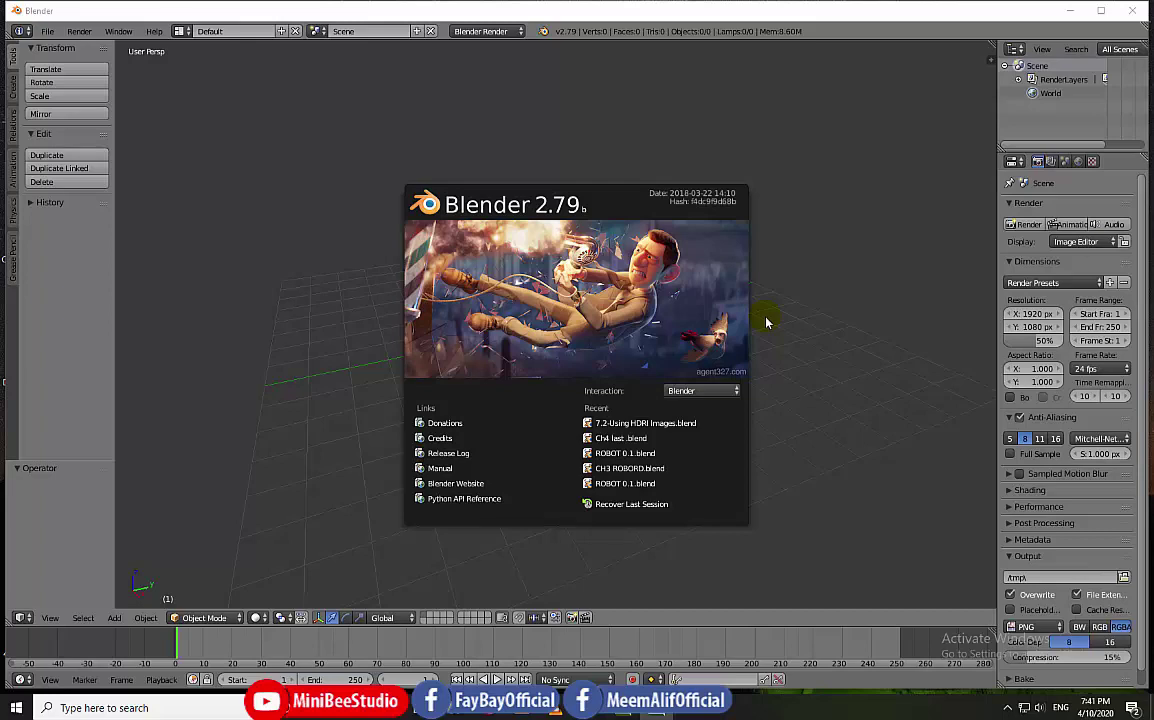
Step: Add a Bezier circle to the empty scene
click(779, 323)
key(shift+a)
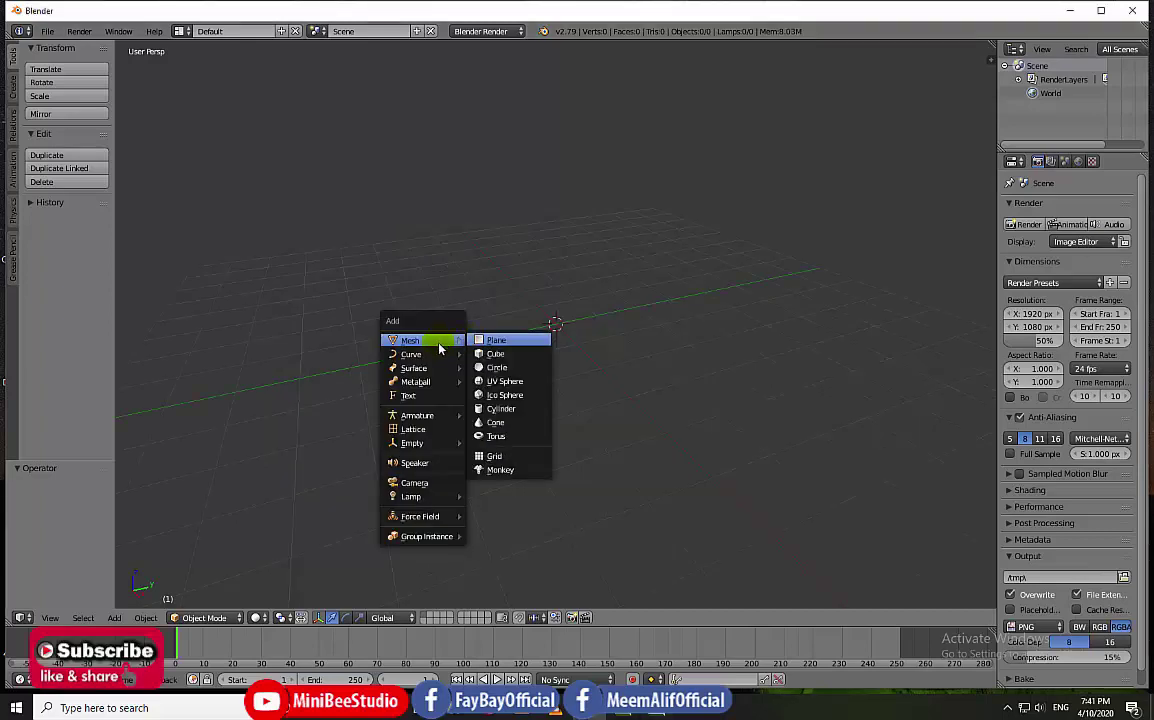
click(500, 367)
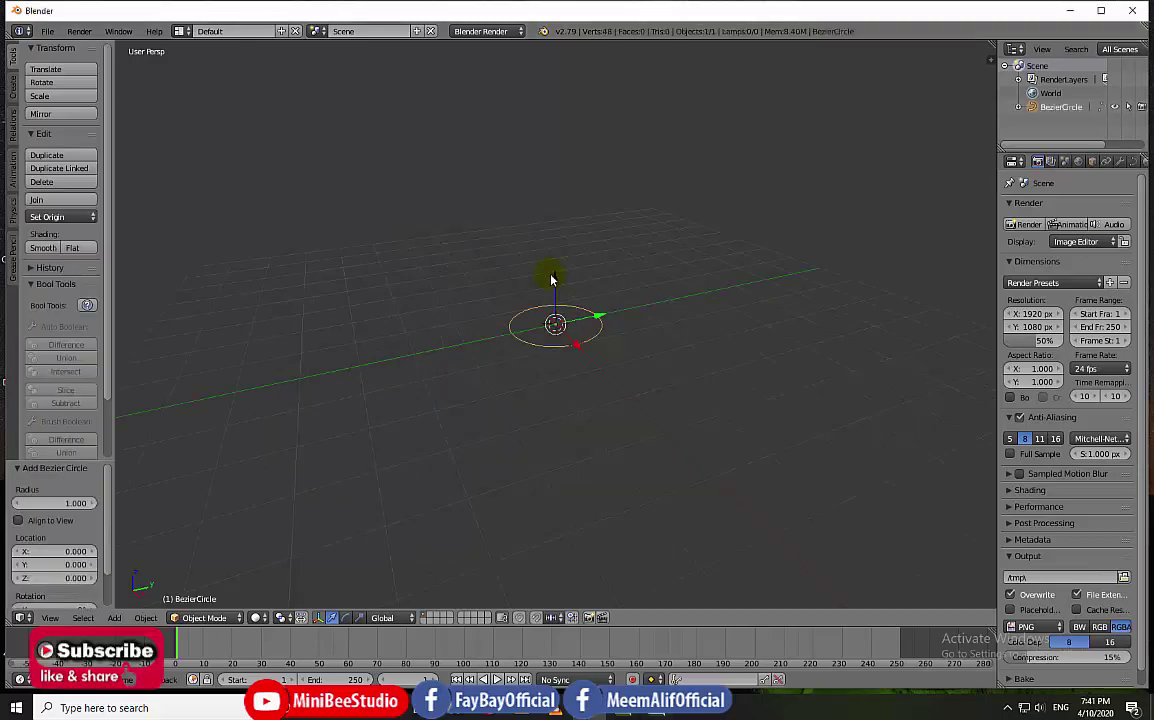
Step: Make the curve a 2D disc with extrude 0.120, bevel depth 0.017 and bevel resolution 2
click(1133, 161)
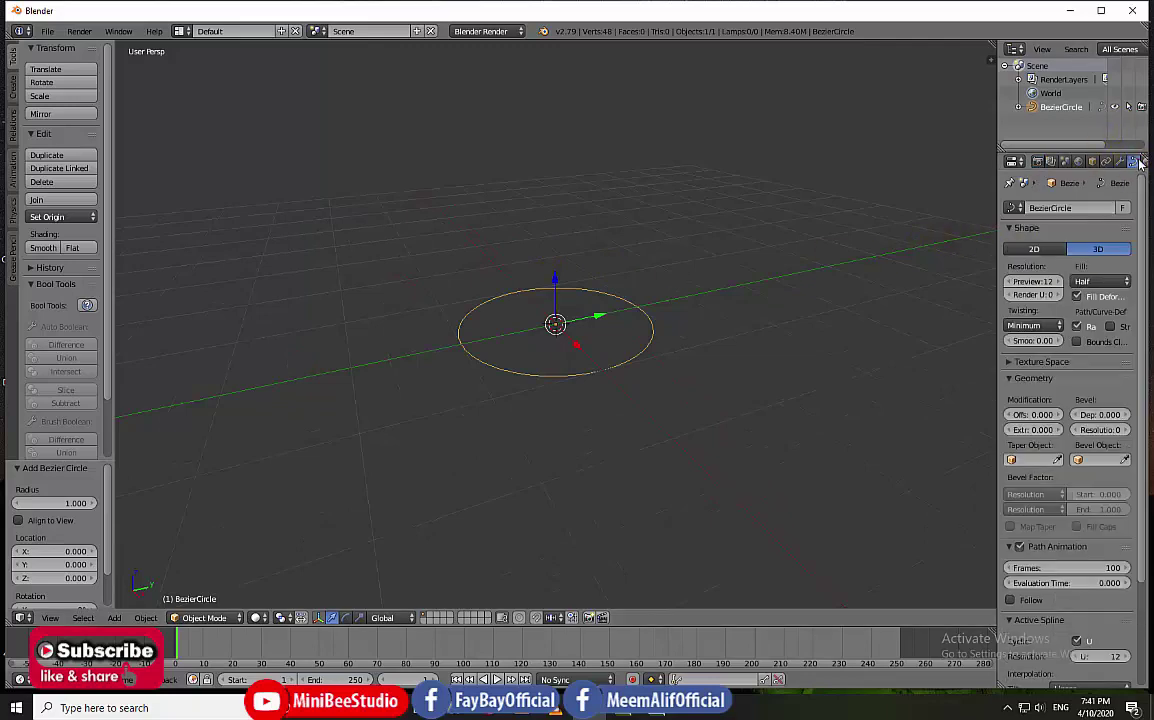
click(1040, 249)
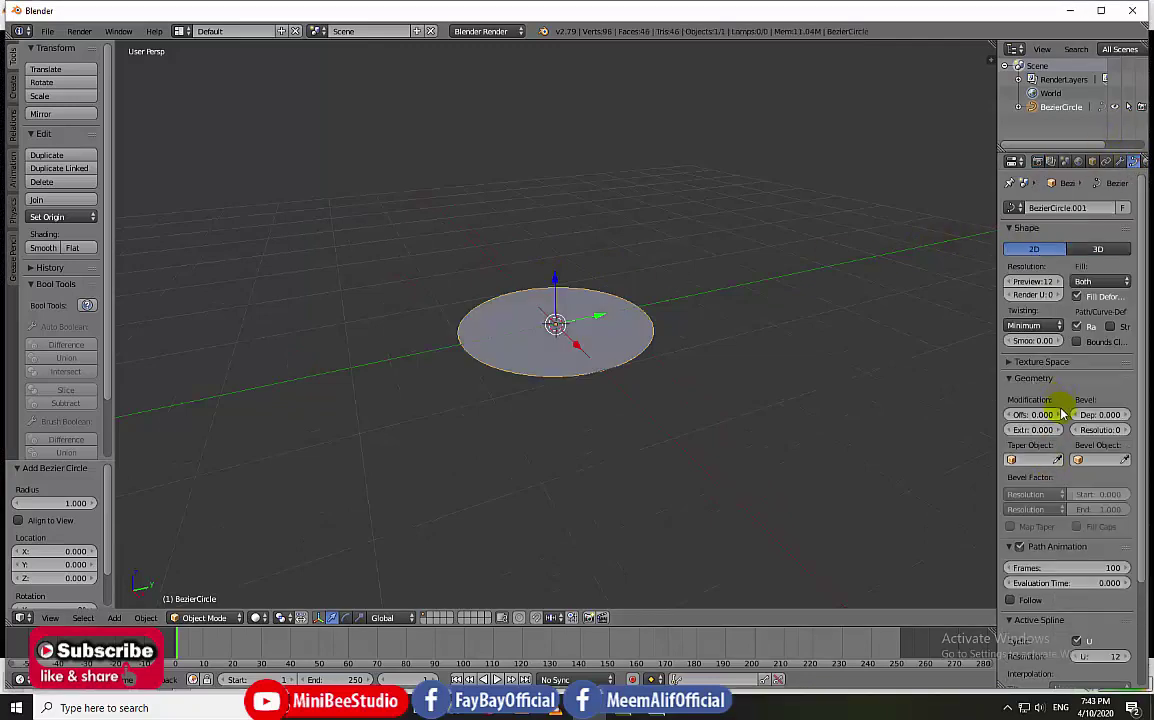
mouse_move(1033, 429)
mouse_down()
mouse_move(1070, 429)
mouse_move(1002, 429)
mouse_up()
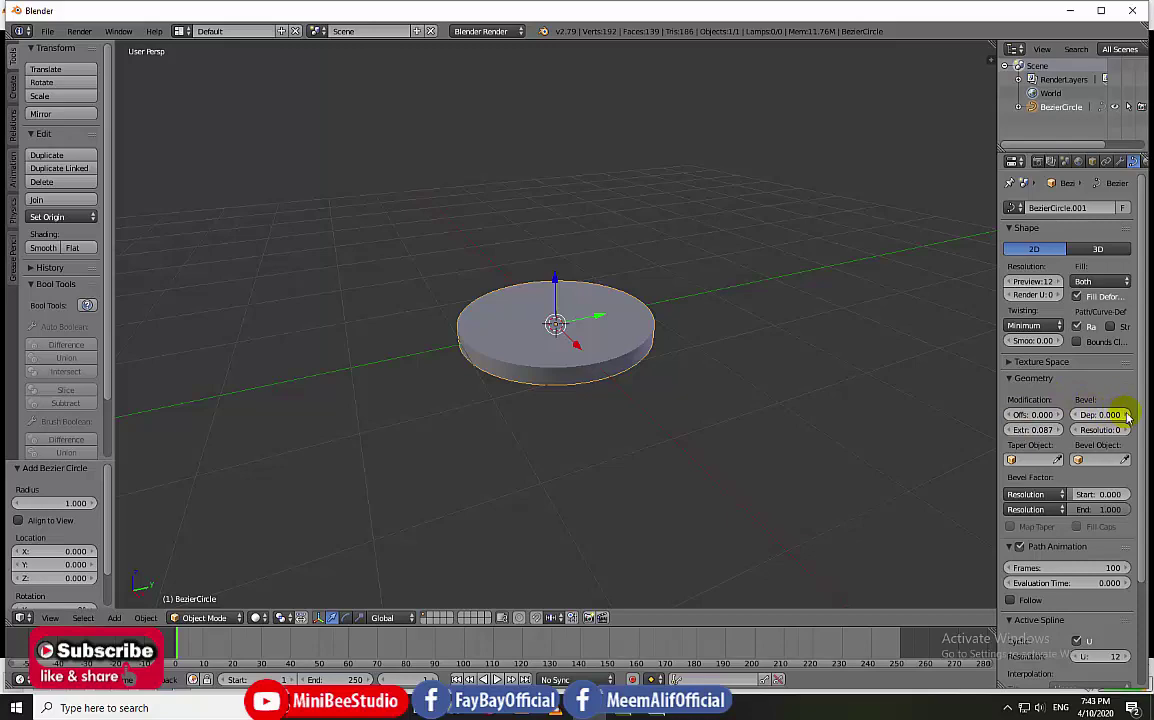
drag(1078, 414, 1088, 414)
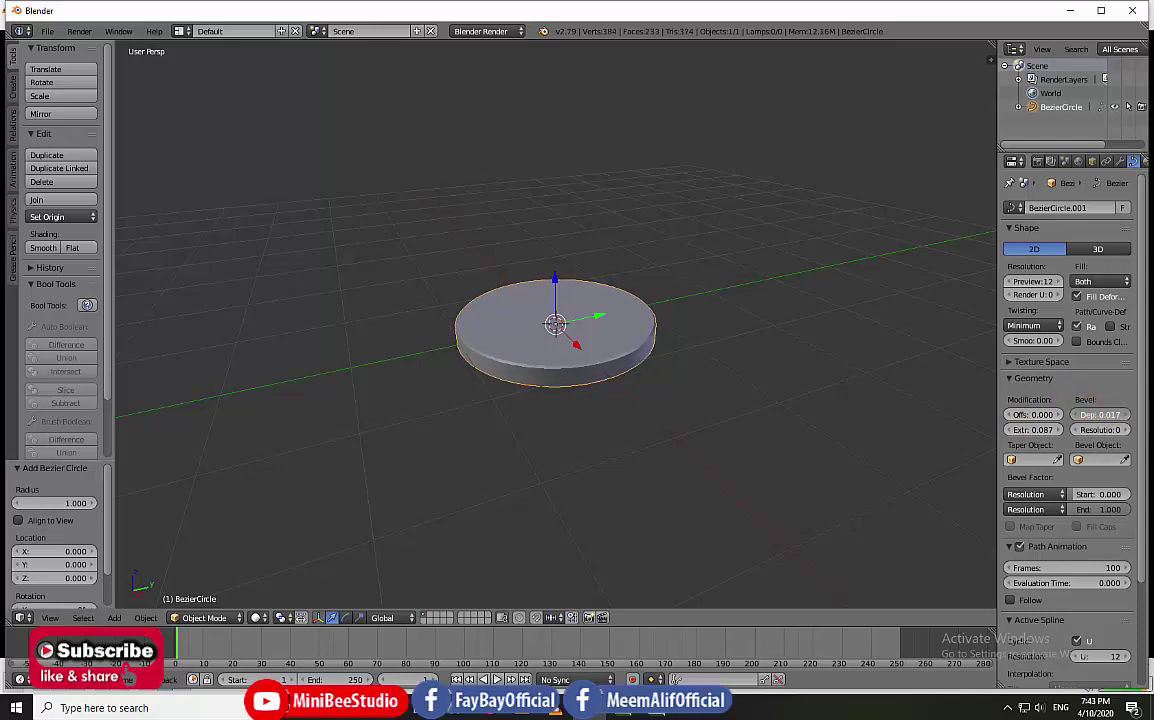
click(1088, 429)
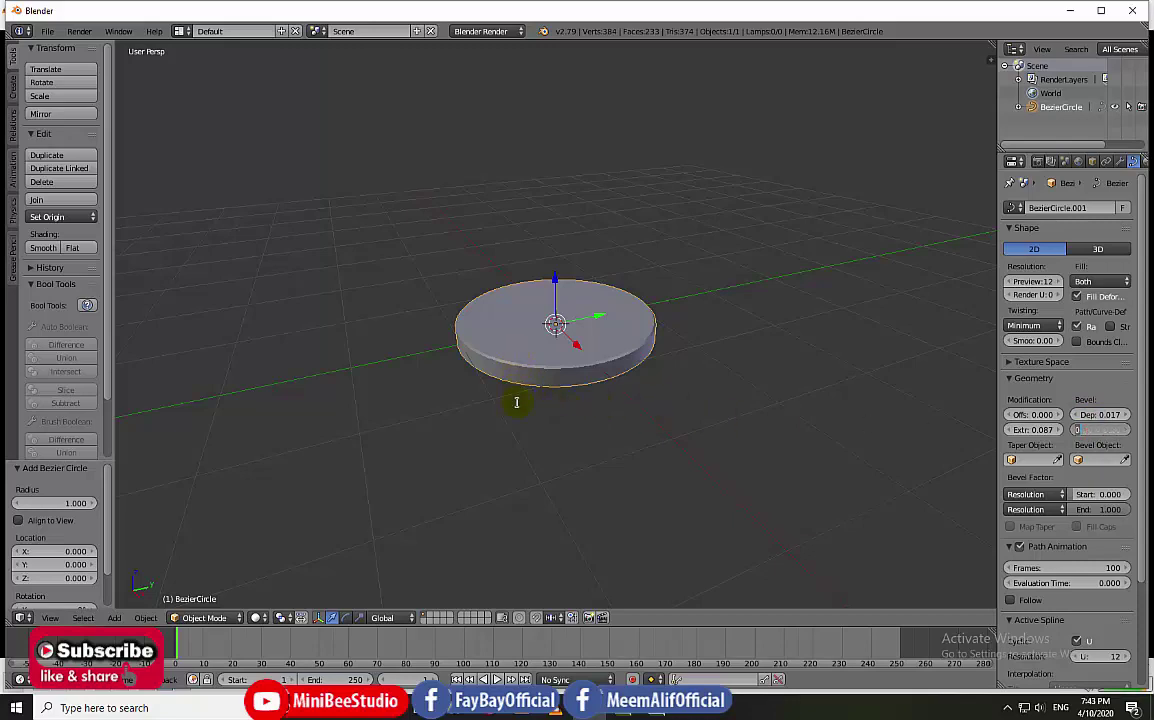
text(2)
key(Return)
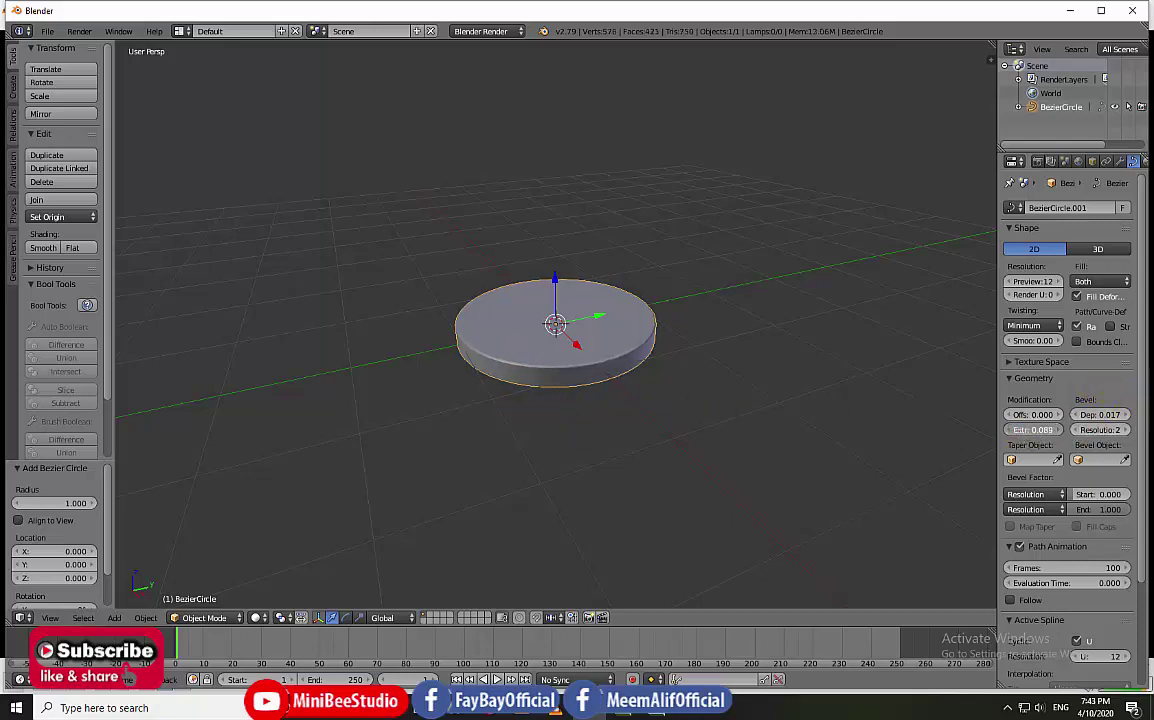
drag(1012, 429, 1022, 437)
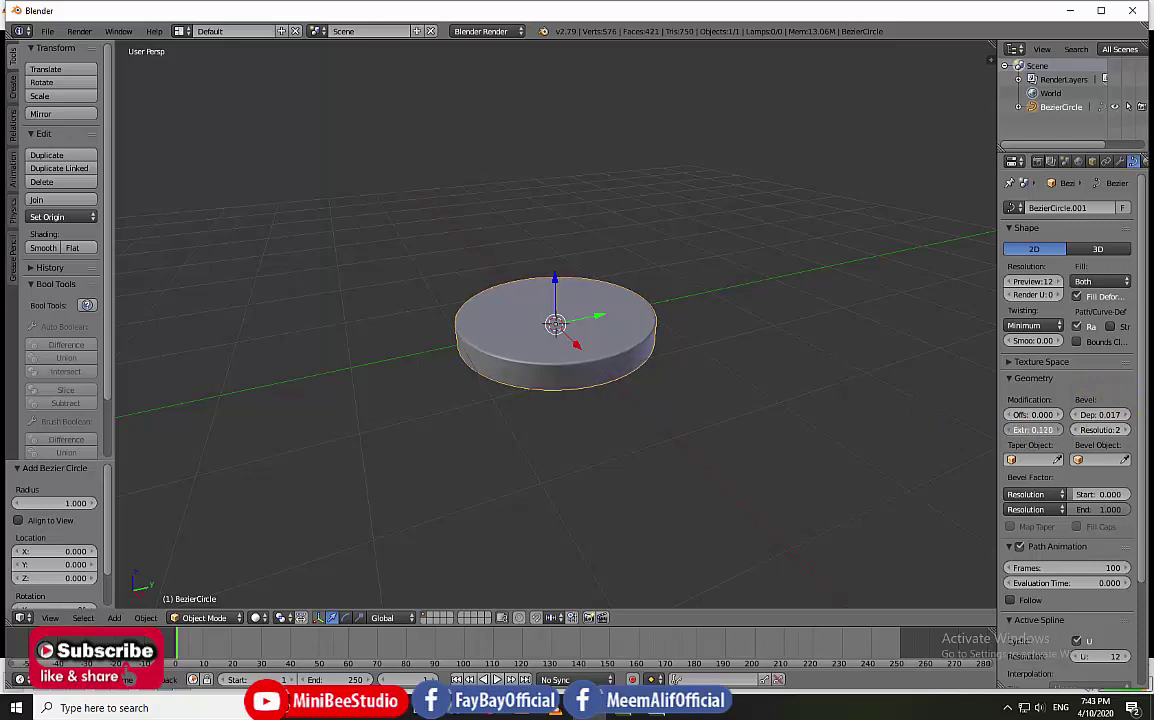
mouse_move(597, 391)
middle_down()
mouse_move(410, 366)
mouse_move(415, 380)
middle_up()
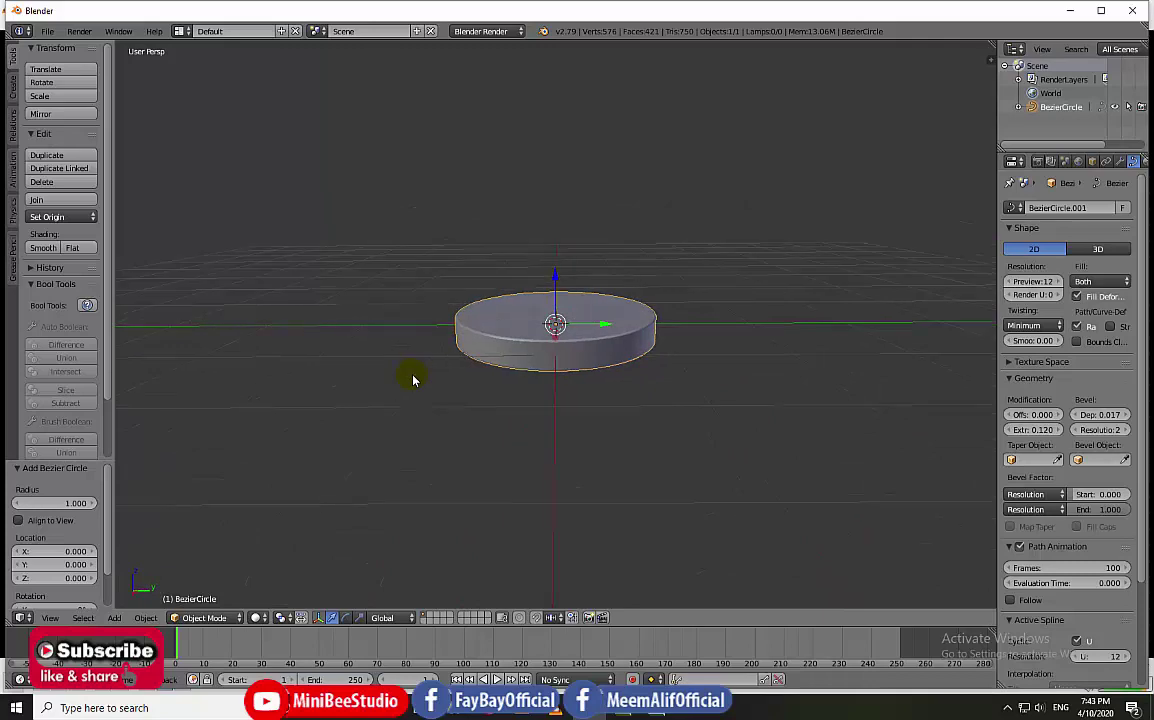
Step: In front orthographic view, duplicate the disc and place the copy just below it
key(KP_1)
key(KP_5)
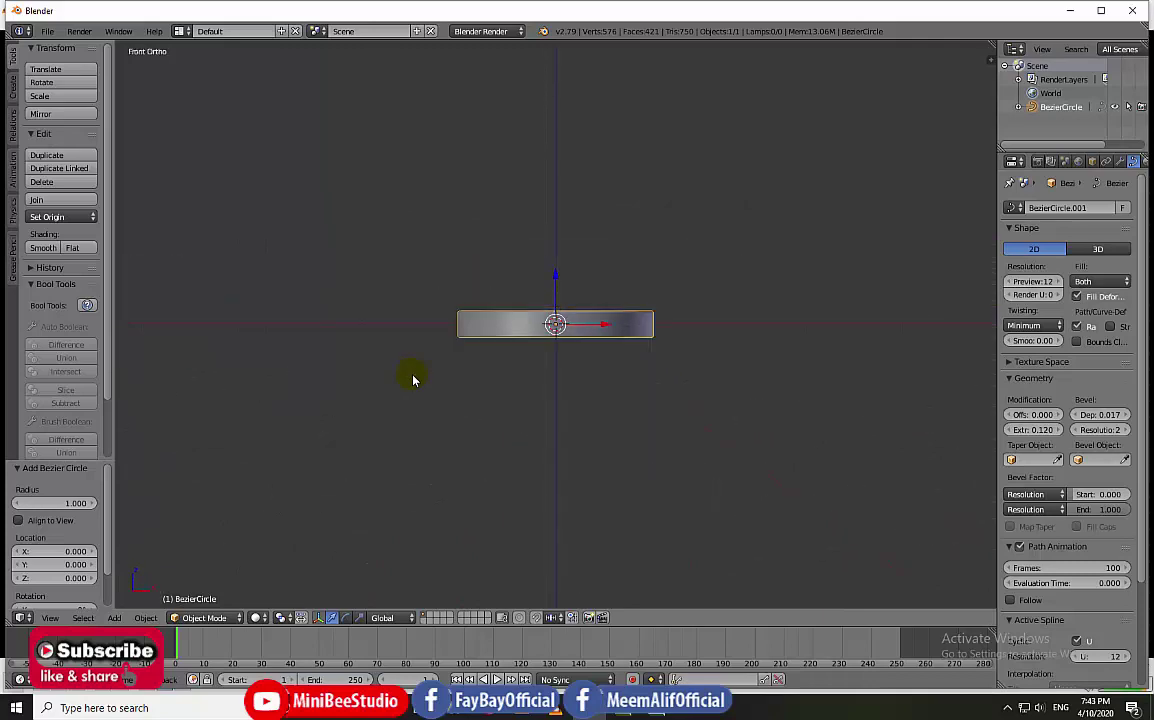
scroll(489, 348, up, 1)
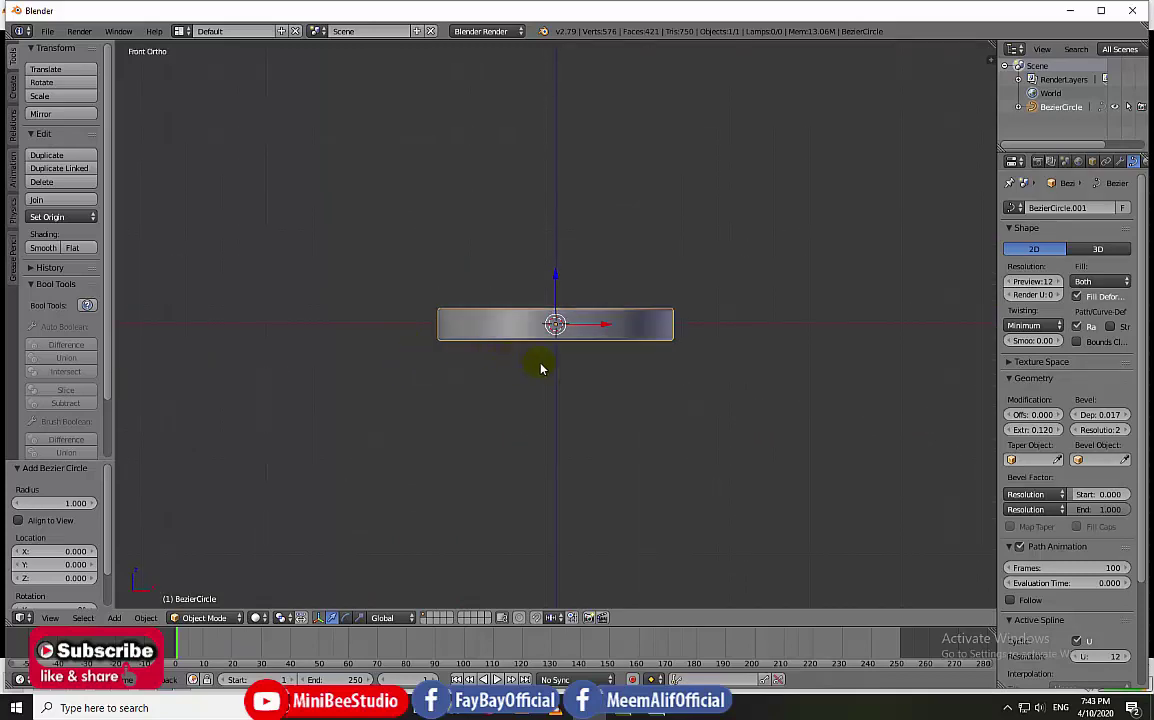
key(shift+d)
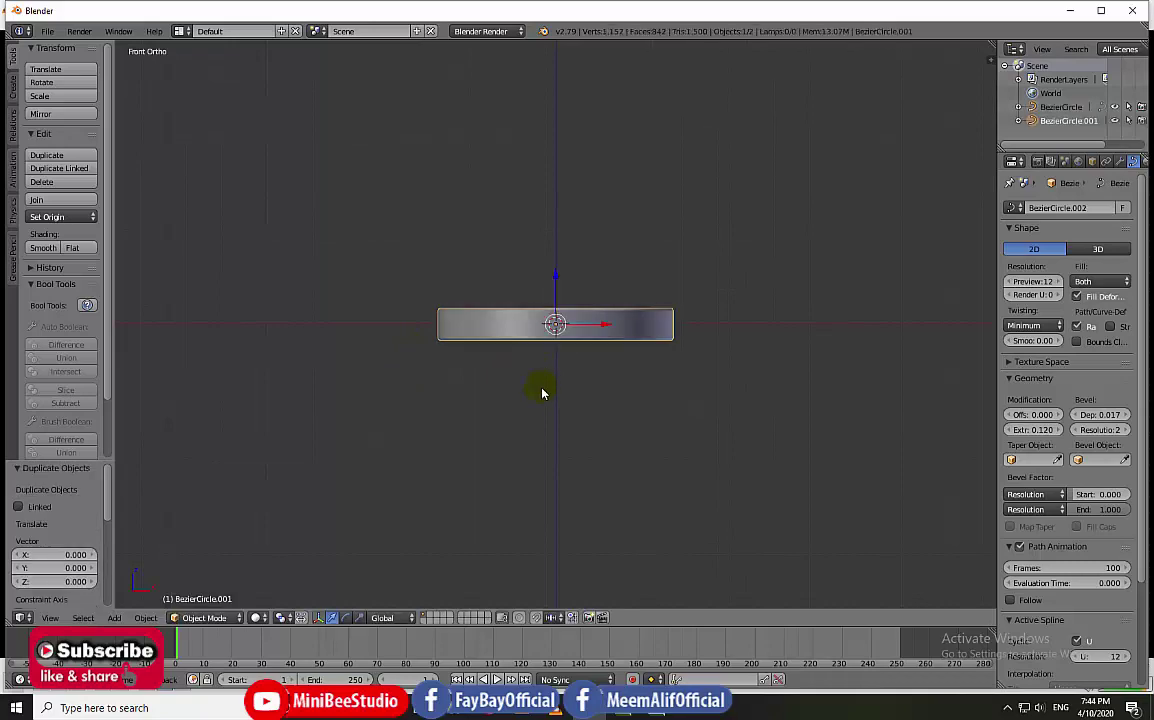
click(557, 294)
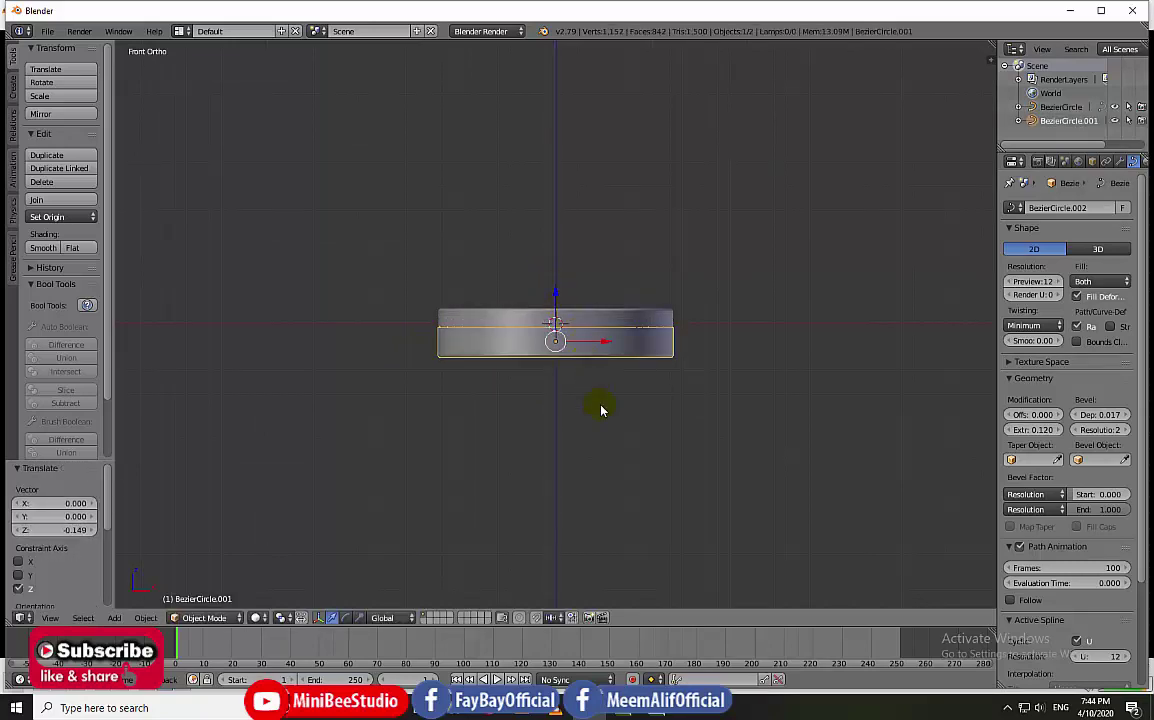
Step: Enlarge the lower copy slightly and thin its extrude to 0.060
key(s)
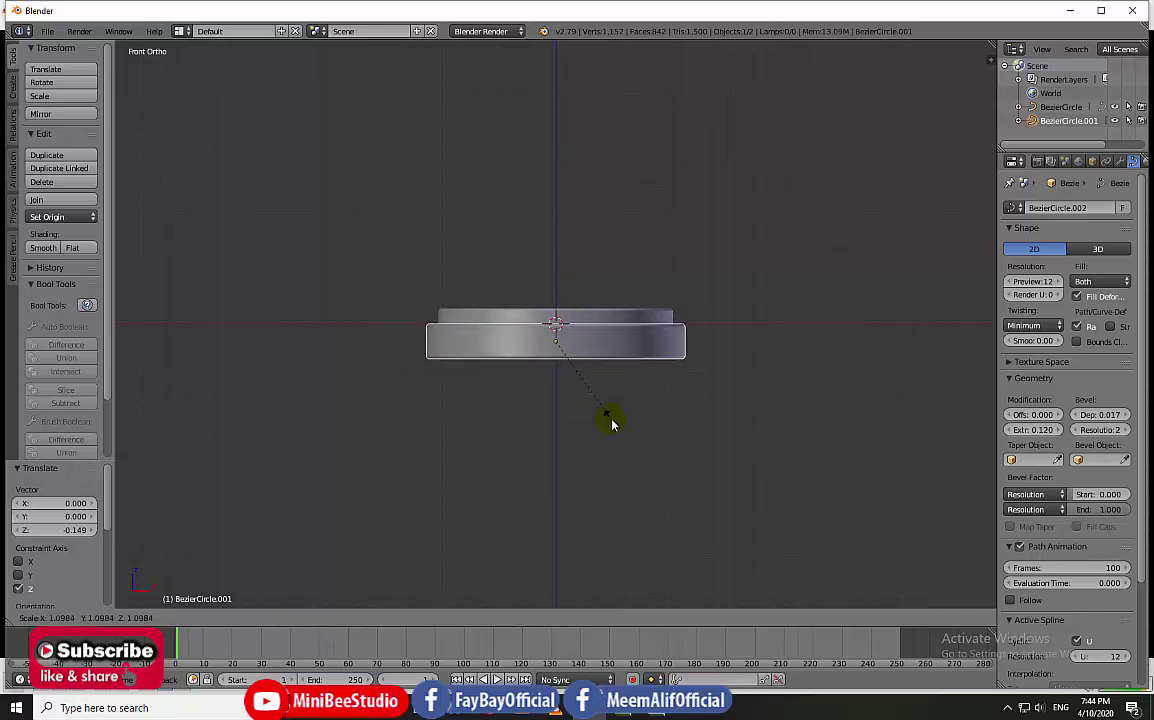
click(610, 420)
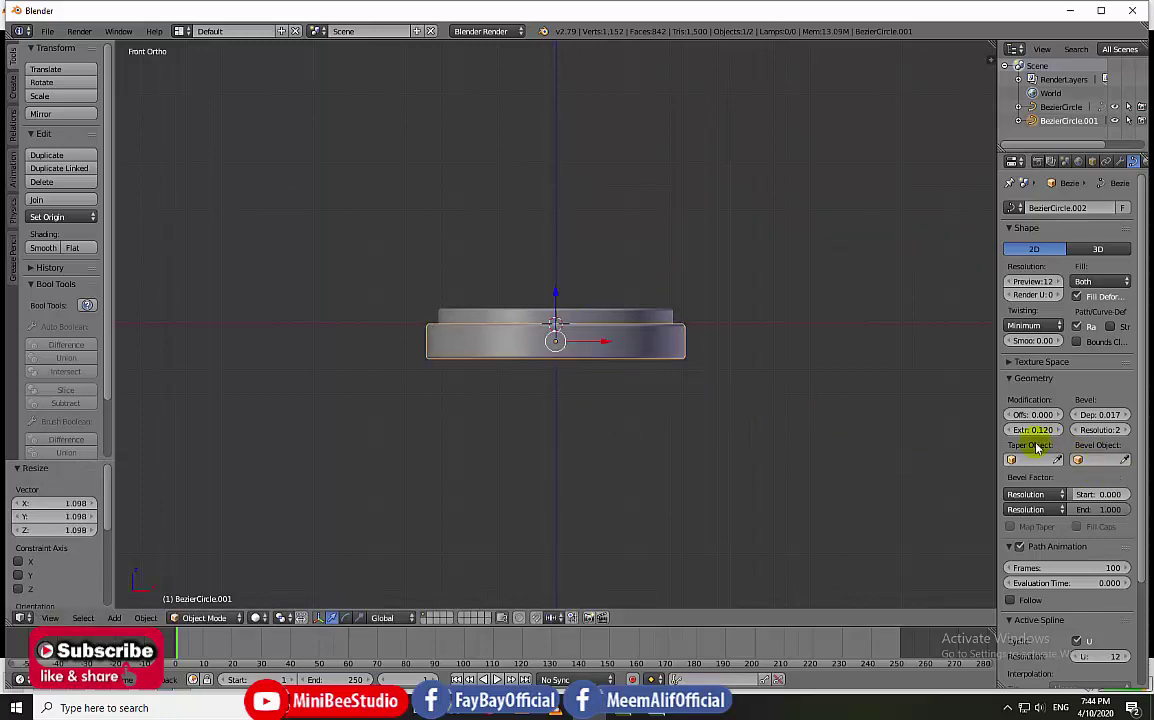
drag(1034, 429, 1015, 429)
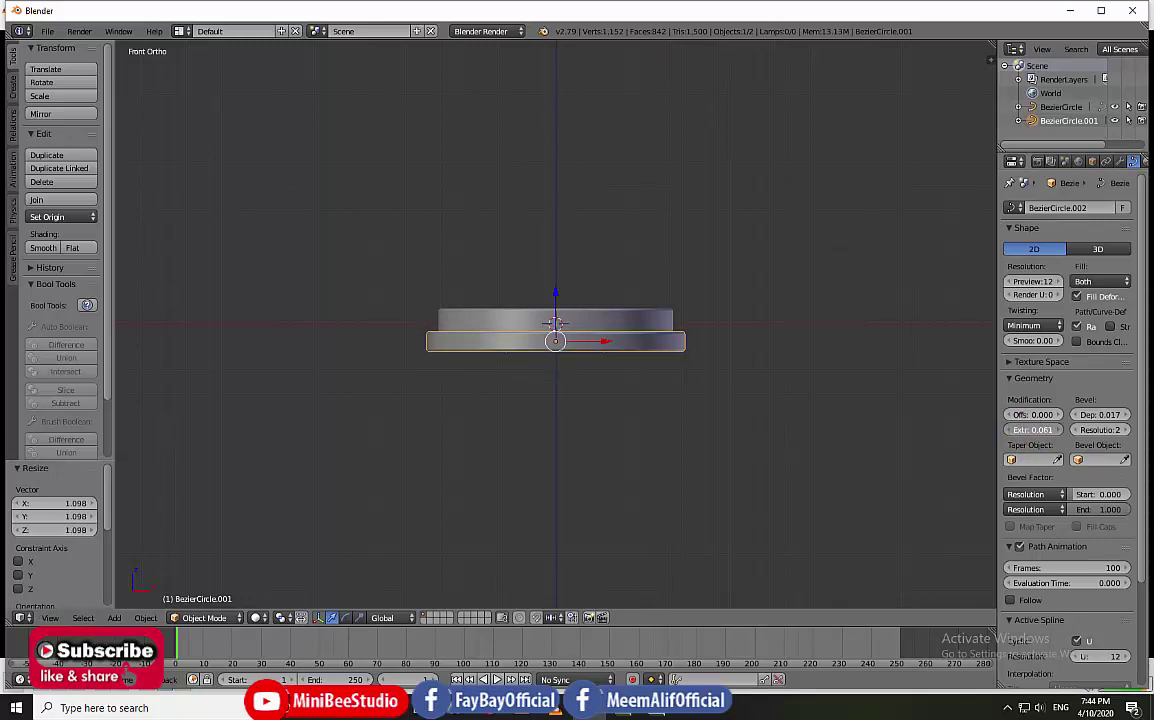
drag(1032, 432, 1030, 430)
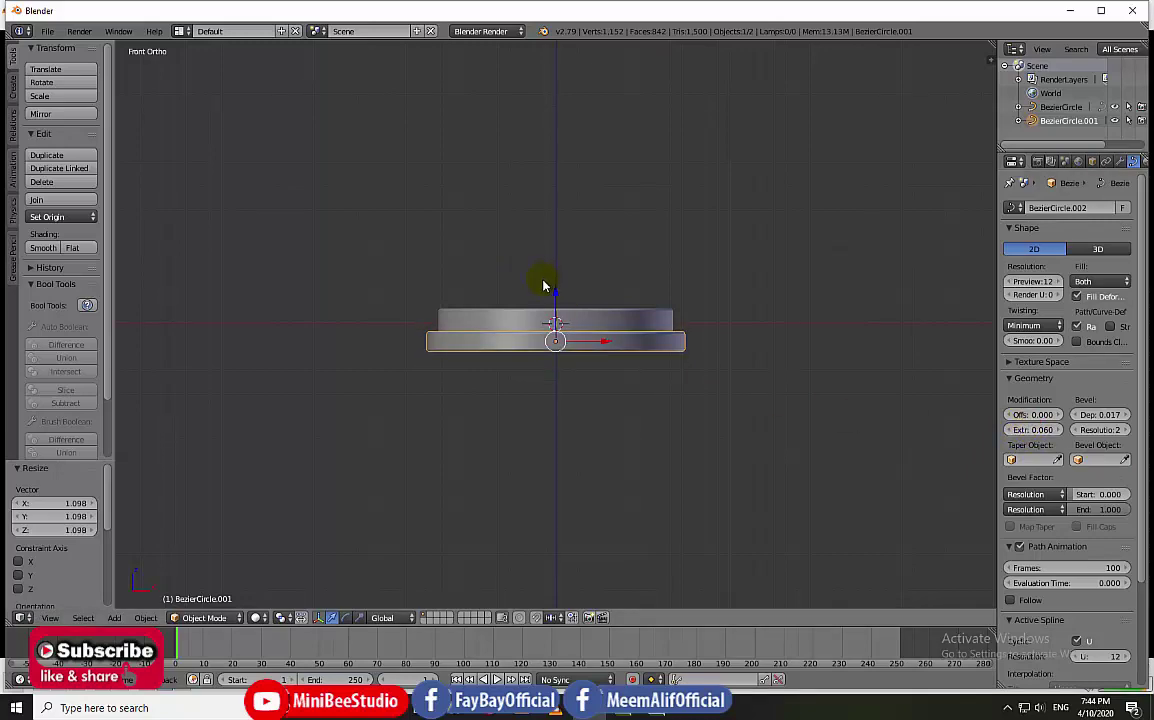
Step: Shrink the lower disc a little, then duplicate the disc again in front view
middle_drag(513, 298, 684, 467)
key(s)
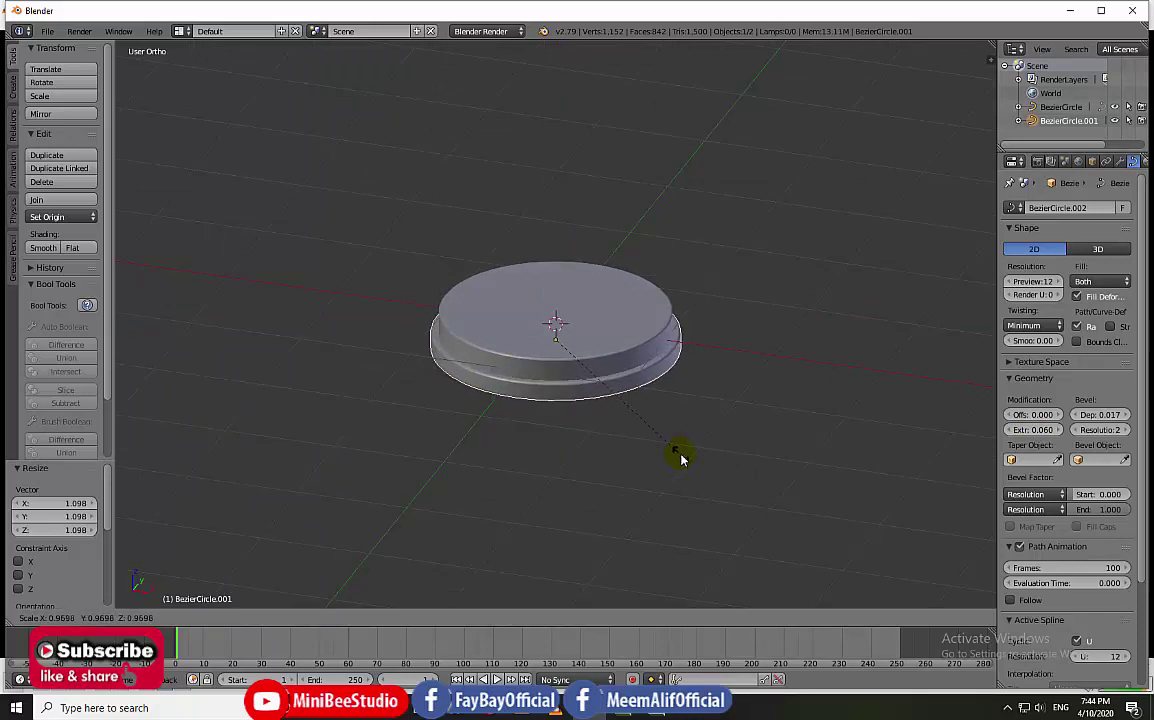
click(680, 458)
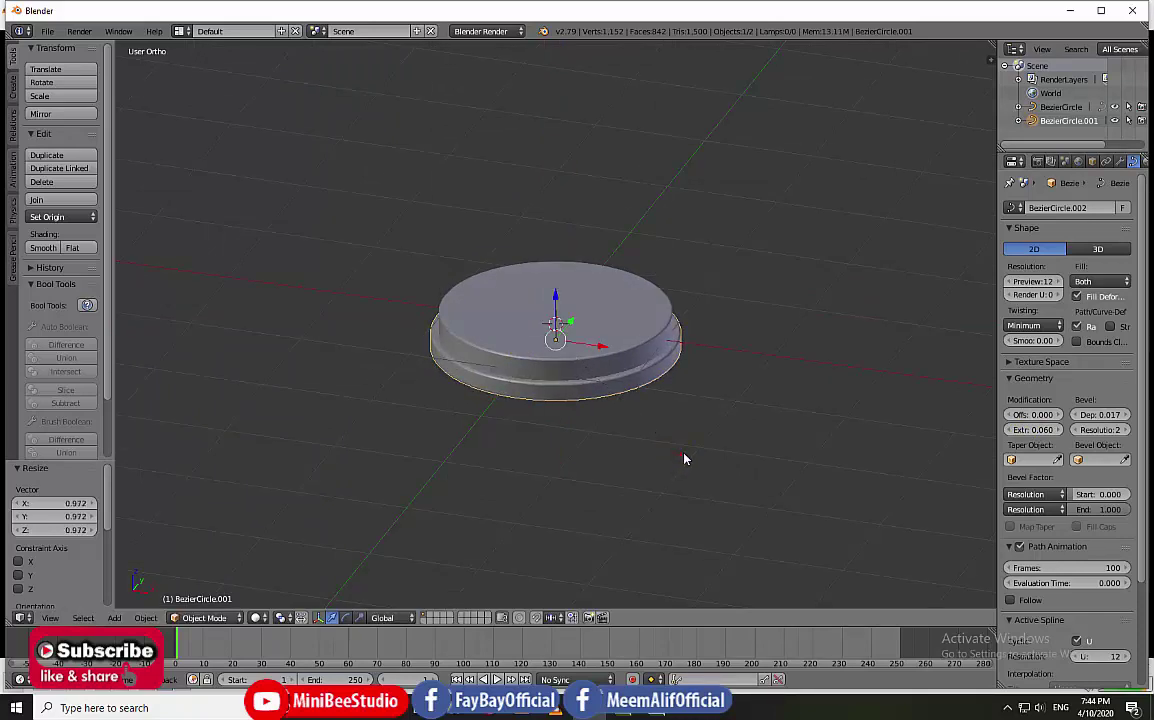
key(KP_1)
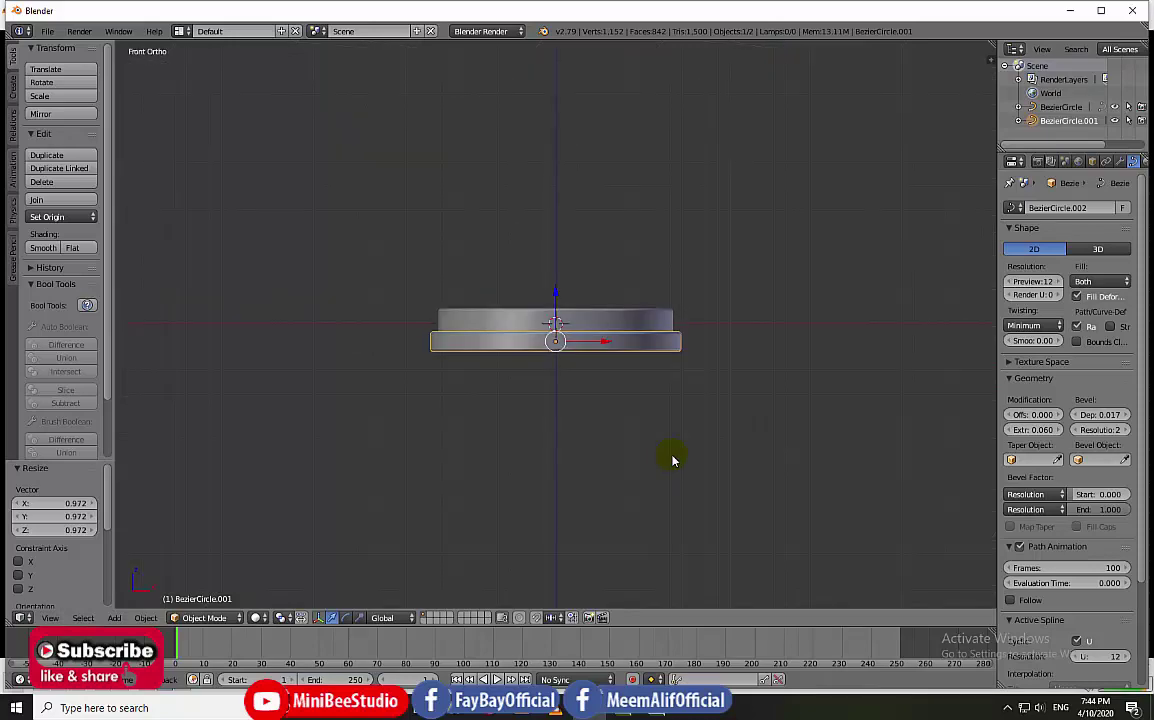
key(shift+d)
Step: Raise the new copy above the base, shrink it small and extrude it into a tall cylinder
right_click(670, 457)
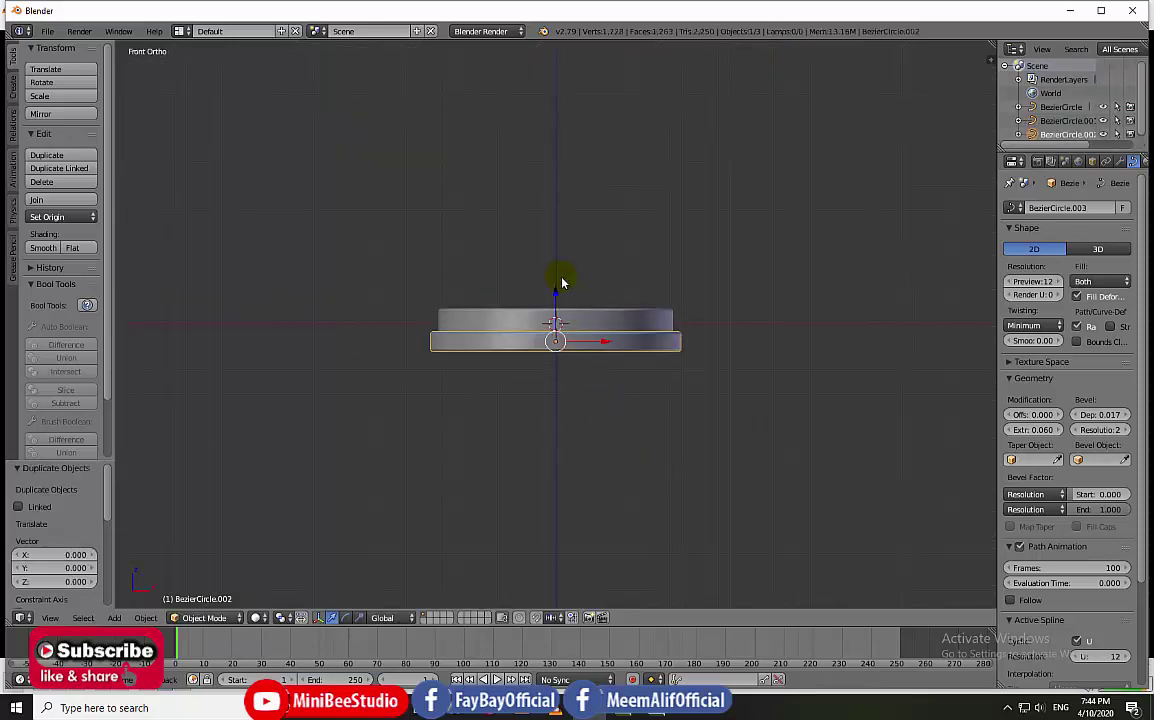
drag(552, 295, 552, 248)
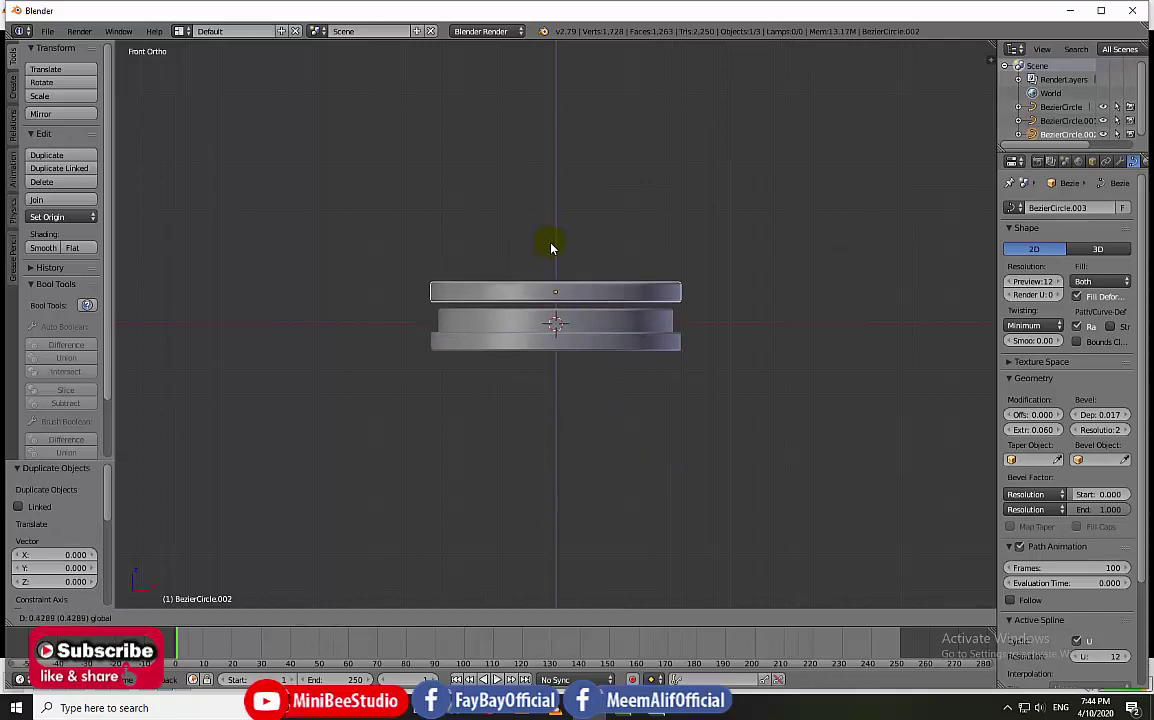
key(s)
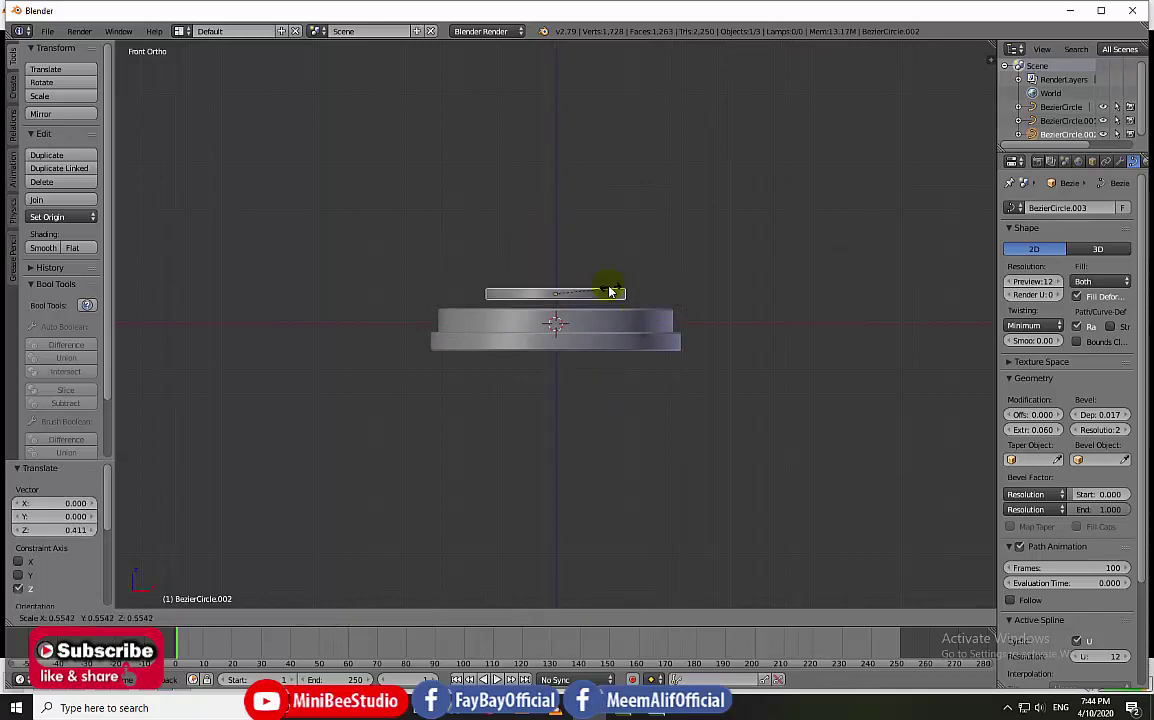
click(568, 287)
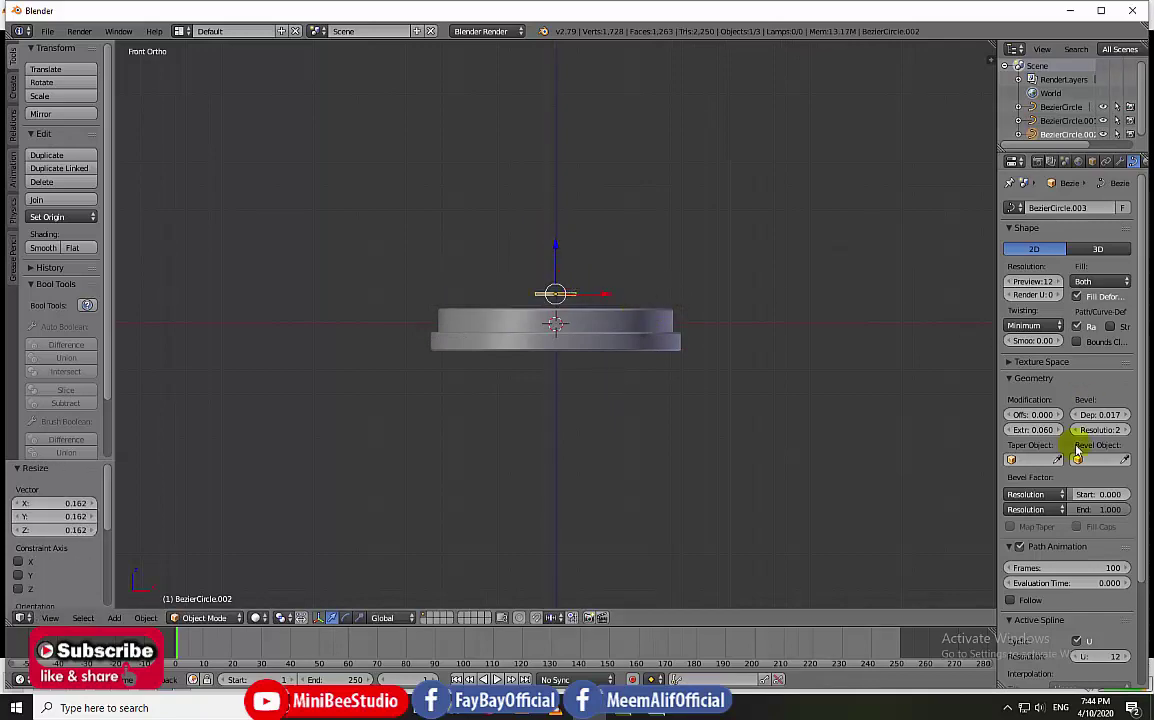
drag(1018, 429, 1050, 429)
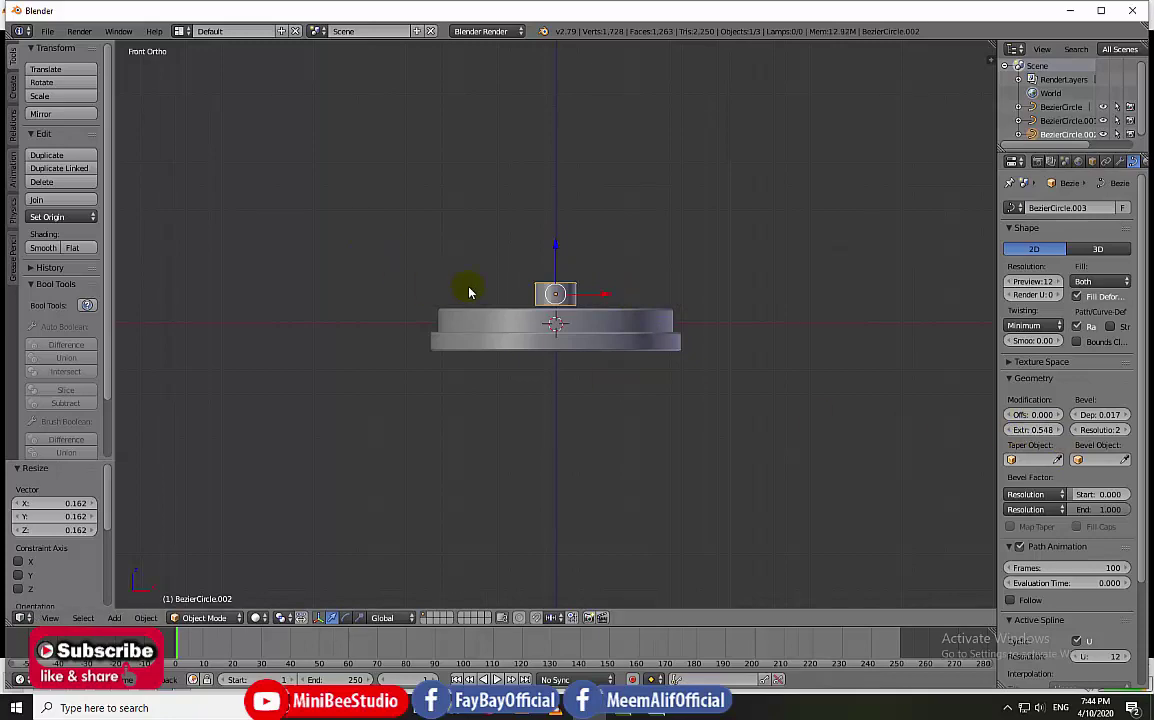
Step: Move the small cylinder near the base's rim, lengthen it to extrude 0.684 and seat it on the base
middle_drag(466, 291, 560, 325)
scroll(560, 325, up, 4)
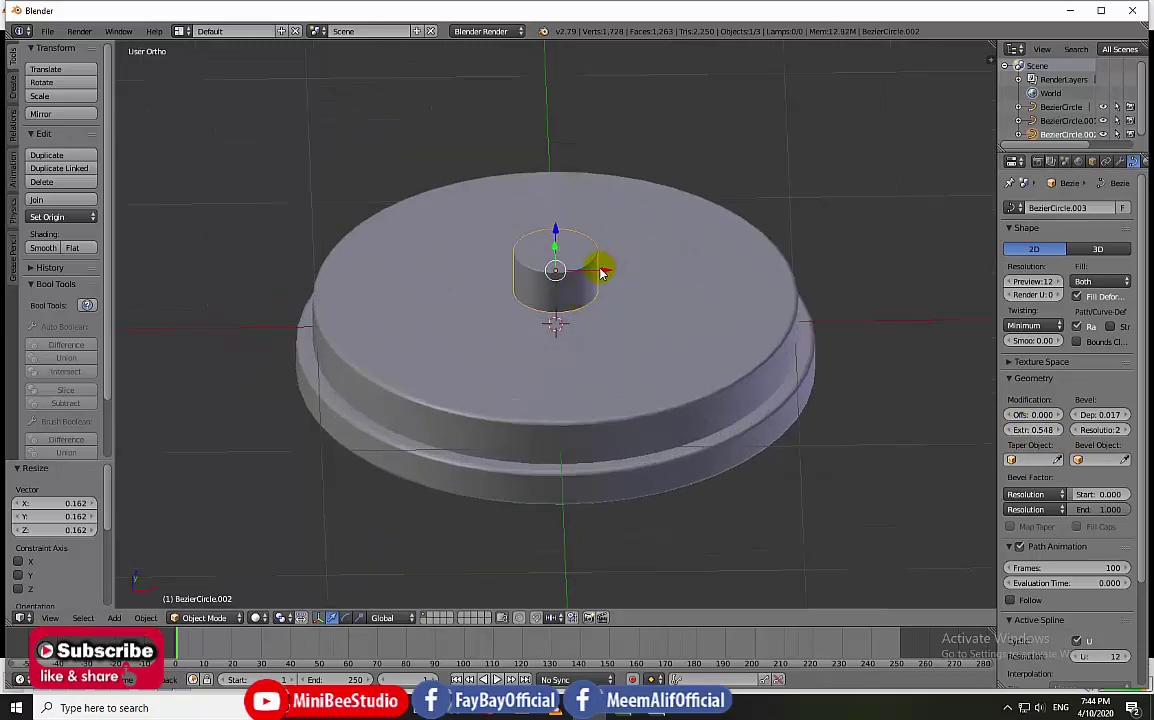
drag(598, 268, 792, 281)
click(792, 281)
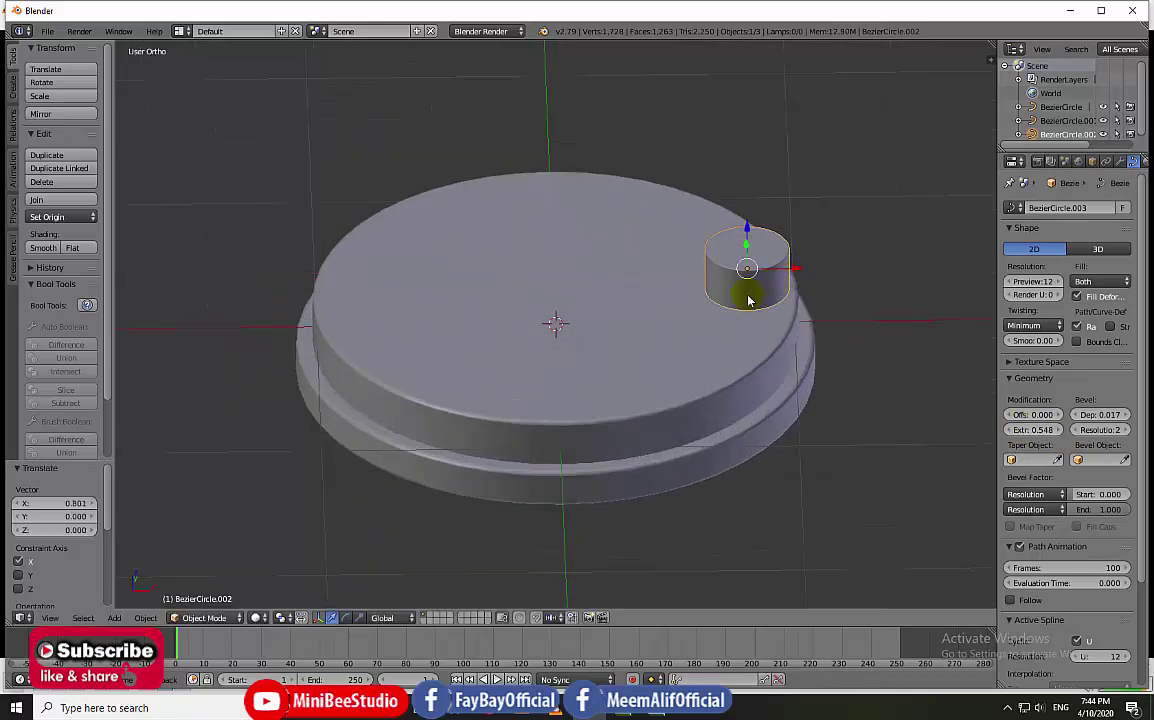
key(KP_1)
drag(756, 215, 750, 210)
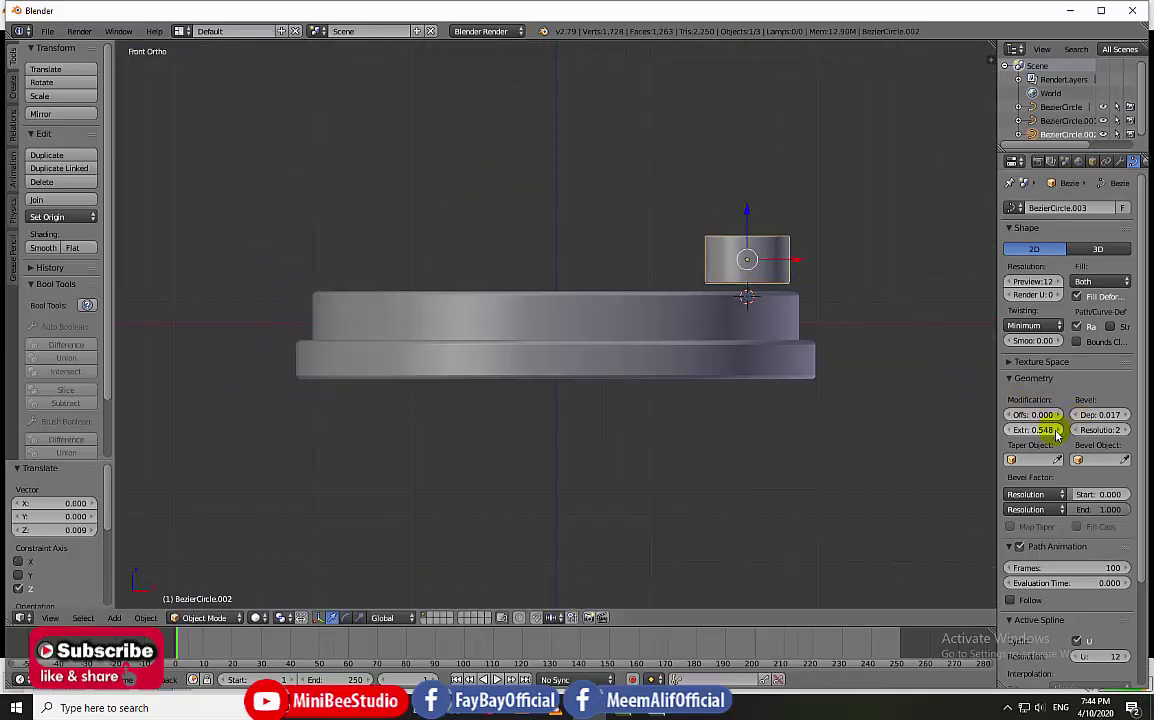
drag(1040, 429, 1078, 420)
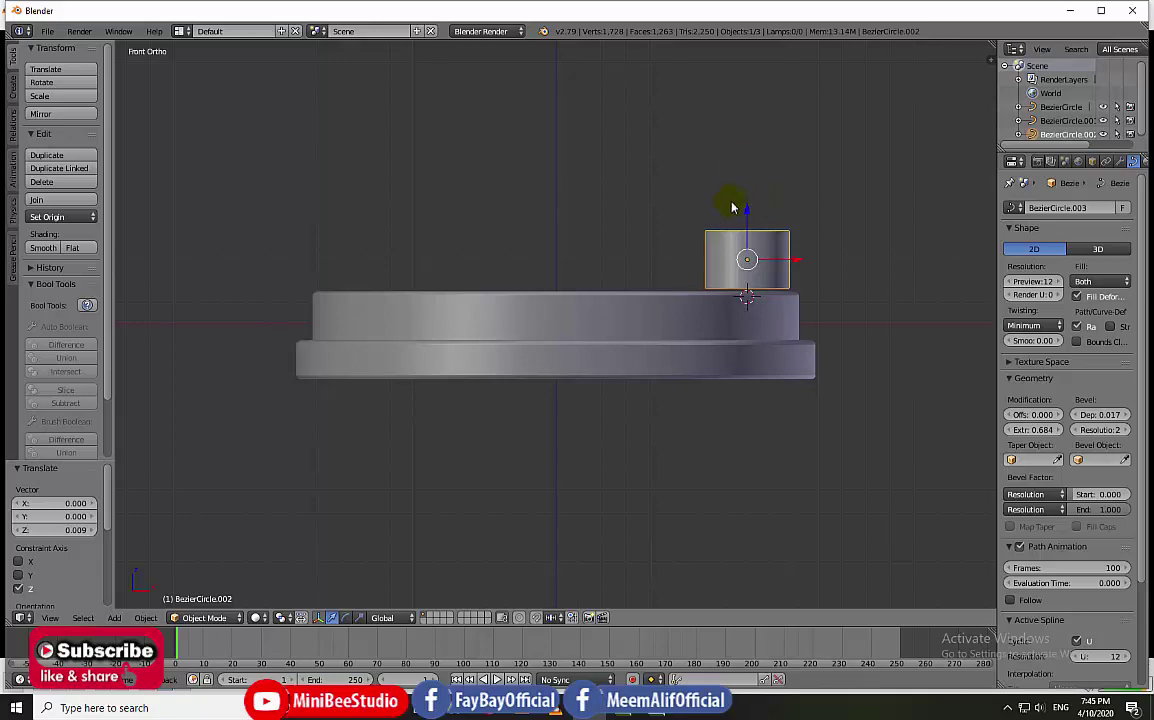
drag(746, 210, 748, 216)
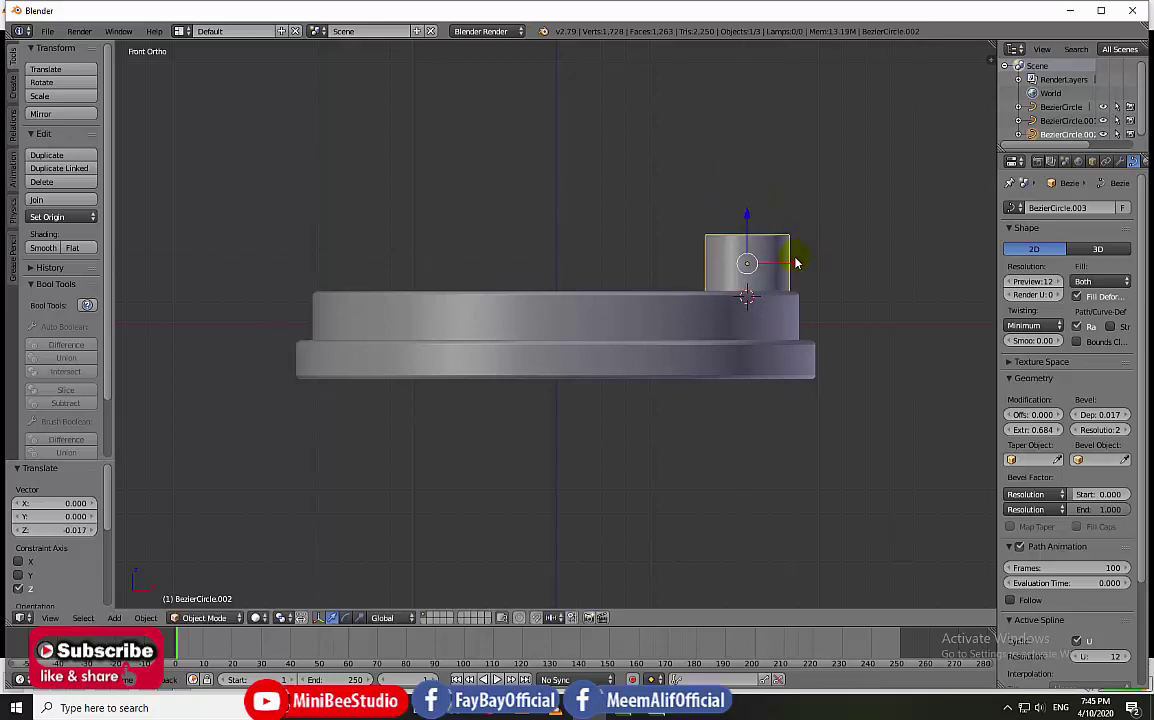
drag(797, 263, 774, 261)
Step: Frame the small cylinder in view and duplicate it
scroll(770, 261, down, 5)
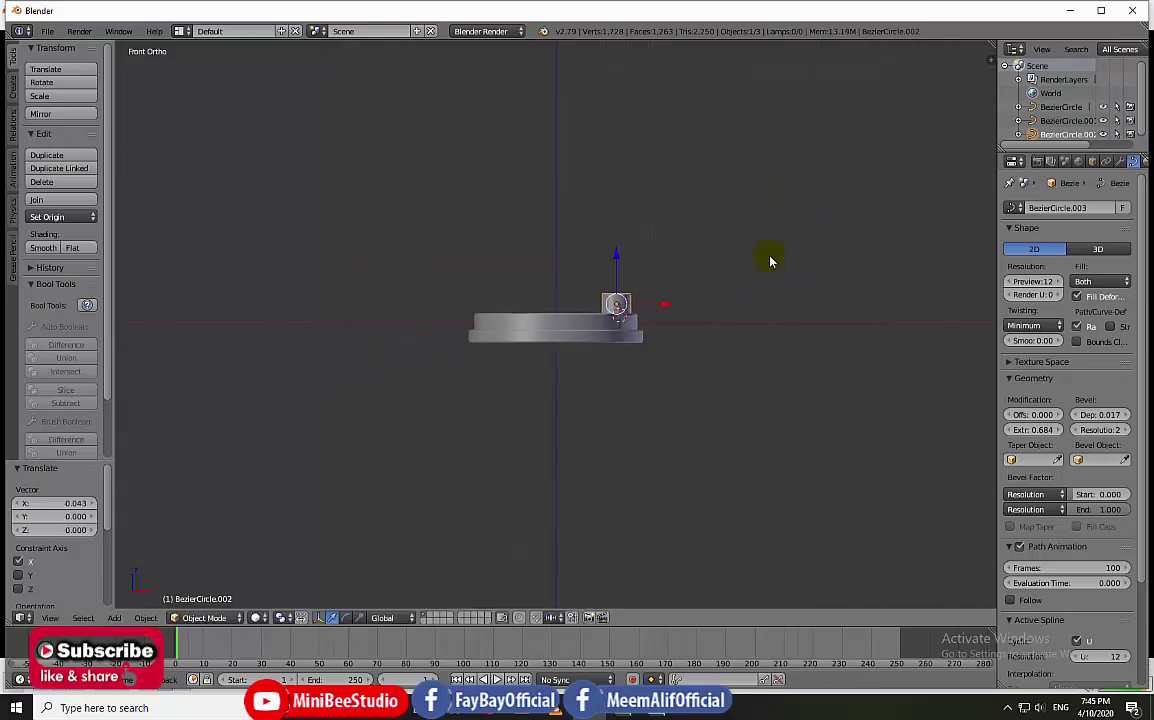
scroll(745, 248, down, 3)
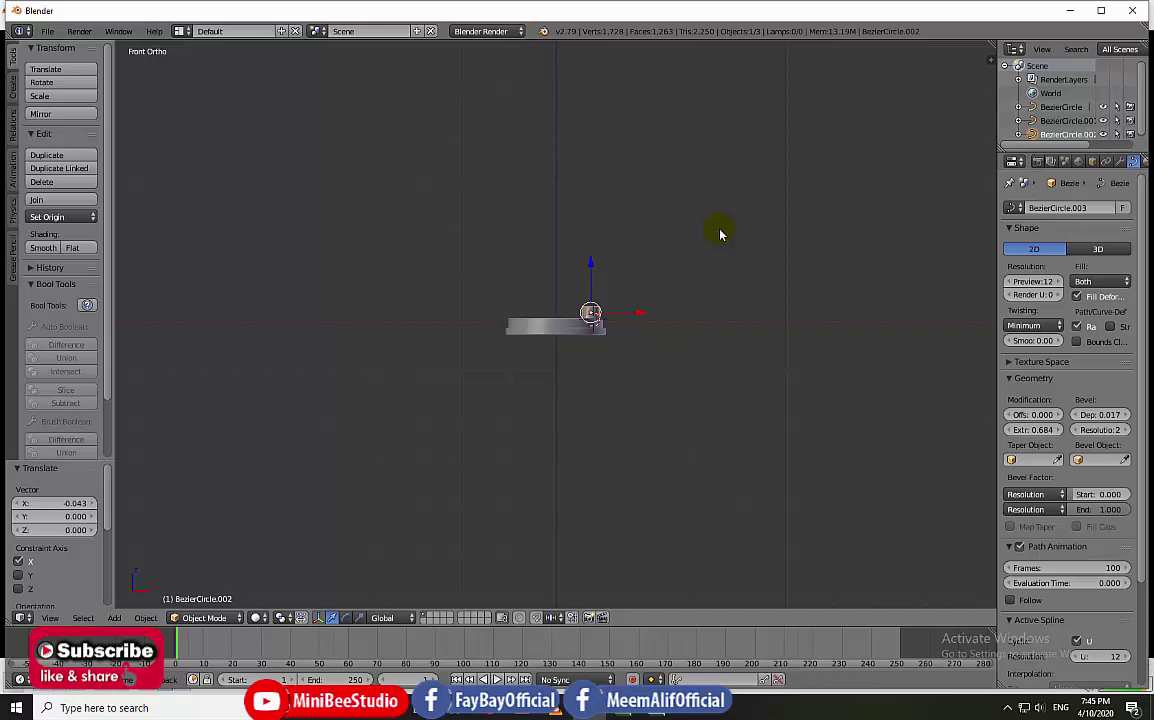
key(KP_Decimal)
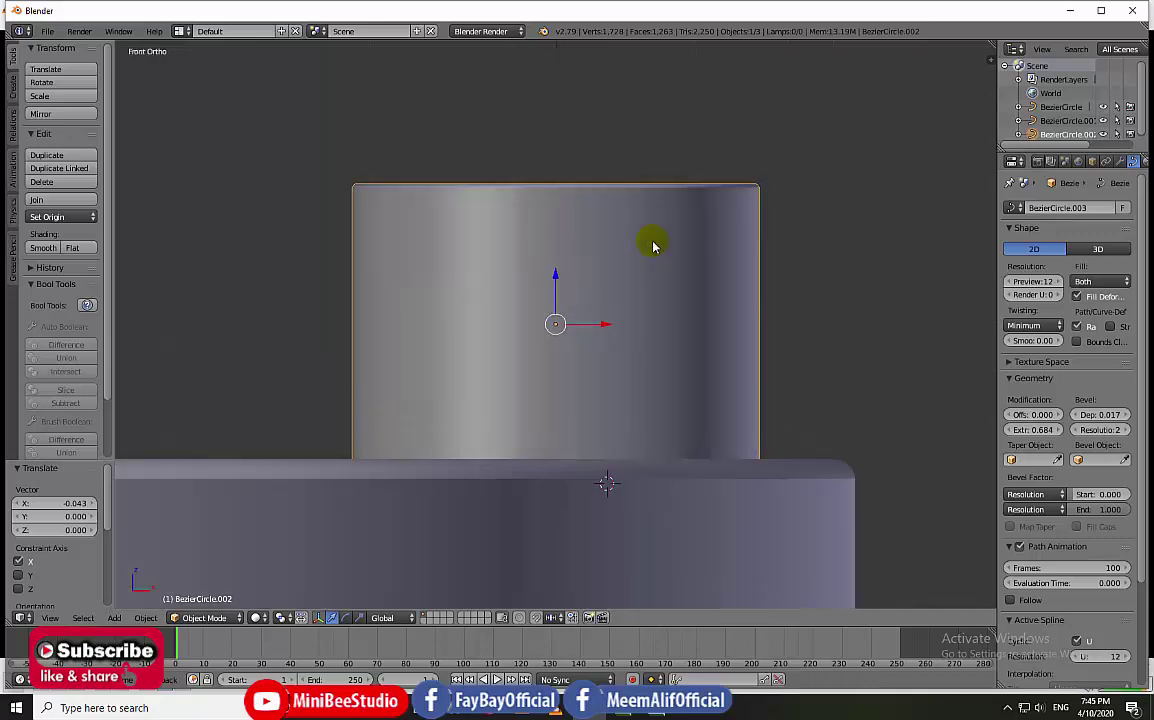
scroll(652, 245, down, 8)
key(shift+d)
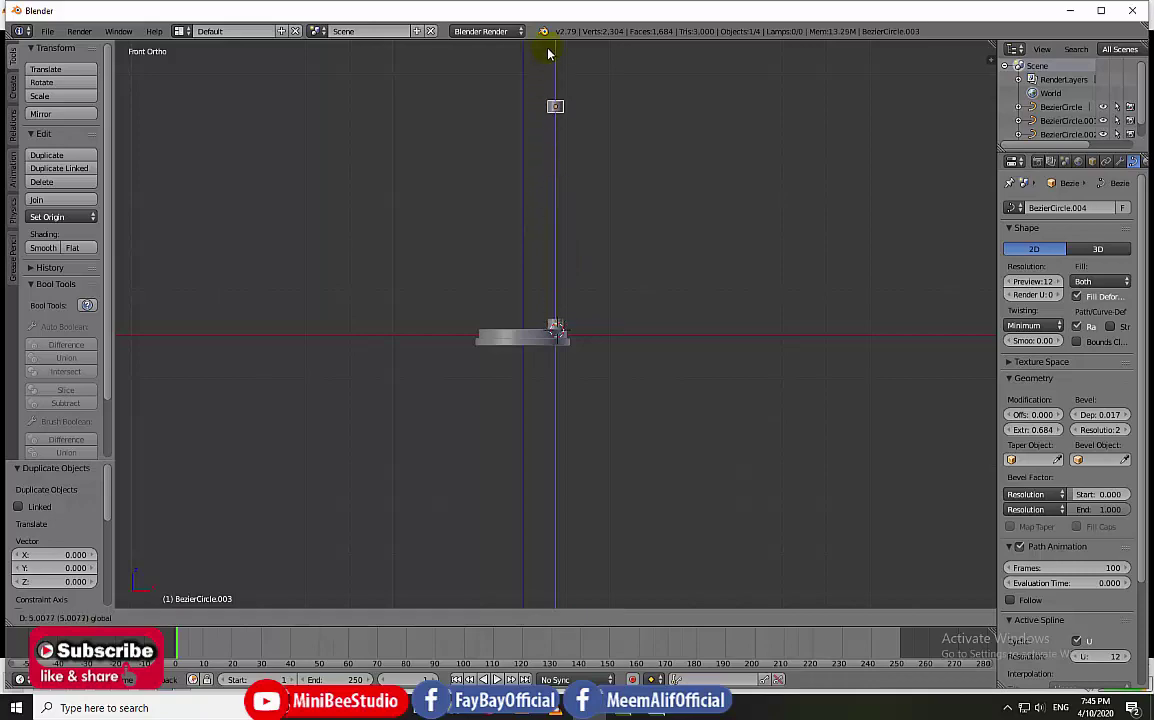
Step: Place the cylinder copy high above the base and clear an empty working area
click(548, 603)
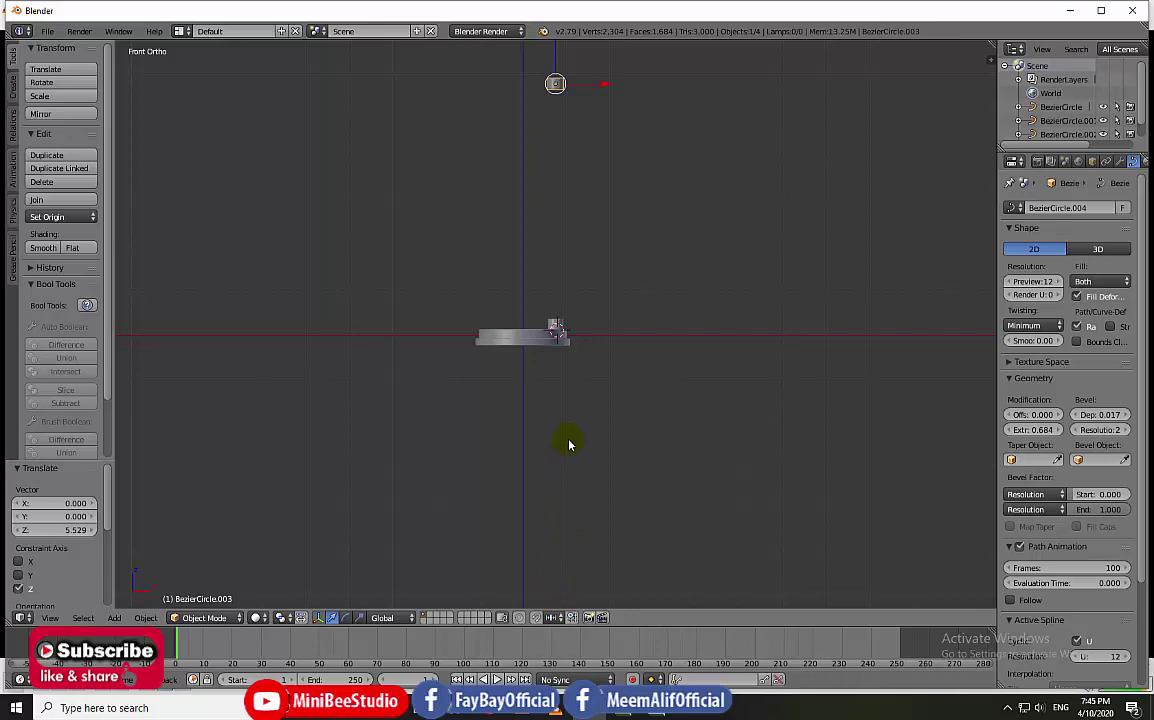
key(KP_8)
key(KP_8)
key(KP_8)
key(KP_2)
key(KP_2)
key(KP_2)
key(a)
key(a)
key(Delete)
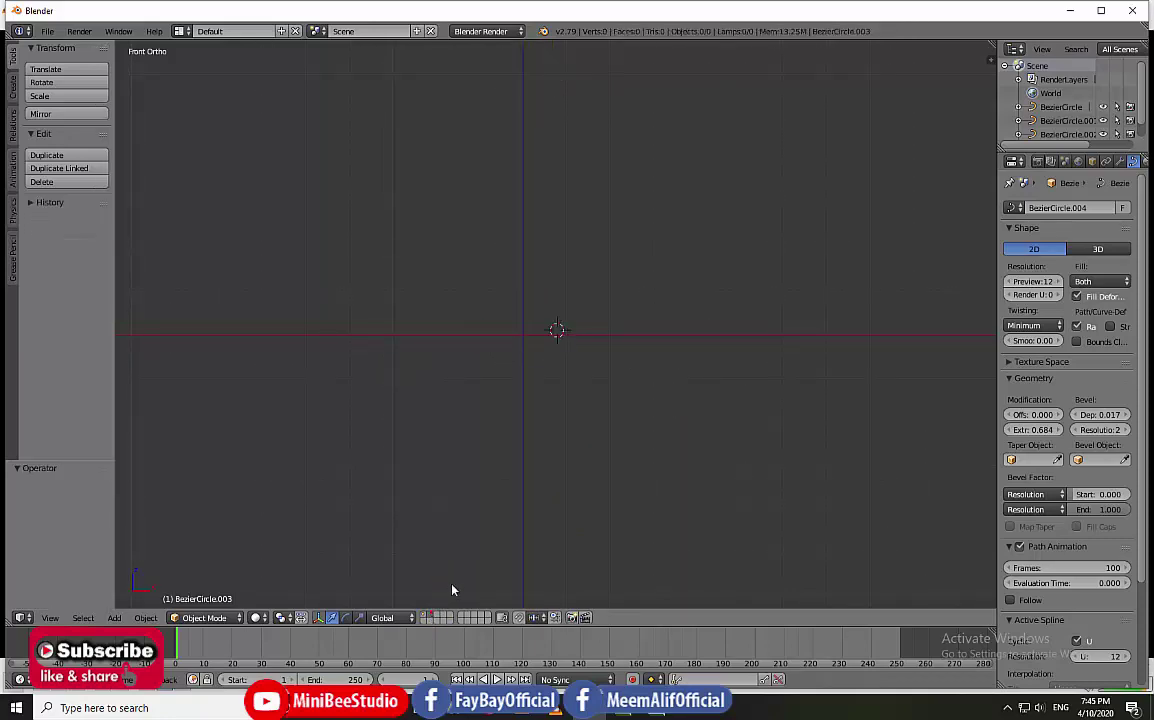
Step: Add a mesh cylinder with 24 vertices
key(shift+a)
mouse_move(520, 380)
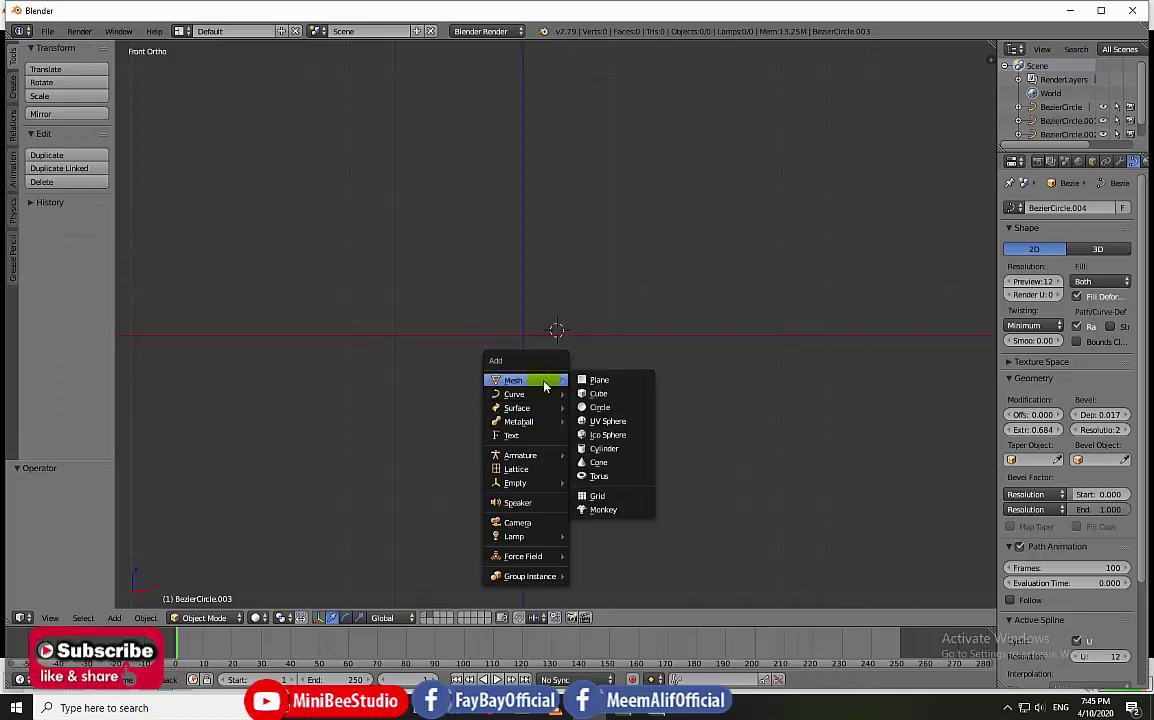
click(603, 448)
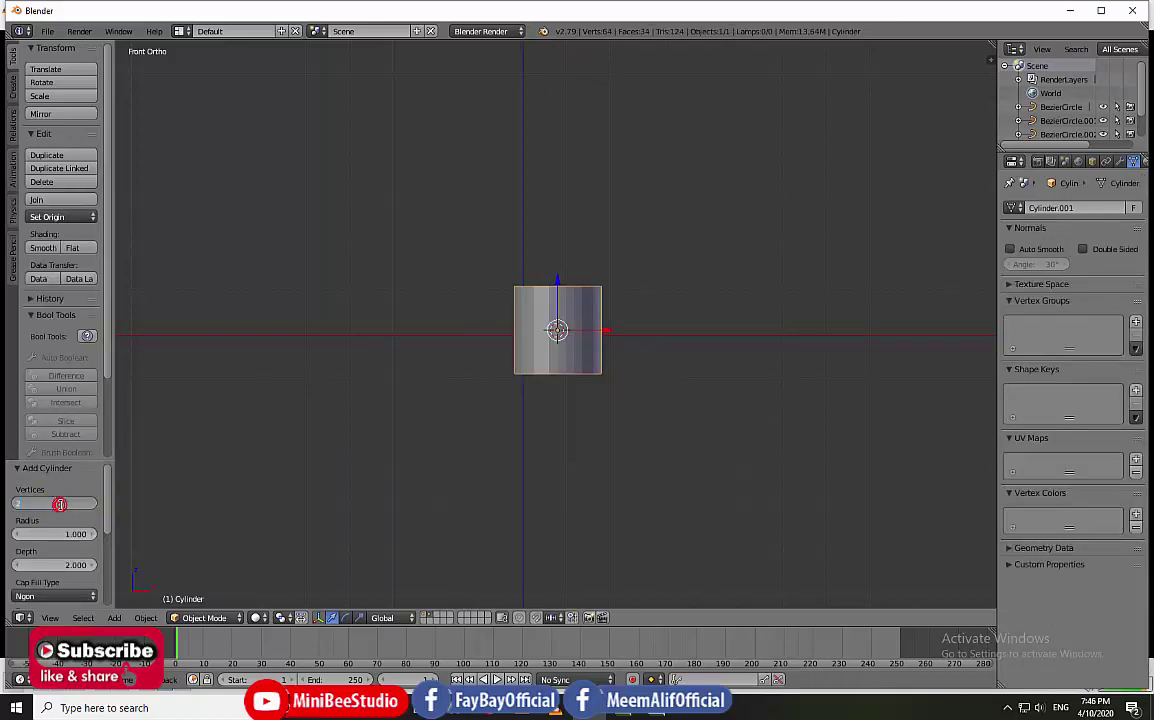
text(4)
key(Return)
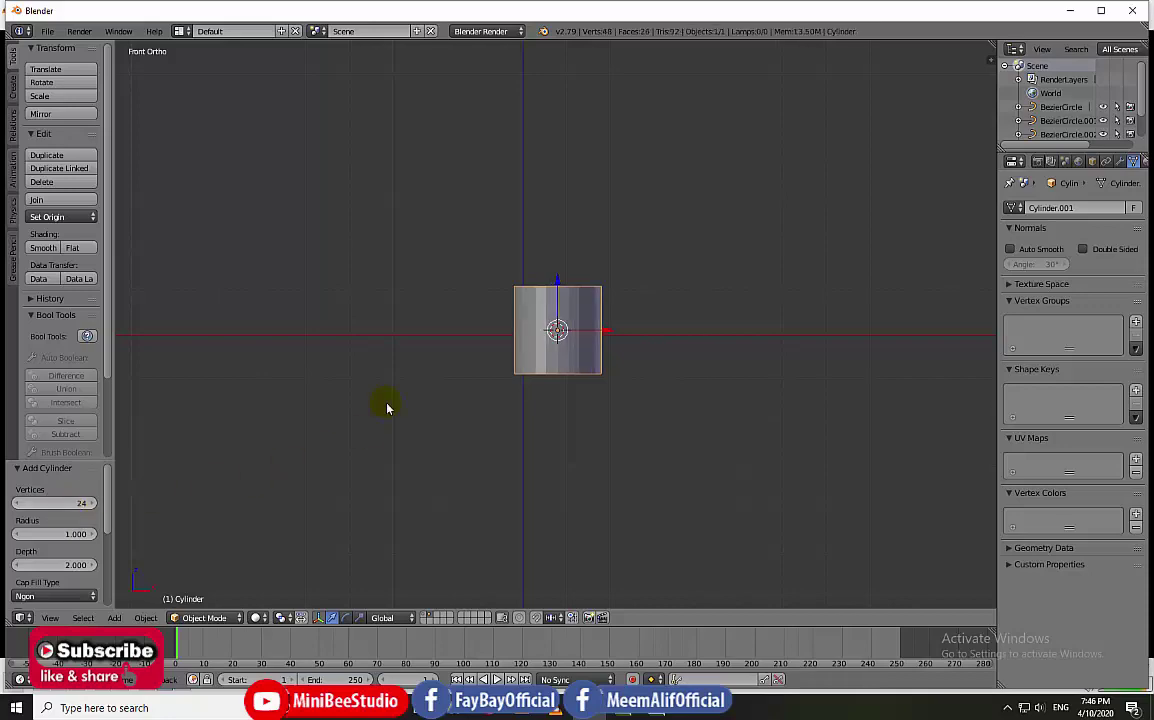
Step: In Edit Mode, widen the cylinder's top edge ring by 1.606
key(Tab)
alt+click(543, 289)
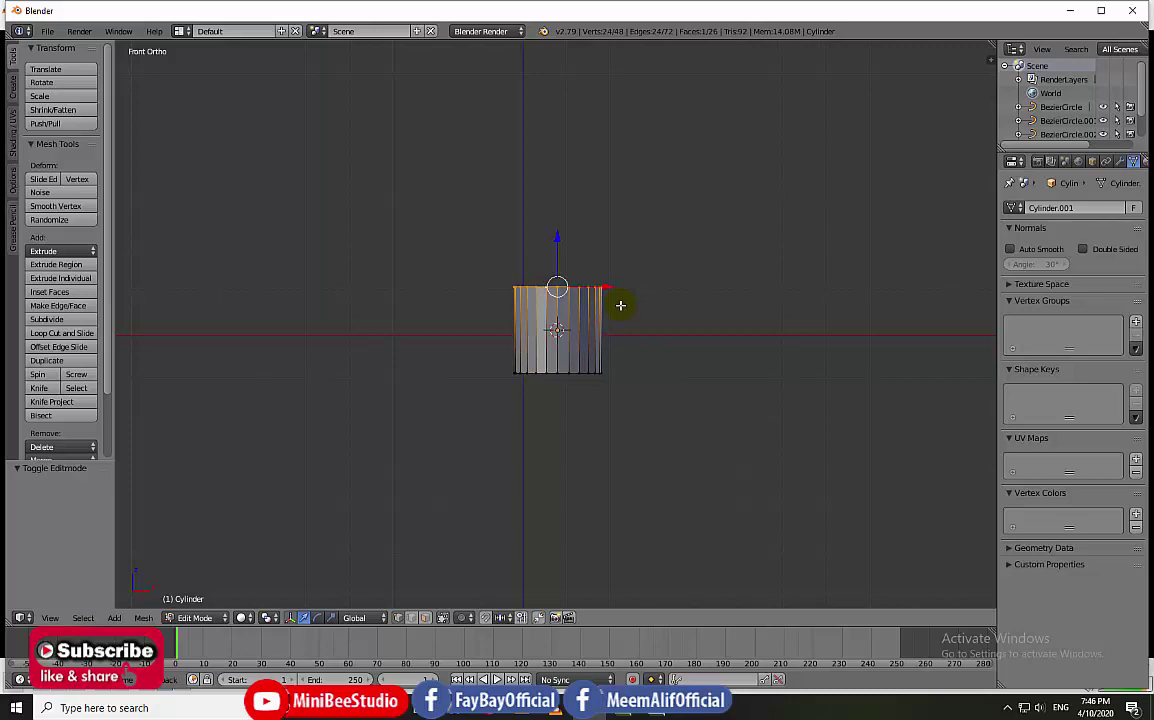
key(s)
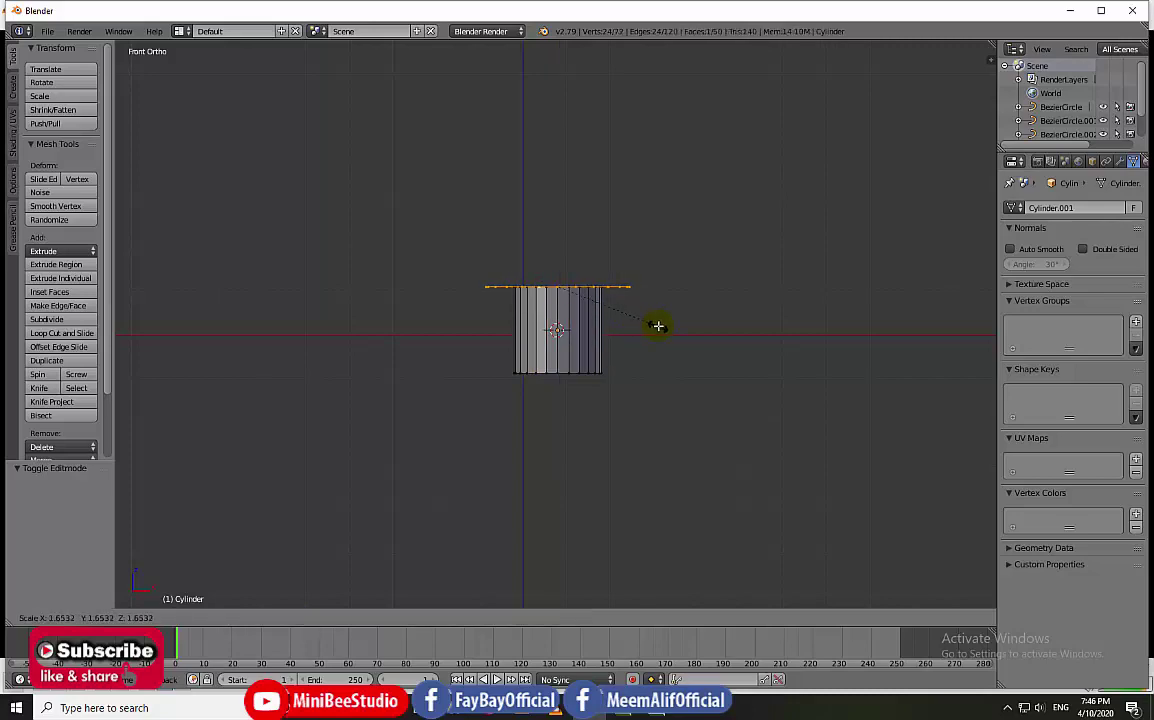
click(655, 325)
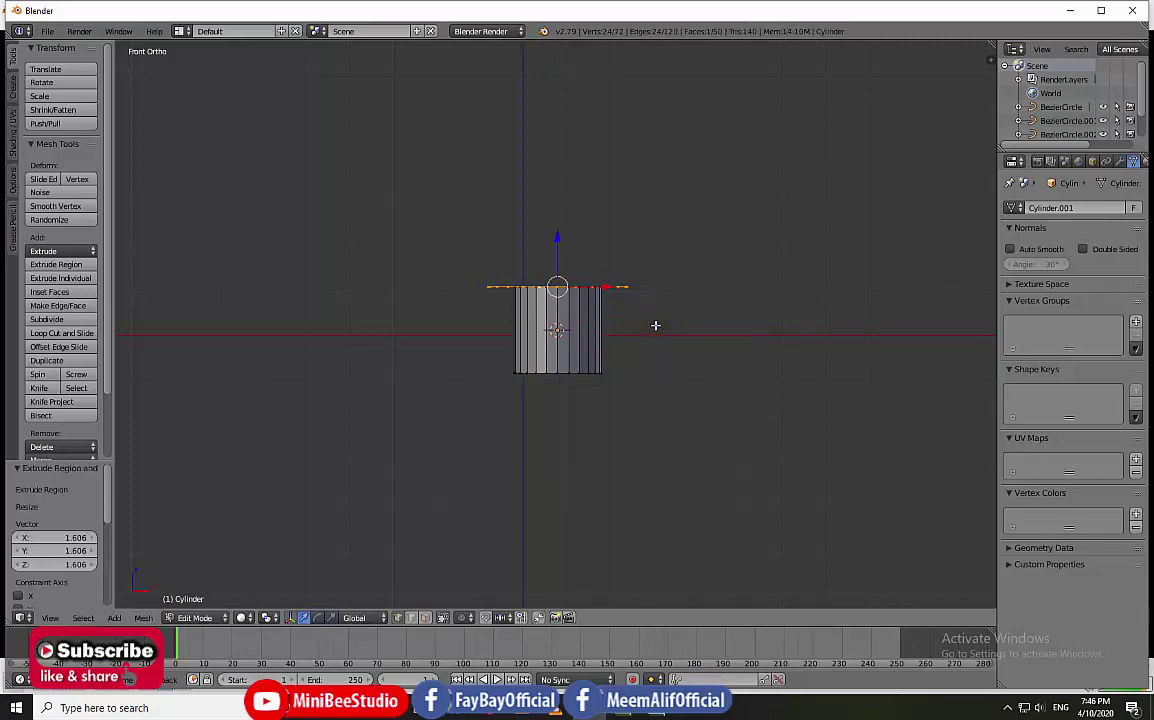
Step: Extrude the widened ring 2.891 straight up along Z into a tall upper section
key(e)
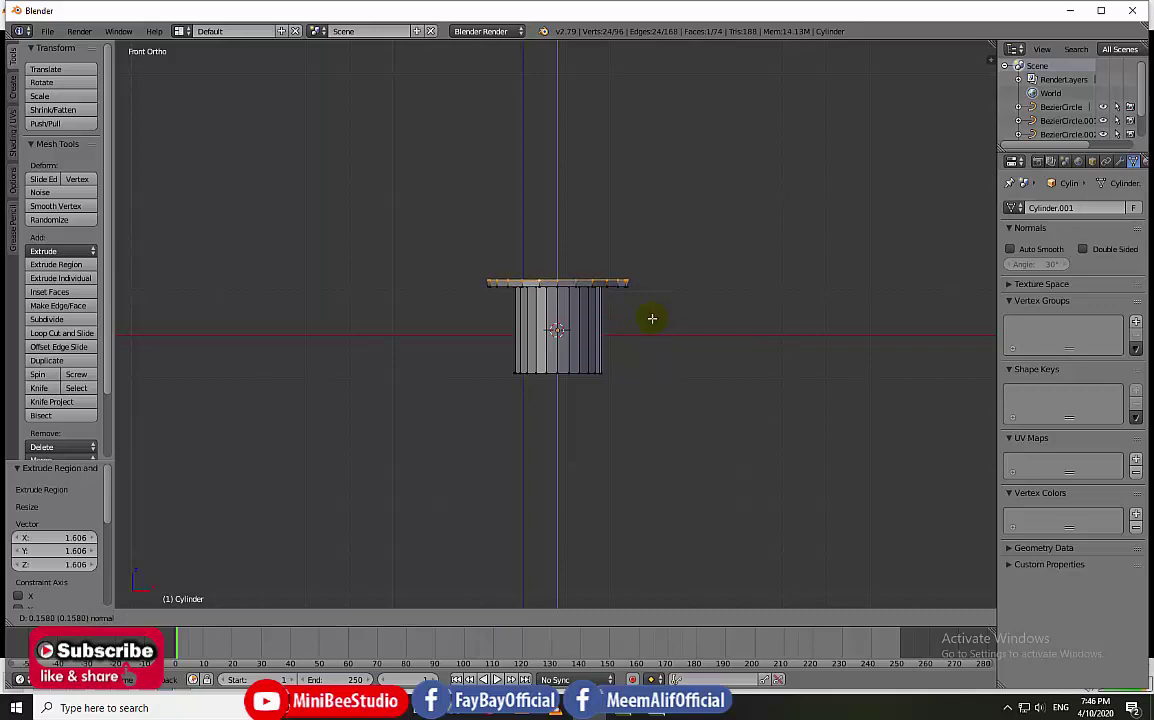
key(z)
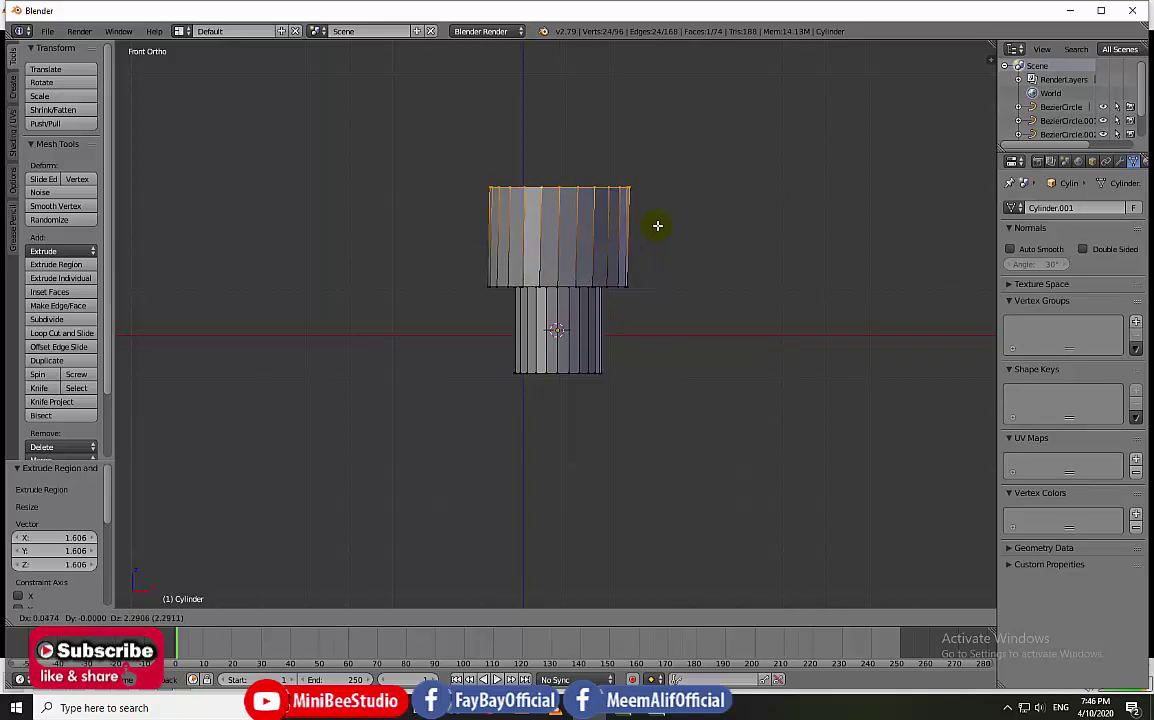
key(z)
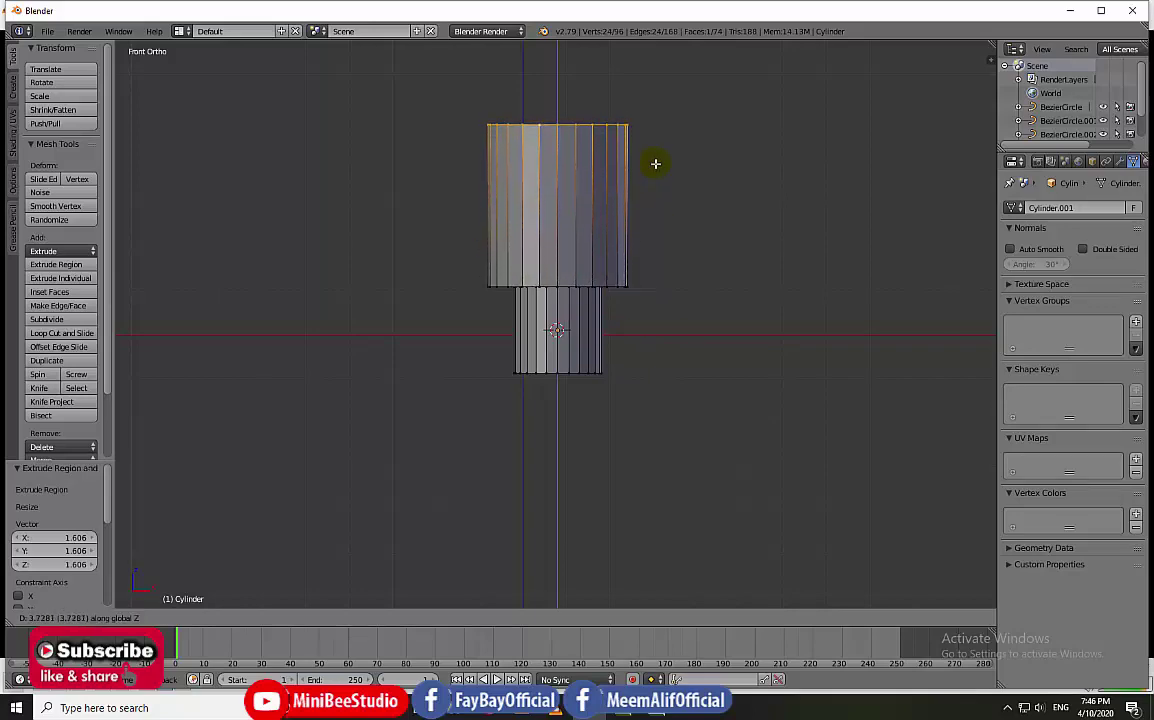
click(651, 200)
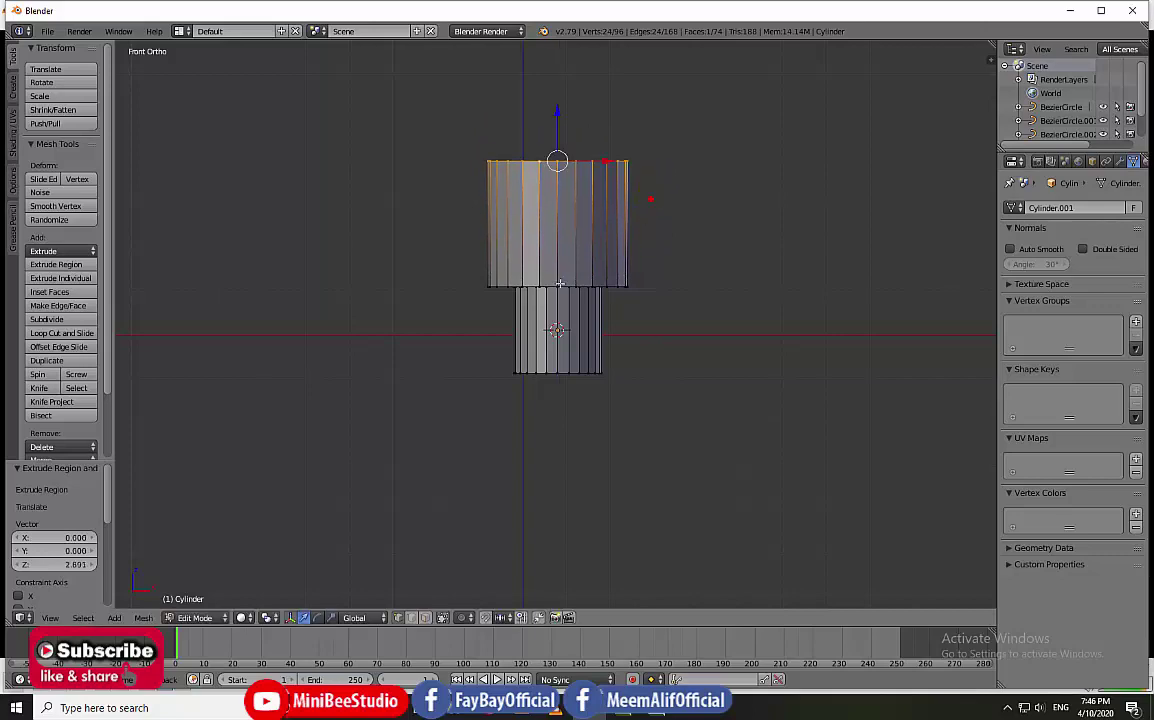
scroll(560, 284, up, 3)
mouse_move(559, 283)
middle_down()
mouse_move(505, 262)
mouse_move(523, 227)
middle_up()
Step: Bevel the edge ring at the narrow-to-wide joint by 0.278 with four segments
right_click(523, 238)
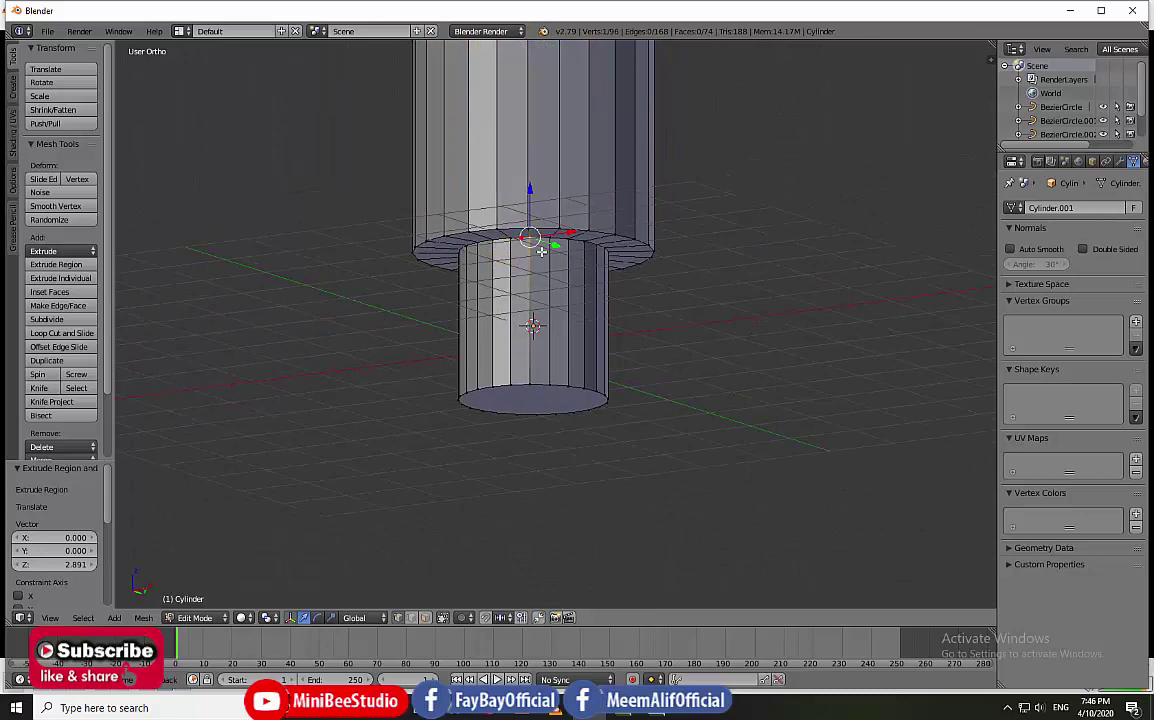
alt+right_click(518, 240)
key(ctrl+b)
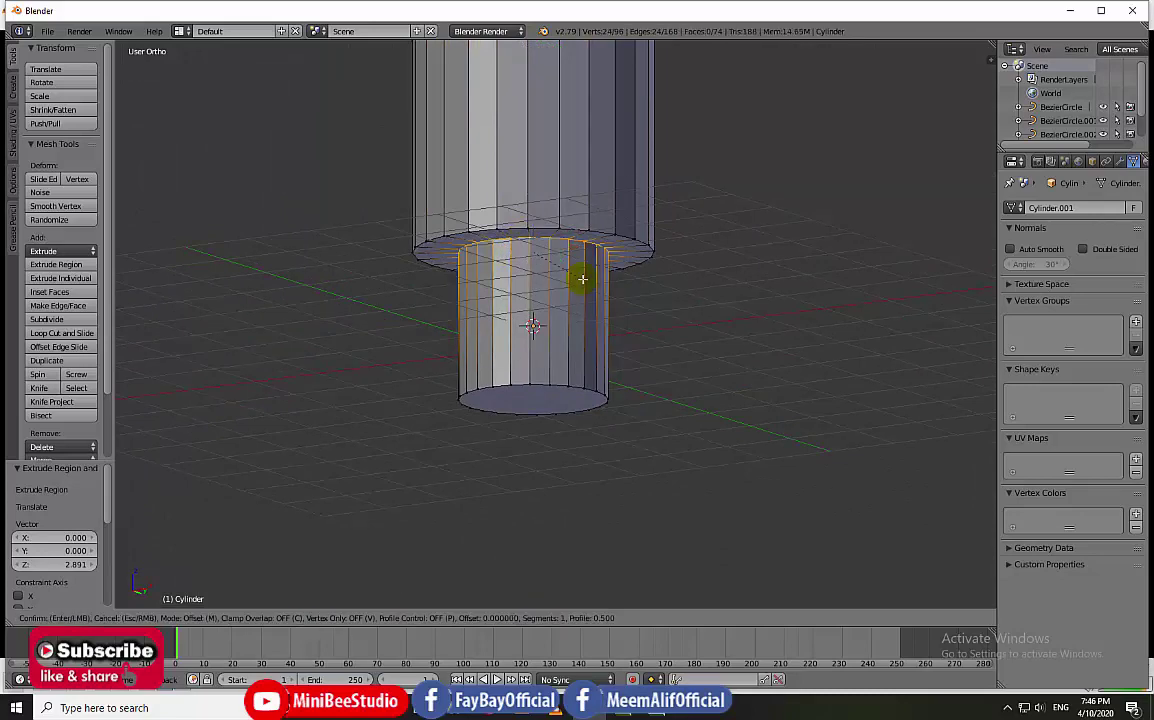
scroll(585, 285, up, 1)
scroll(595, 298, up, 1)
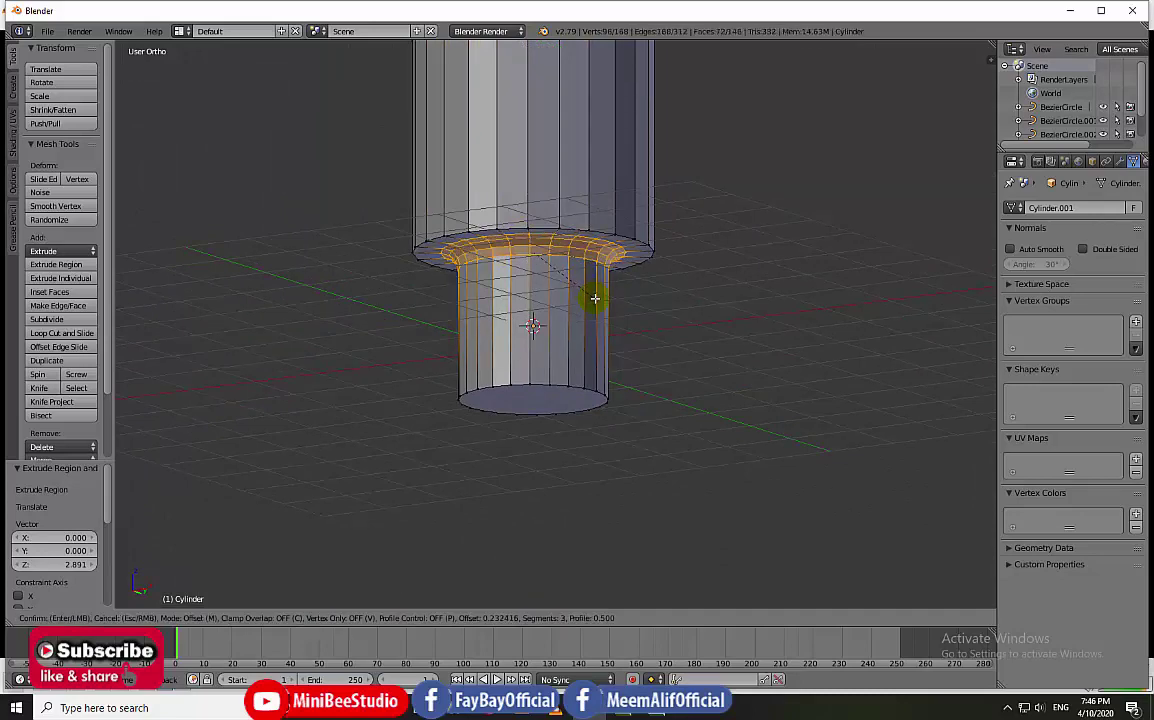
scroll(595, 298, up, 1)
click(595, 300)
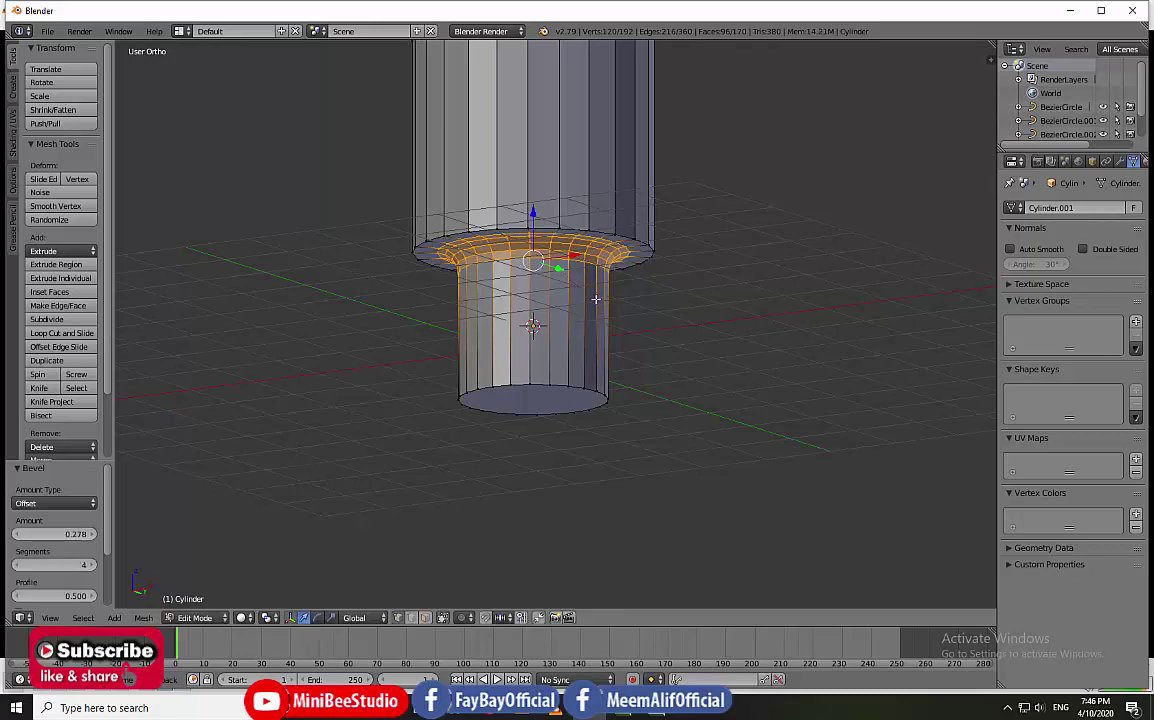
Step: Bevel the wide section's bottom edge ring by 0.412 with 3 segments
right_click(471, 223)
middle_drag(490, 254, 489, 278)
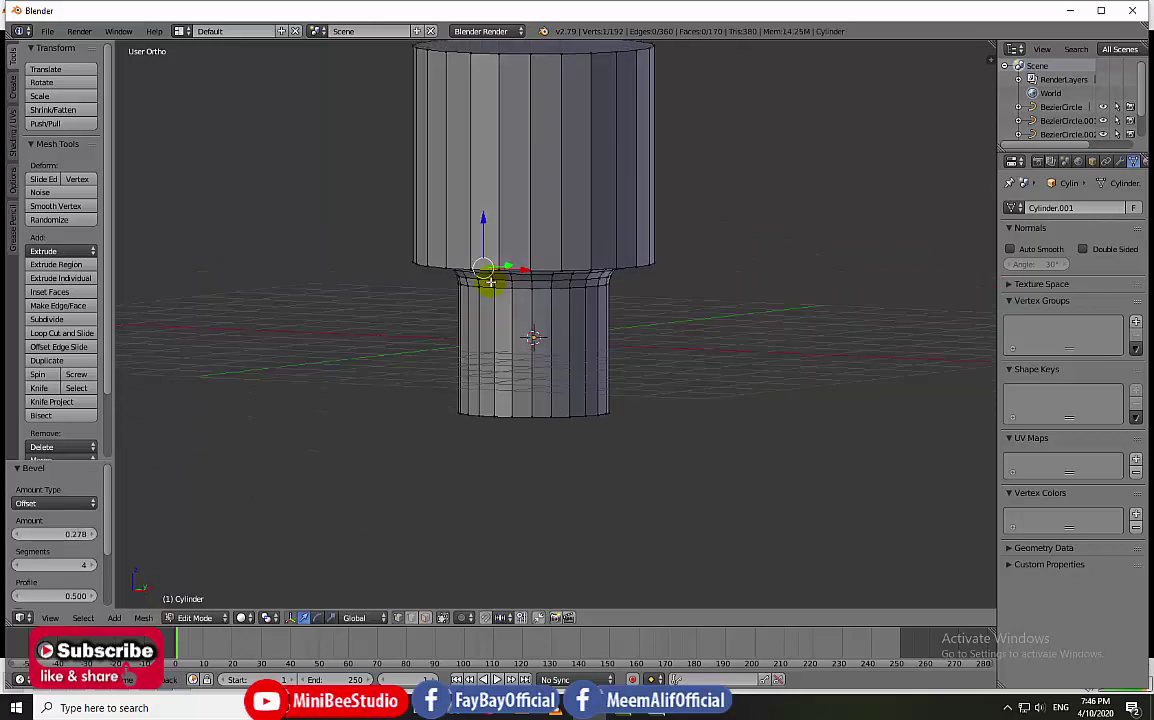
alt+right_click(432, 267)
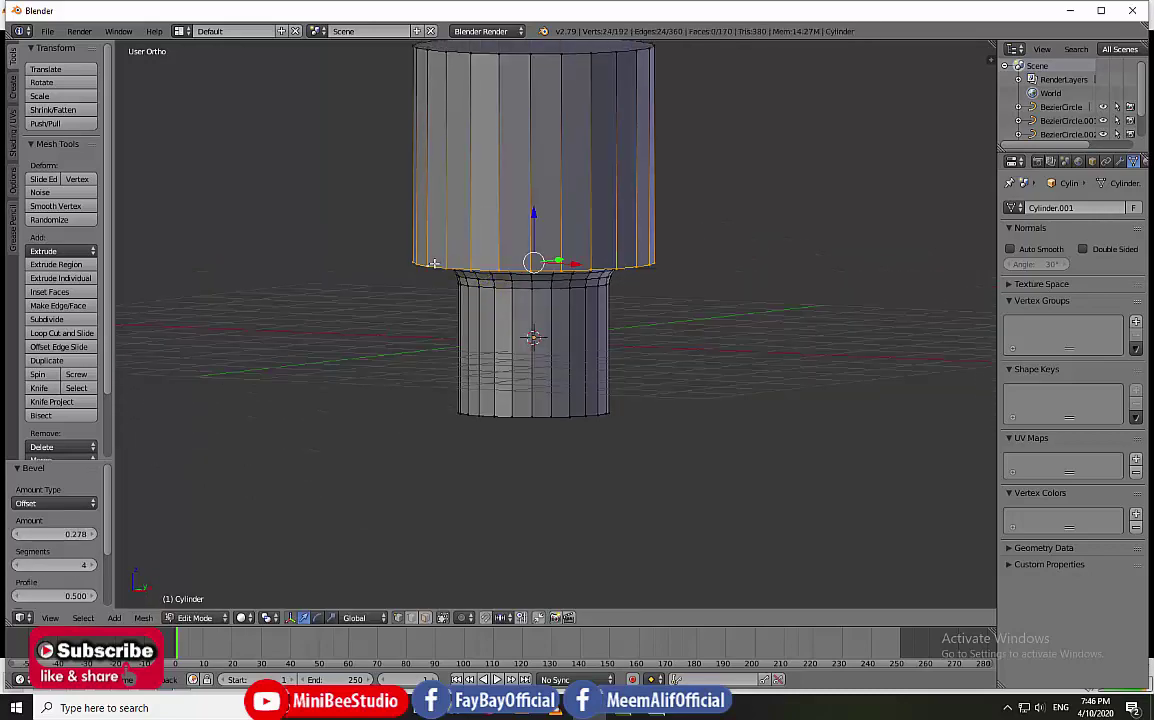
key(ctrl+b)
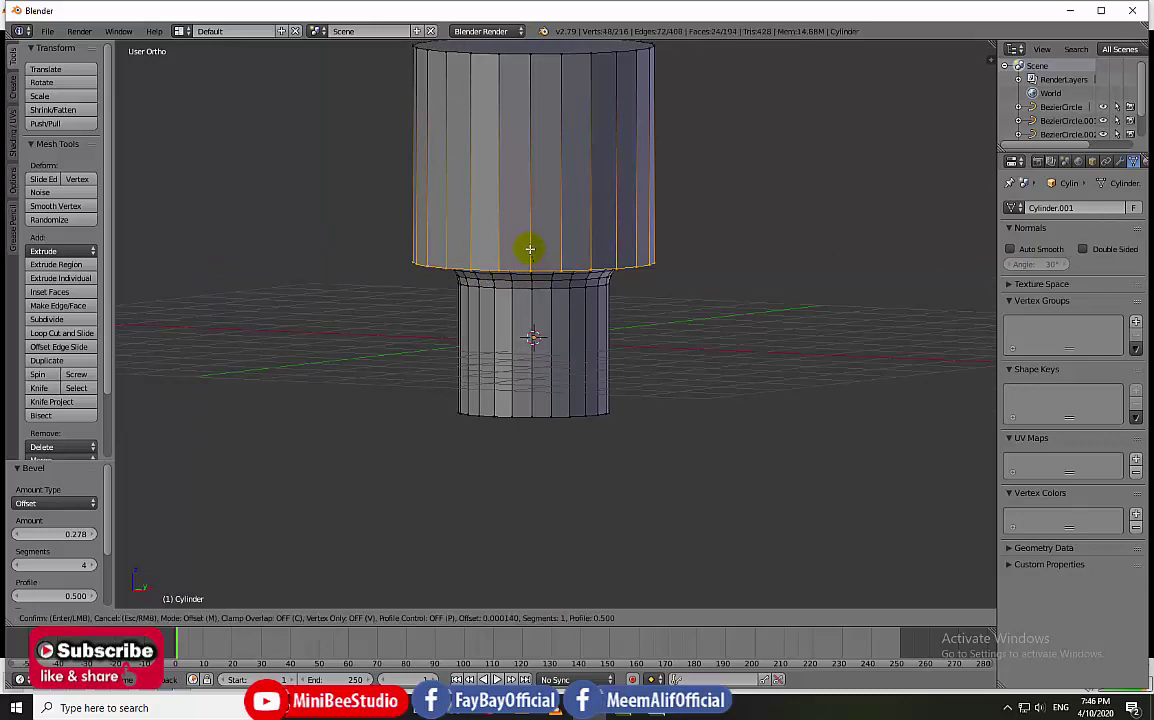
scroll(532, 217, down, 1)
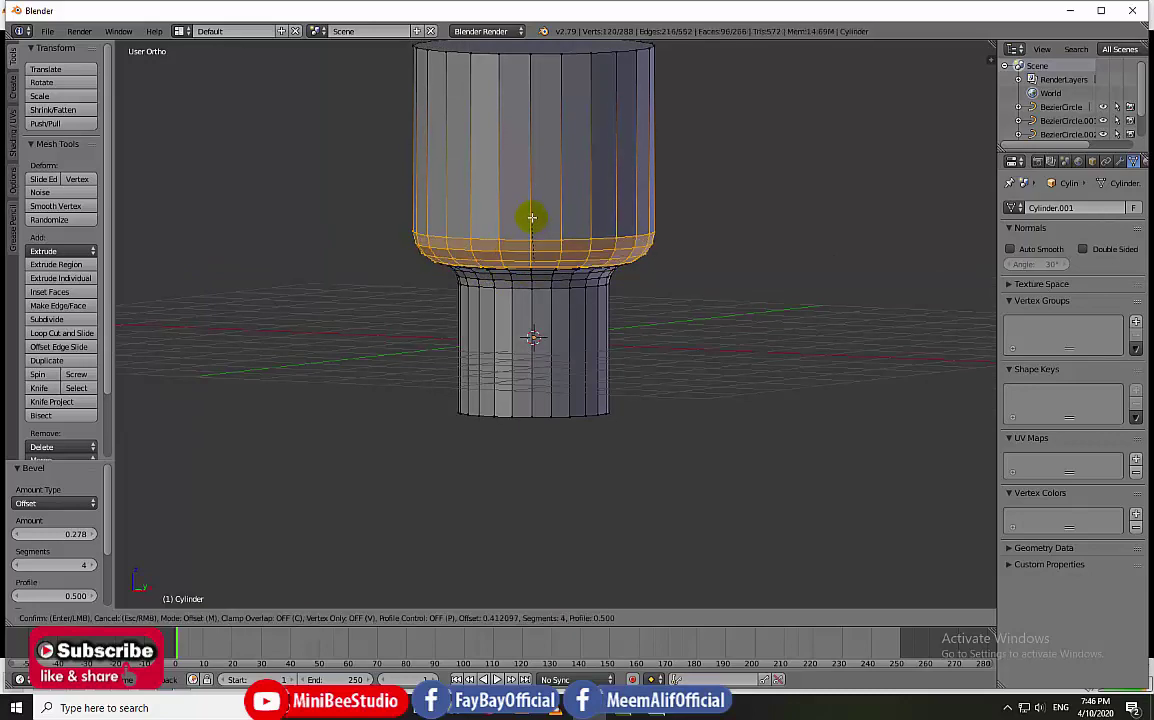
click(532, 217)
middle_drag(505, 189, 505, 262)
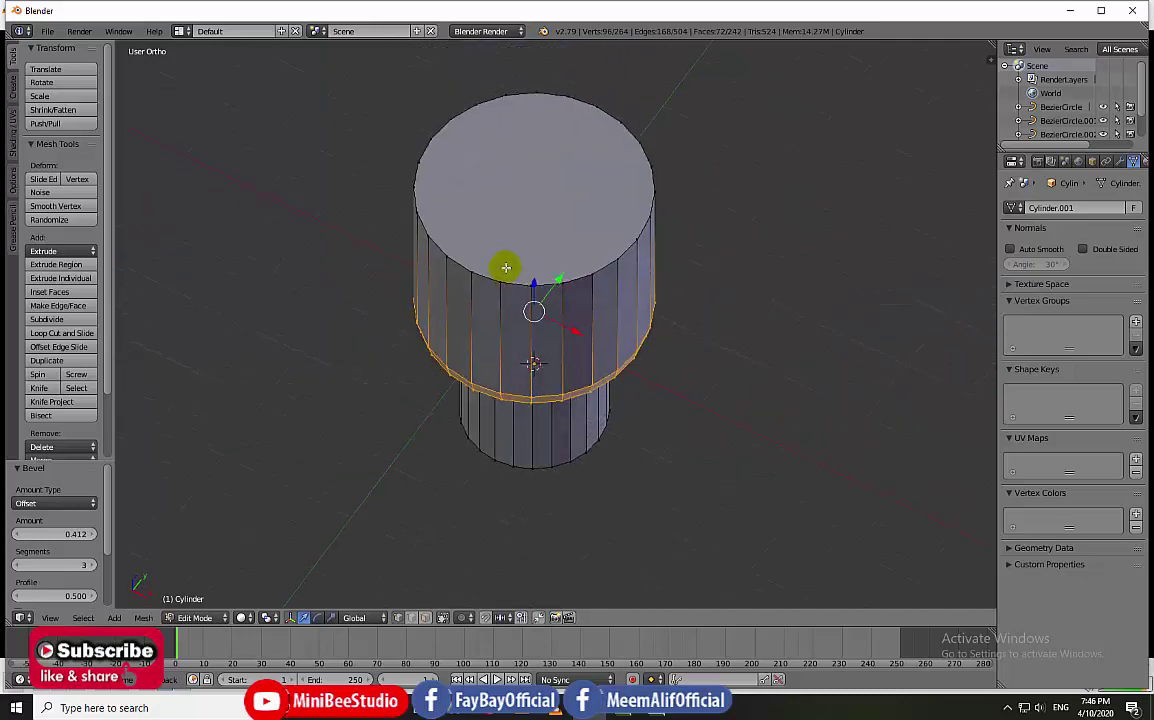
Step: Delete the cylinder's top cap face to open the shade
click(422, 617)
click(493, 221)
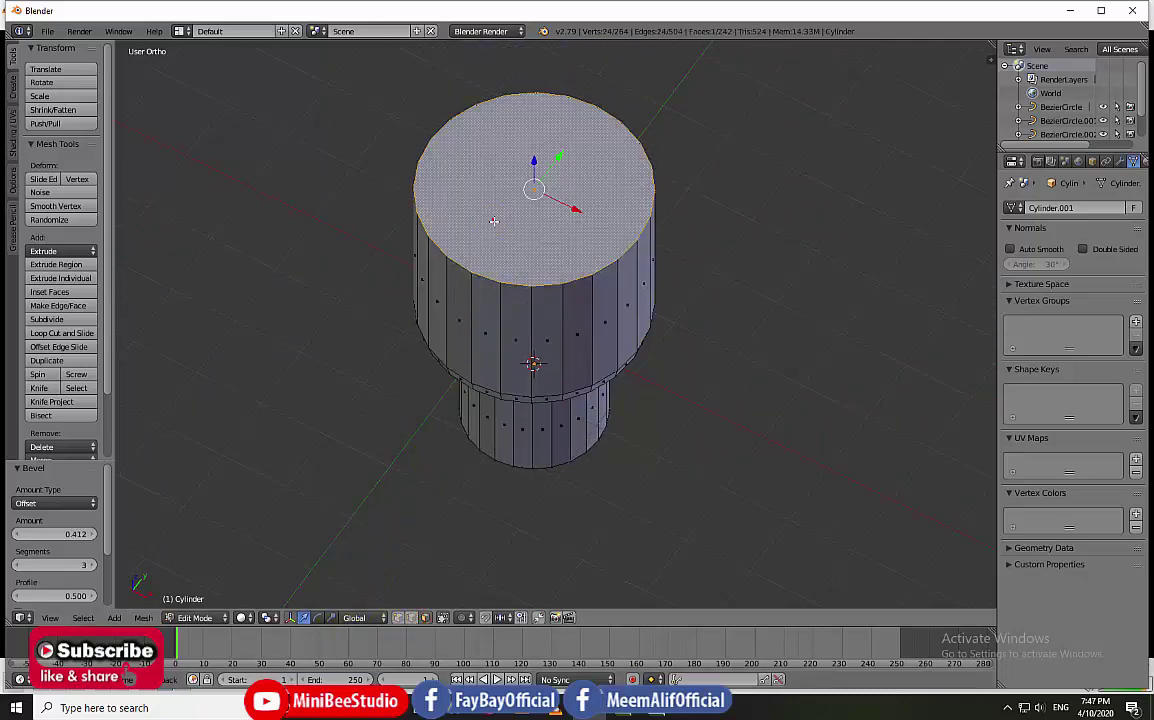
key(x)
click(484, 252)
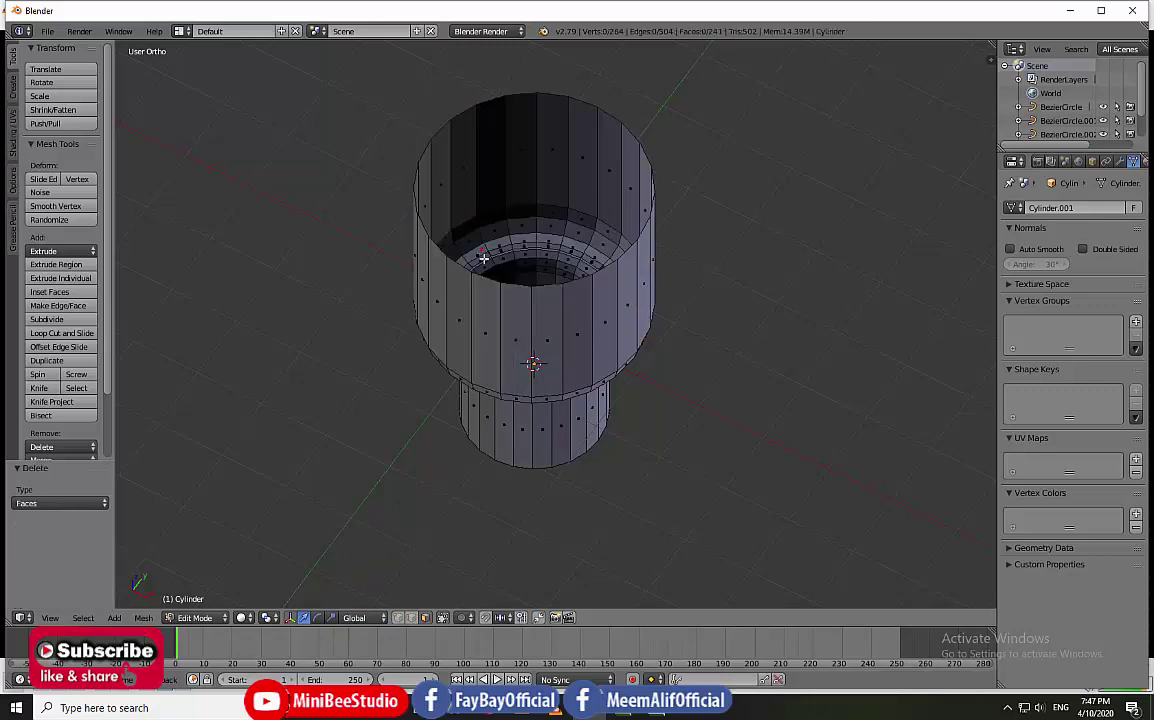
Step: Enlarge the open top rim ring to 1.344 in front view
mouse_move(435, 262)
middle_down()
mouse_move(489, 283)
mouse_move(481, 301)
mouse_move(482, 270)
middle_up()
key(KP_1)
alt+click(555, 128)
key(s)
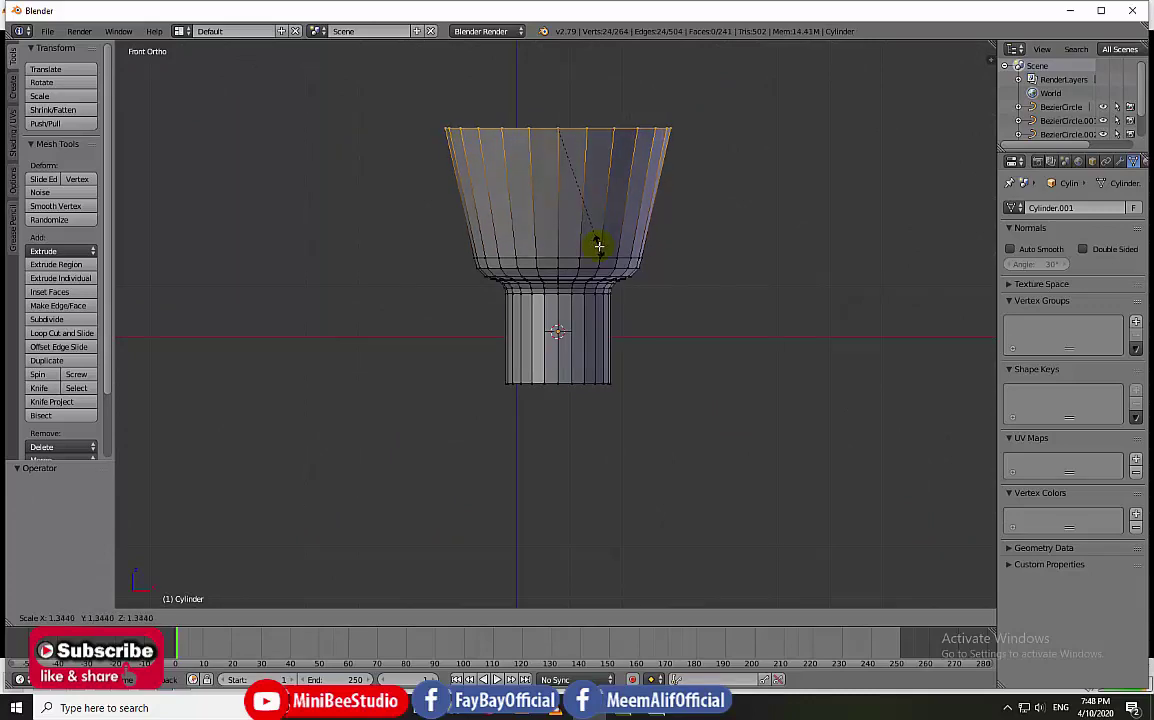
click(598, 245)
Step: Add two loop cuts around the shade and scale them out to 1.112
key(ctrl+r)
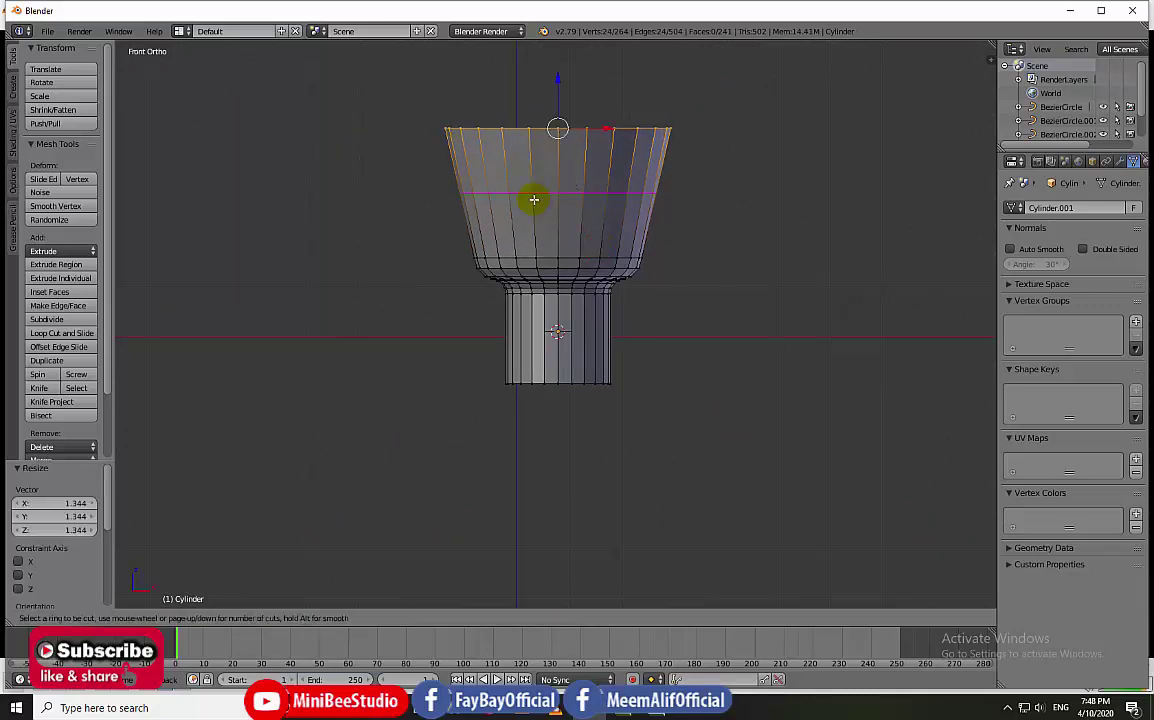
scroll(534, 200, up, 1)
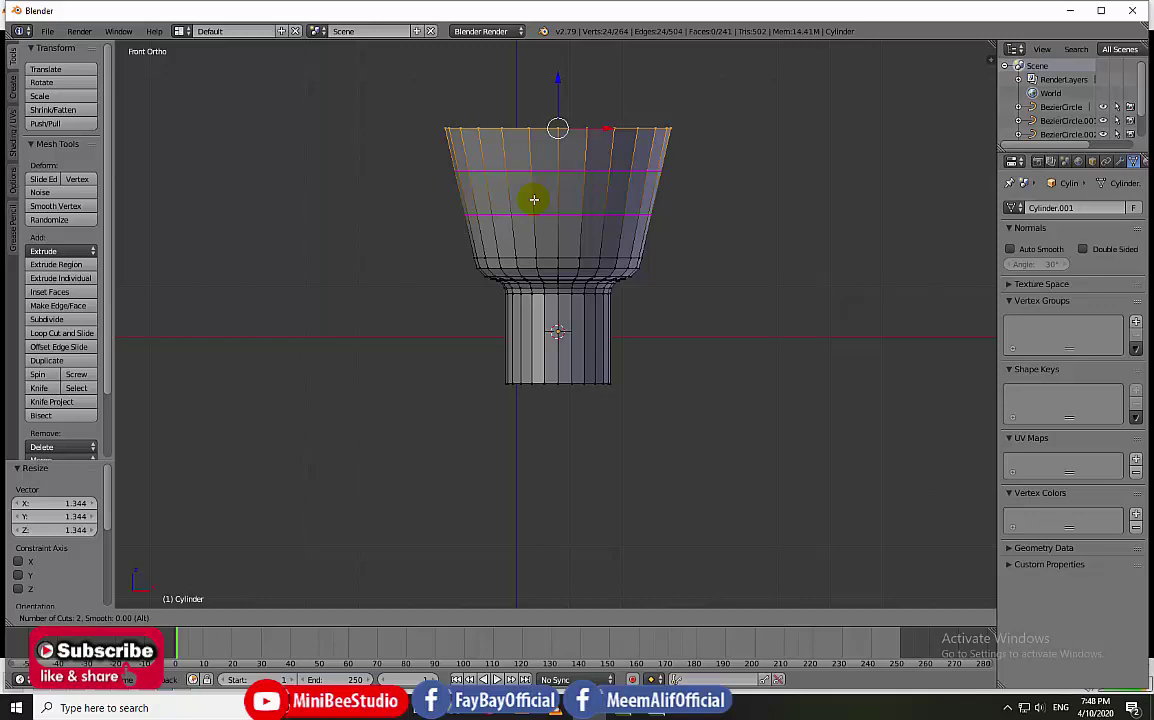
click(534, 200)
key(0)
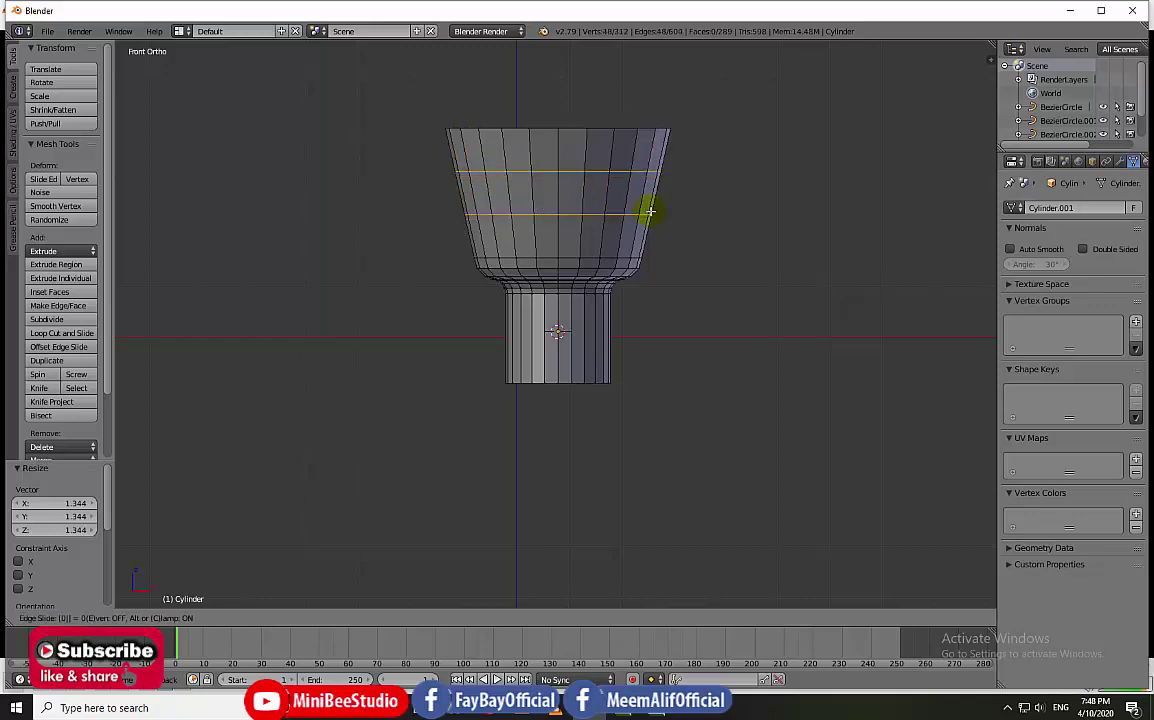
key(Return)
key(s)
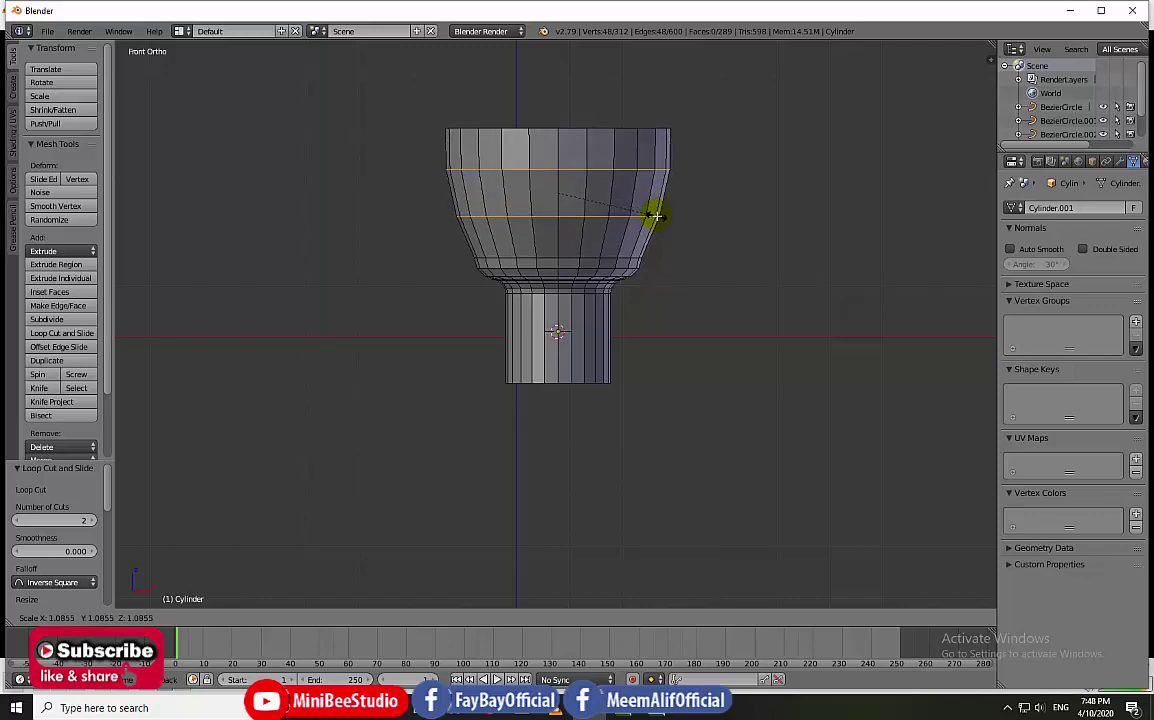
click(655, 217)
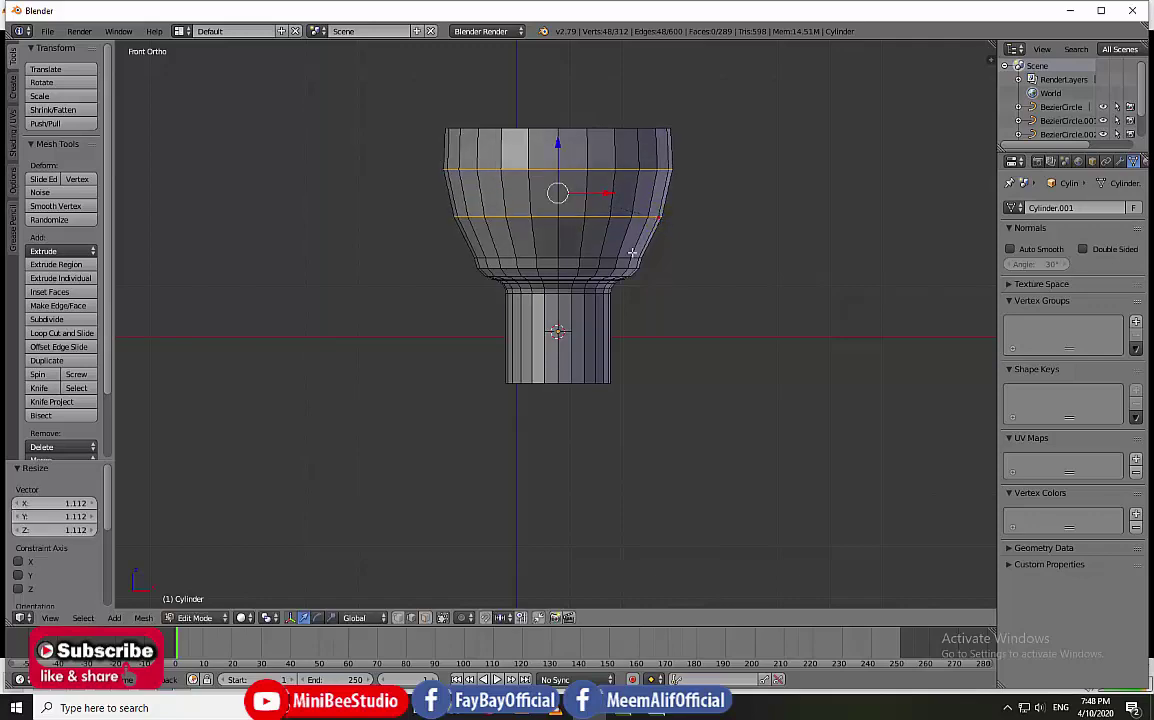
Step: Raise the shade's lower edge loop by 0.158 and widen it to 1.076
right_click(568, 258)
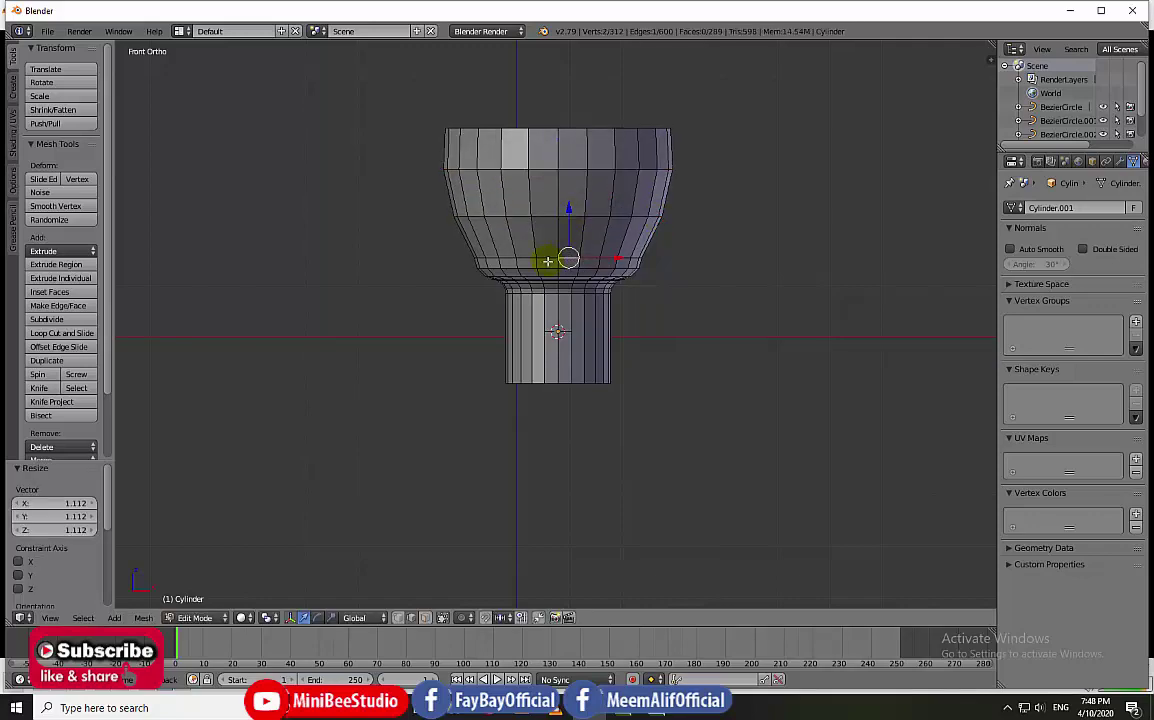
alt+right_click(541, 258)
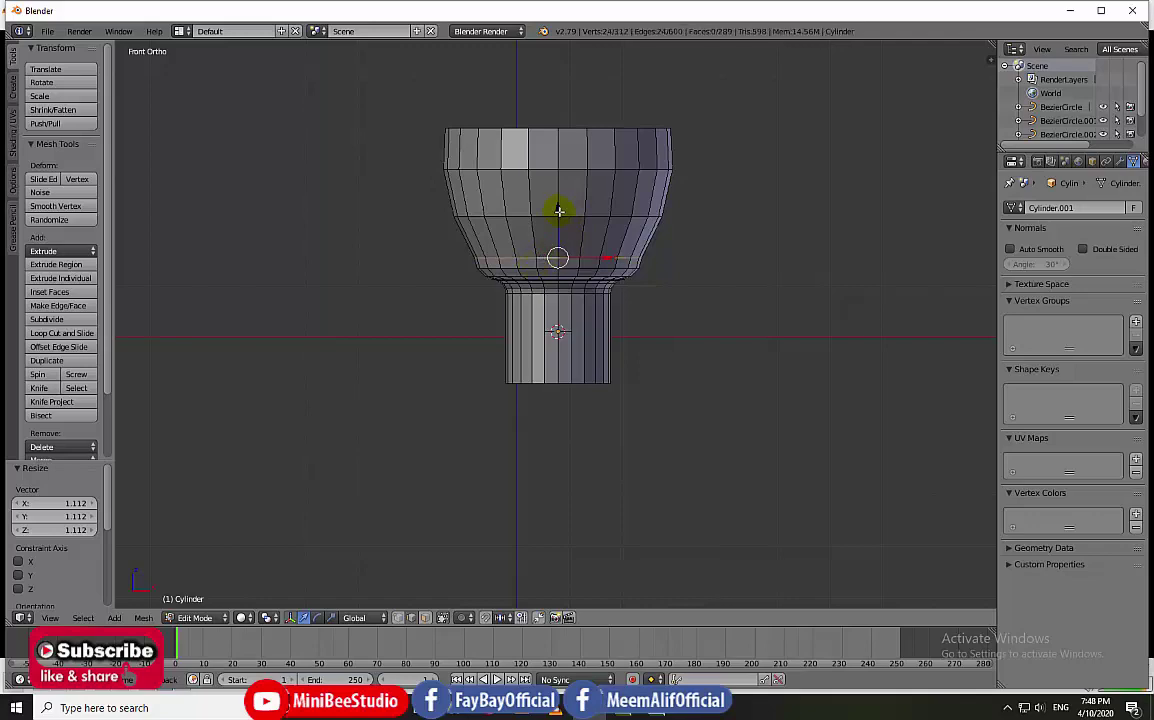
drag(559, 211, 559, 203)
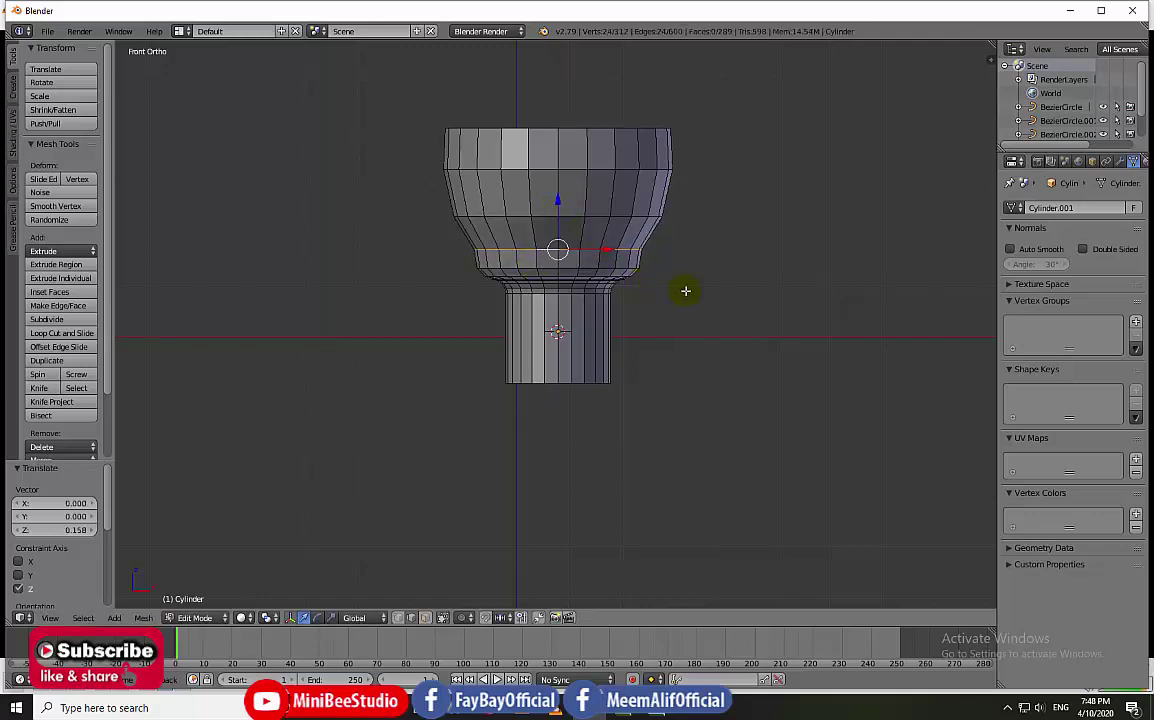
key(s)
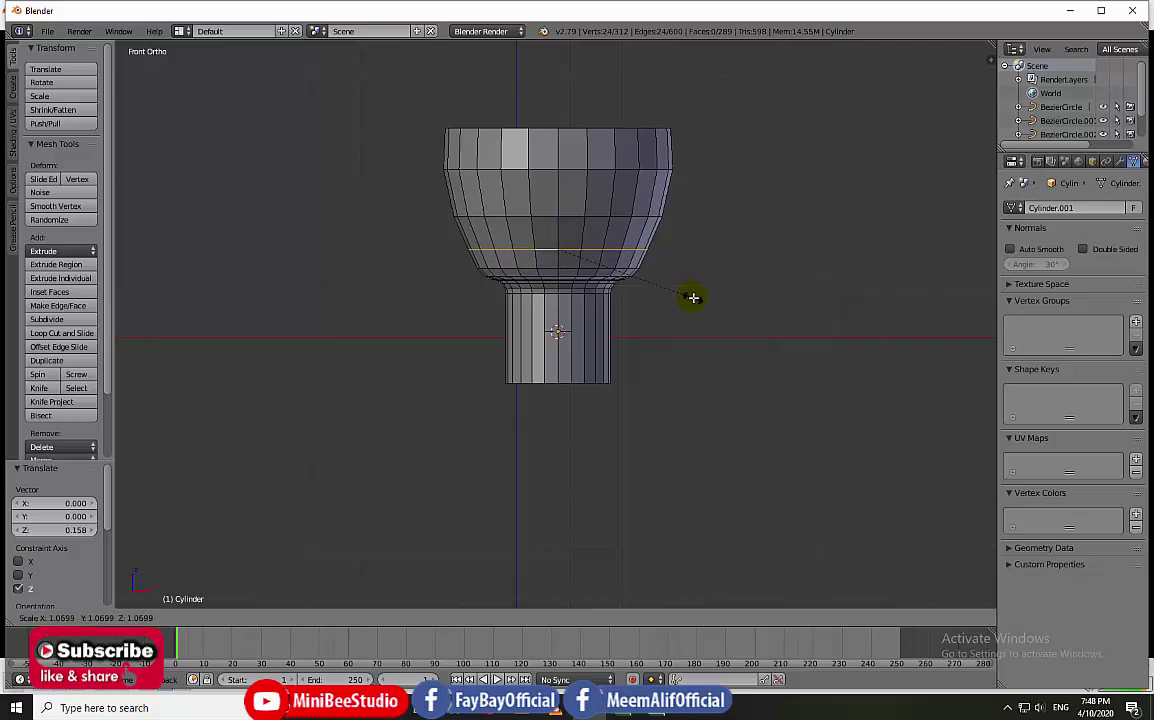
click(694, 298)
Step: In face select mode, select the shade's top face ring and grow it down the cup
middle_drag(581, 242, 538, 280)
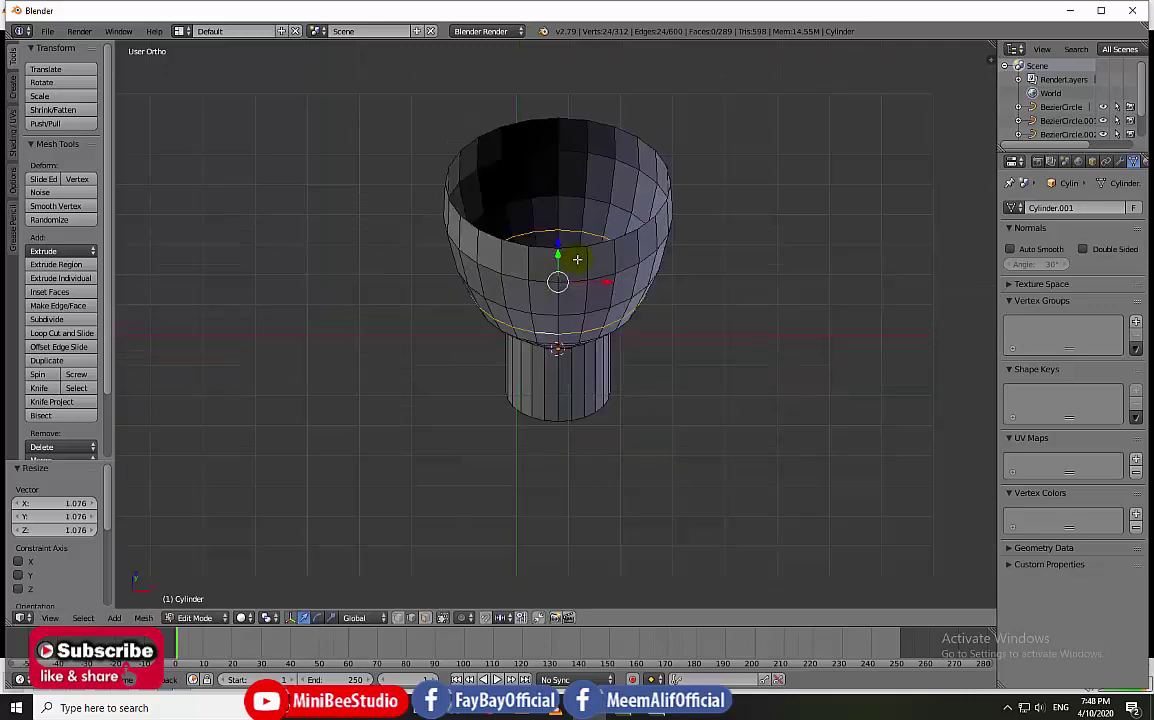
scroll(538, 280, up, 4)
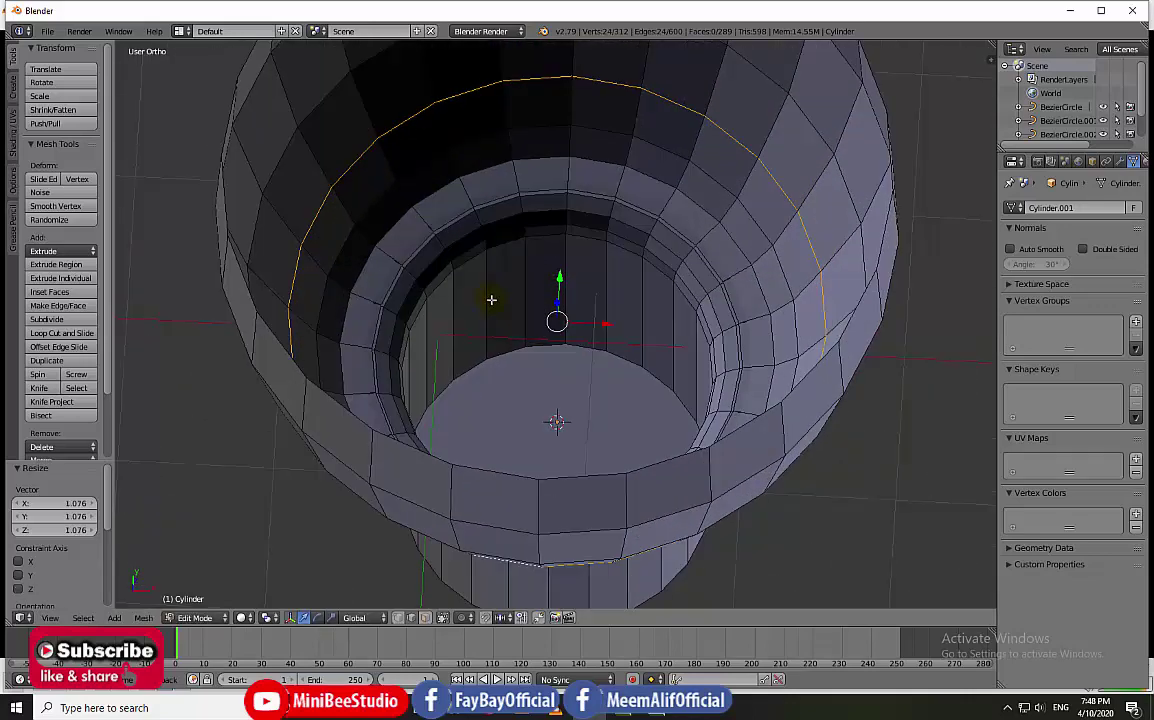
right_click(382, 302)
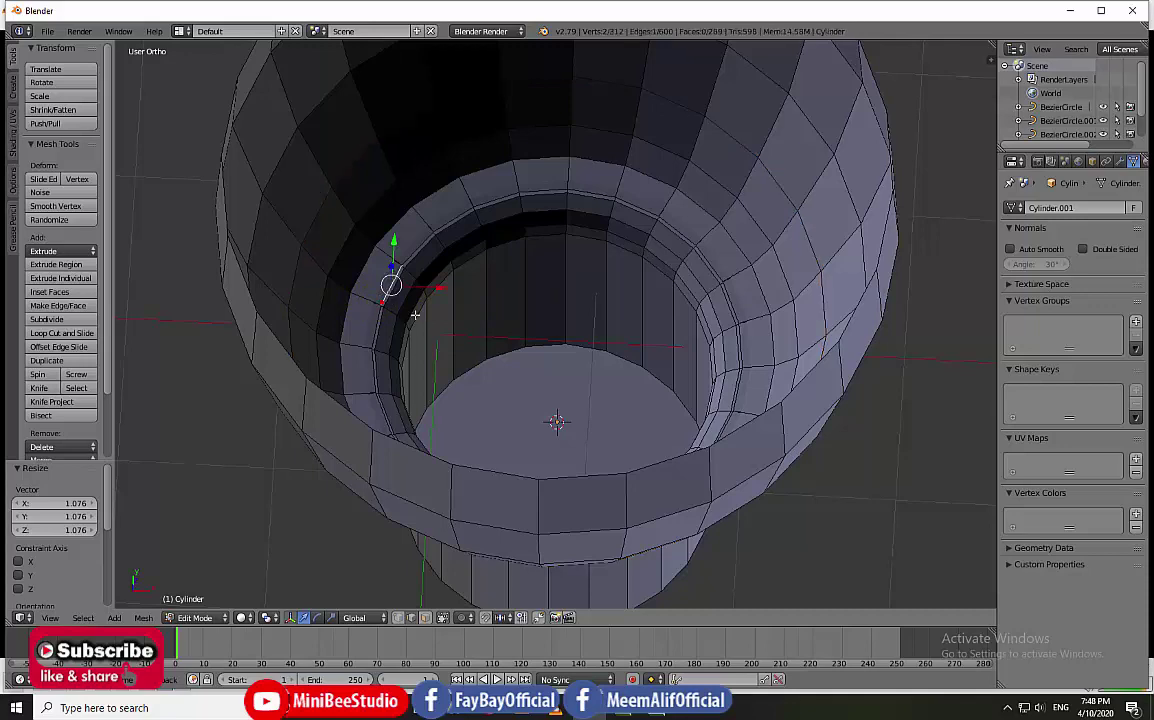
click(407, 620)
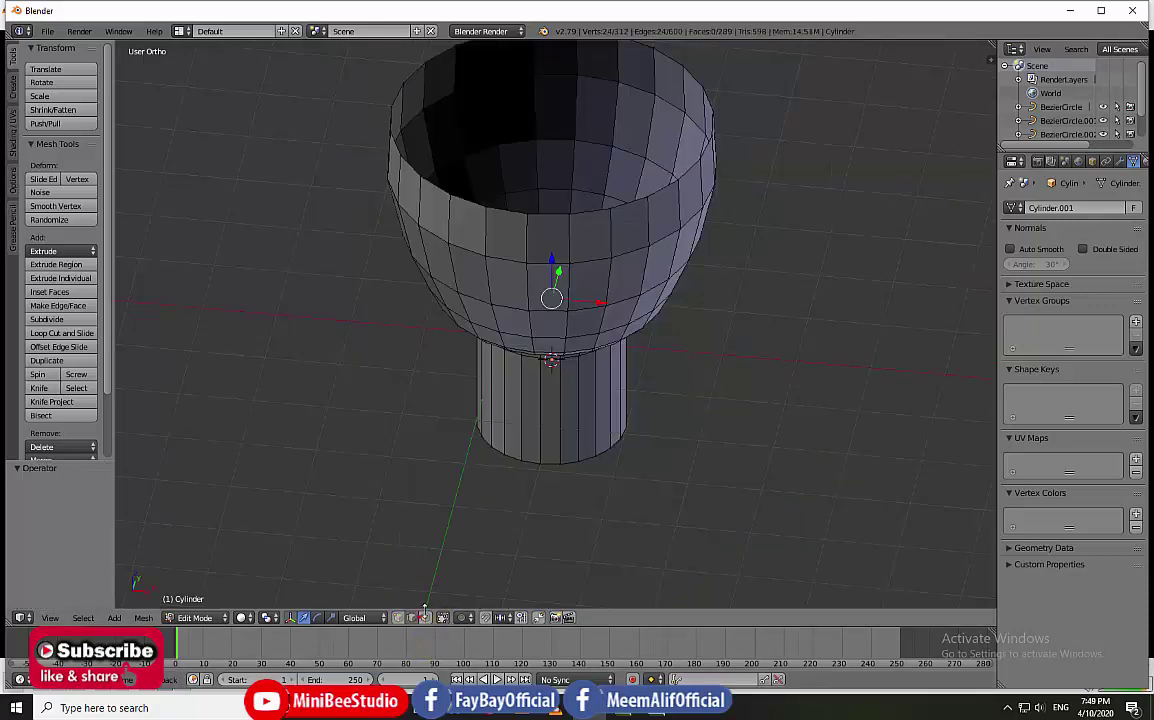
click(425, 617)
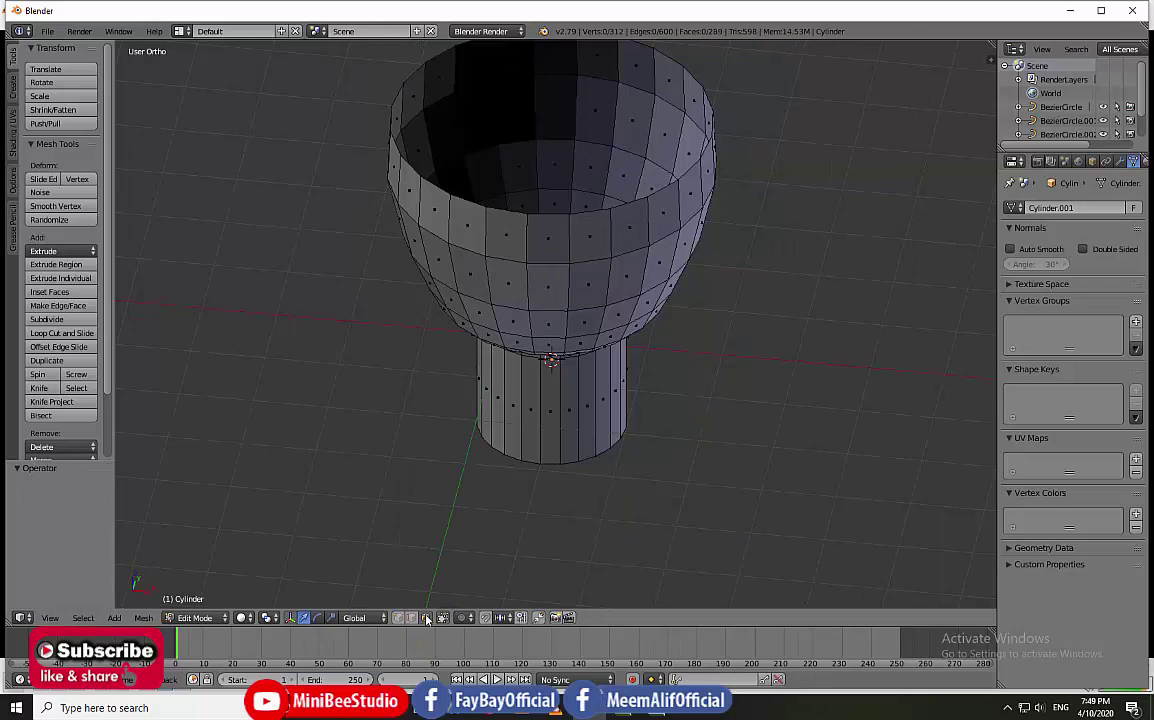
ctrl+right_click(543, 236)
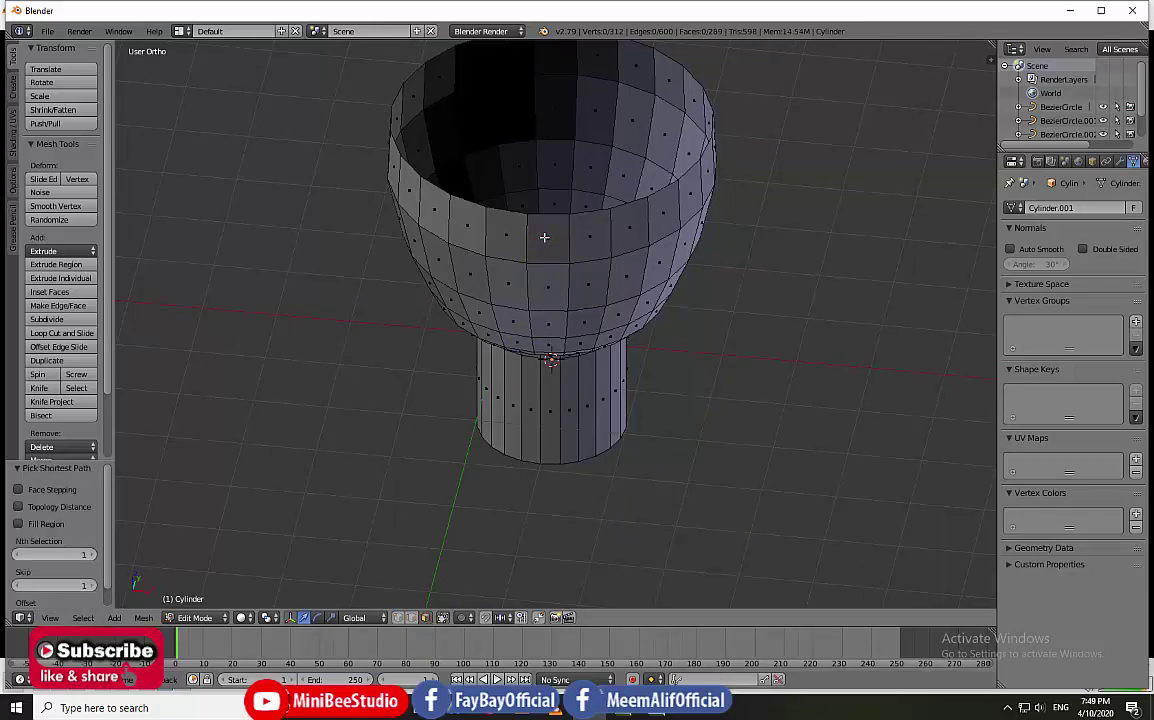
alt+right_click(544, 237)
middle_drag(544, 239, 533, 220)
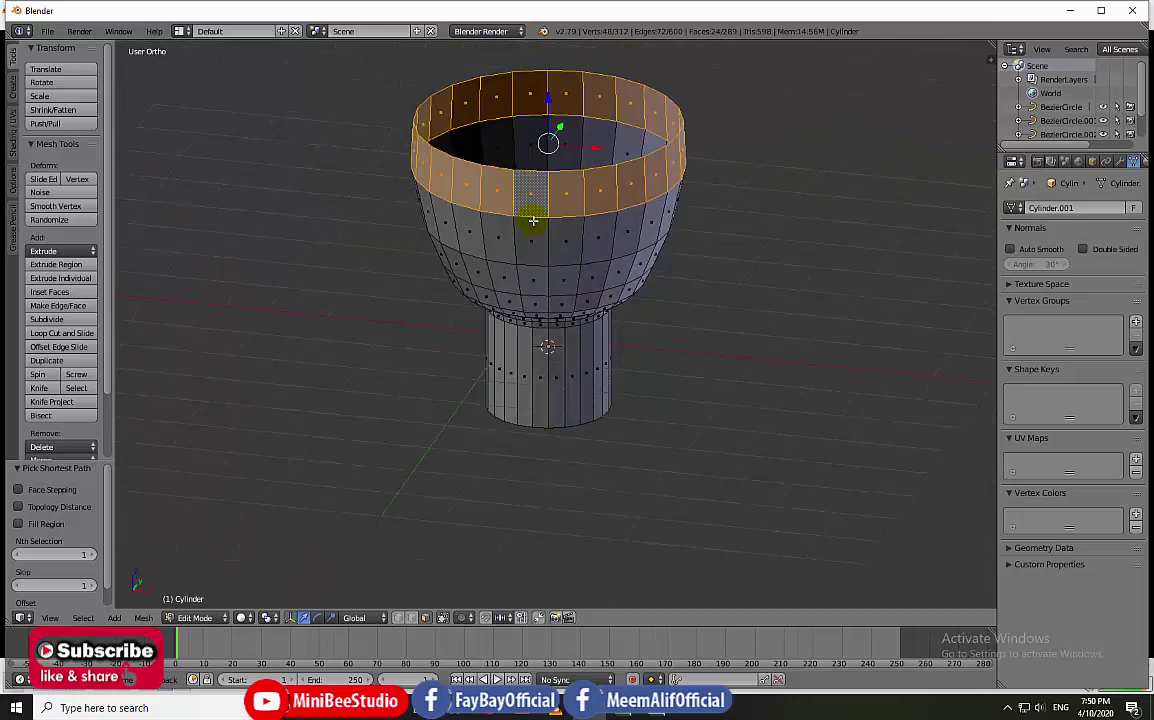
key(KP_1)
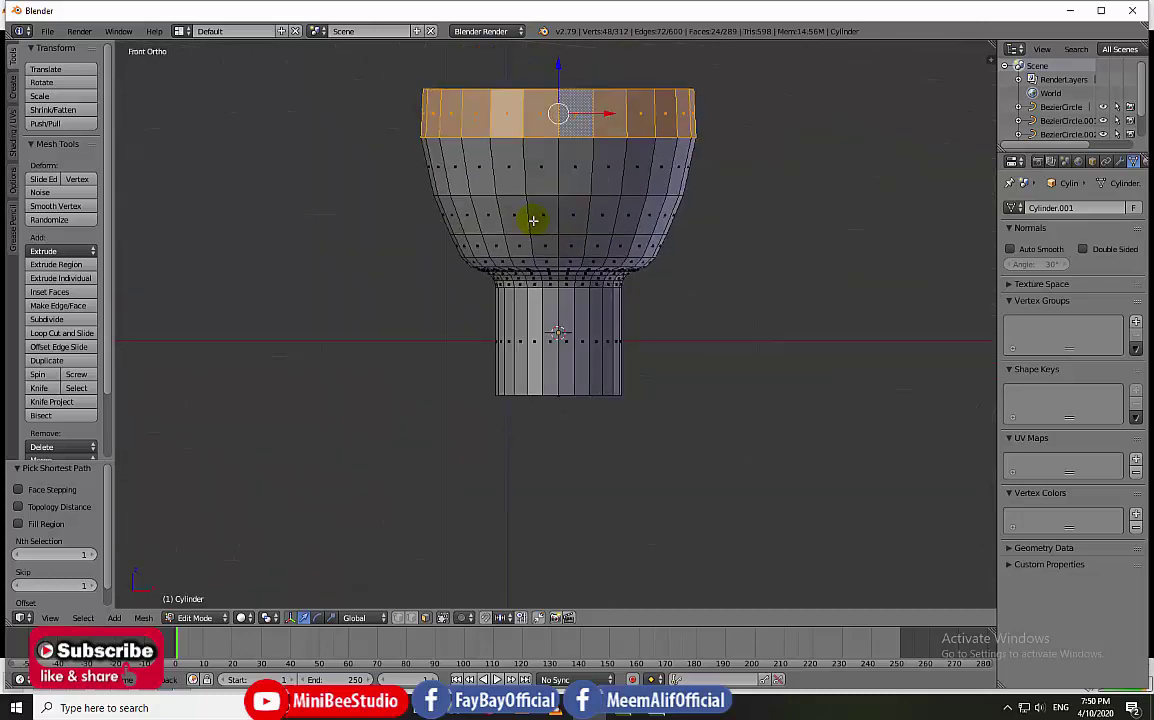
key(ctrl+KP_Add)
key(ctrl+KP_Add)
key(ctrl+KP_Add)
key(ctrl+KP_Add)
key(ctrl+KP_Add)
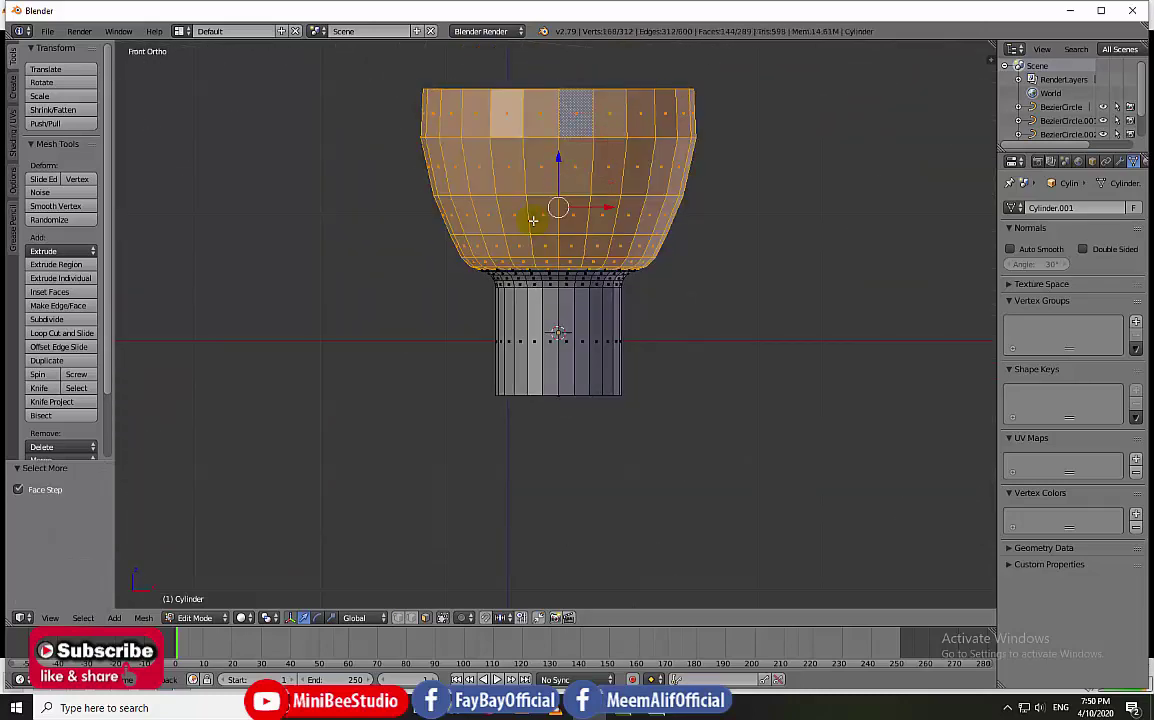
key(ctrl+KP_Add)
key(ctrl+KP_Add)
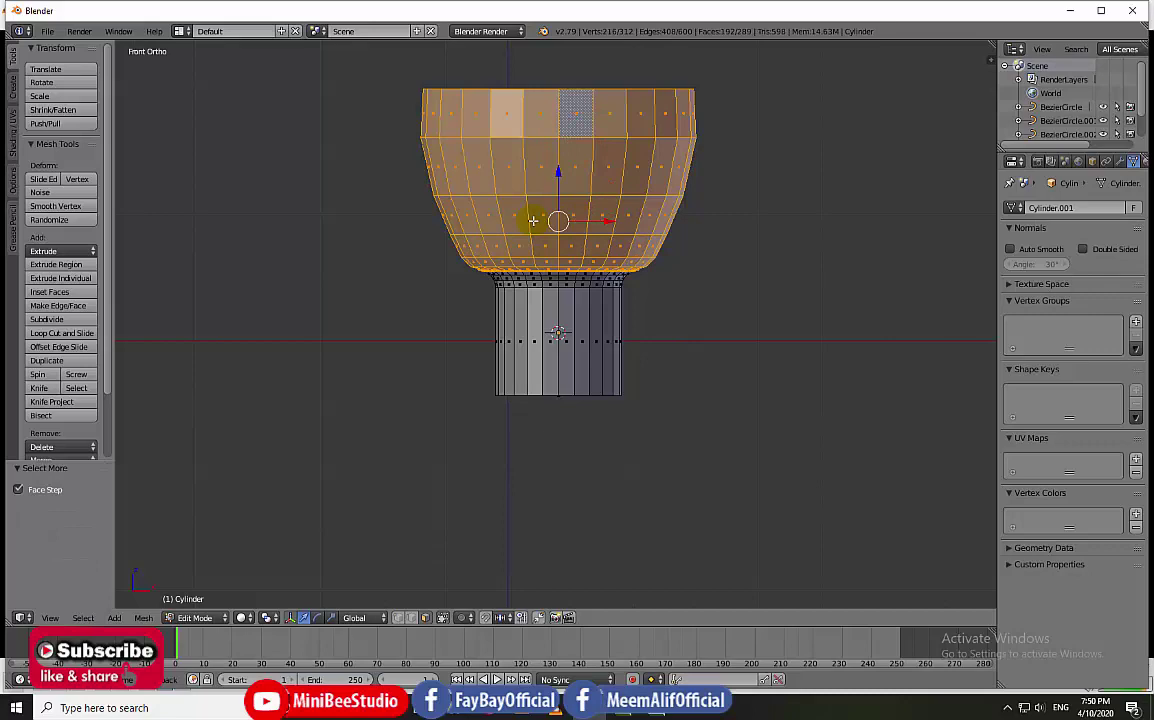
Step: Duplicate the selected faces in place and shrink the copy to 0.929
key(shift+d)
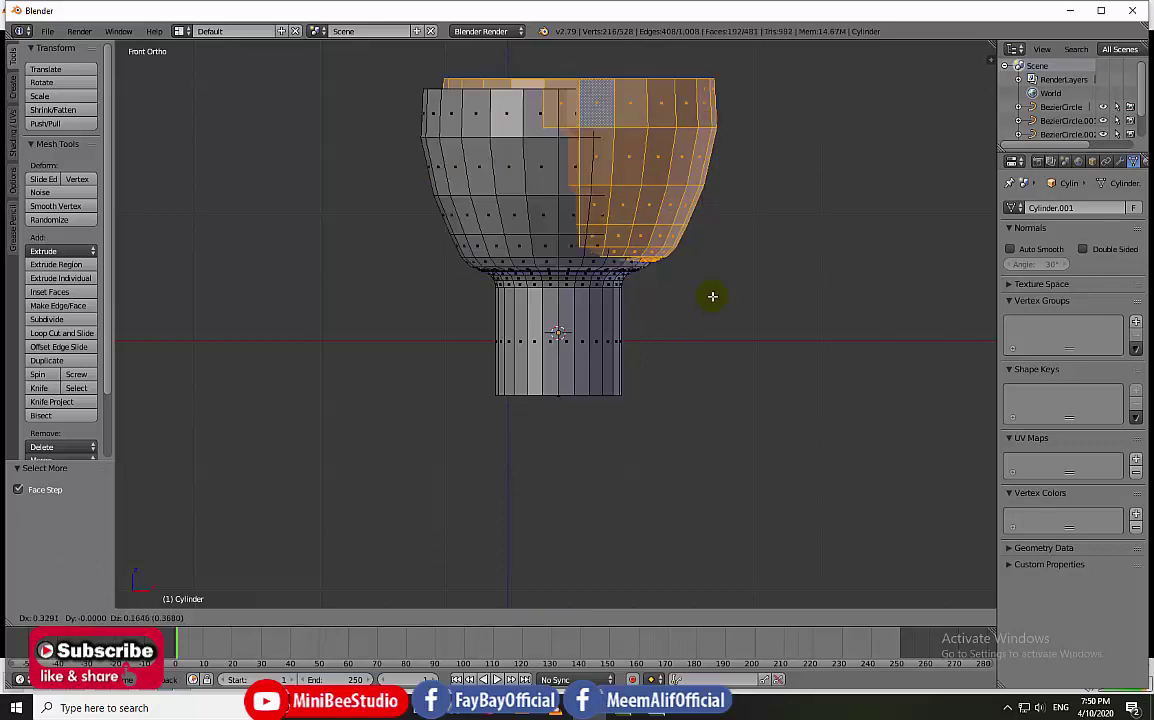
key(Escape)
middle_drag(554, 209, 557, 270)
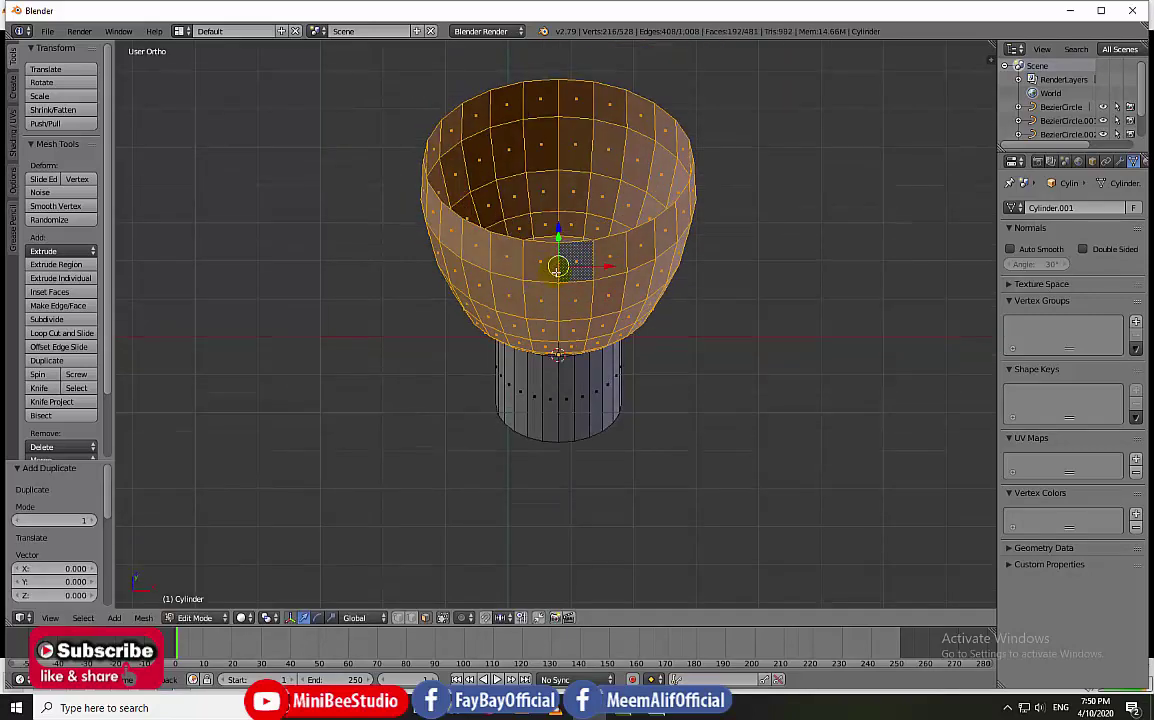
key(s)
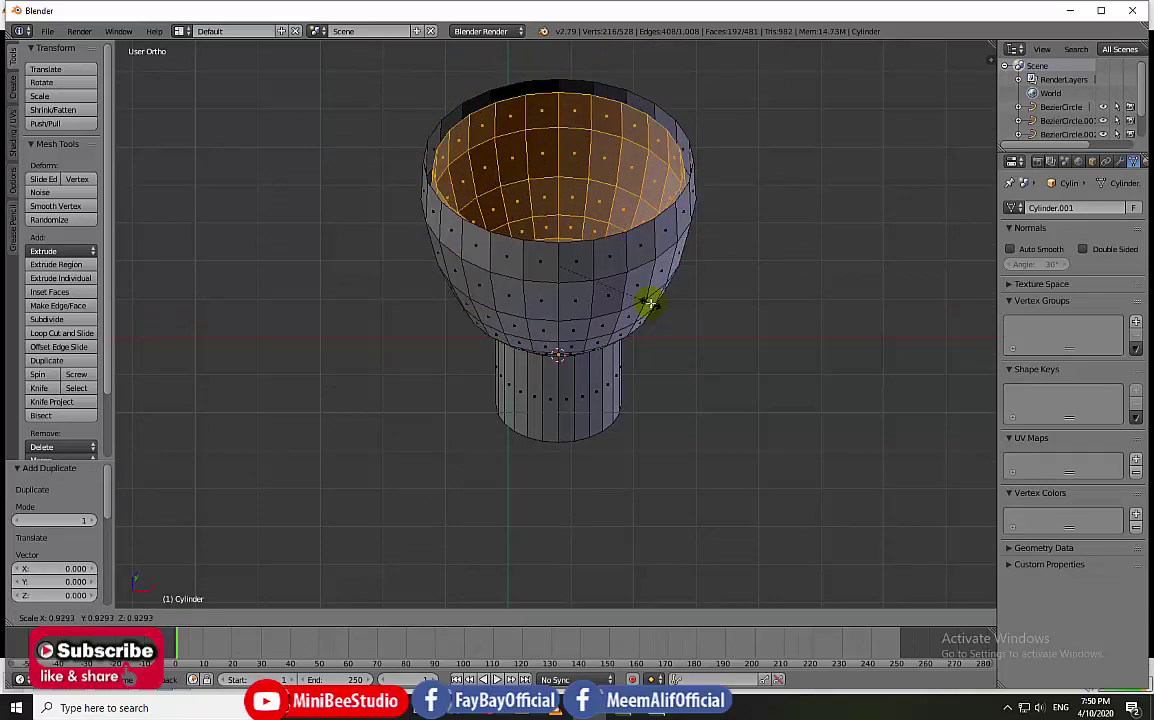
click(640, 300)
Step: Select the whole inner lining and raise it 0.105 along Z
mouse_move(613, 289)
middle_down()
mouse_move(575, 300)
mouse_move(584, 321)
mouse_move(561, 287)
middle_up()
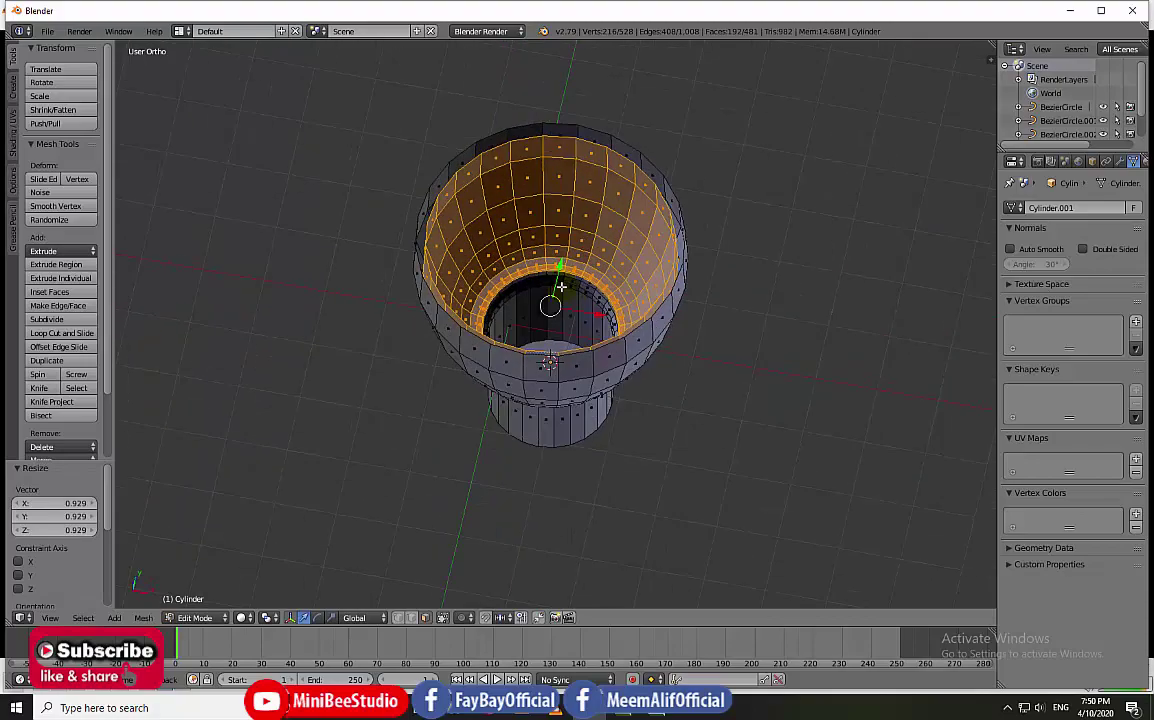
mouse_move(524, 352)
middle_down()
mouse_move(618, 241)
mouse_move(621, 260)
mouse_move(608, 254)
middle_up()
right_click(595, 84)
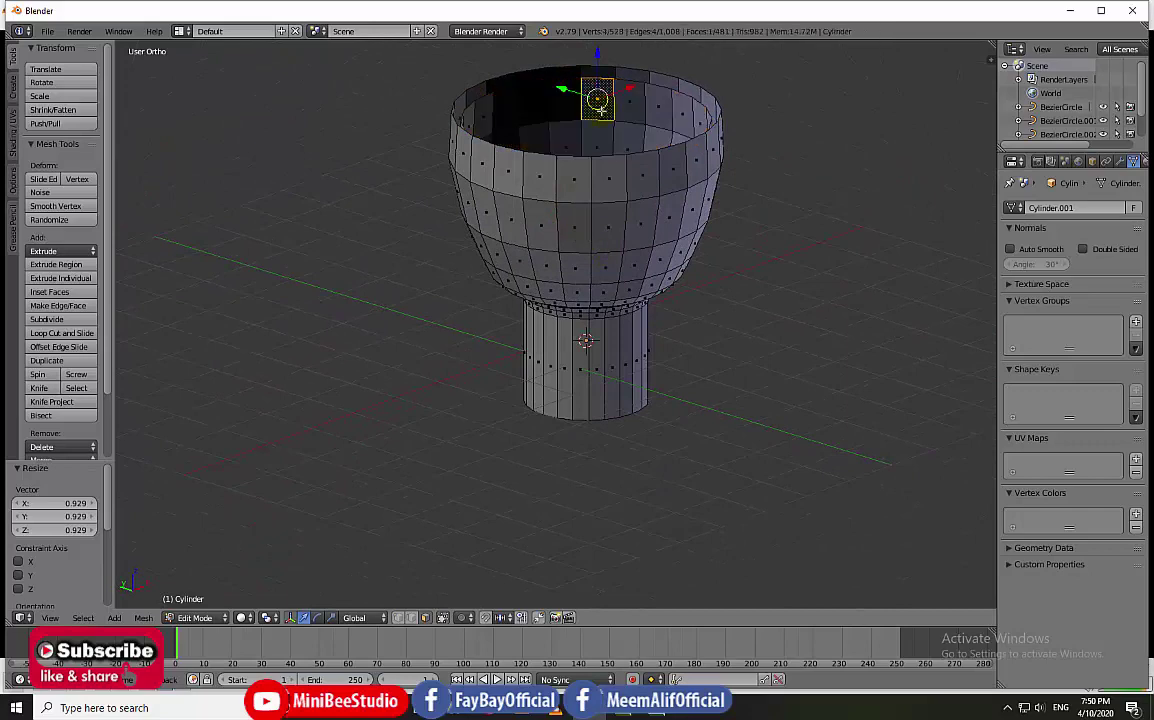
key(ctrl+l)
key(g)
key(z)
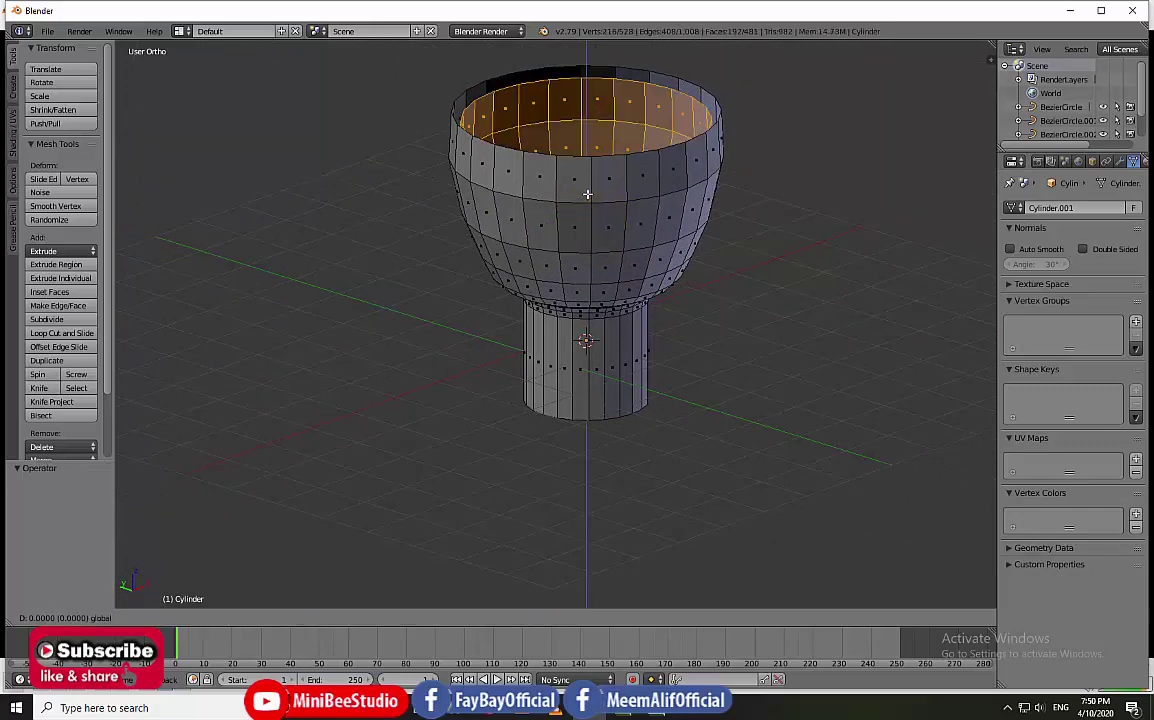
click(587, 189)
Step: Select both the outer and inner rim edge loops of the shade
middle_drag(587, 189, 789, 155)
right_click(747, 162)
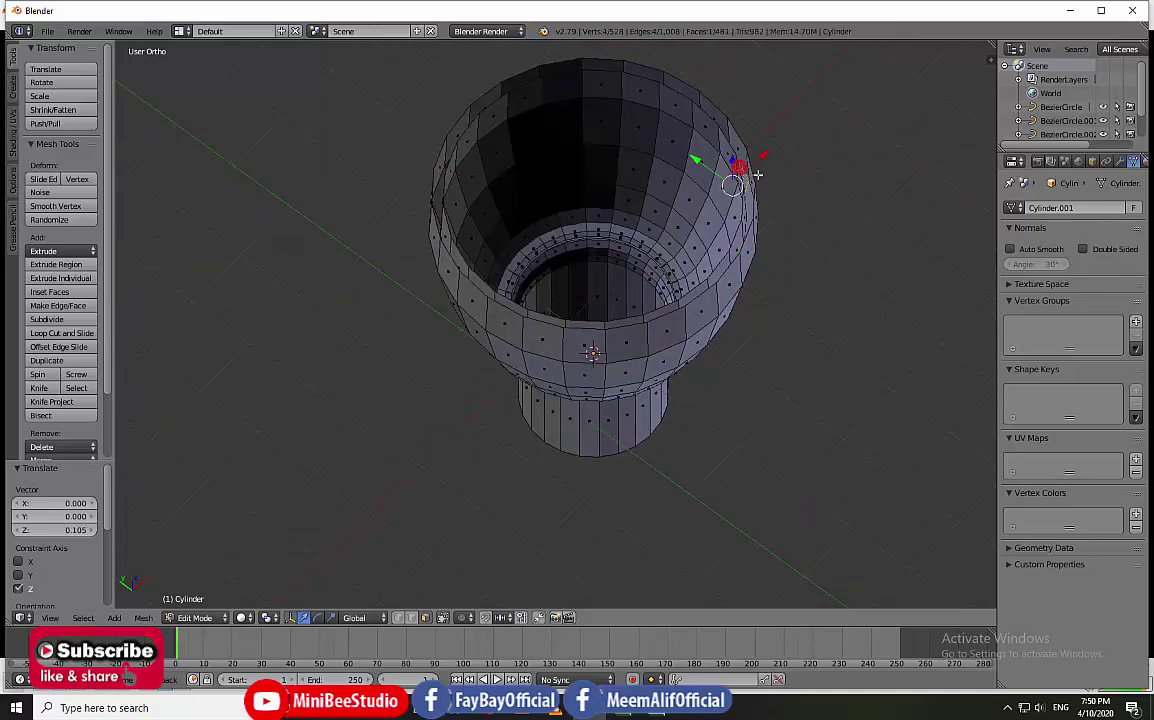
scroll(745, 165, up, 3)
middle_drag(731, 329, 530, 255)
alt+right_click(540, 262)
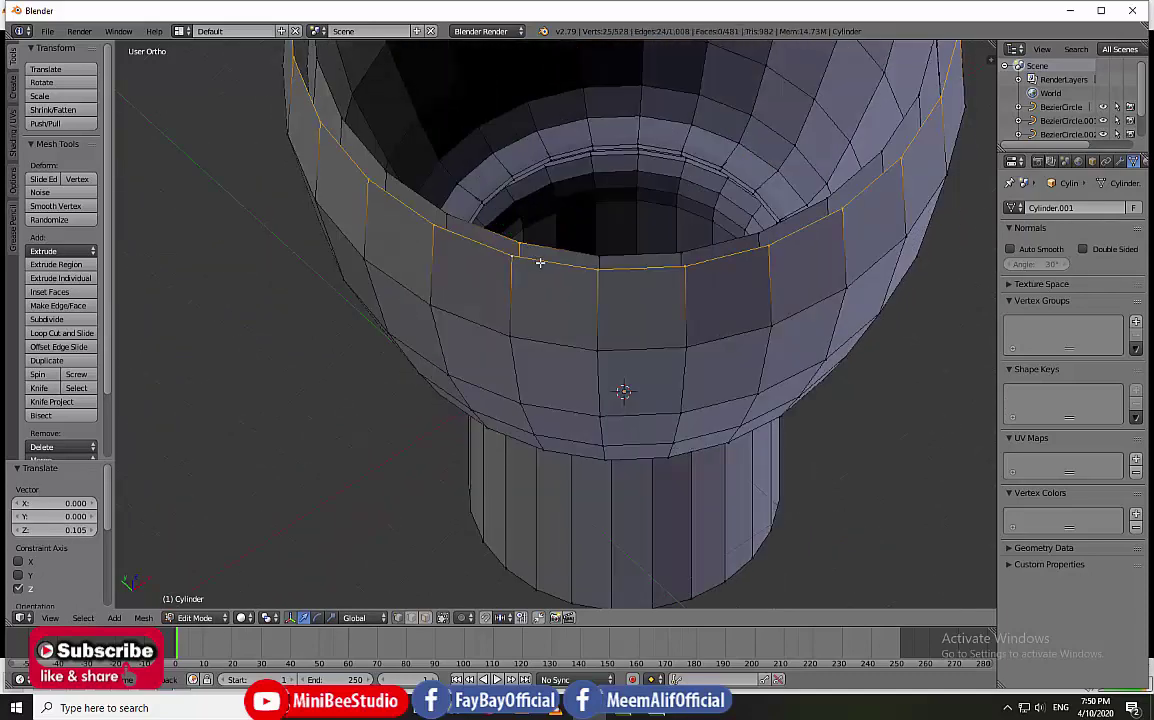
alt+shift+right_click(549, 249)
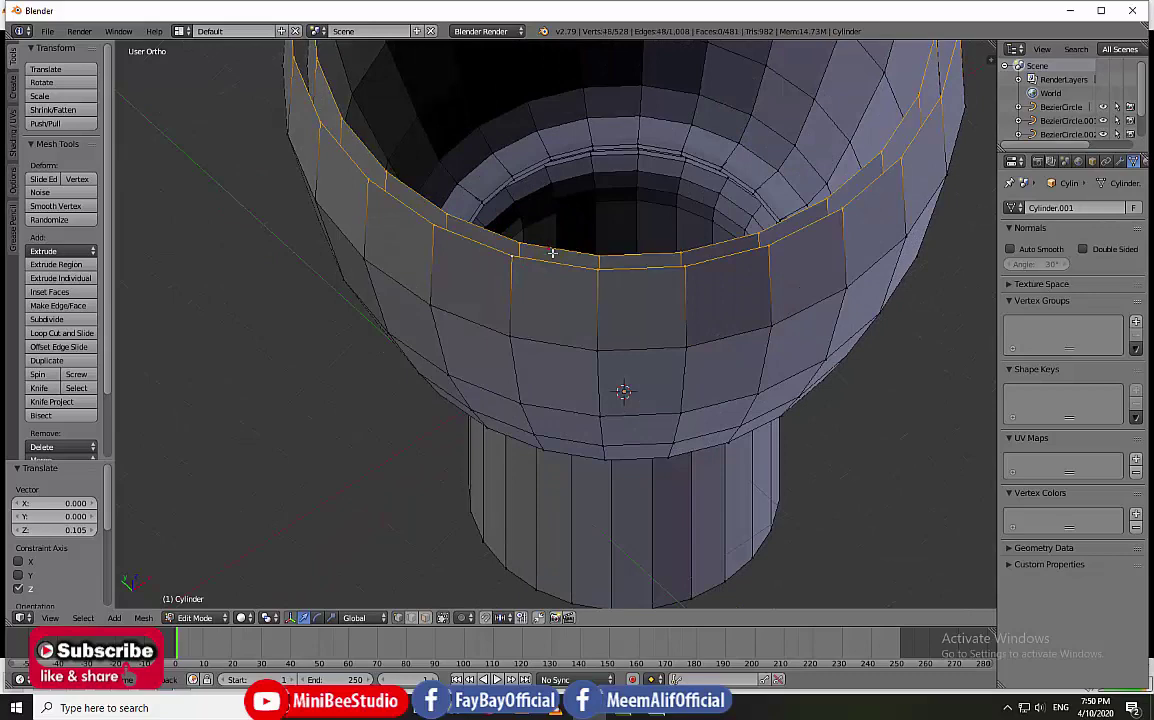
scroll(560, 260, down, 4)
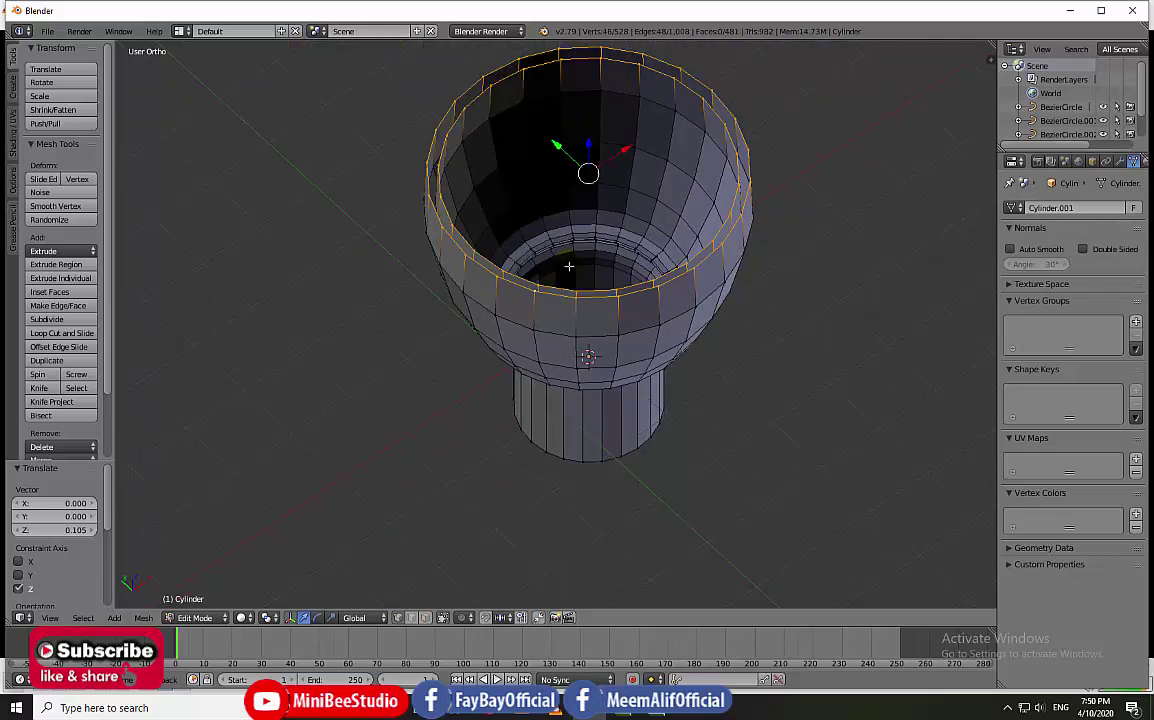
Step: Bridge the two rim loops into a solid lip and recalculate the normals
key(ctrl+e)
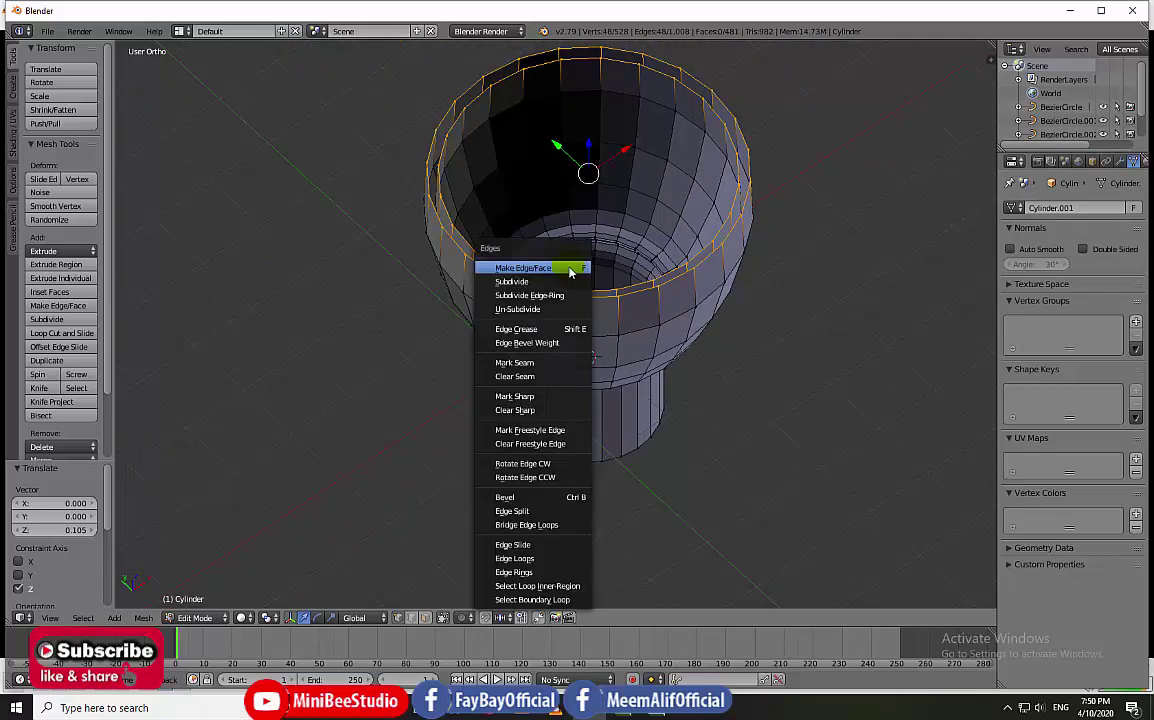
click(548, 527)
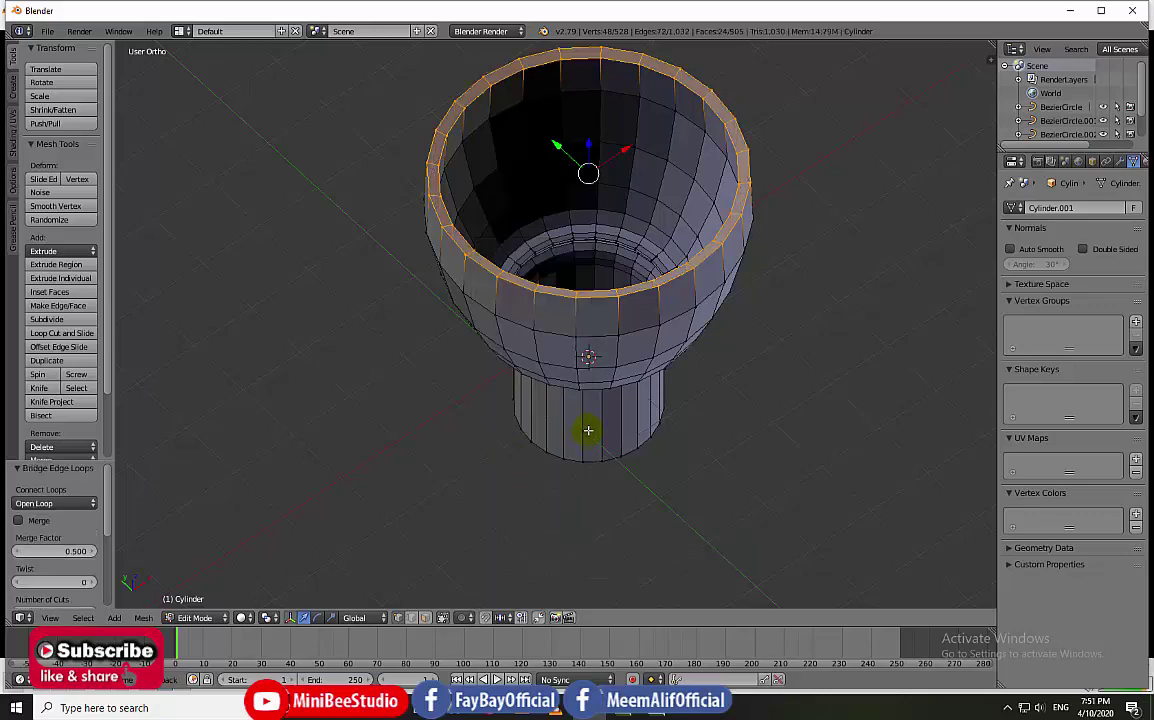
scroll(568, 224, up, 3)
scroll(570, 230, down, 3)
key(a)
key(ctrl+n)
scroll(570, 234, up, 2)
scroll(582, 230, up, 2)
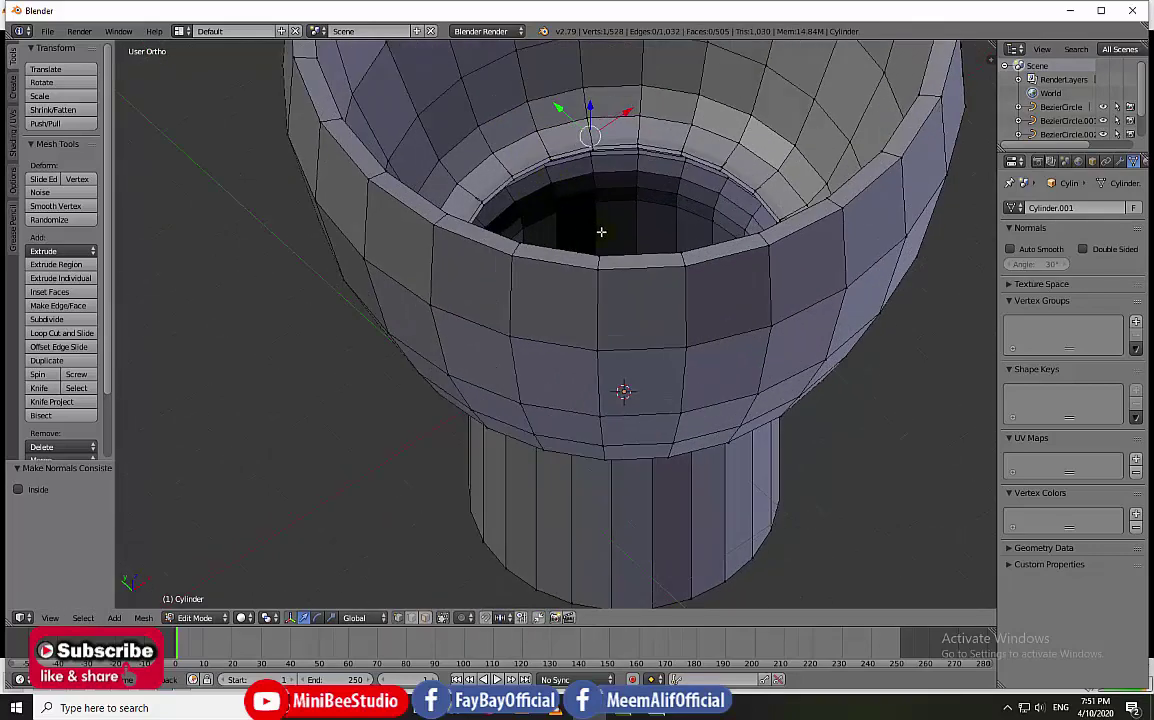
Step: Extrude the shade's inner rim loop inward into a flat ledge at 0.517 scale
right_click(546, 160)
middle_drag(539, 162, 582, 175)
alt+right_click(581, 220)
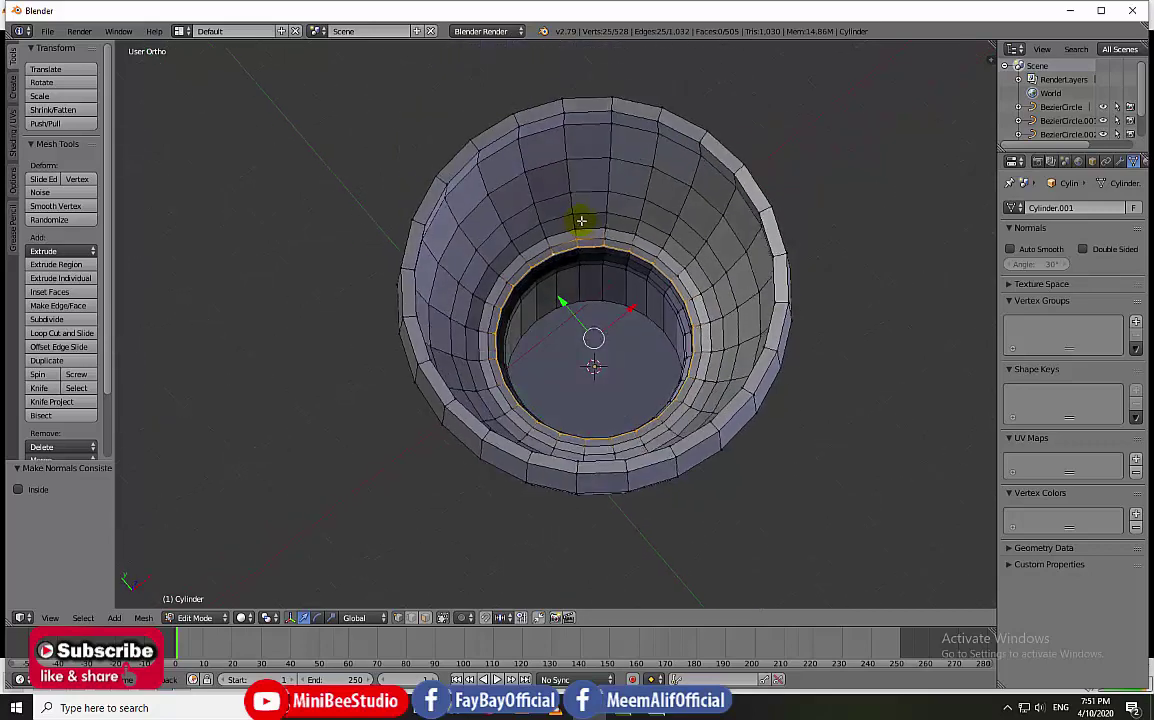
scroll(600, 323, up, 2)
scroll(599, 315, up, 2)
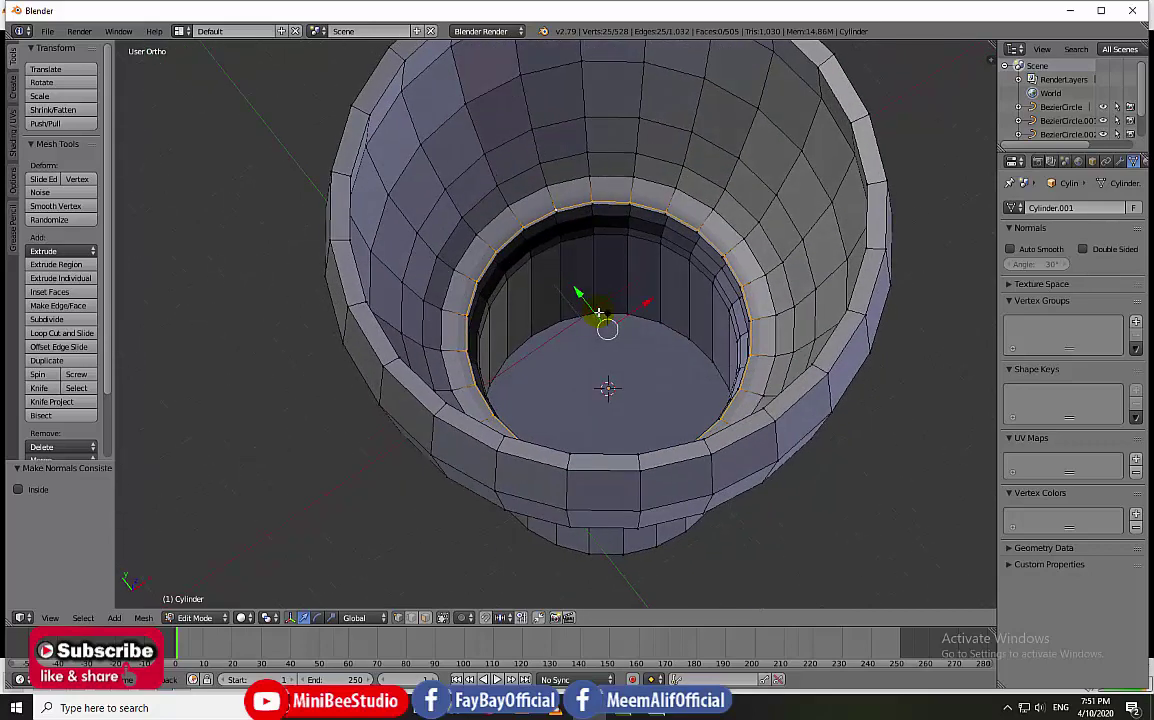
key(e)
key(s)
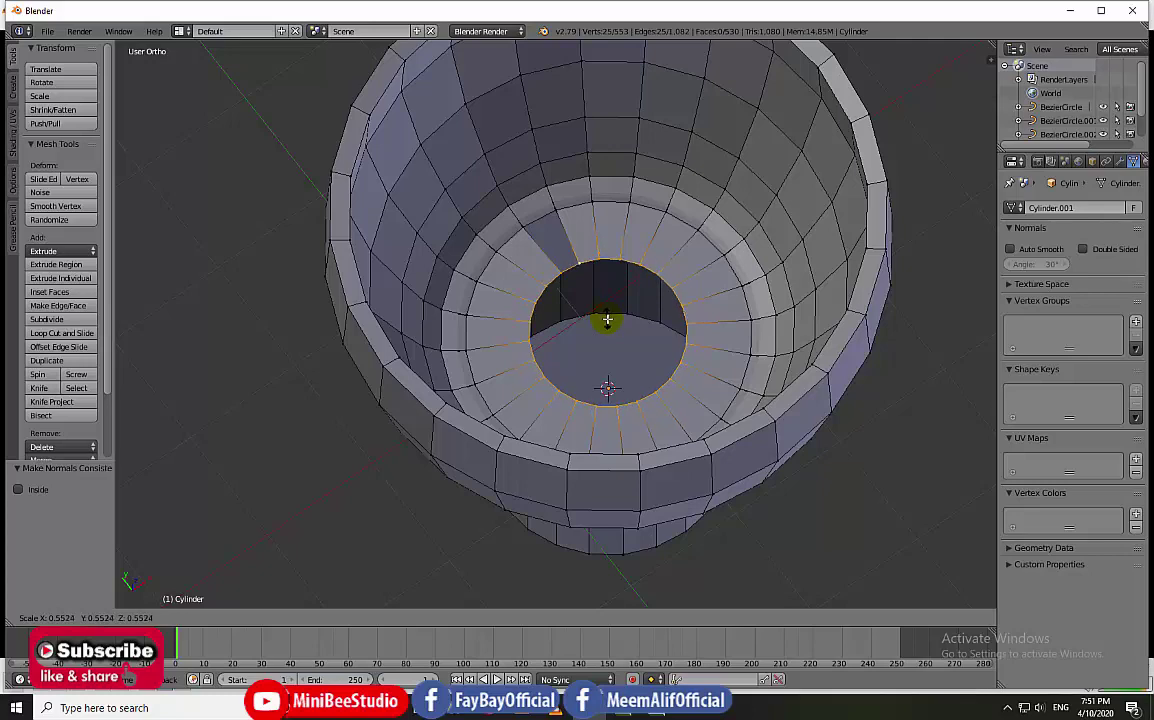
click(607, 322)
Step: Extrude the ledge's inner loop straight up along Z to raise a narrow tube
middle_drag(600, 450, 600, 385)
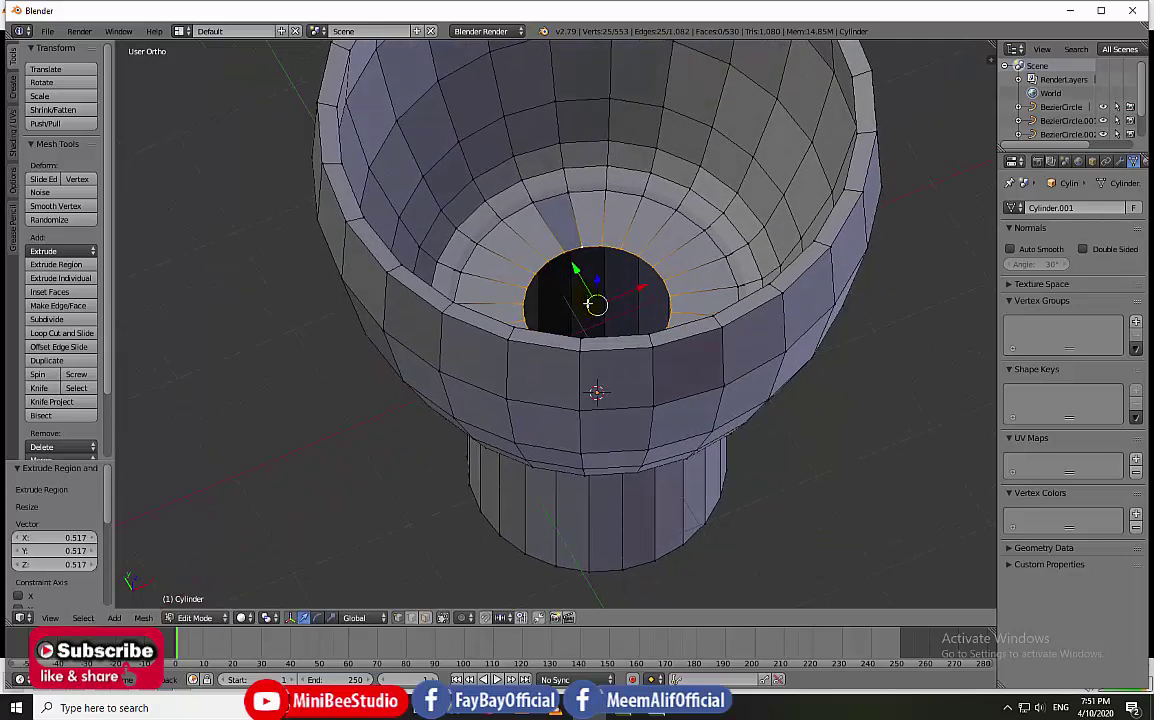
key(e)
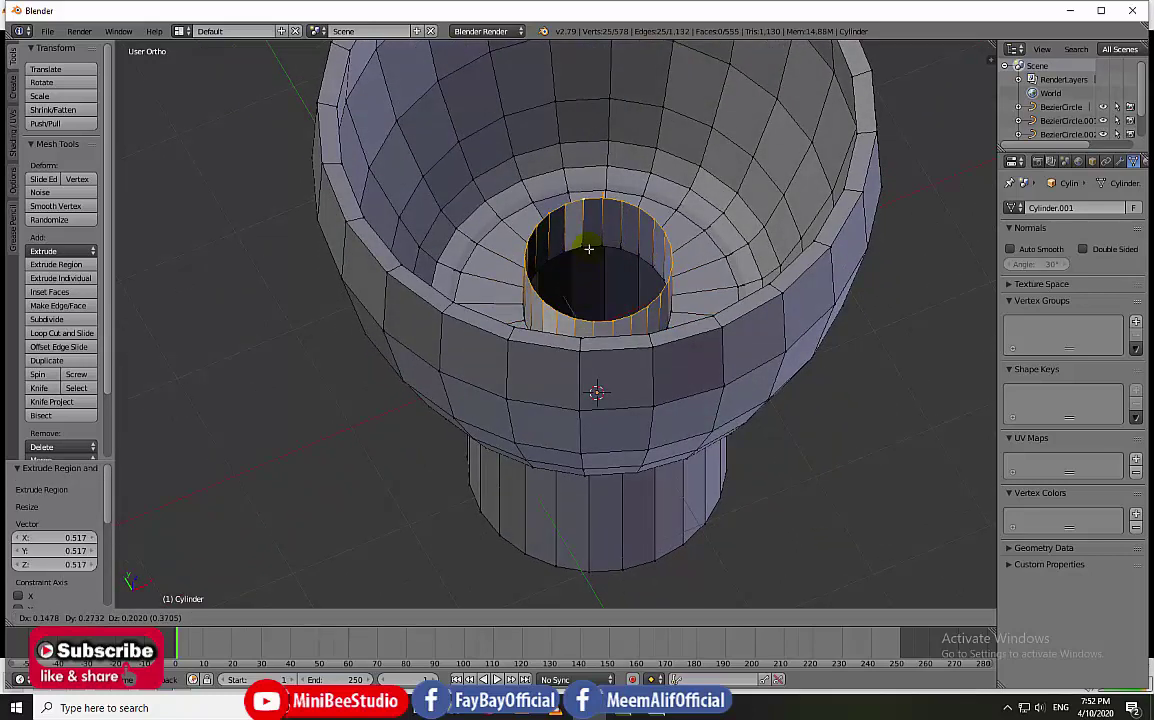
key(z)
click(584, 205)
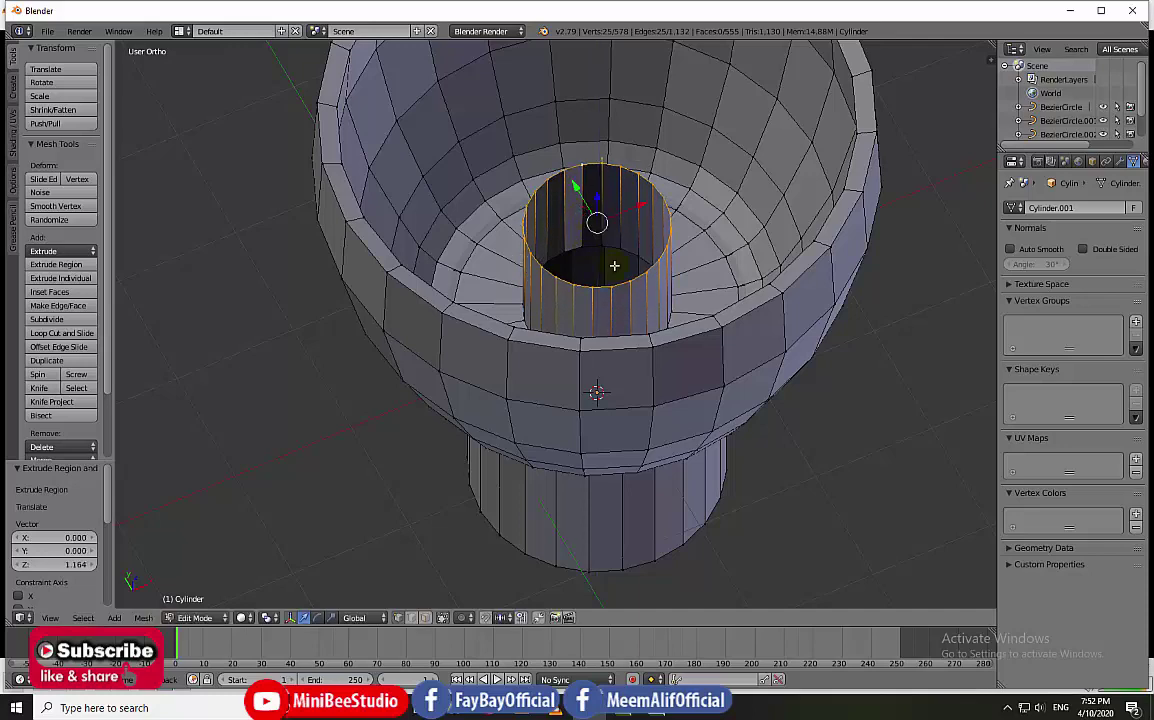
scroll(614, 265, down, 4)
middle_drag(614, 265, 601, 171)
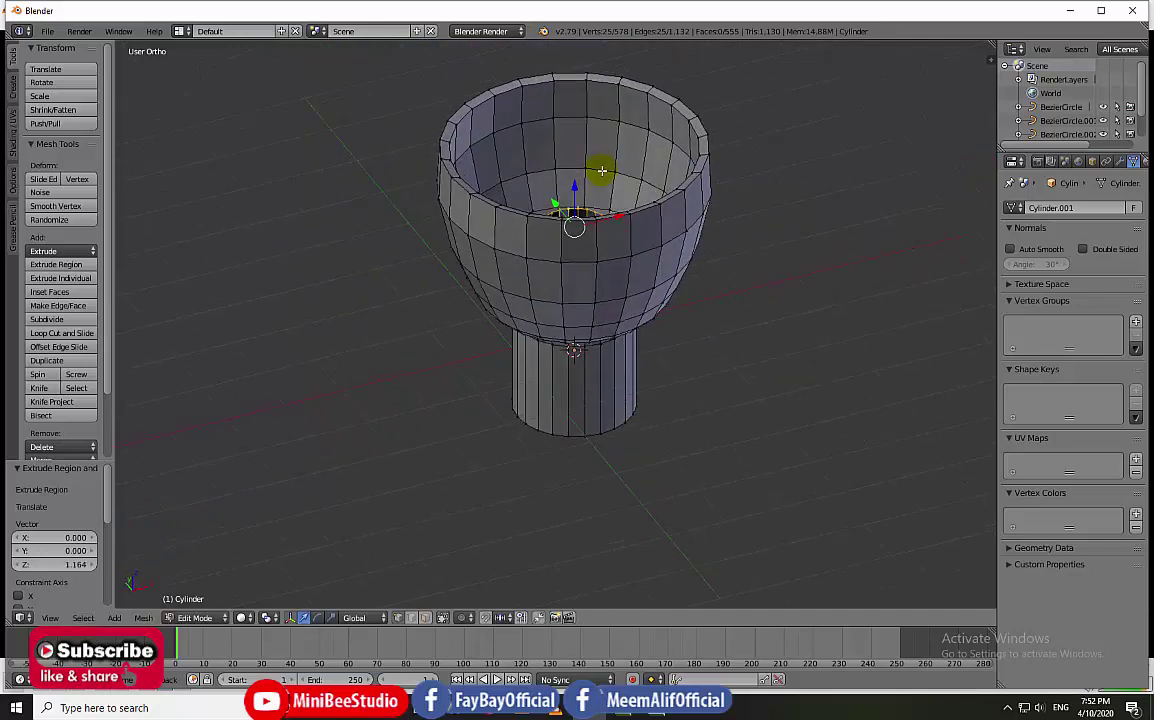
key(e)
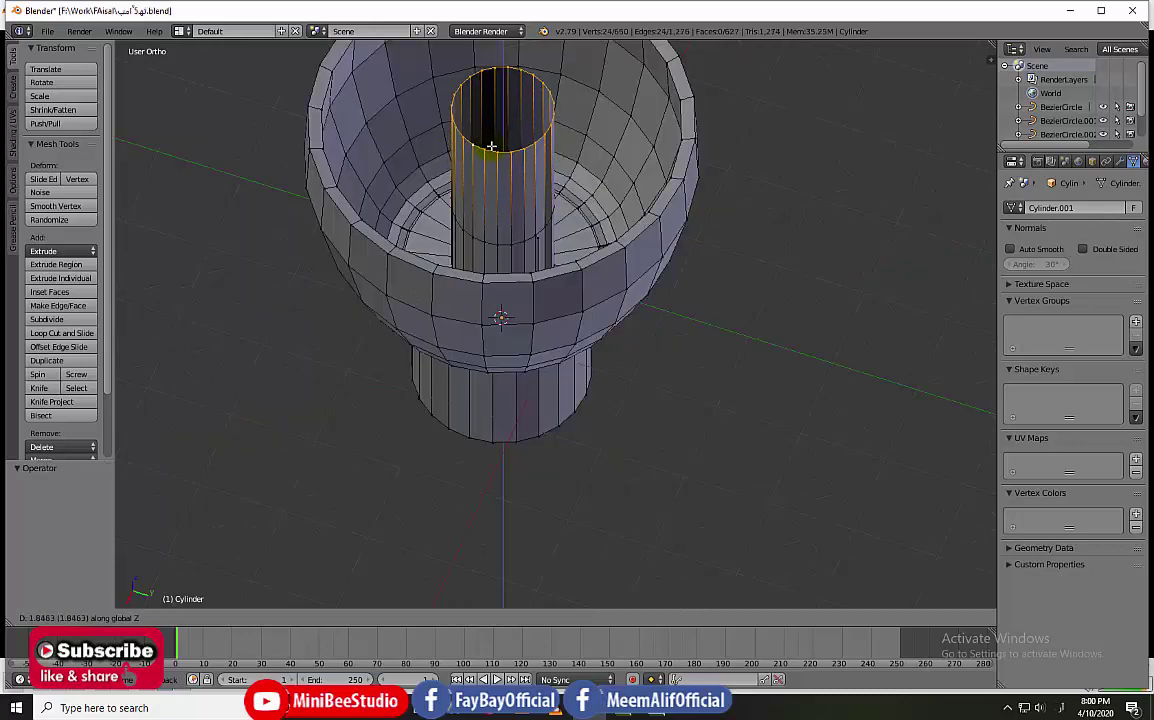
Step: Extend the tube upward by 1.901, then lower its top ring by 0.252 in front view
click(491, 144)
scroll(490, 140, down, 2)
scroll(494, 155, down, 3)
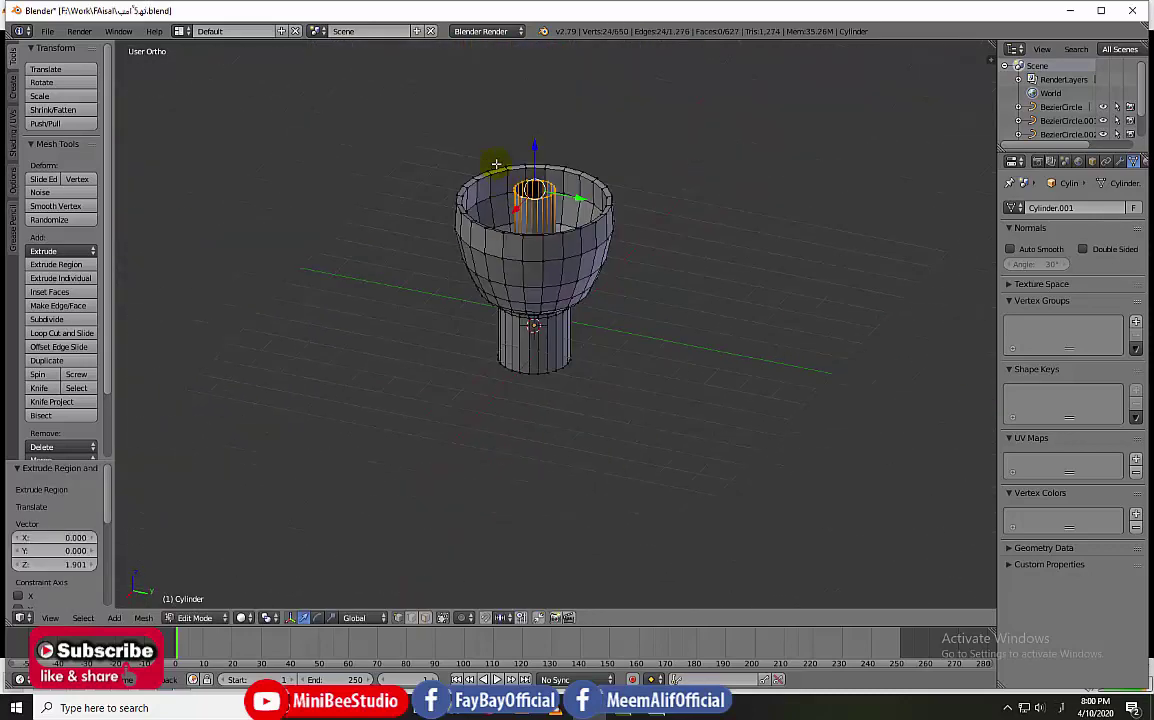
key(KP_1)
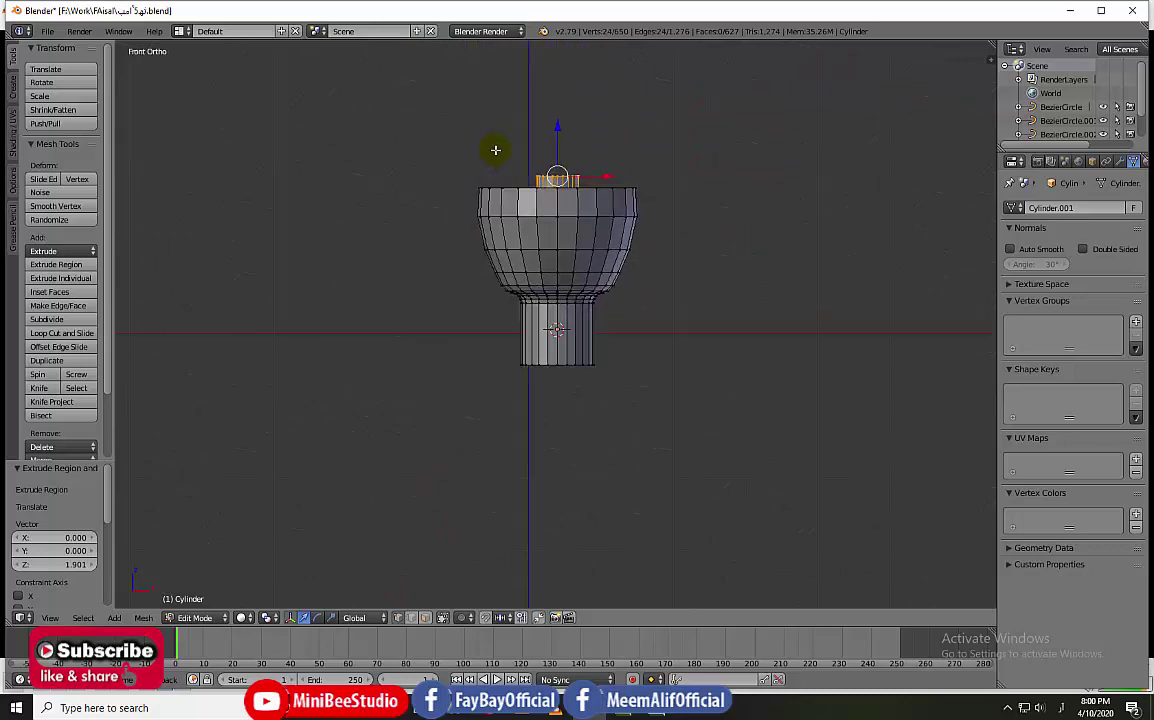
drag(557, 124, 557, 138)
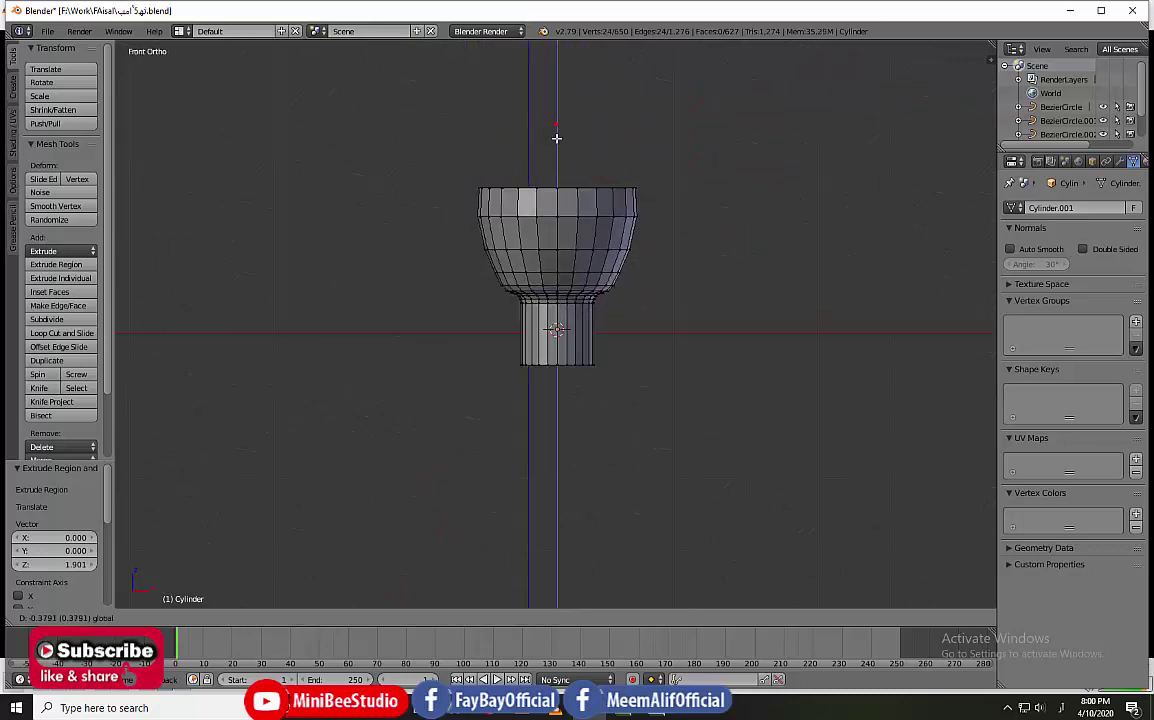
mouse_move(556, 137)
middle_down()
mouse_move(551, 275)
mouse_move(558, 265)
middle_up()
drag(558, 222, 568, 297)
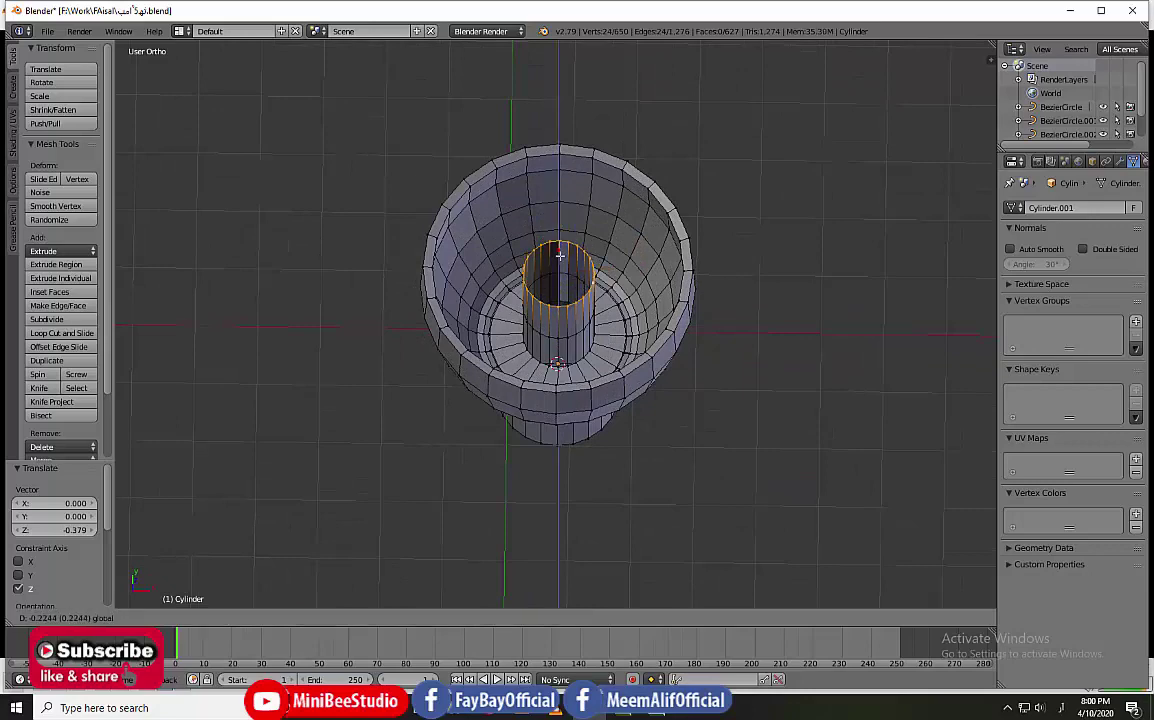
scroll(568, 297, up, 2)
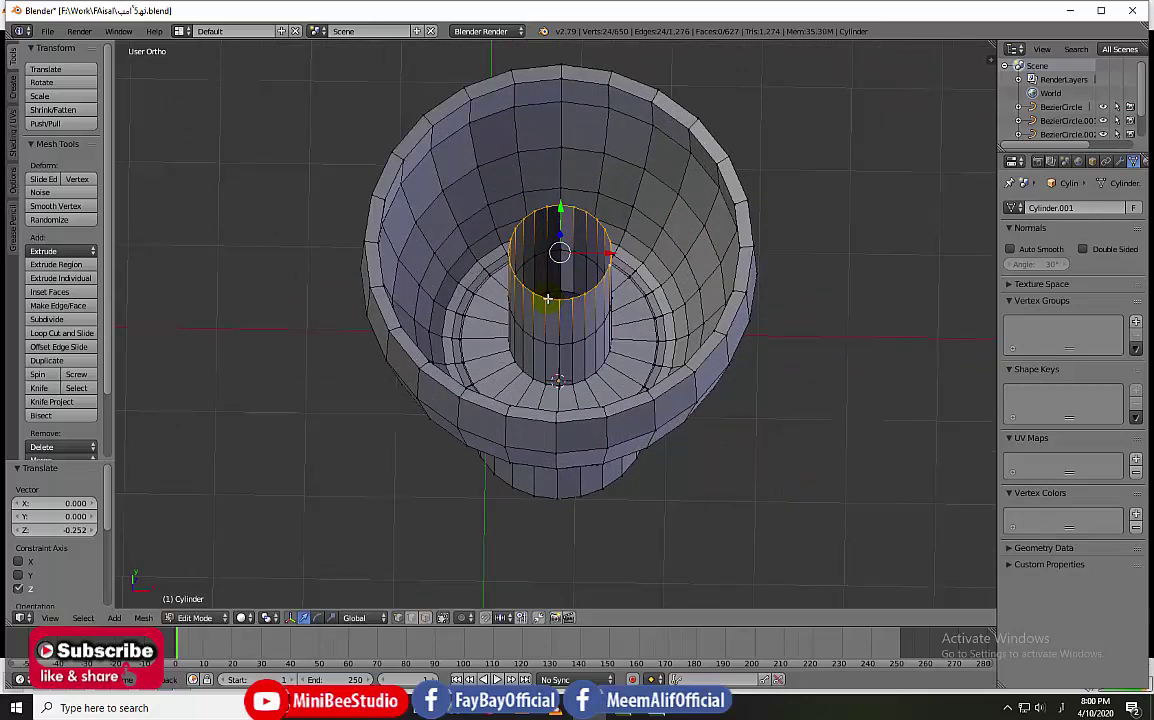
Step: Enable Limit Selection to Visible and widen the tube's face ring horizontally to 1.389
click(422, 617)
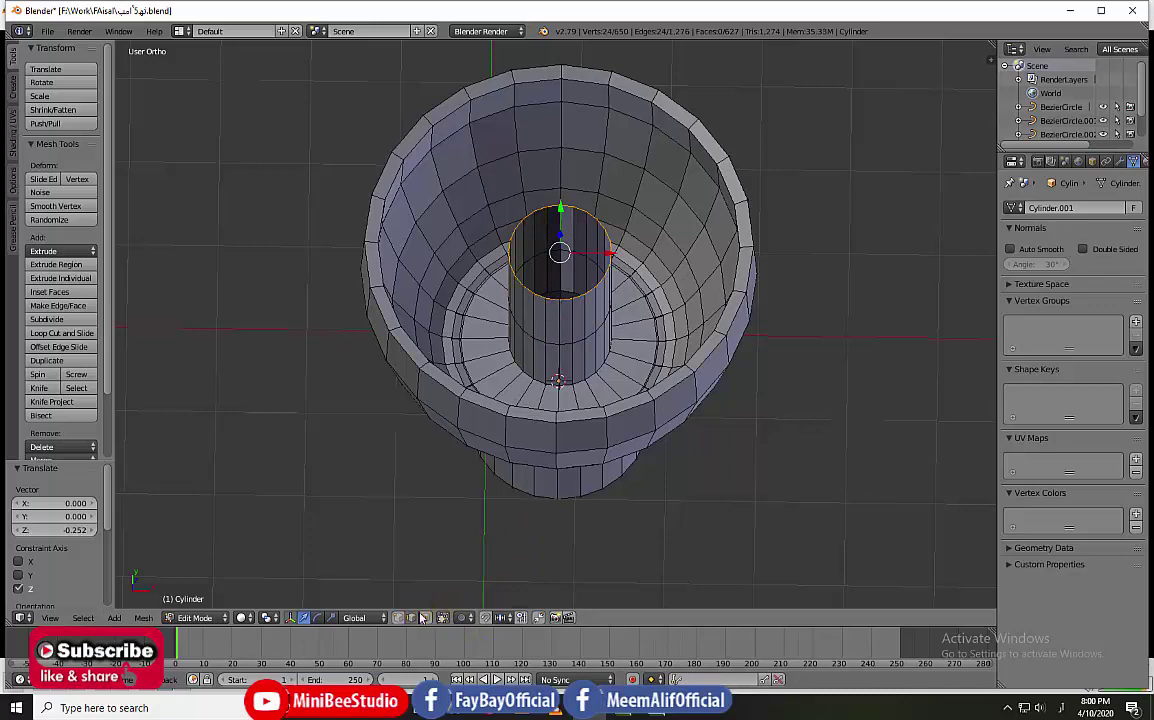
key(a)
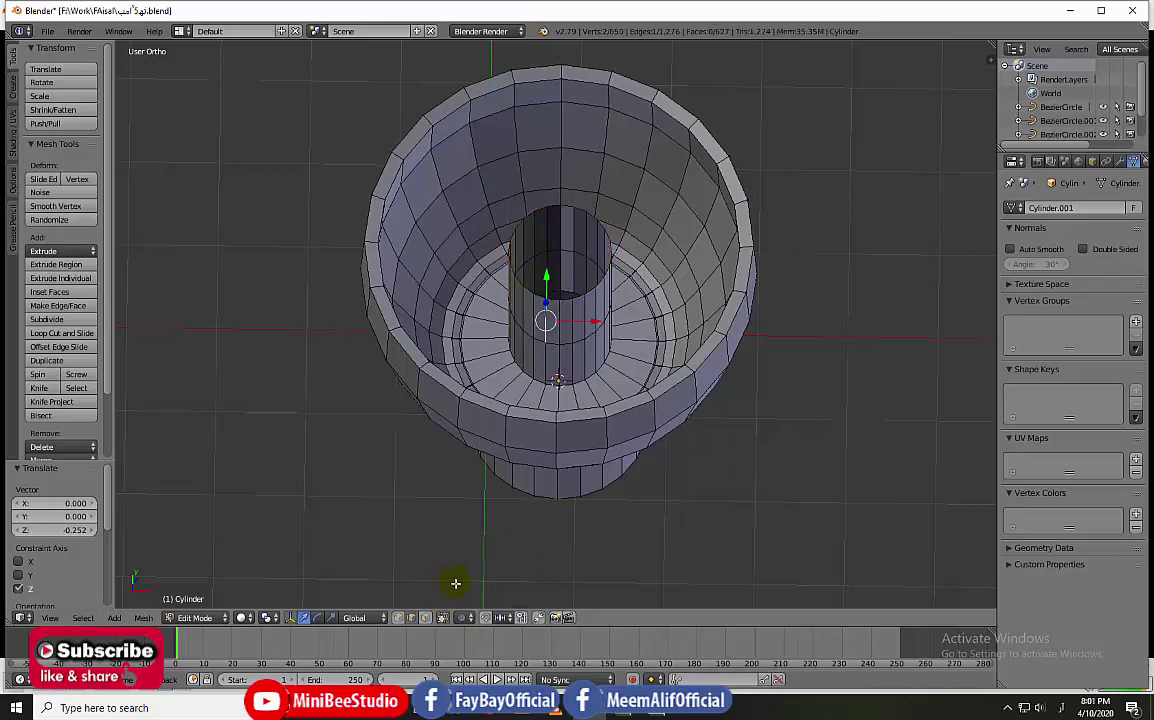
click(427, 620)
right_click(566, 316)
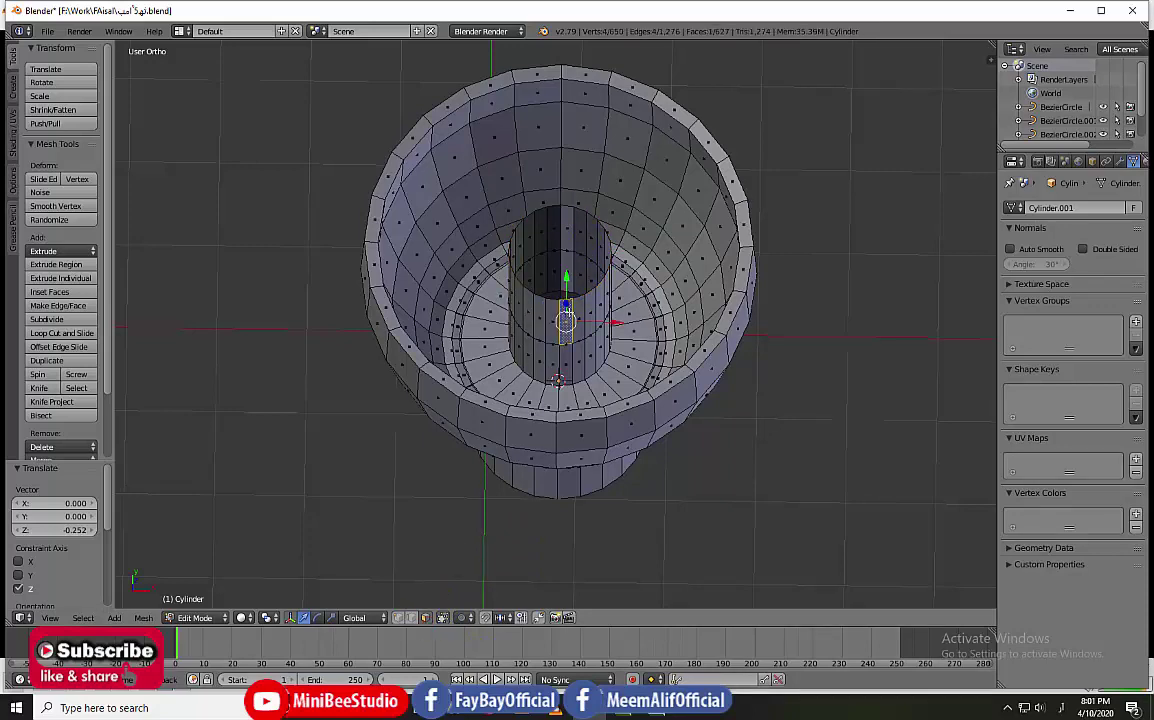
key(a)
alt+right_click(568, 310)
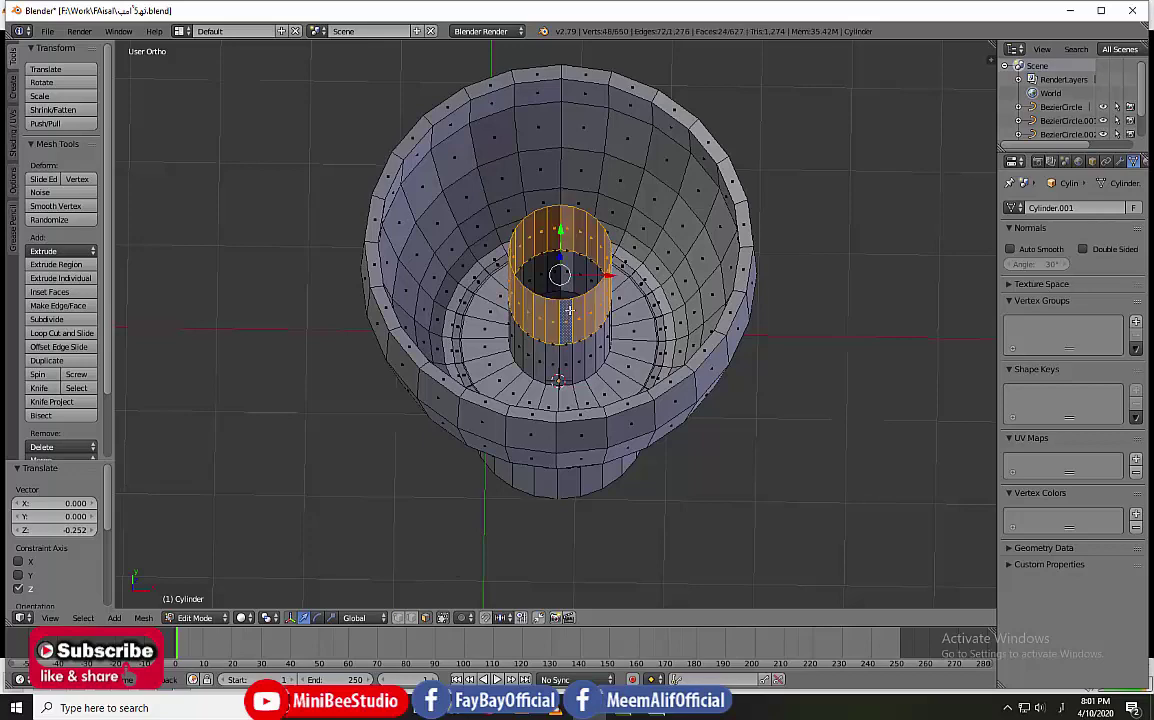
key(s)
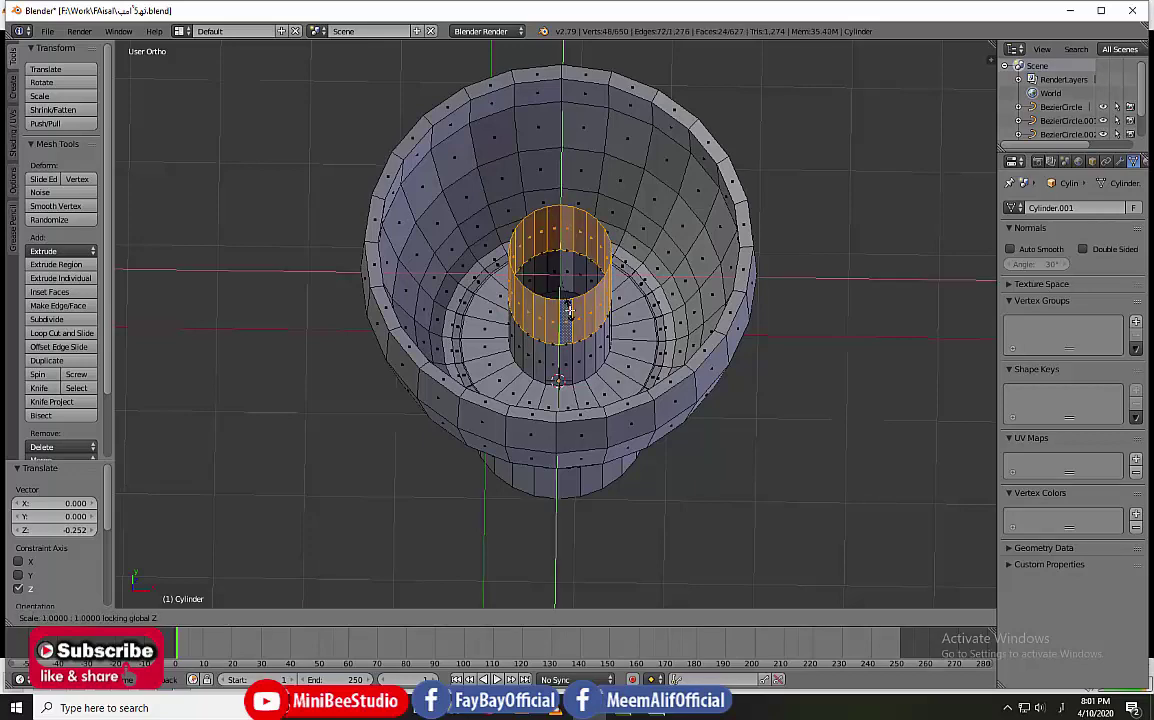
key(shift+z)
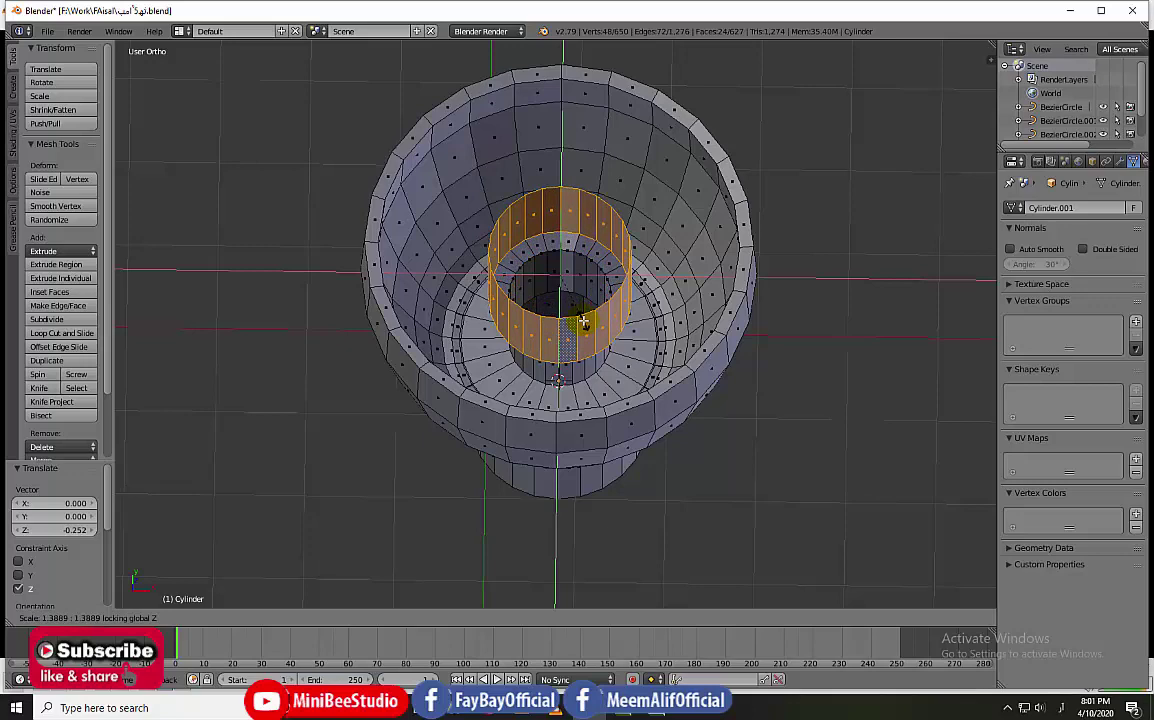
click(583, 321)
Step: Extrude the tube's top edge loop inward at 0.601 scale to form a flat lip
right_click(583, 313)
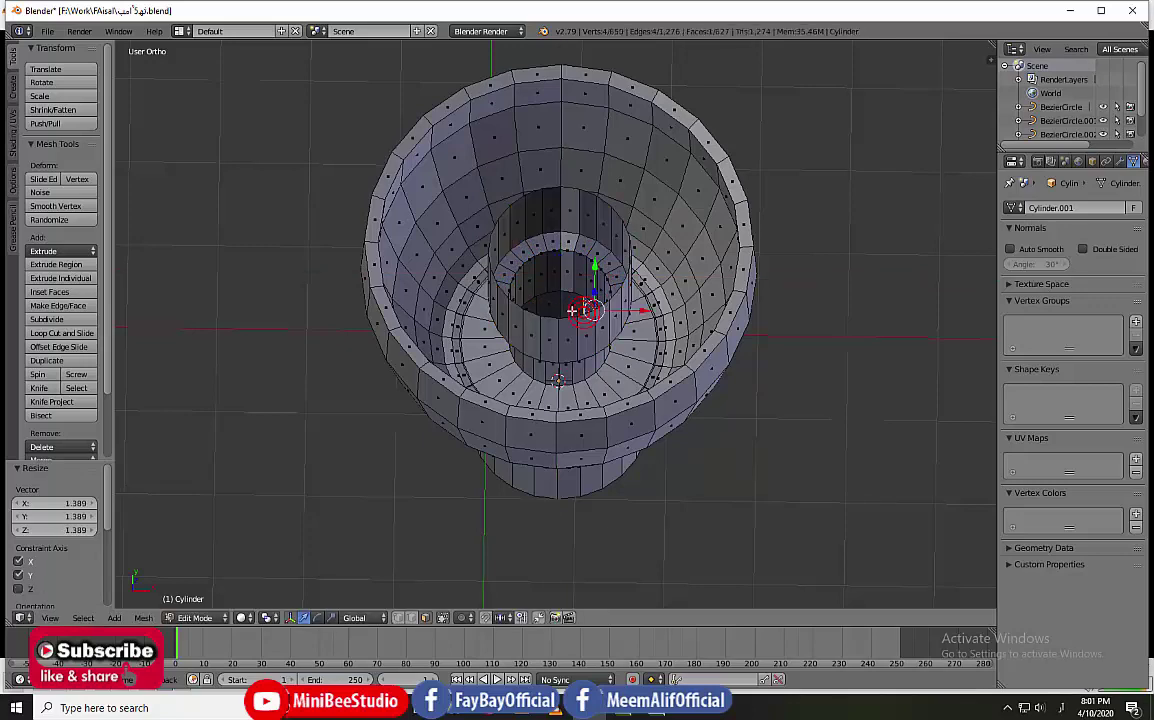
scroll(580, 315, up, 1)
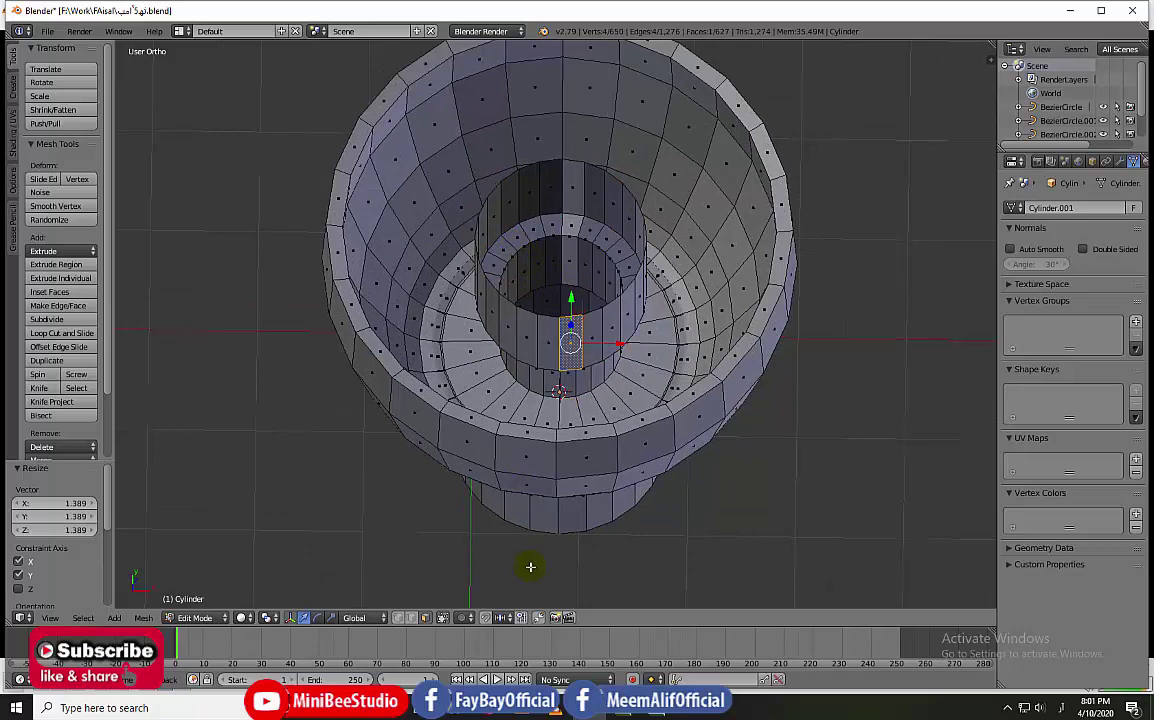
click(400, 617)
click(410, 617)
right_click(541, 319)
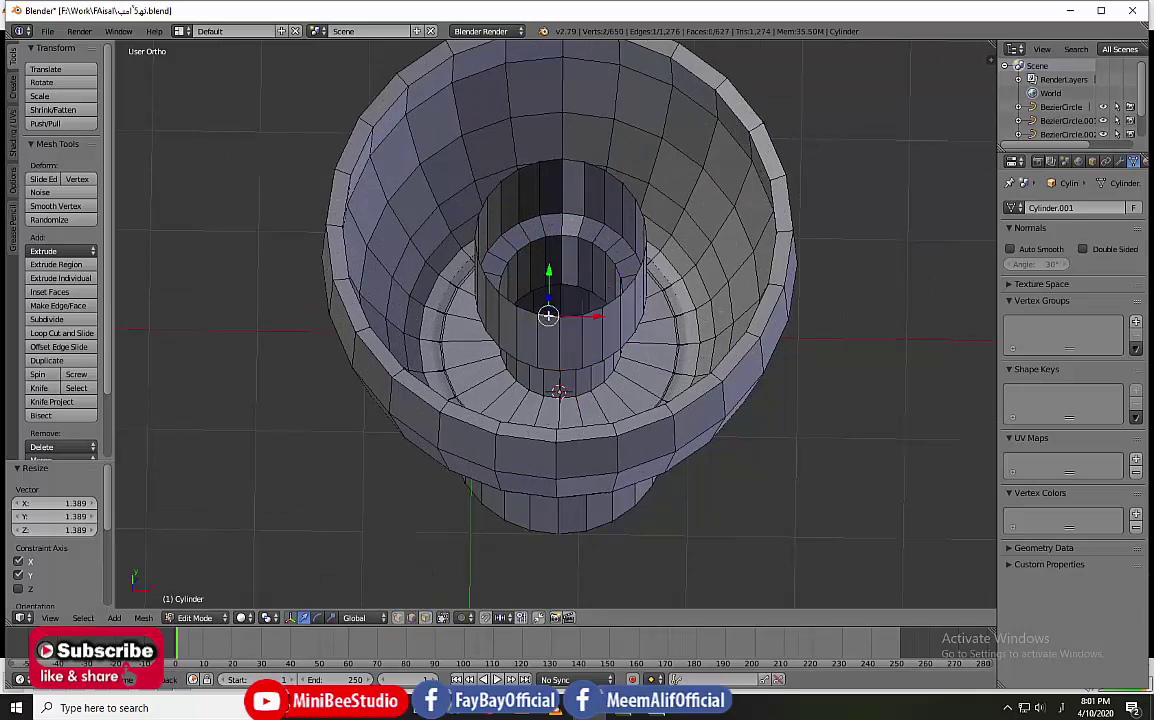
alt+right_click(569, 311)
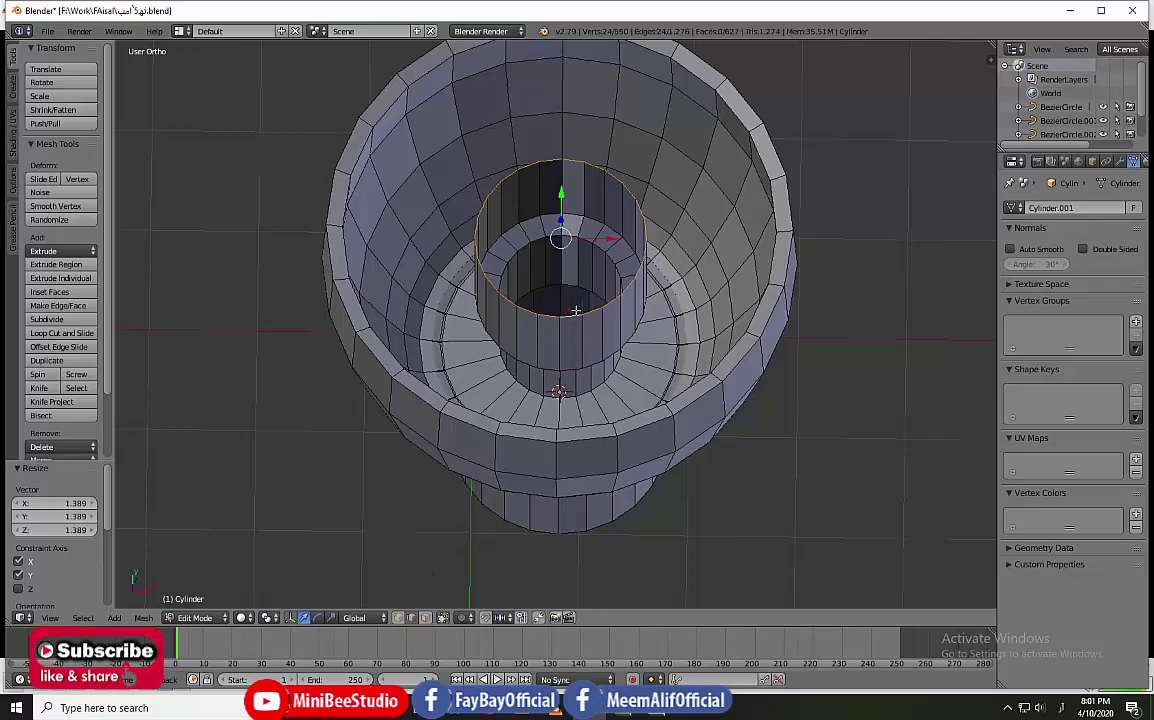
key(e)
key(s)
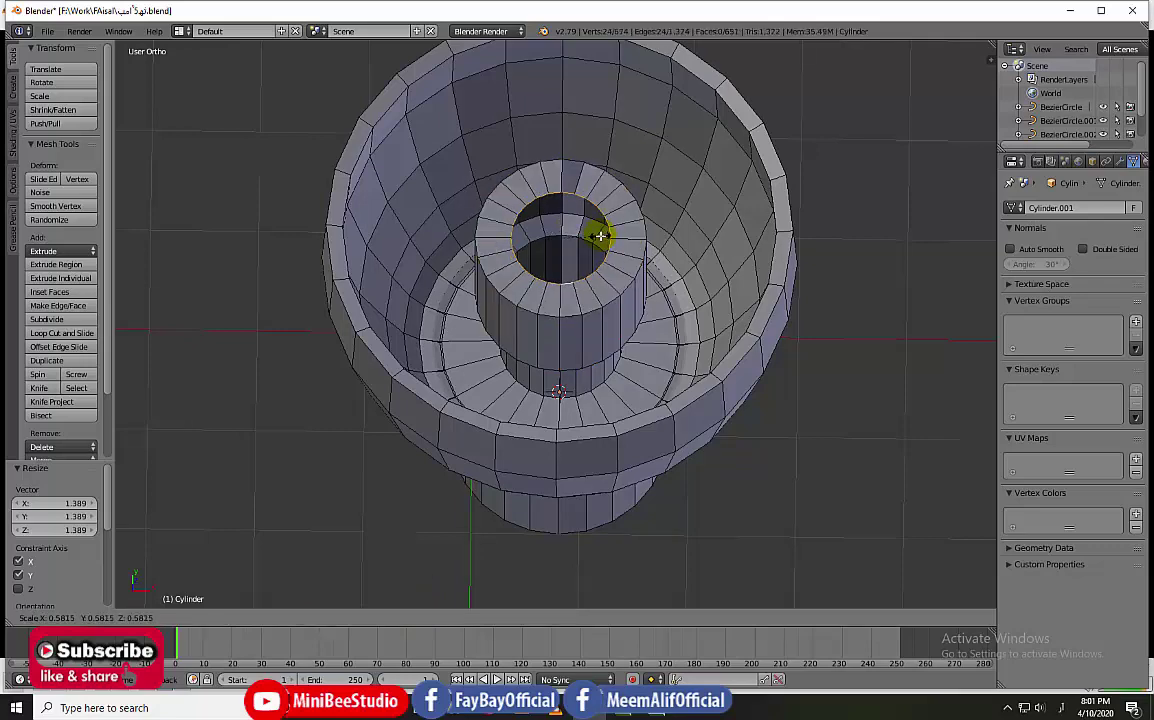
click(598, 232)
middle_drag(547, 301, 560, 248)
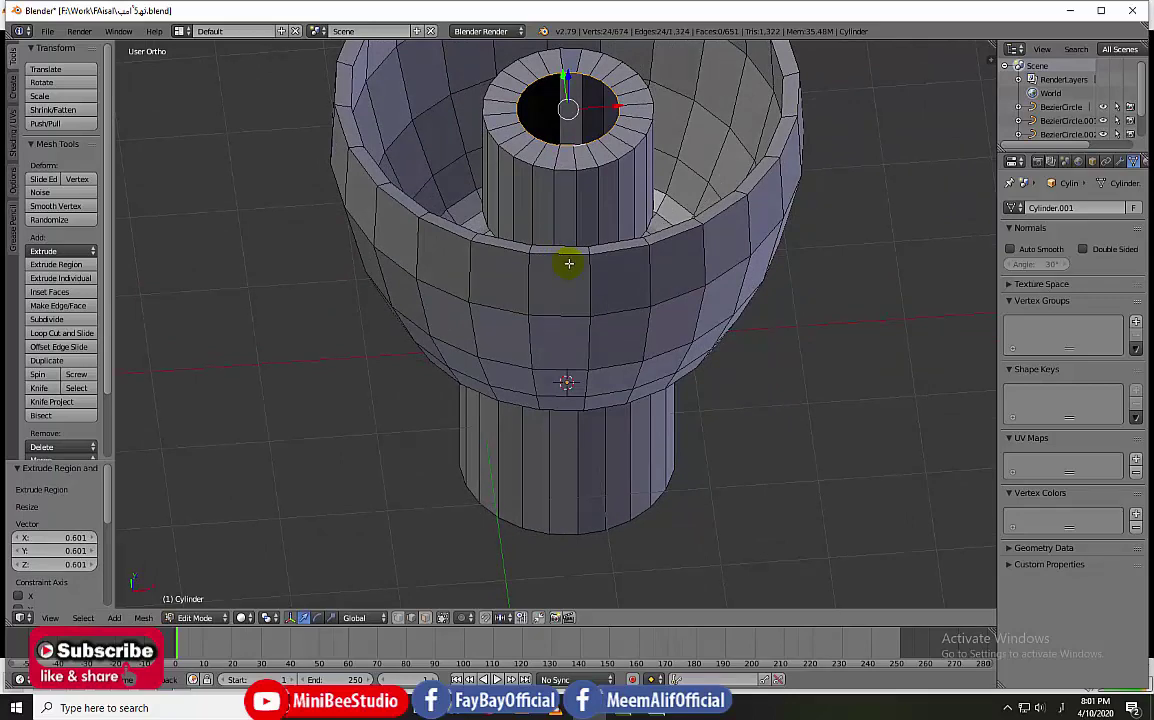
key(Tab)
key(Tab)
Step: Bevel the inner tube's top ring with four segments
middle_drag(568, 262, 471, 149)
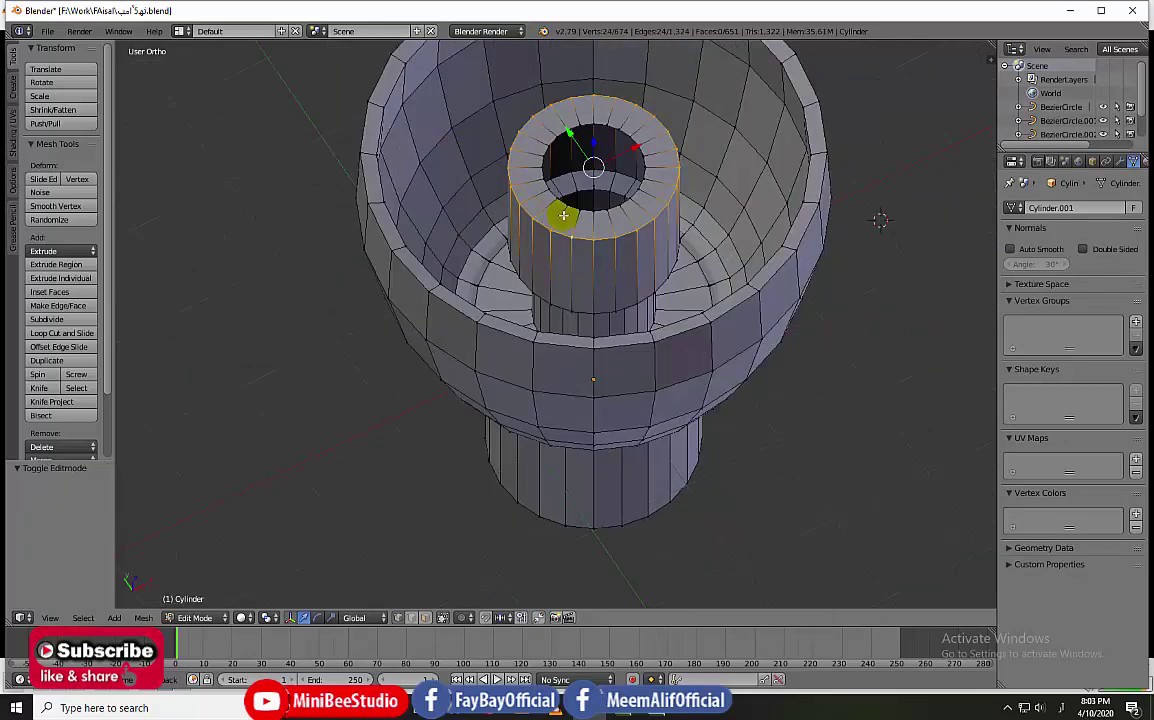
key(ctrl+b)
scroll(566, 235, up, 3)
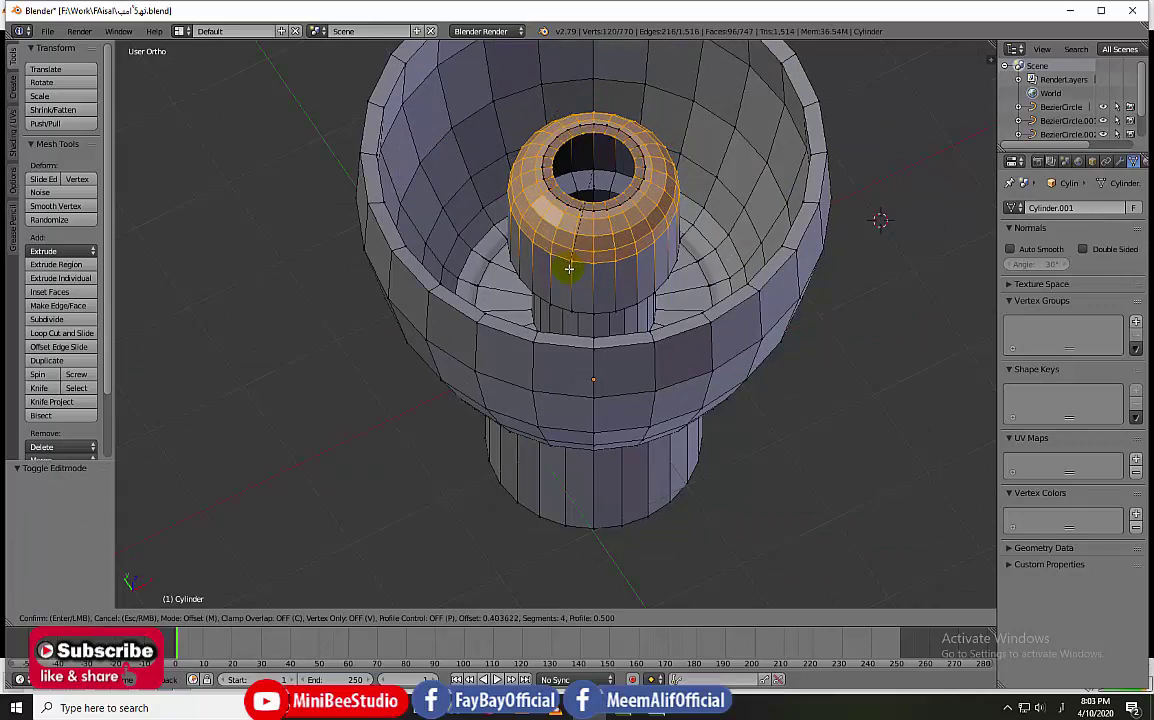
click(570, 270)
Step: Bevel the loop around the inner neck's base with four segments as well
key(a)
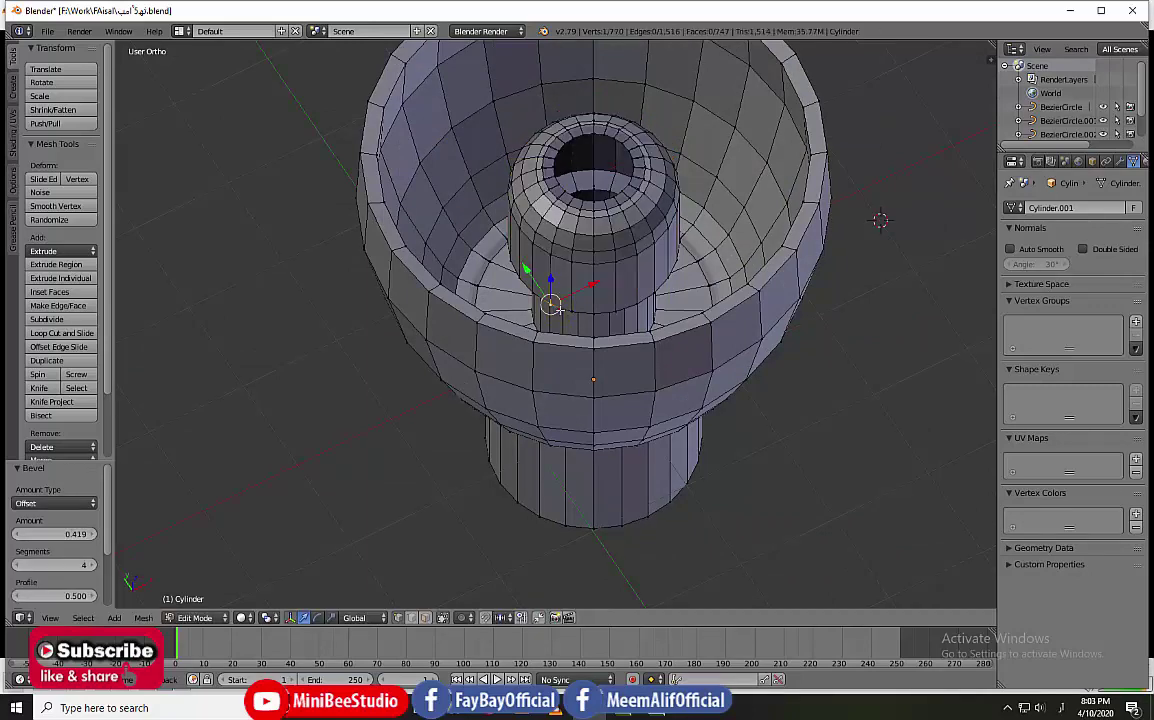
alt+click(562, 308)
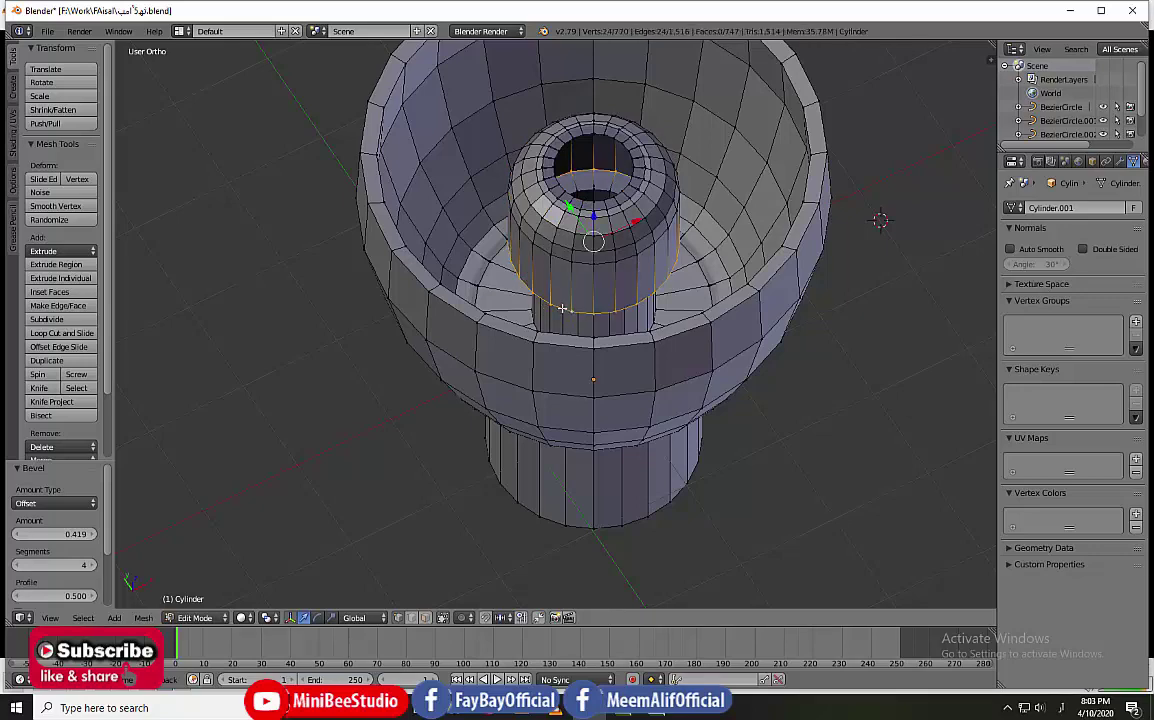
key(ctrl+b)
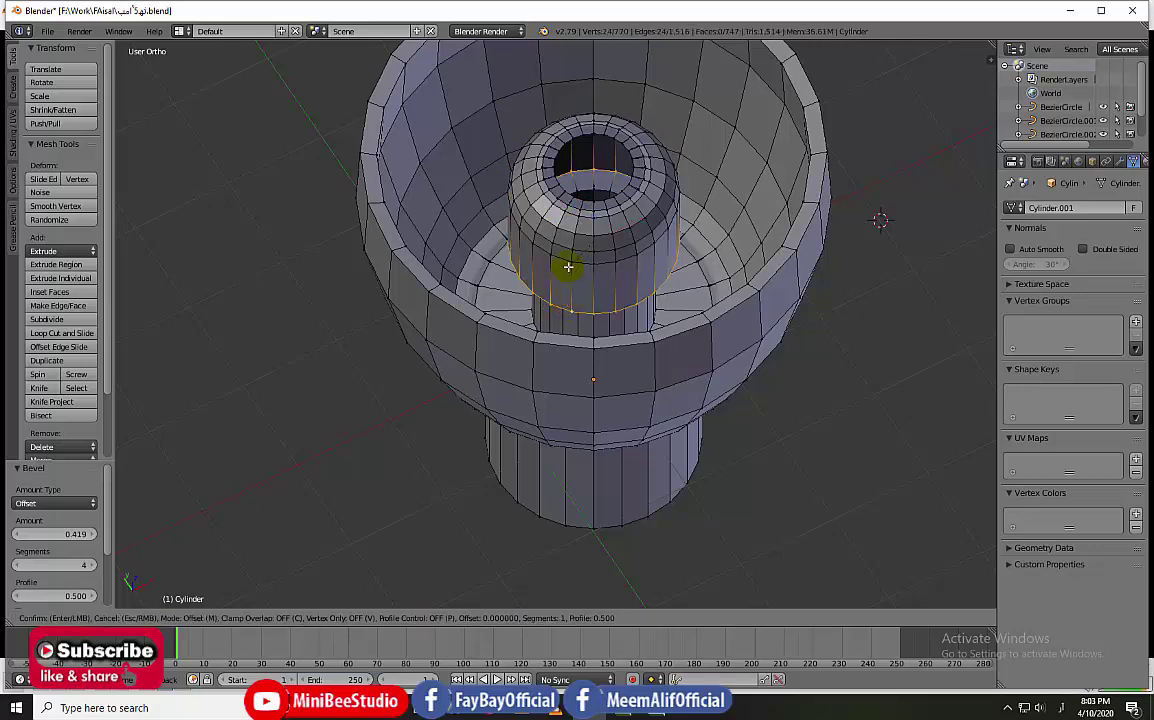
right_click(639, 295)
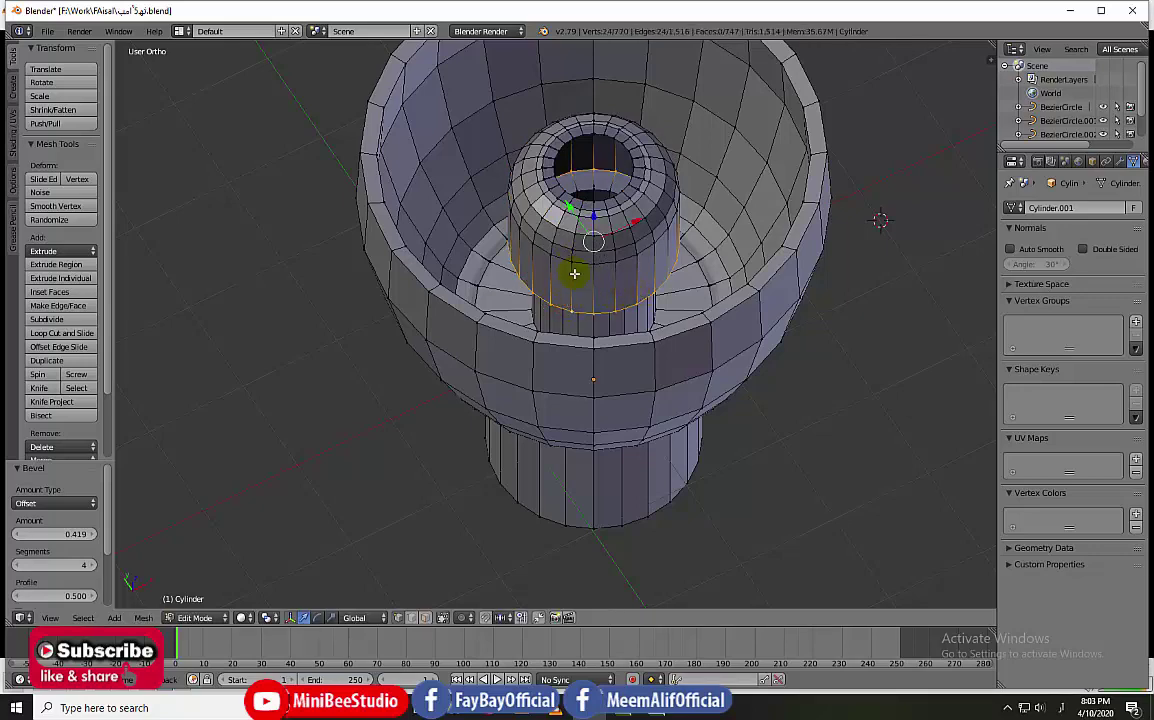
key(ctrl+b)
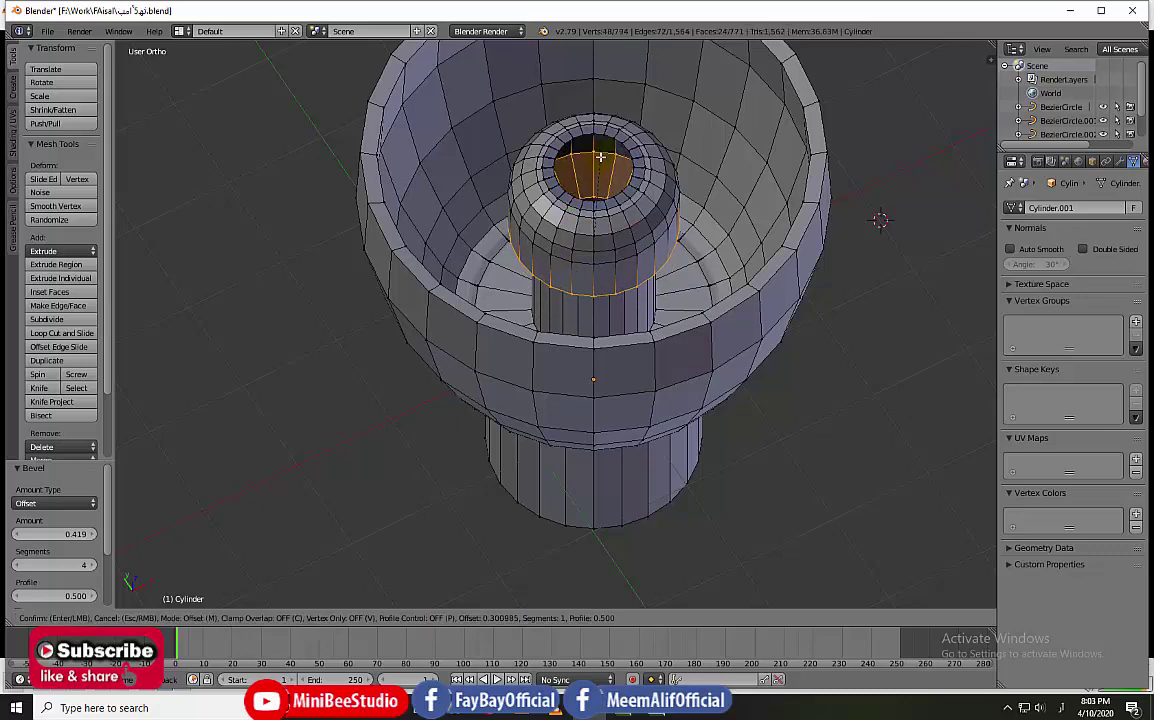
scroll(603, 141, up, 2)
scroll(603, 141, up, 1)
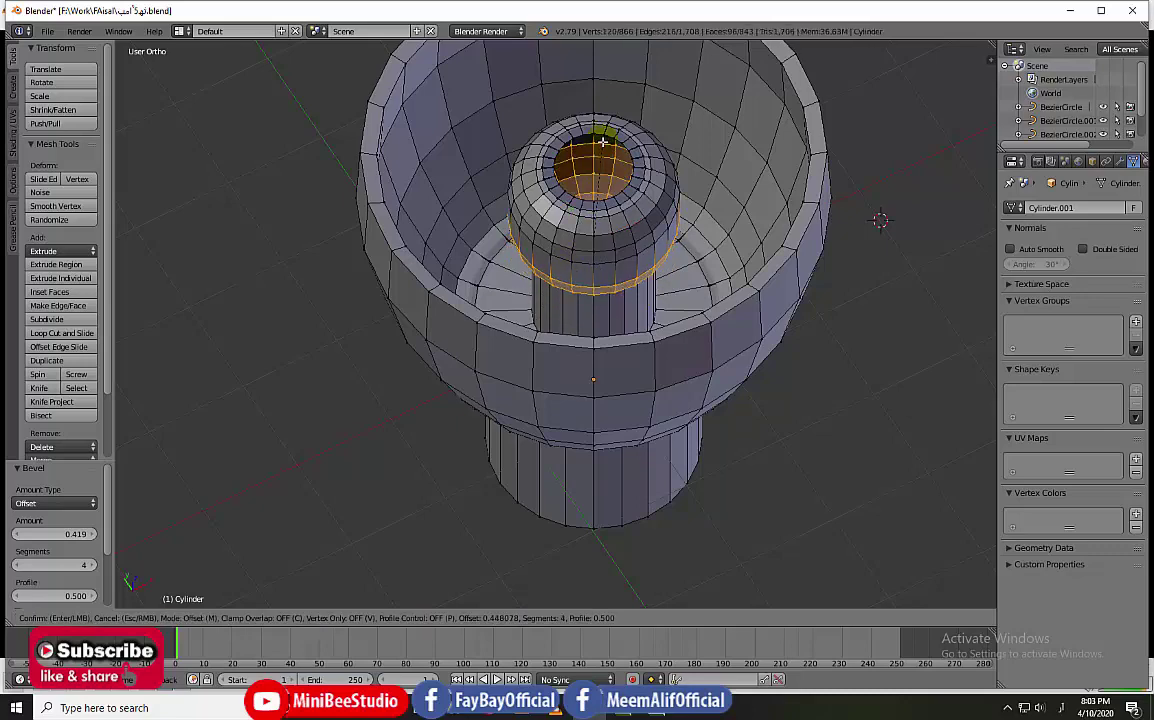
click(603, 141)
Step: Select the inner rim edge loop and fill its opening with a single face
mouse_move(603, 141)
middle_down()
mouse_move(580, 214)
mouse_move(562, 198)
middle_up()
scroll(595, 245, up, 2)
right_click(553, 183)
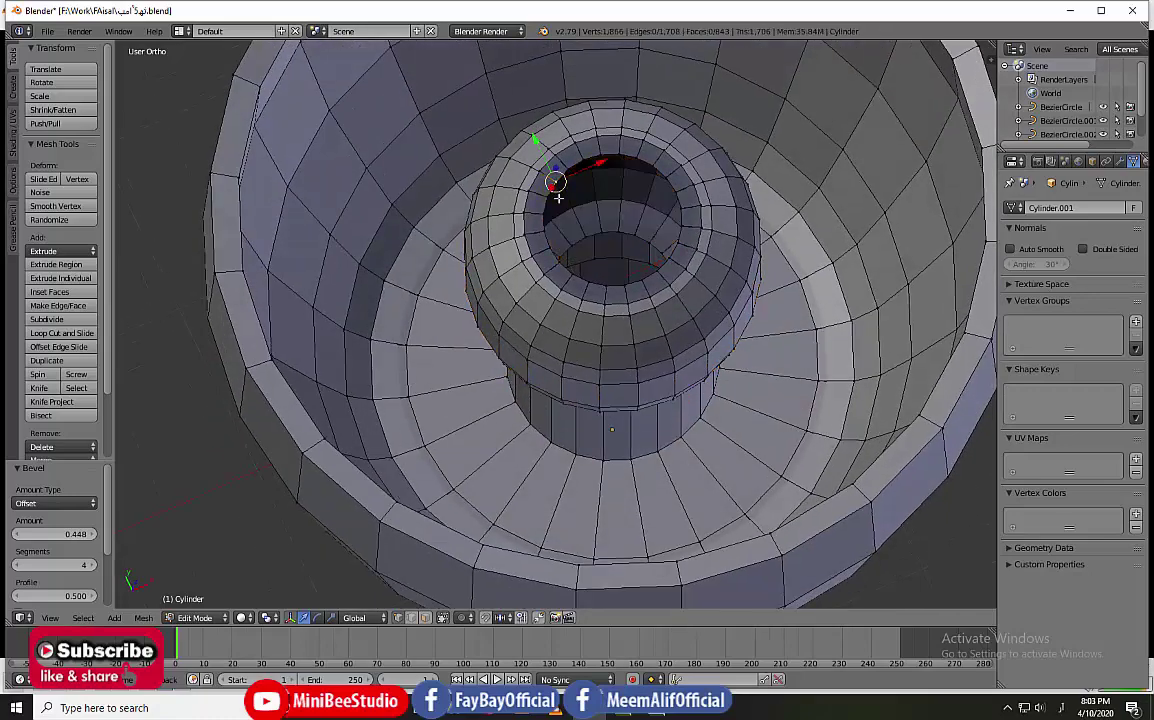
alt+right_click(558, 198)
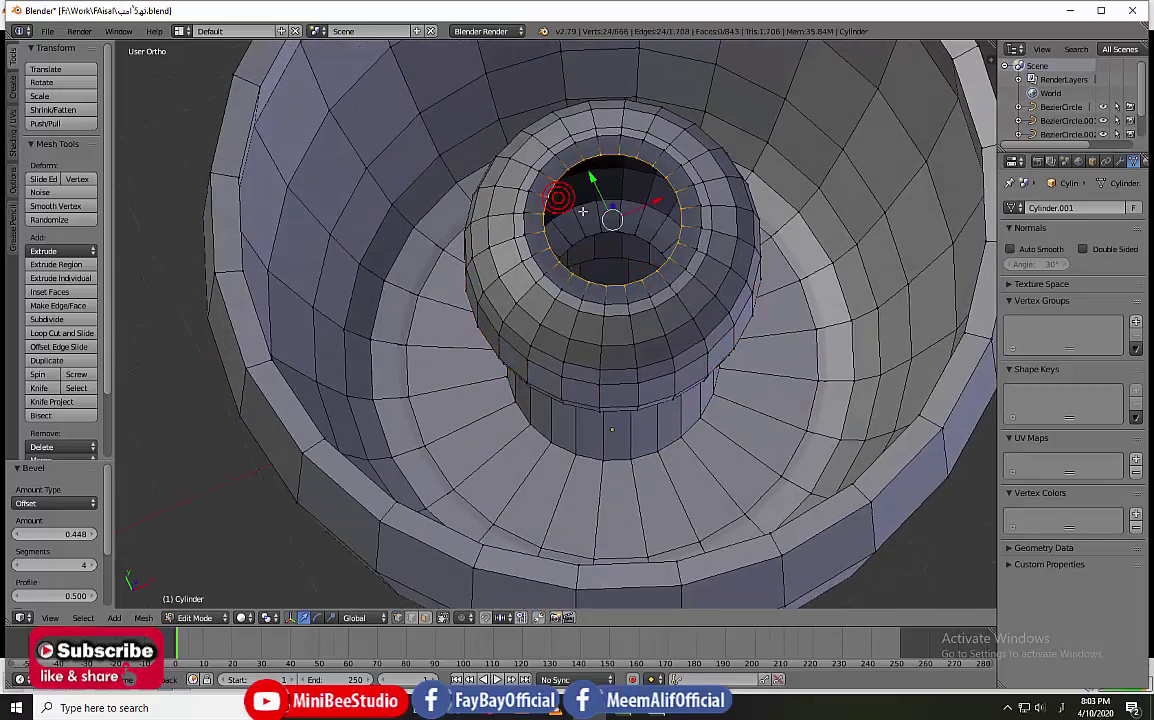
click(582, 211)
key(f)
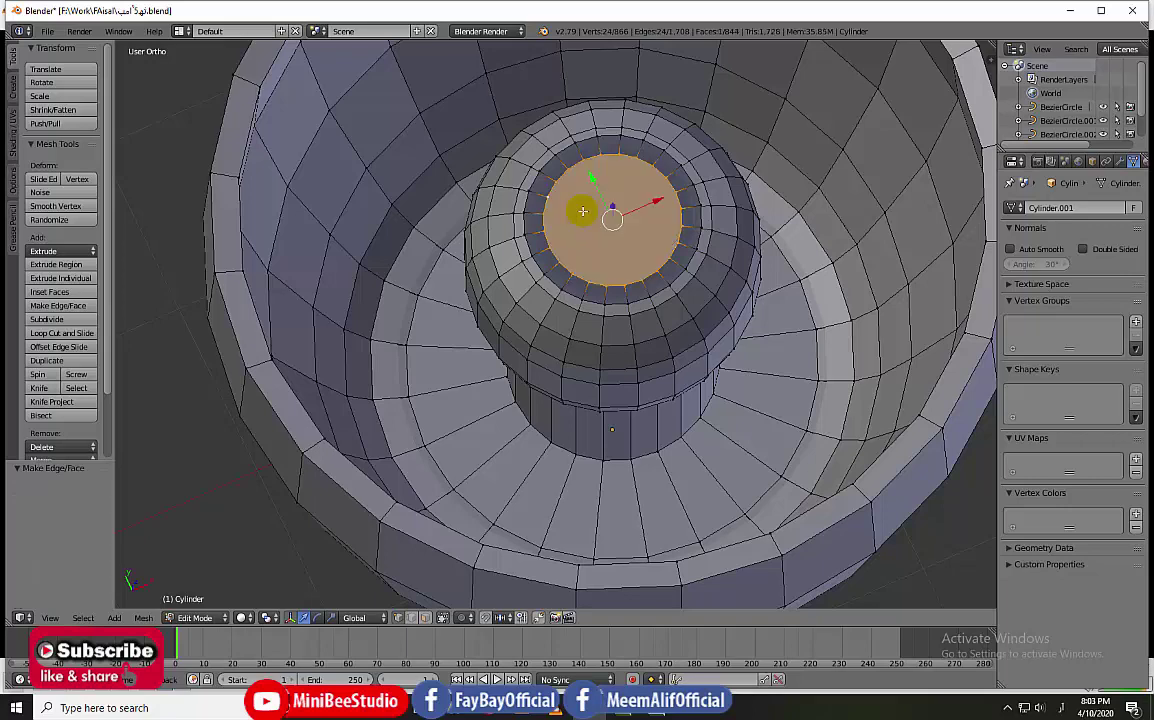
scroll(582, 211, down, 5)
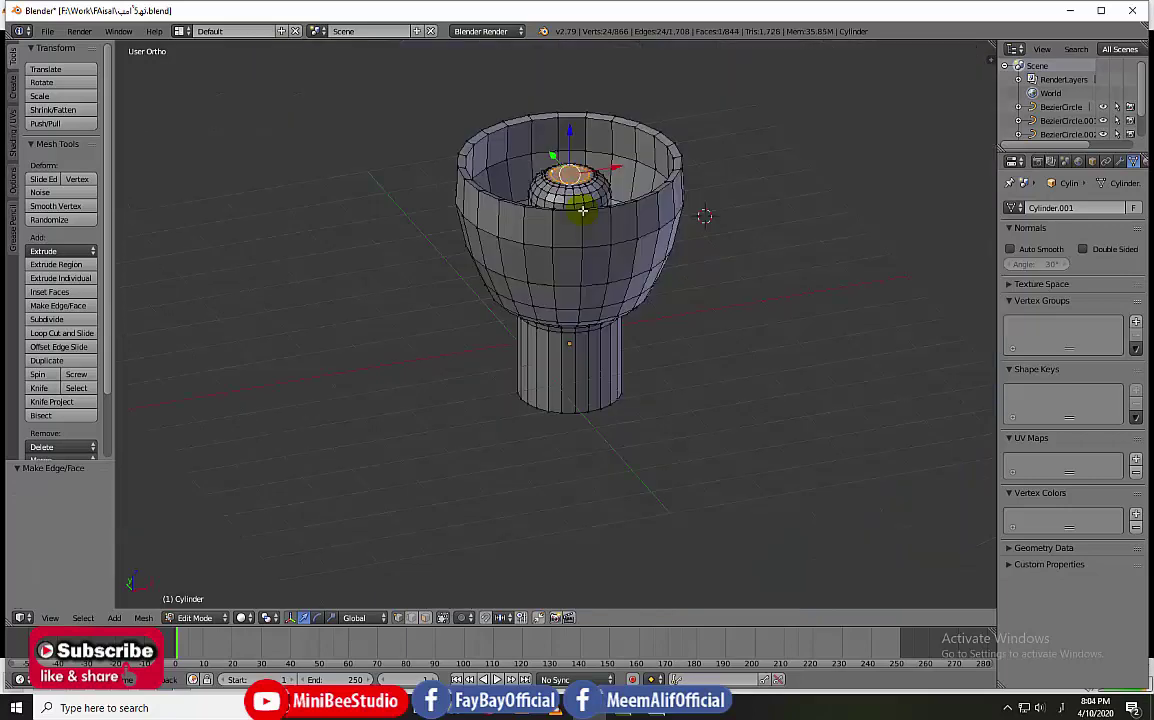
key(Tab)
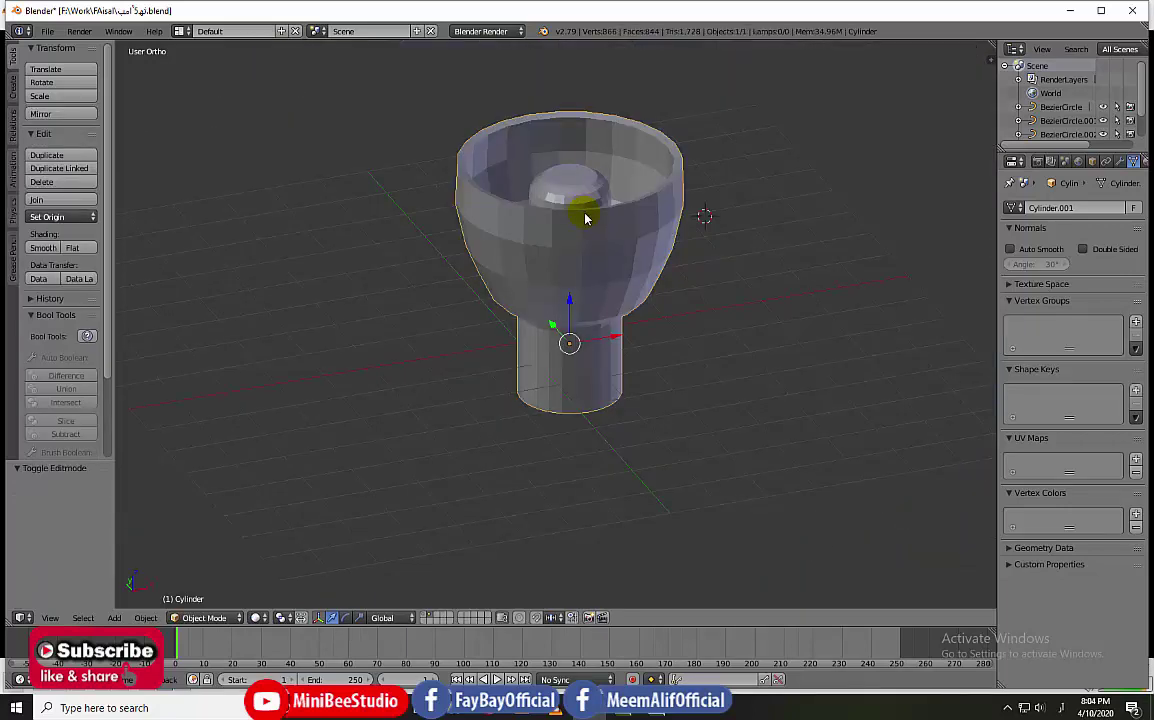
Step: Browse the object constraints list, then return to mesh editing
click(1106, 161)
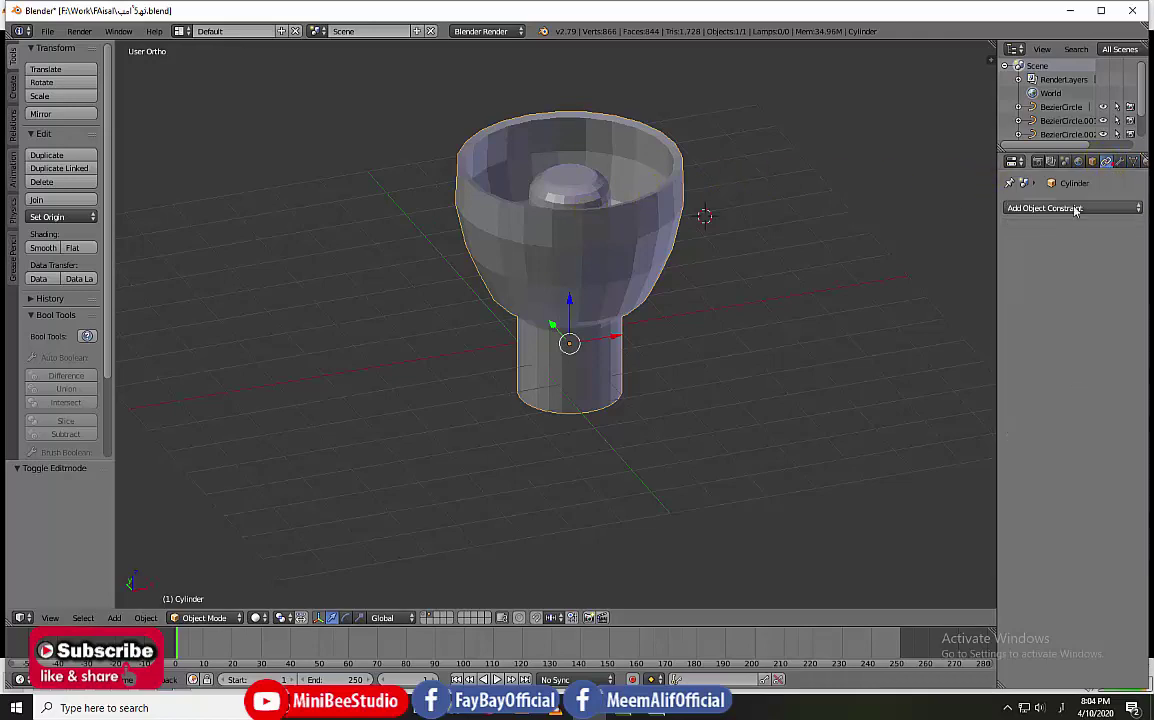
click(1066, 210)
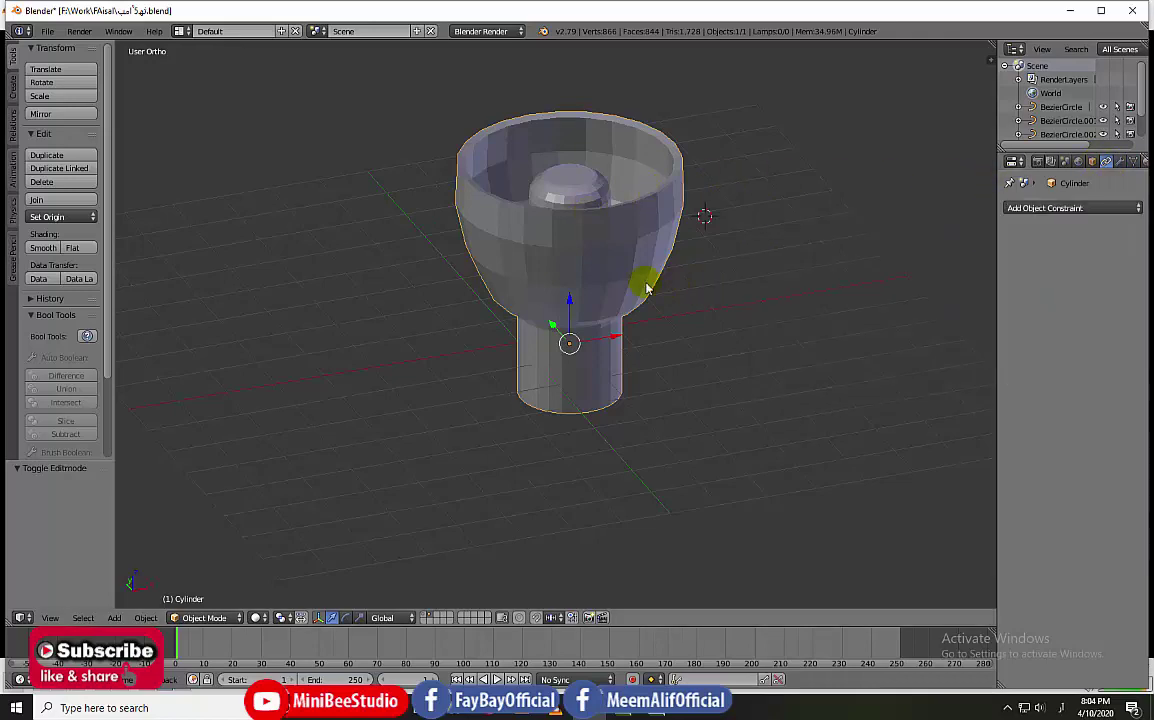
key(Tab)
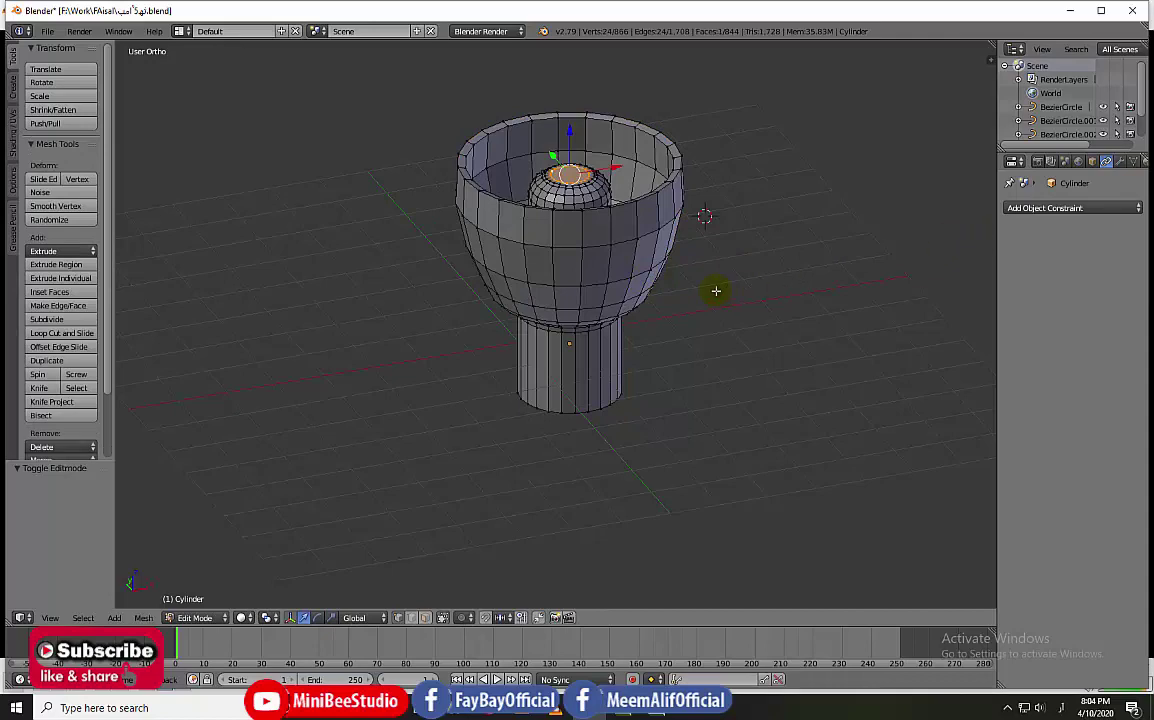
Step: Add a Subdivision Surface modifier at view level 2 to the whole head and shade it smooth
key(a)
click(1020, 207)
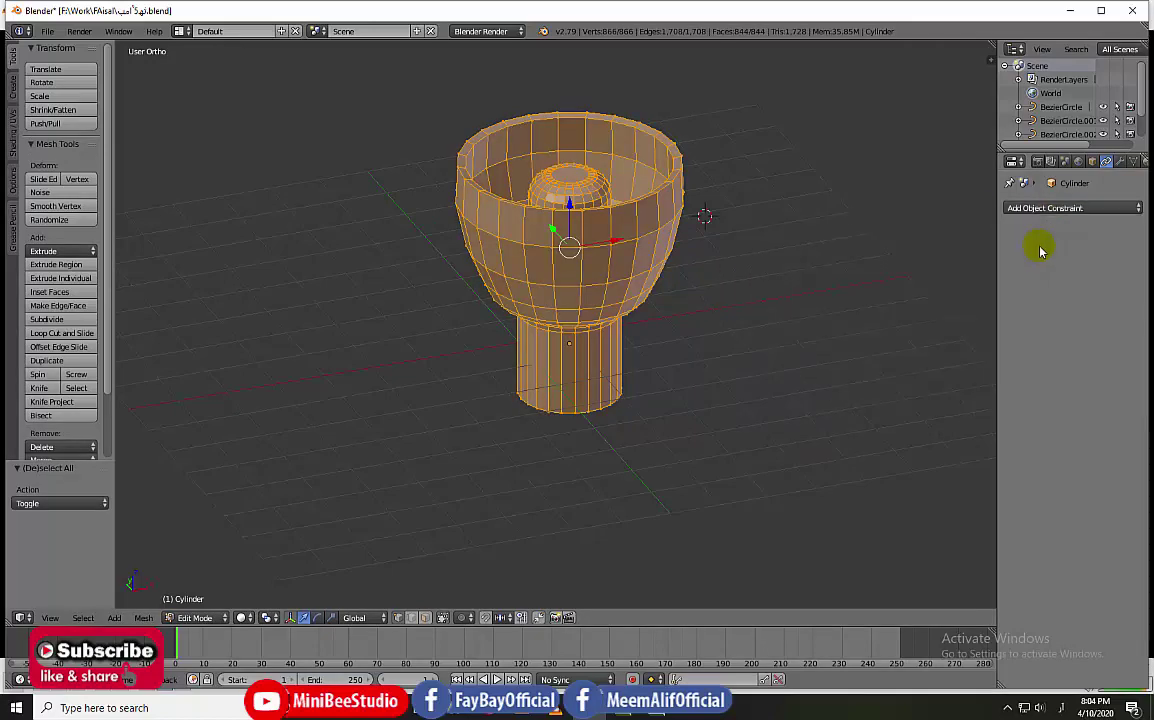
click(1120, 162)
click(1060, 207)
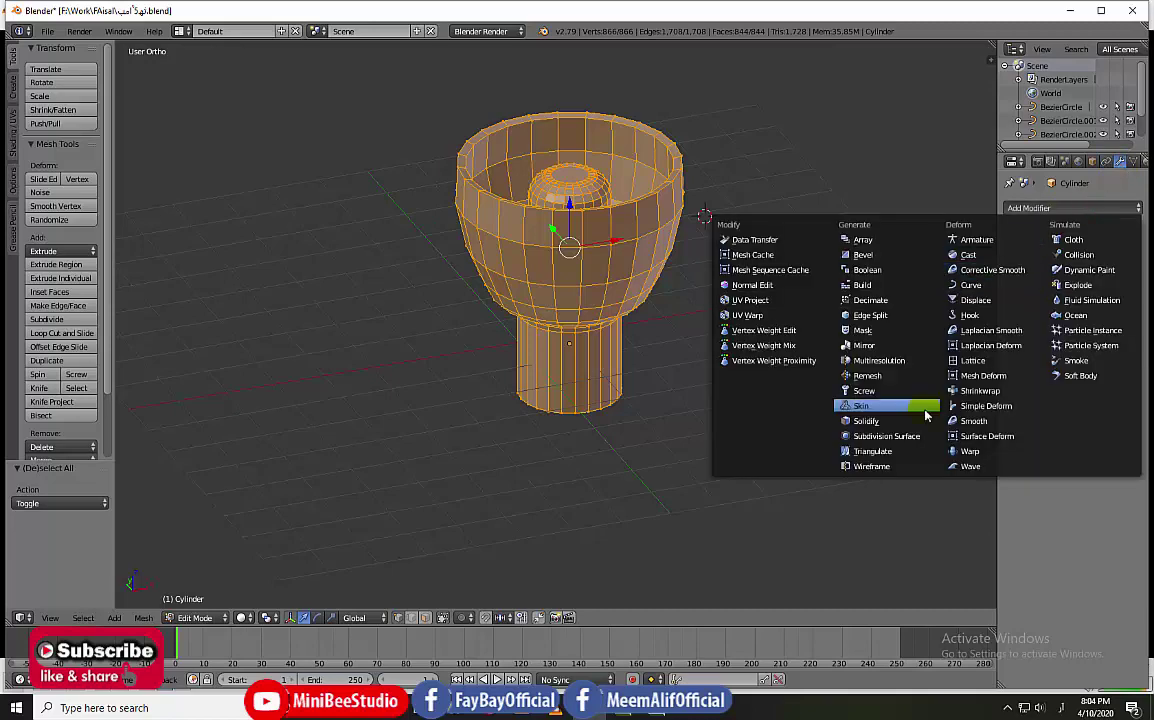
click(885, 433)
click(1064, 298)
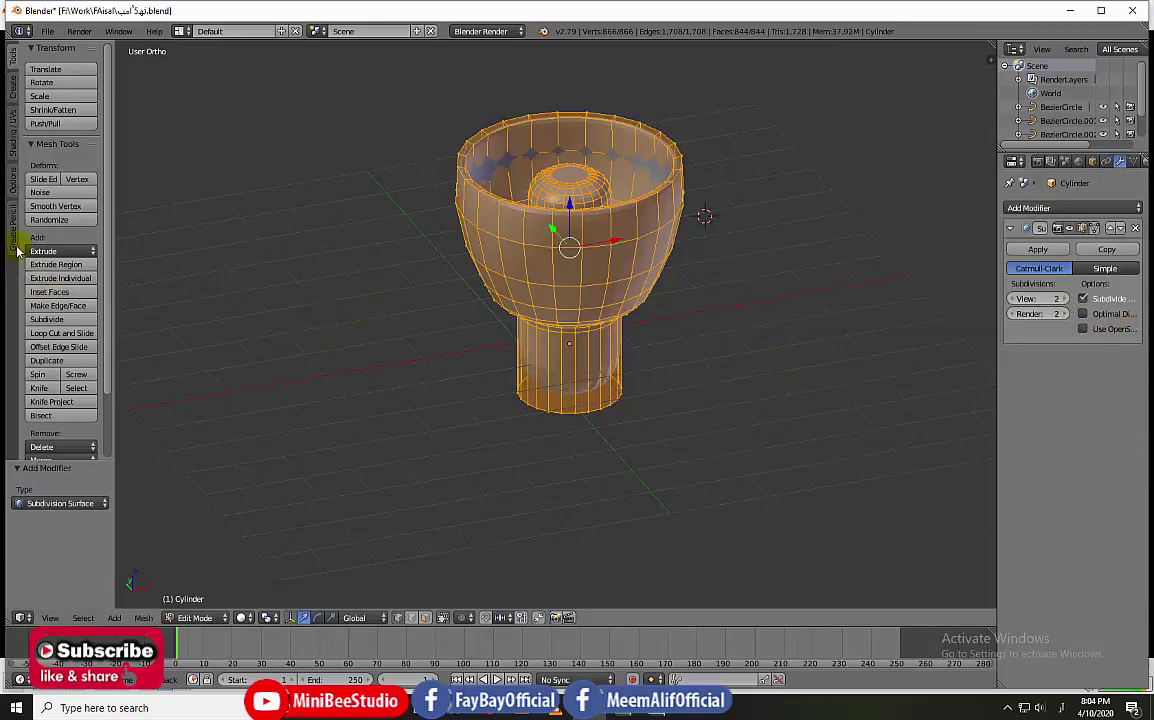
key(Tab)
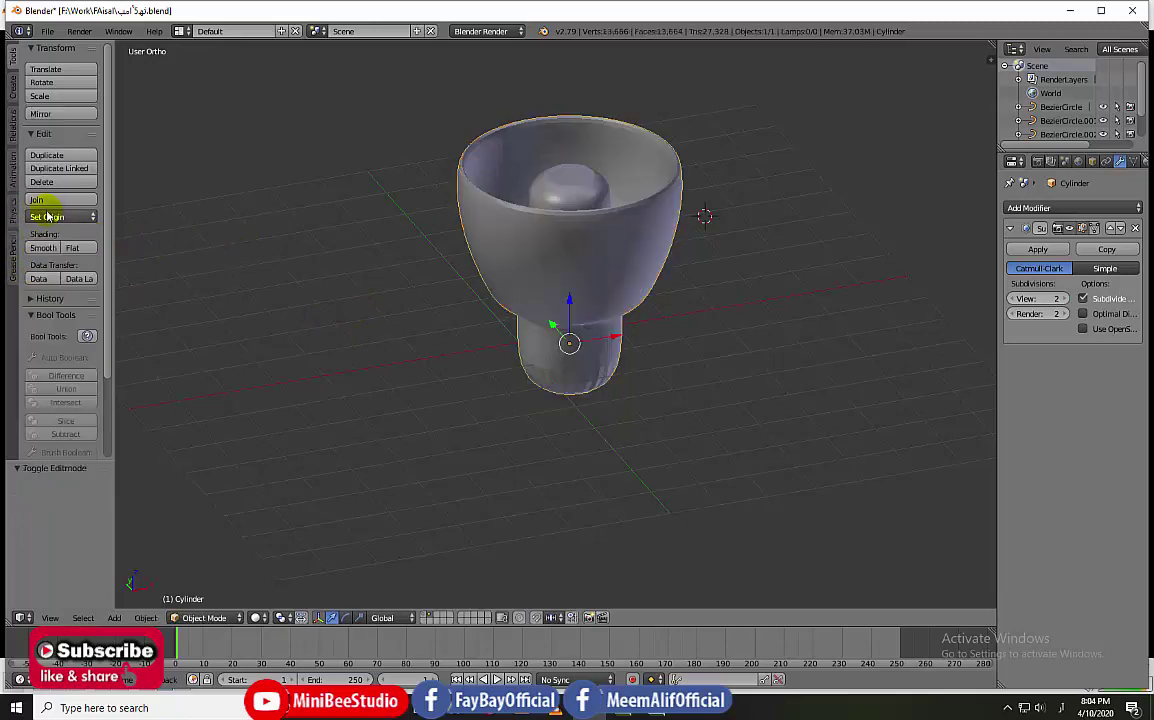
click(42, 248)
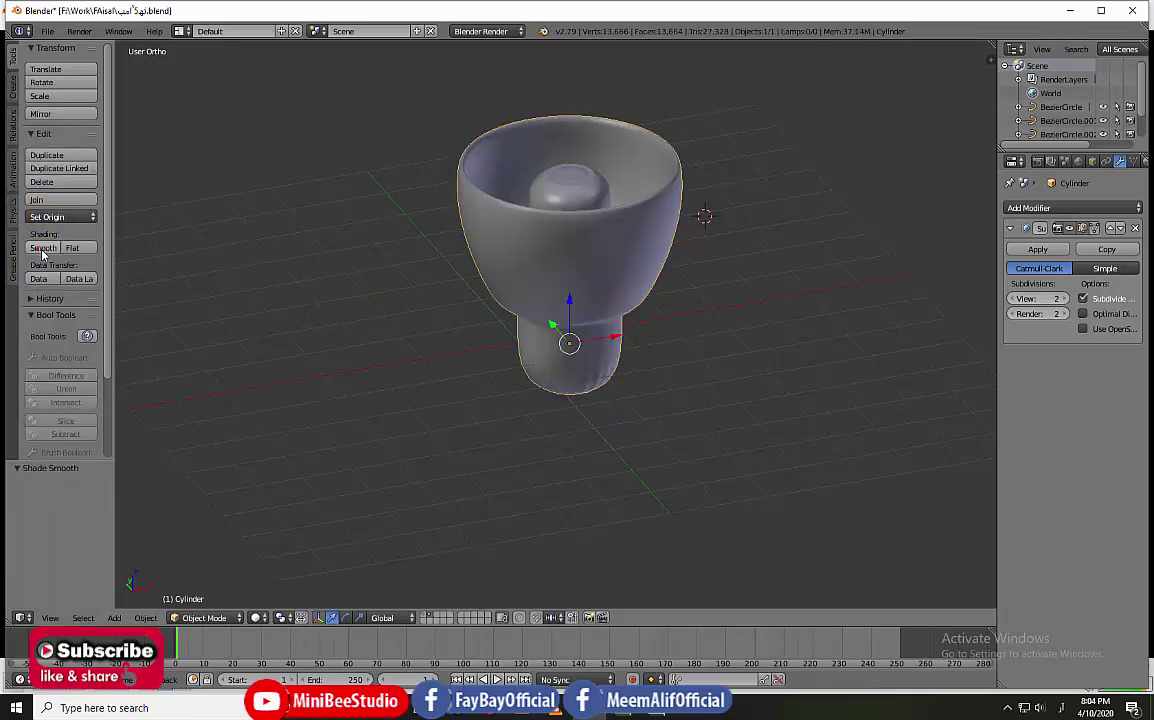
middle_drag(440, 235, 480, 298)
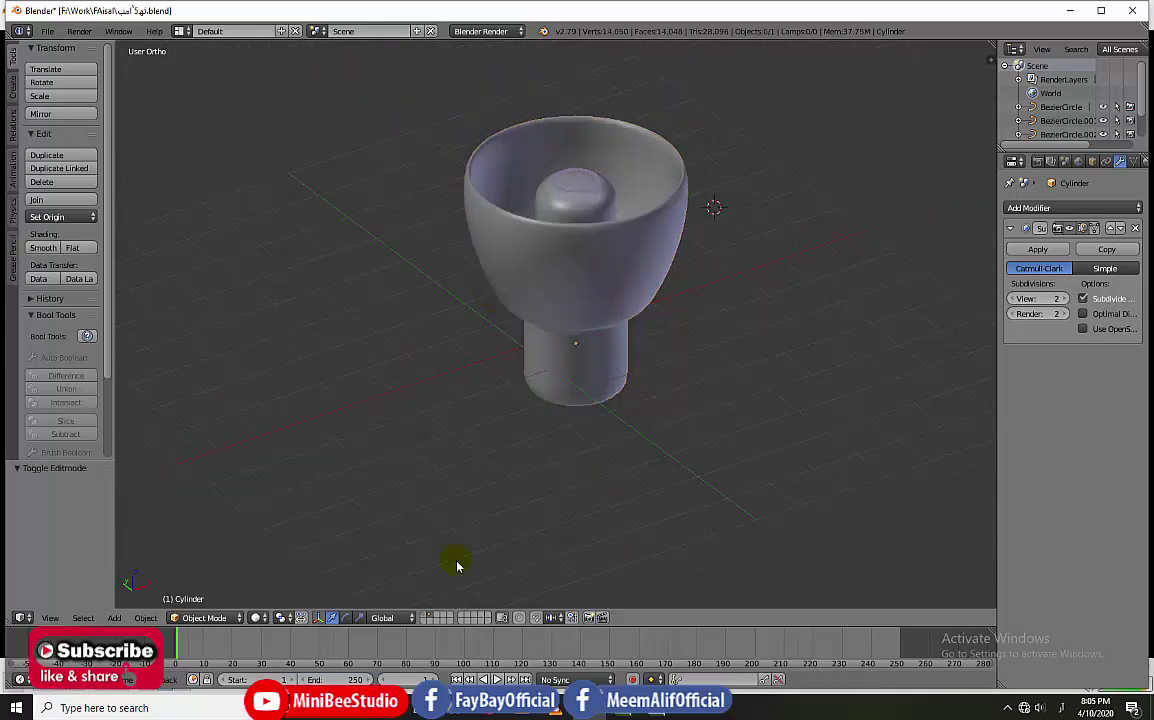
Step: Show the other lamp parts' layer and rotate the lamp head 180° in front view
click(424, 617)
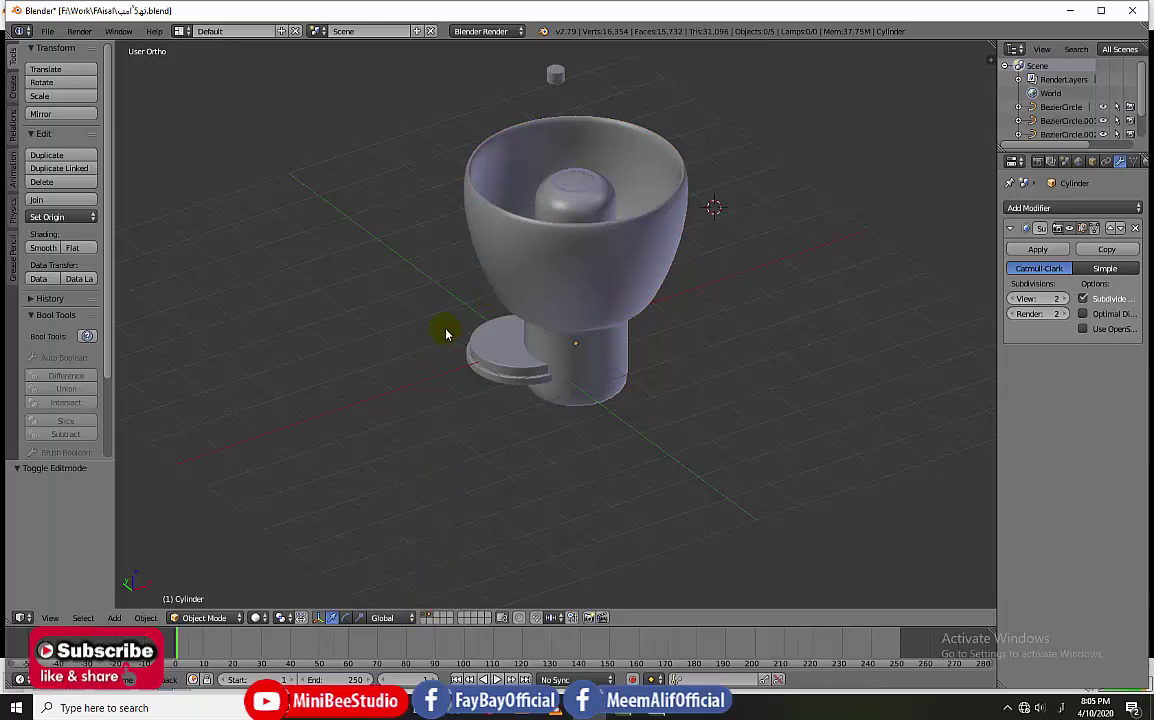
scroll(447, 335, down, 2)
key(KP_1)
right_click(554, 239)
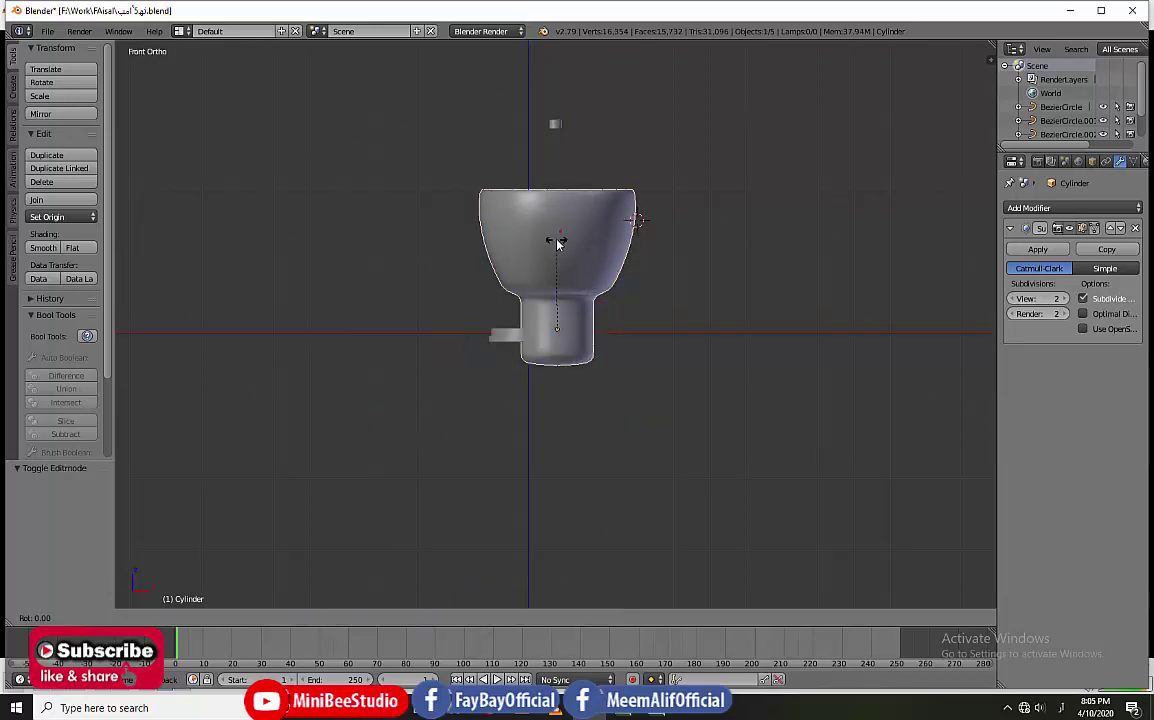
text(r180)
key(Return)
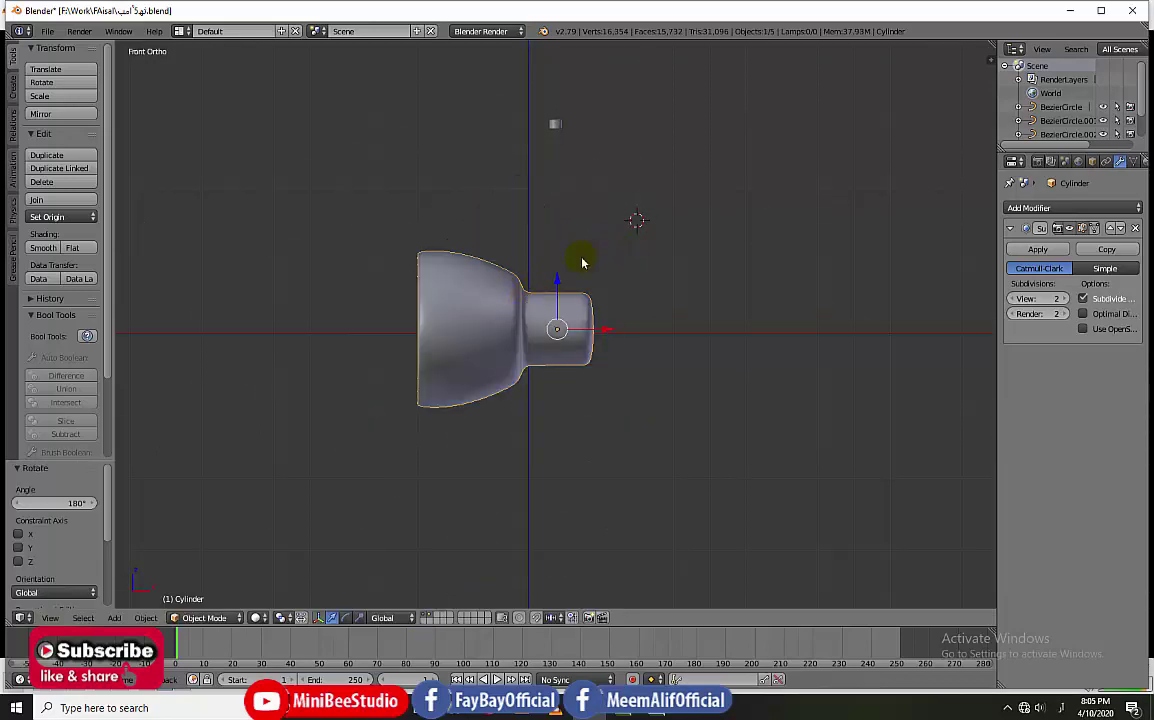
Step: Raise the lamp head along Z, shrink it to 0.402, then lift it higher
key(g)
key(z)
click(541, 116)
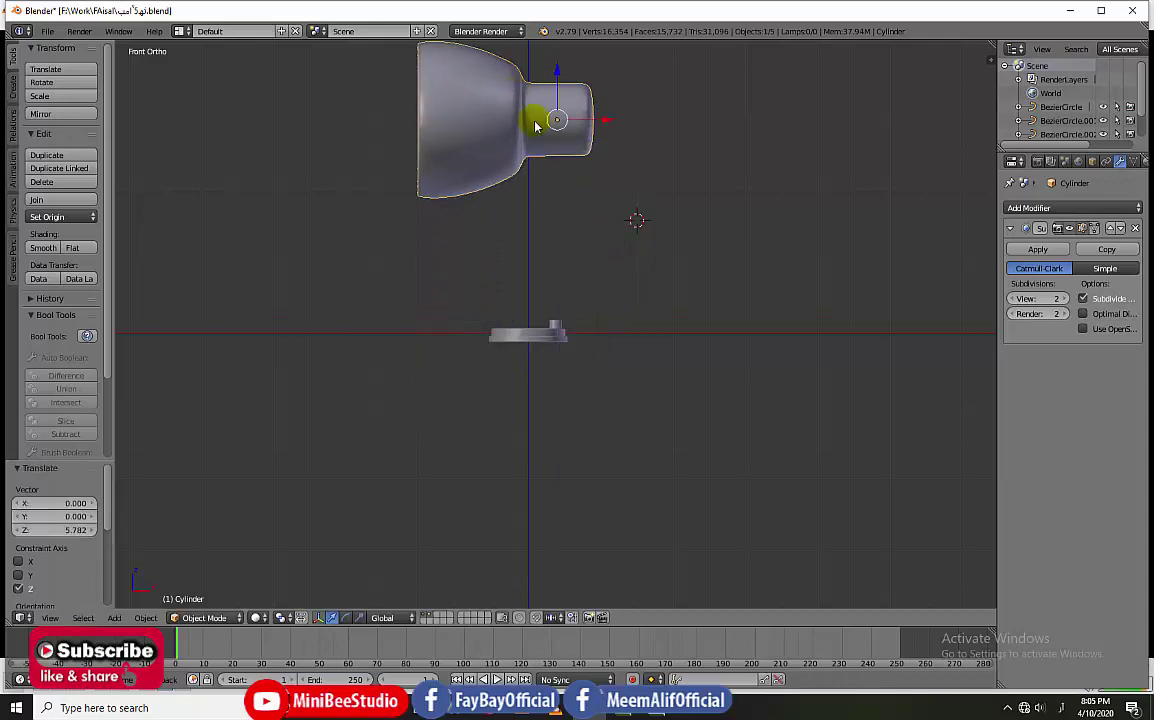
scroll(565, 270, down, 4)
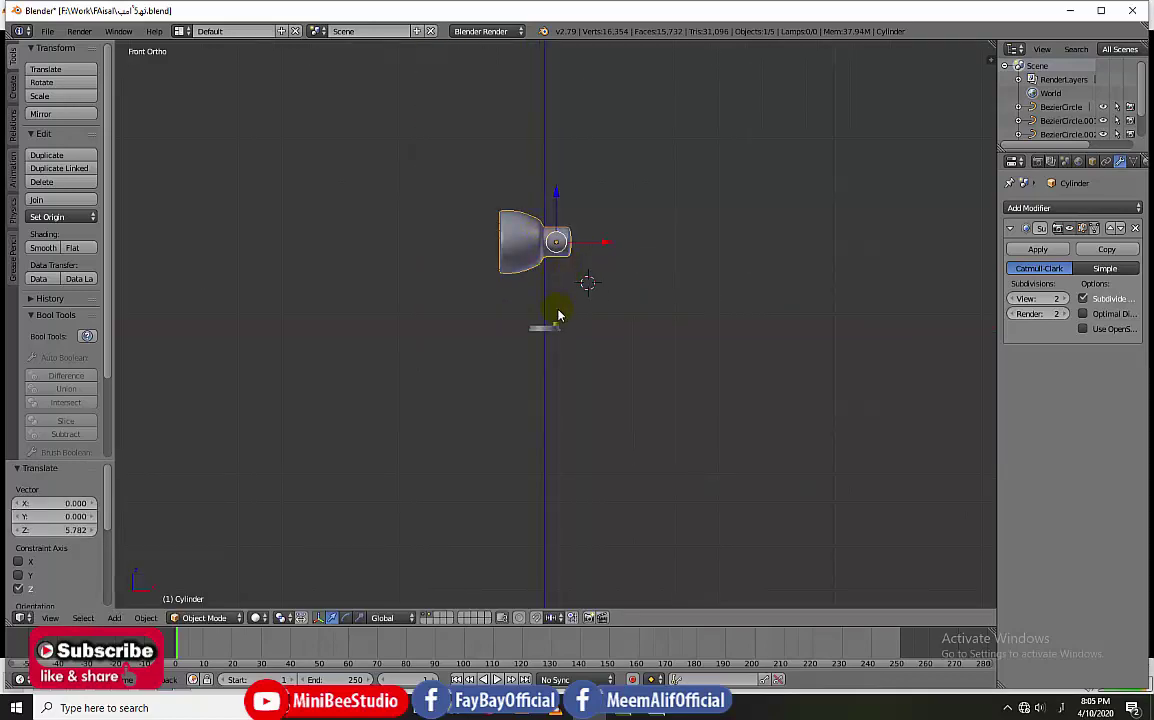
key(s)
click(558, 275)
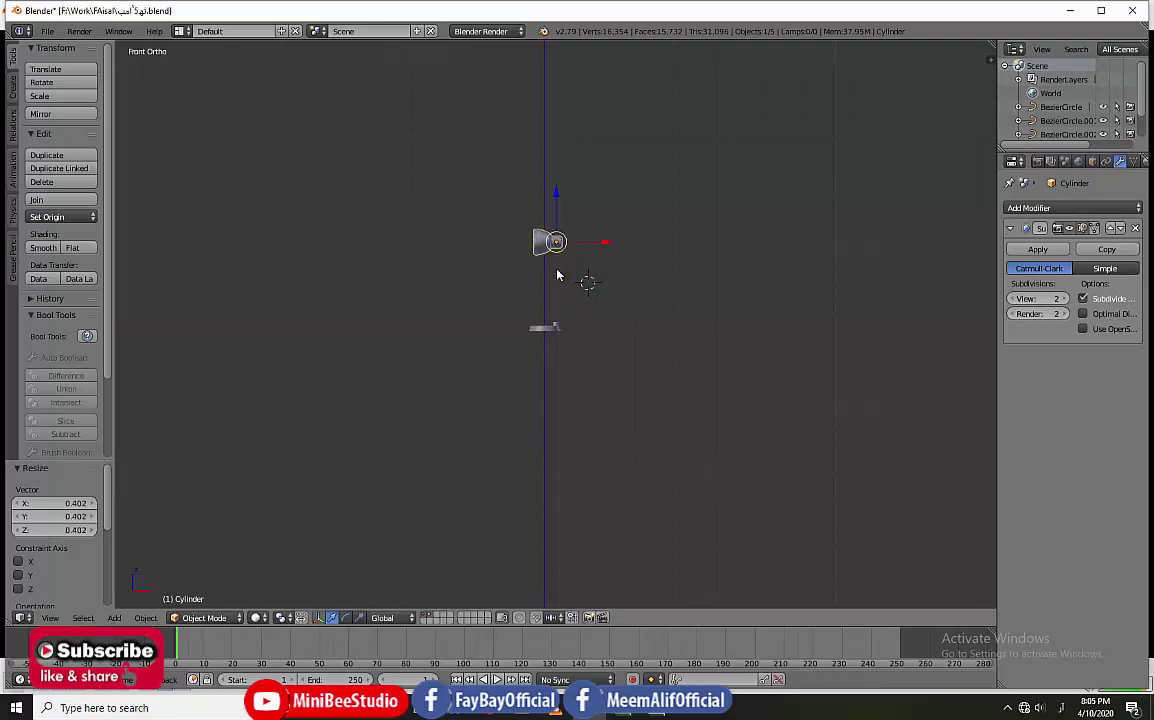
scroll(558, 275, up, 10)
scroll(558, 275, down, 5)
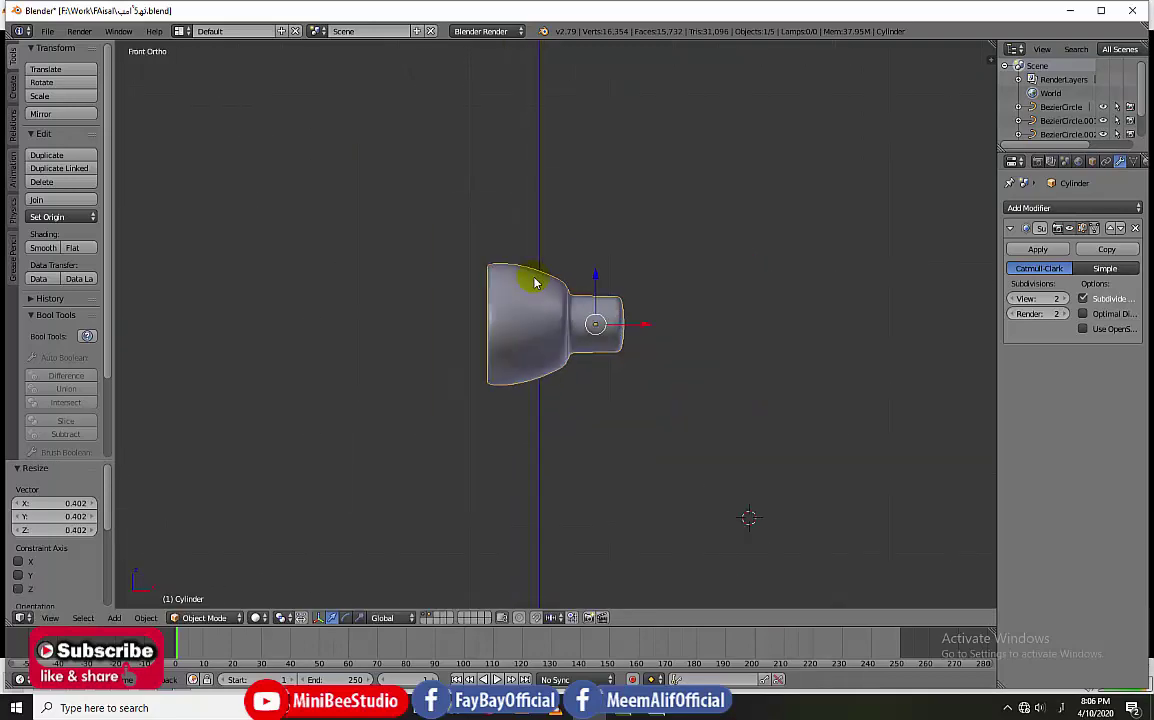
scroll(565, 280, down, 3)
drag(578, 268, 558, 255)
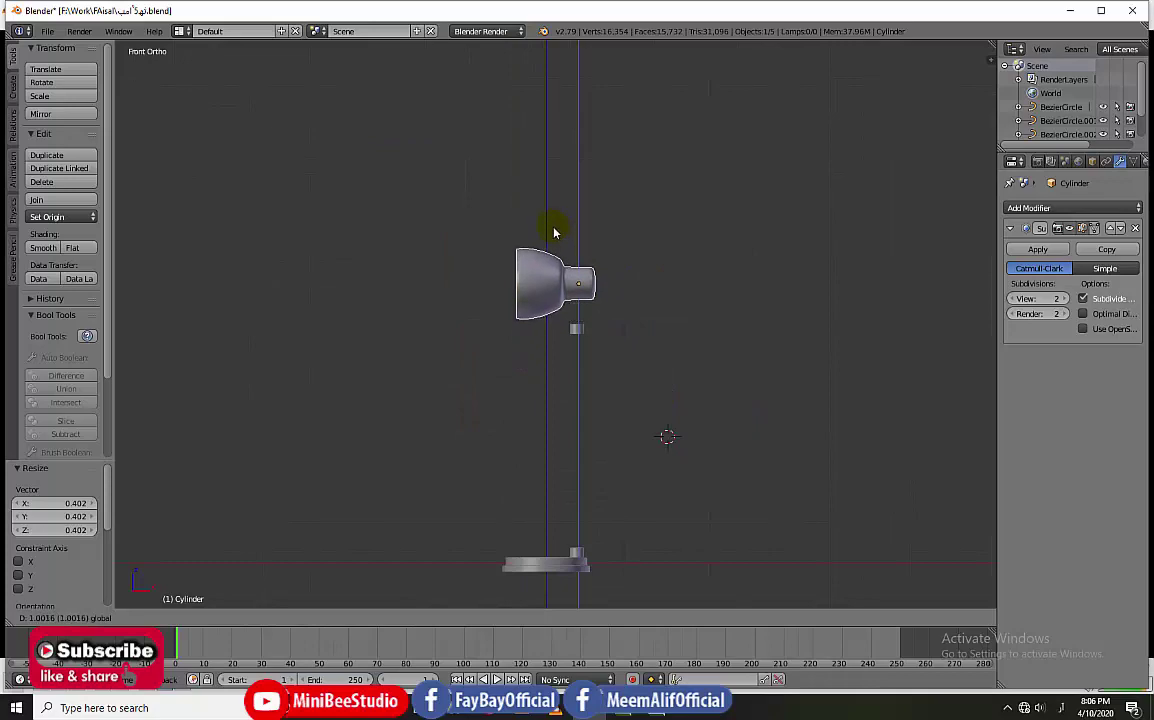
drag(558, 255, 554, 237)
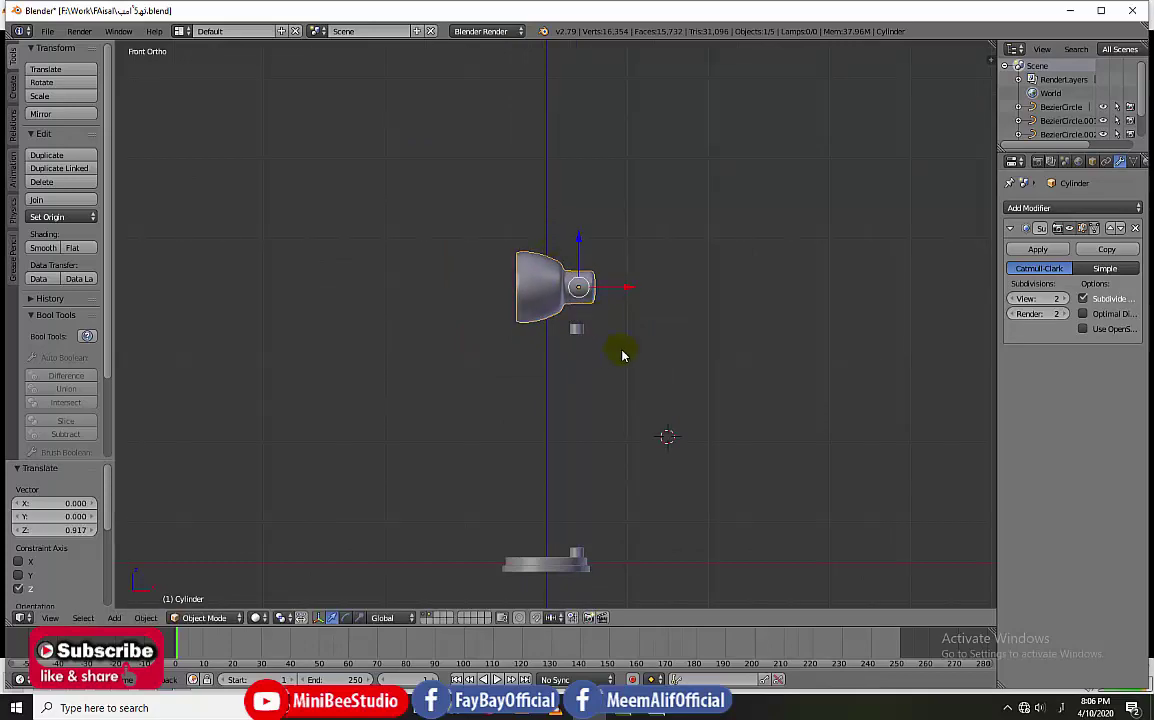
Step: Scale the head up to about 1.6 and settle it just above the connector
key(s)
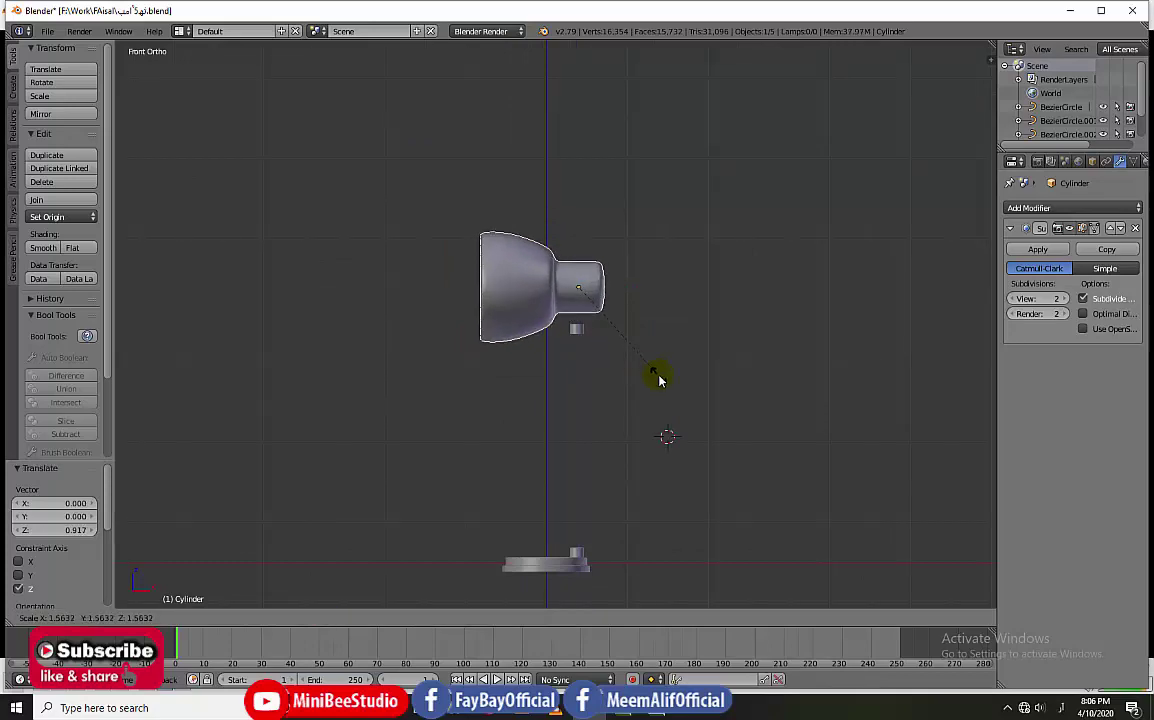
click(660, 380)
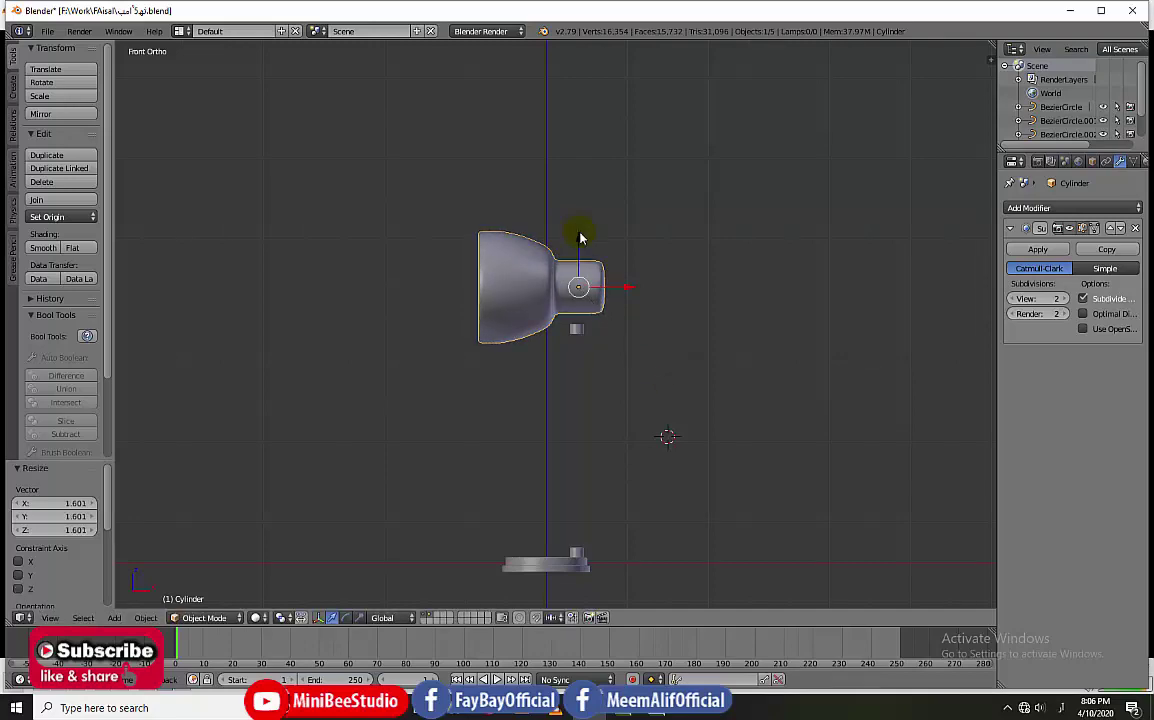
drag(580, 237, 580, 247)
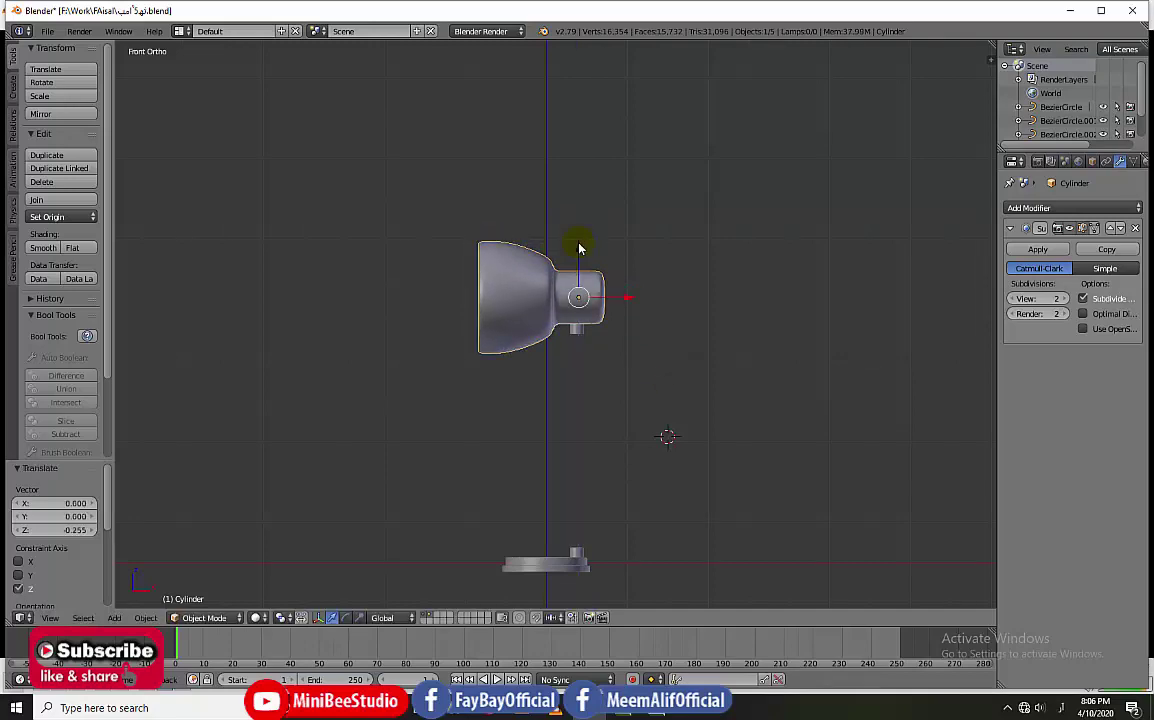
scroll(578, 247, up, 5)
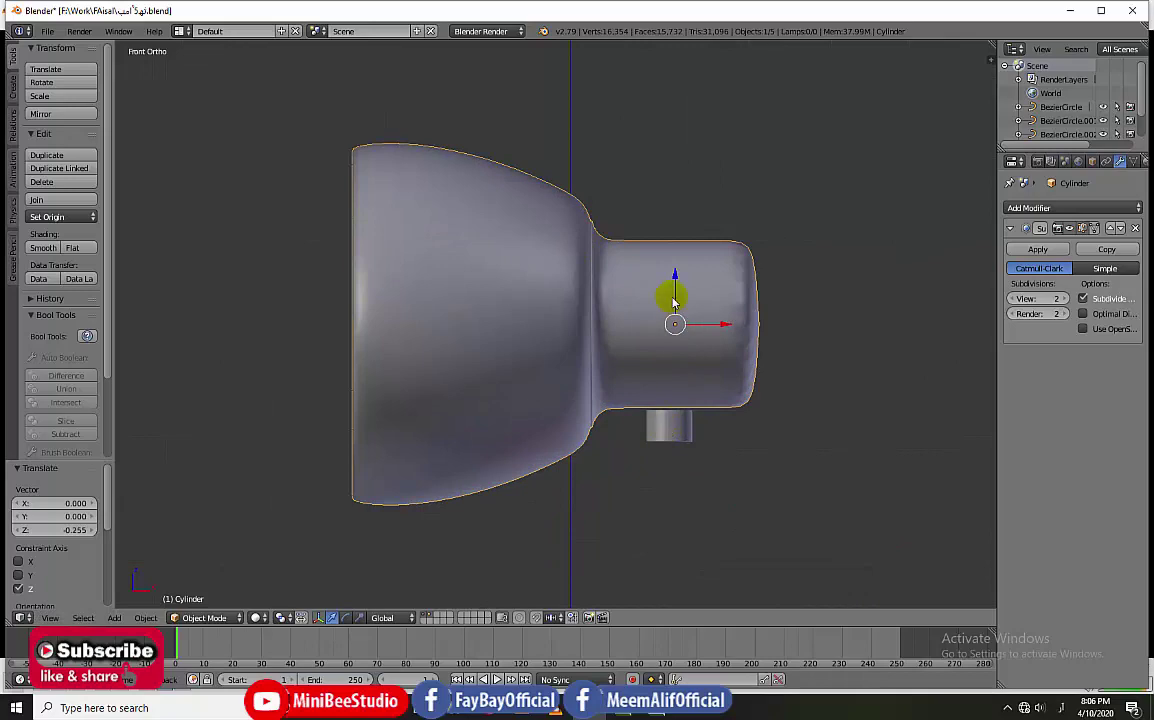
drag(673, 300, 677, 272)
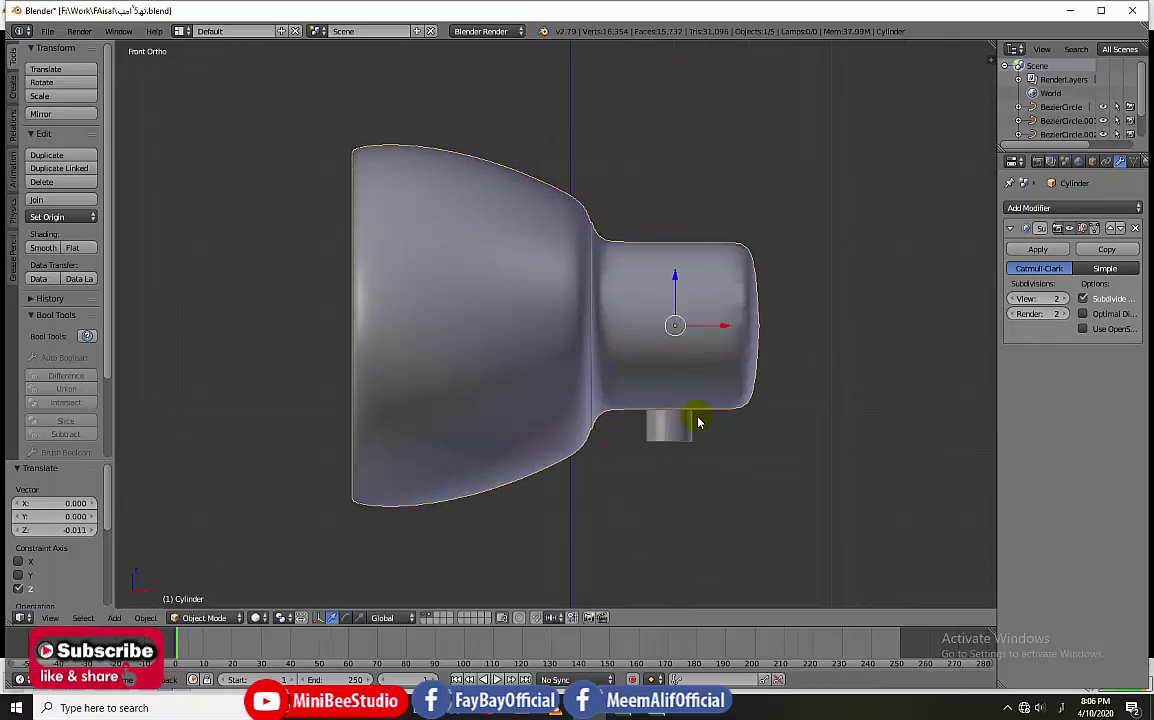
scroll(690, 423, down, 5)
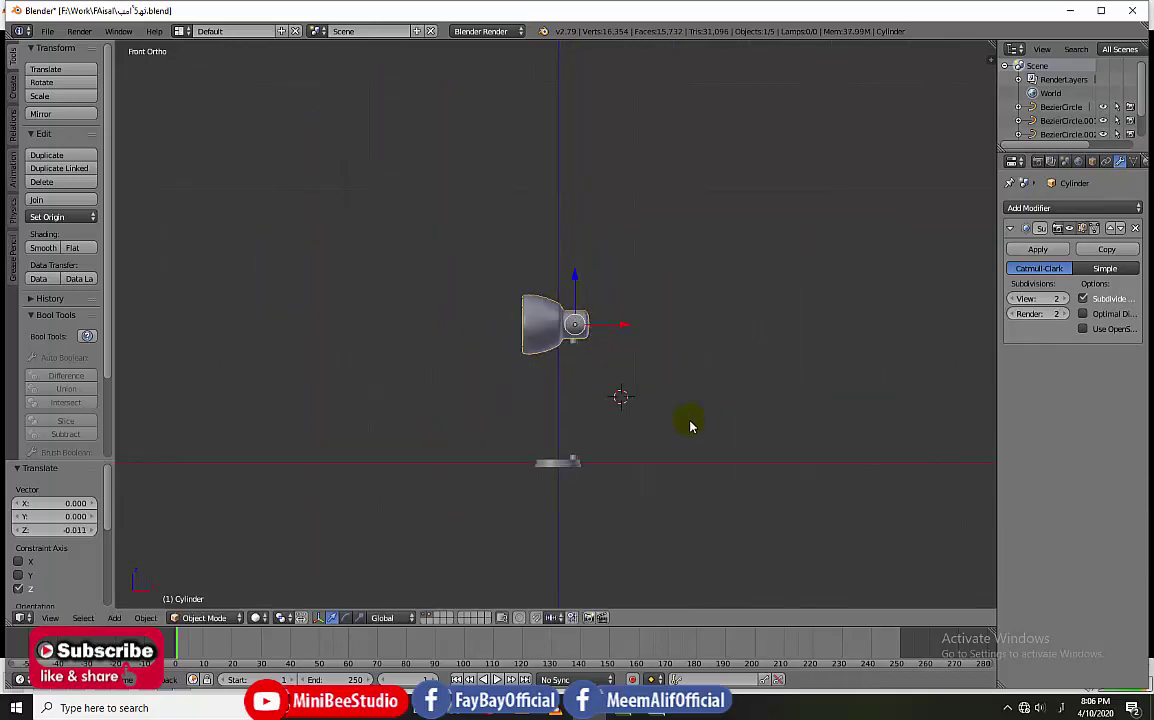
scroll(690, 425, up, 2)
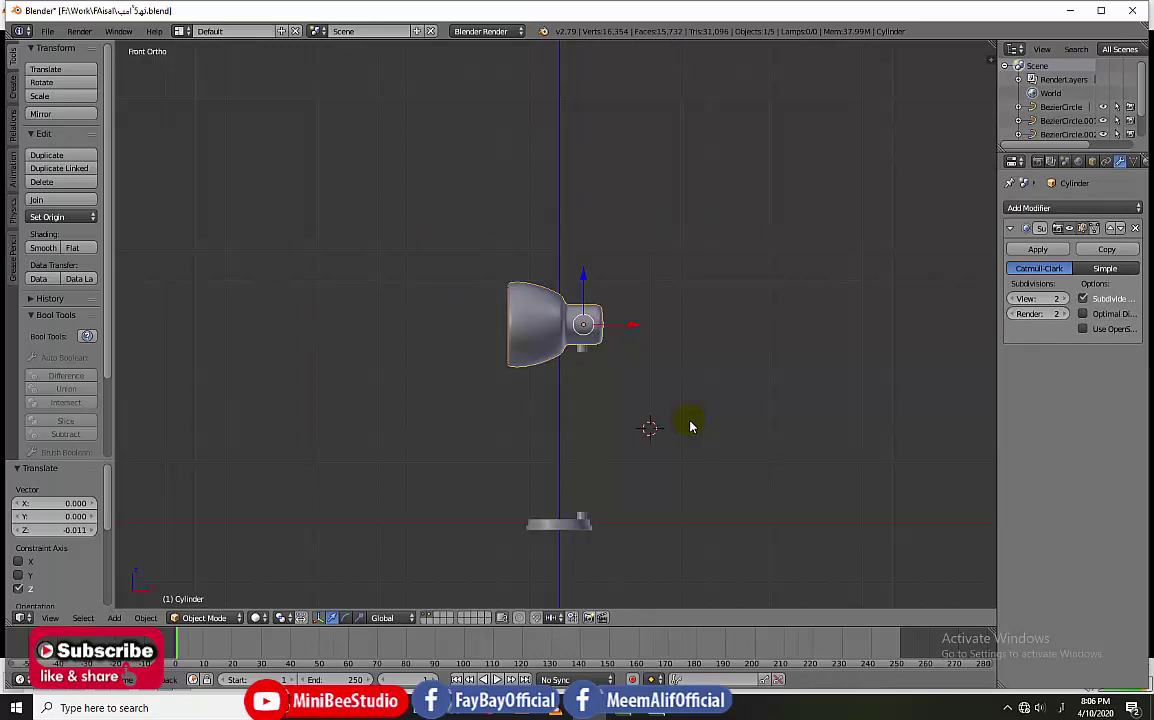
scroll(690, 385, up, 4)
Step: Duplicate BezierCircle.003 in place, scale the copy to 1.164 and lift it 0.217 against the head
scroll(635, 370, up, 2)
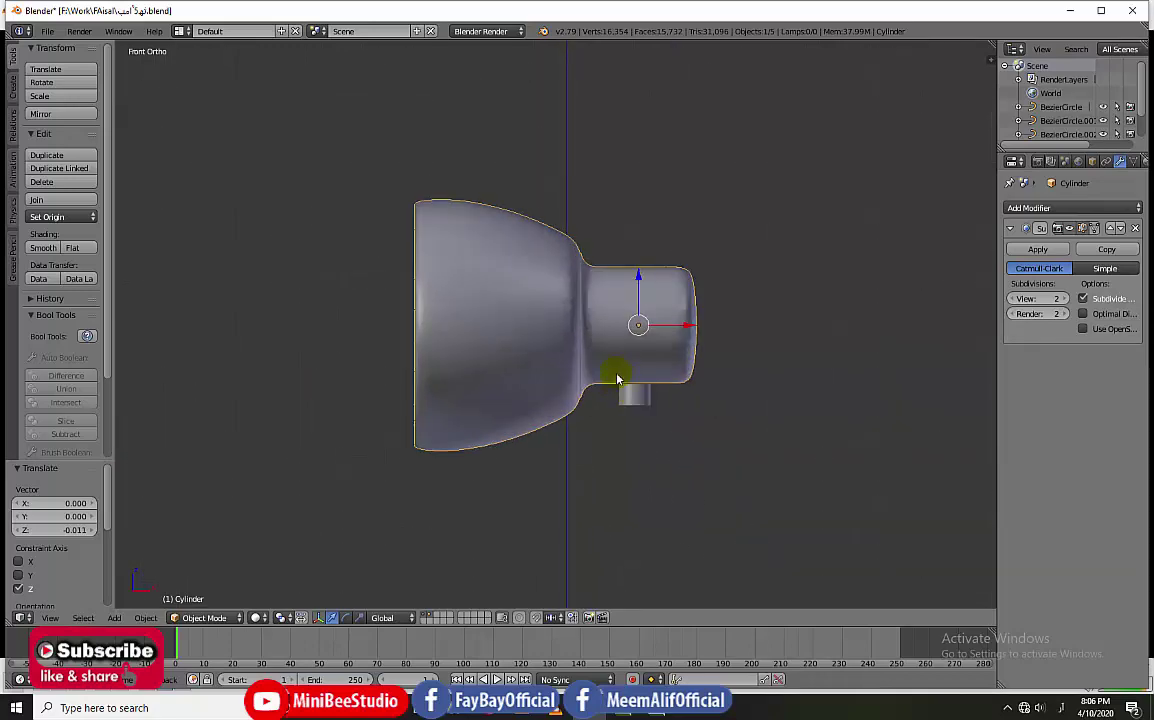
right_click(645, 396)
key(KP_Decimal)
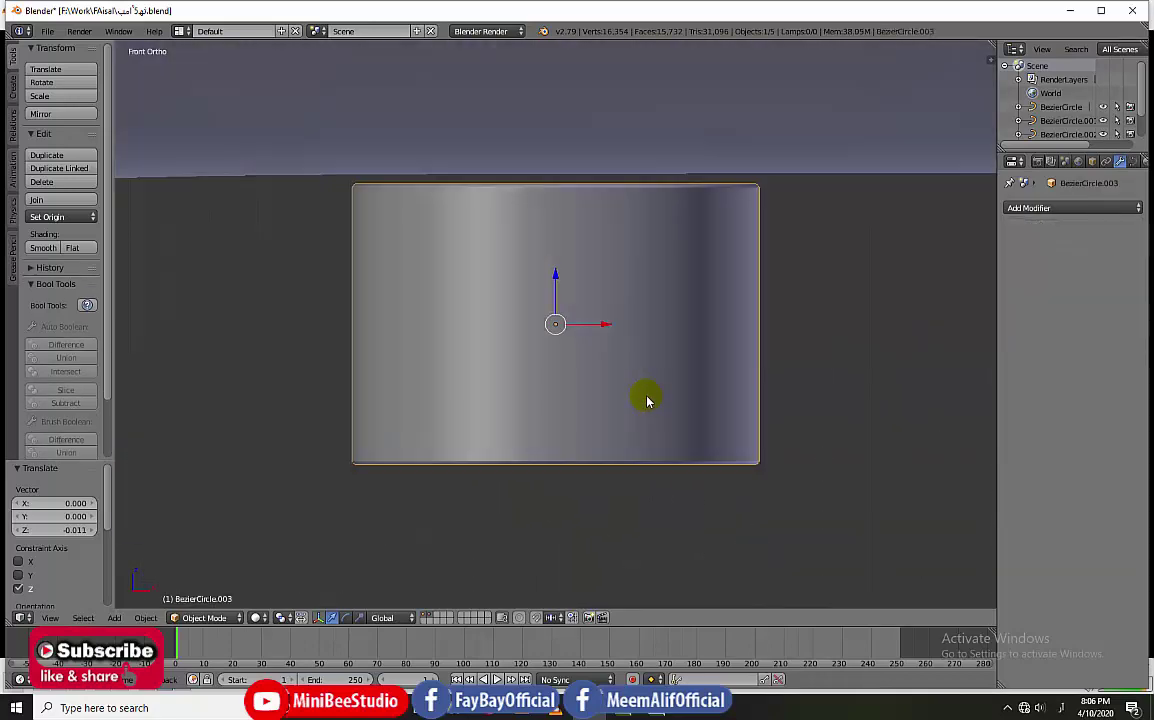
scroll(644, 393, down, 5)
scroll(588, 272, up, 1)
drag(556, 277, 557, 272)
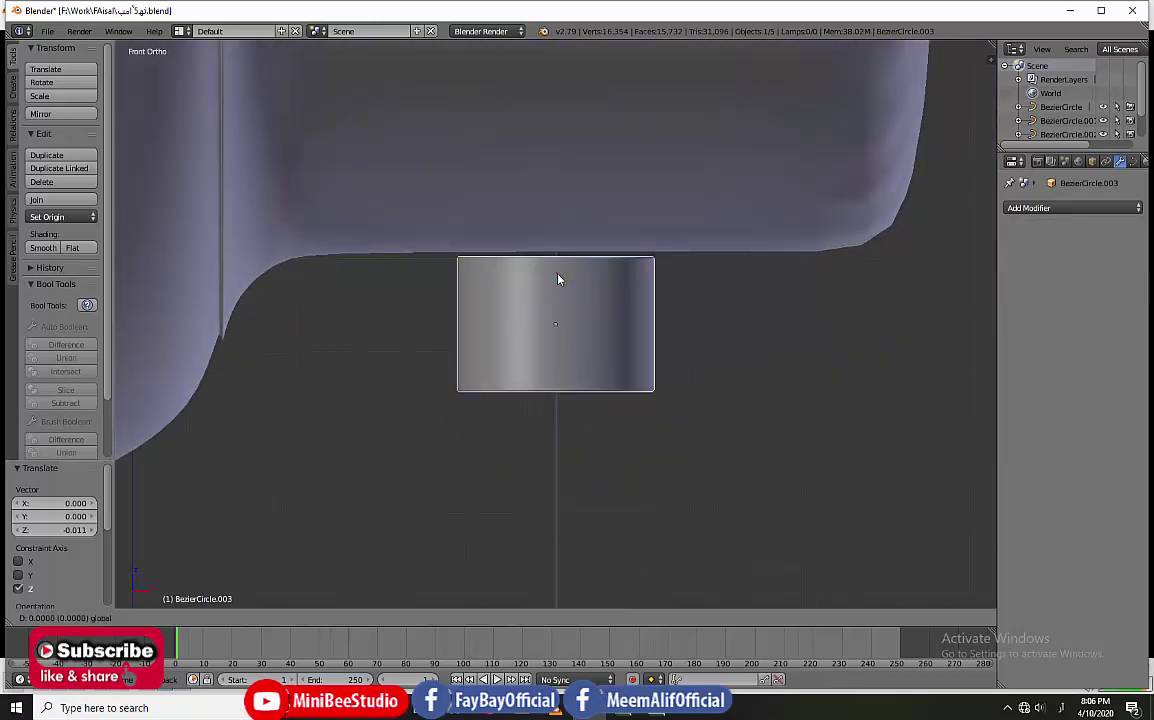
scroll(587, 319, down, 4)
scroll(588, 321, up, 1)
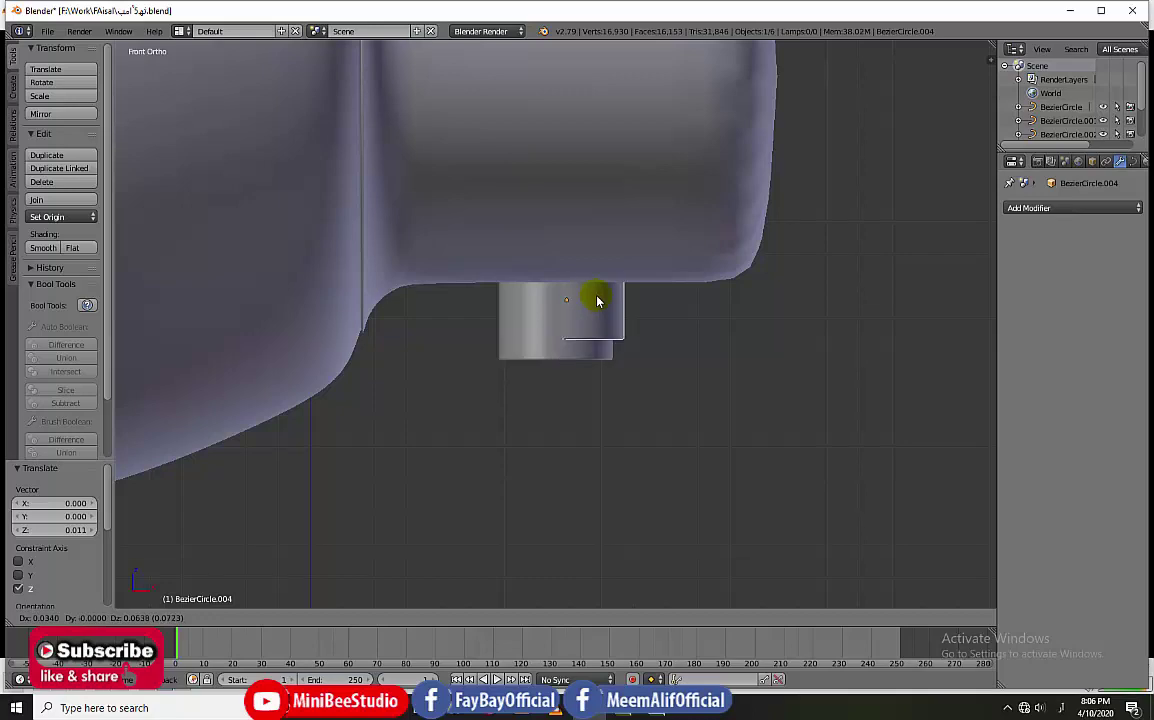
right_click(604, 327)
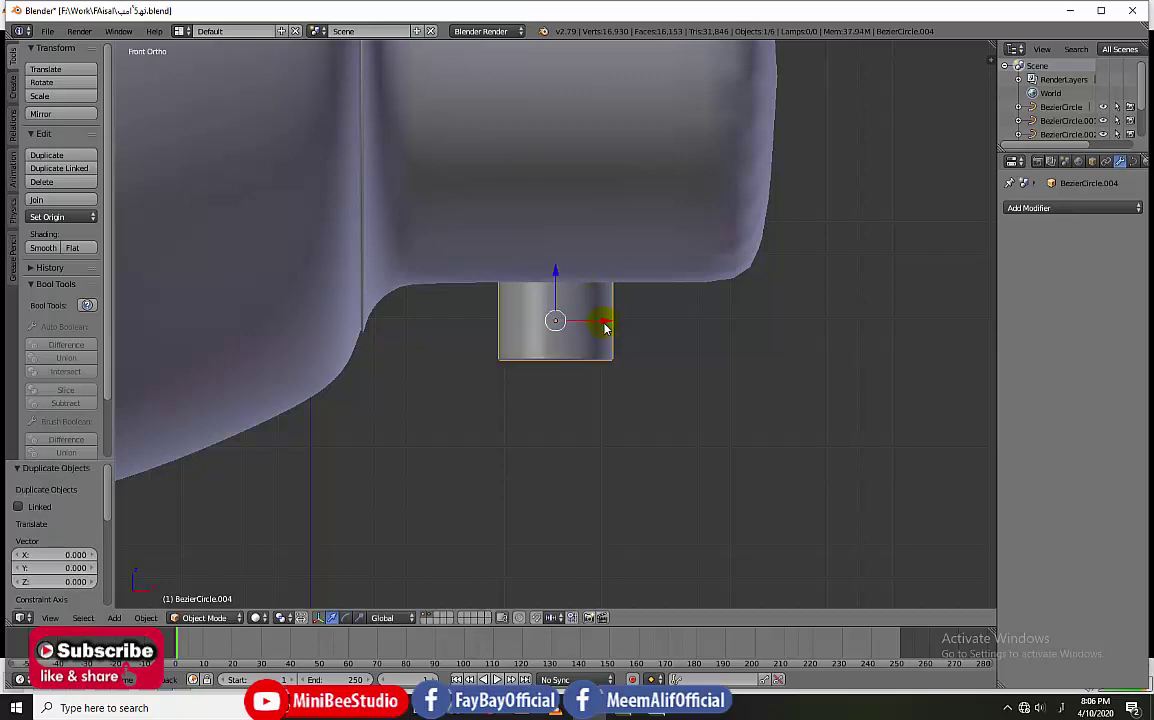
key(s)
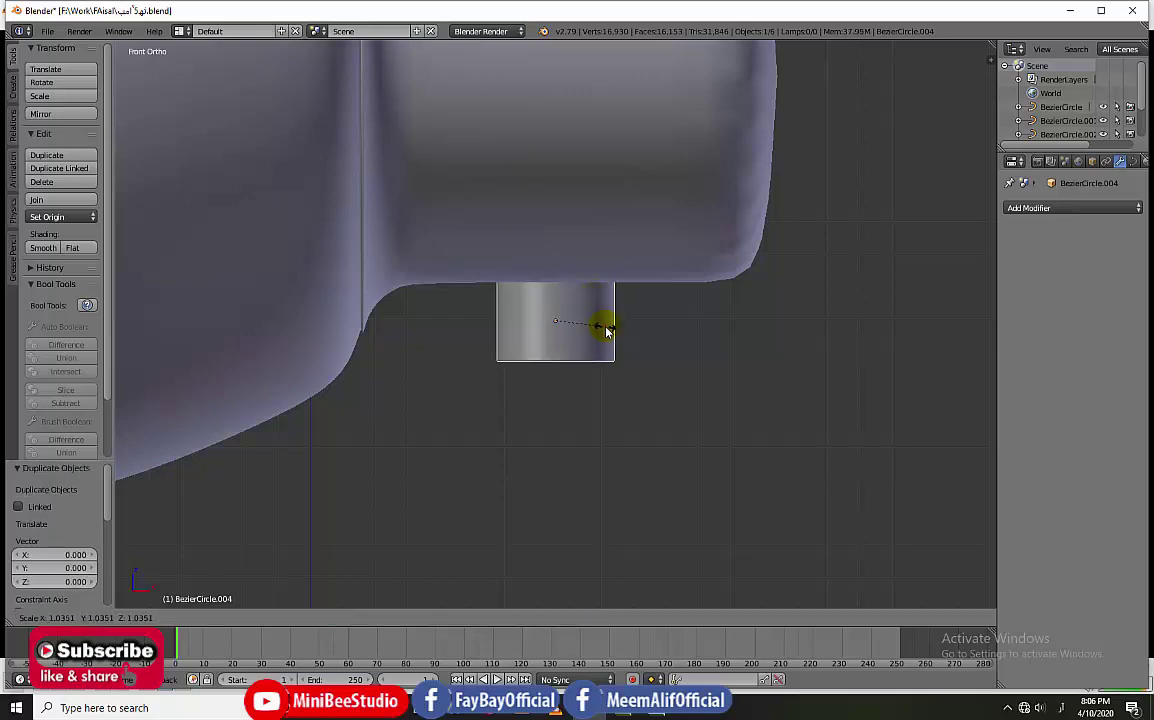
click(612, 330)
drag(556, 258, 554, 205)
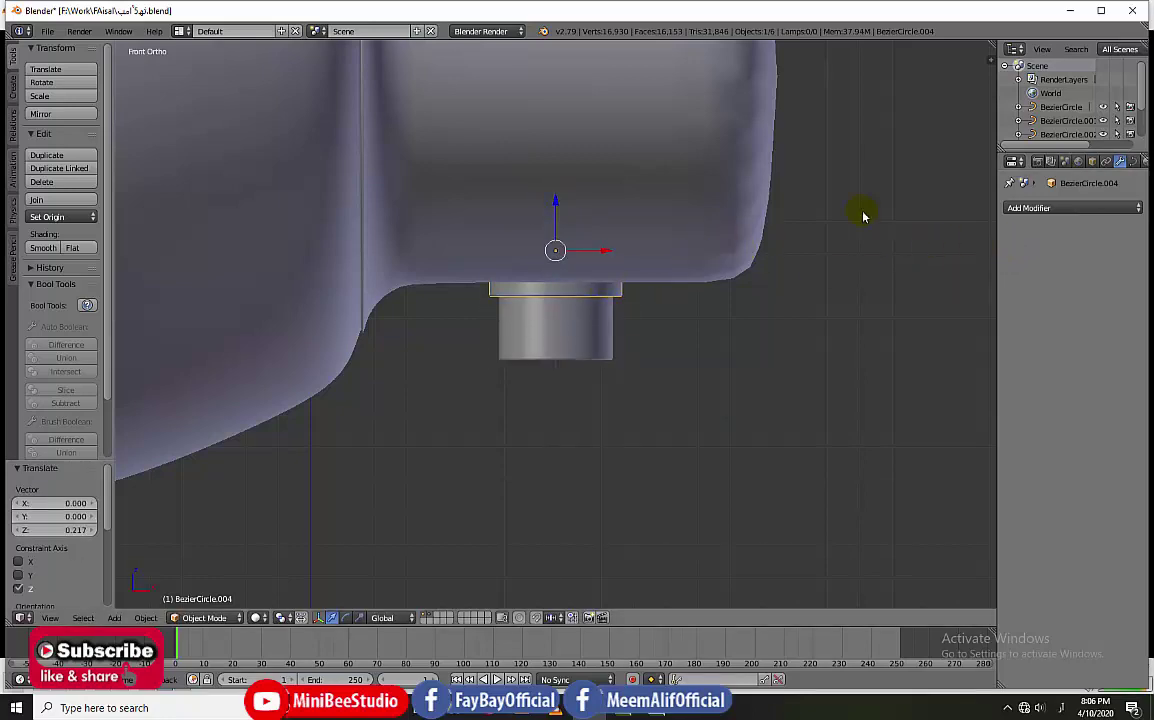
Step: Shorten the wider ring's curve extrusion to 0.650
click(1133, 161)
scroll(1020, 411, down, 3)
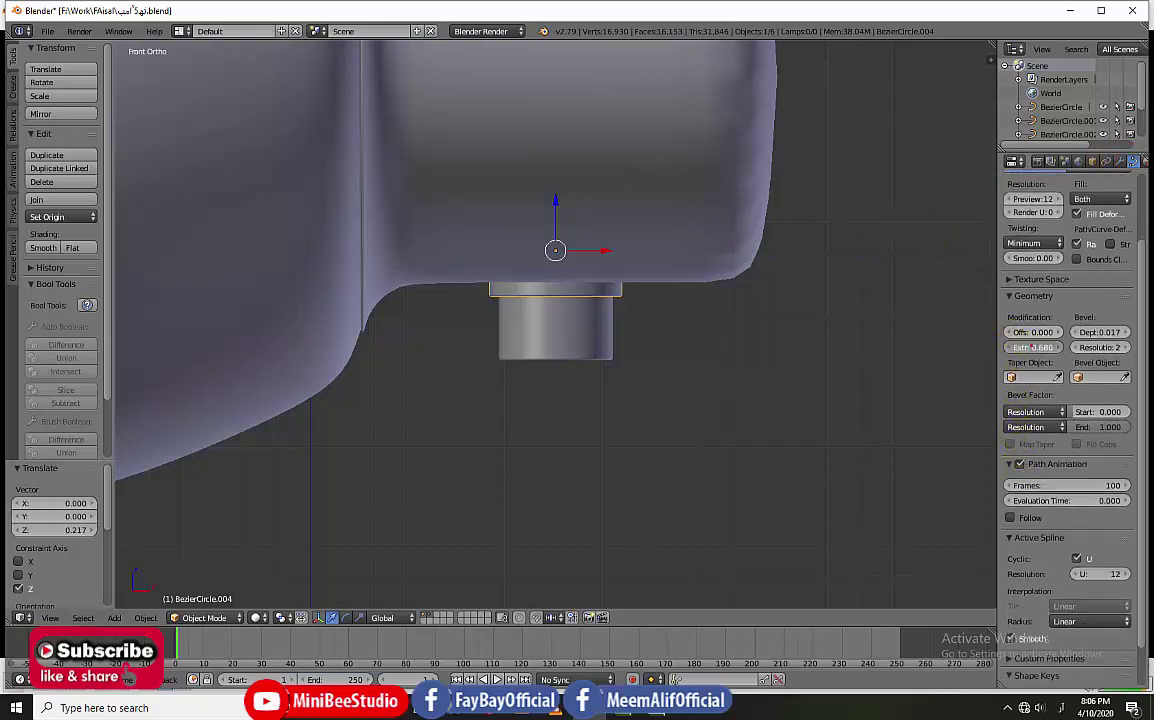
drag(1030, 347, 945, 313)
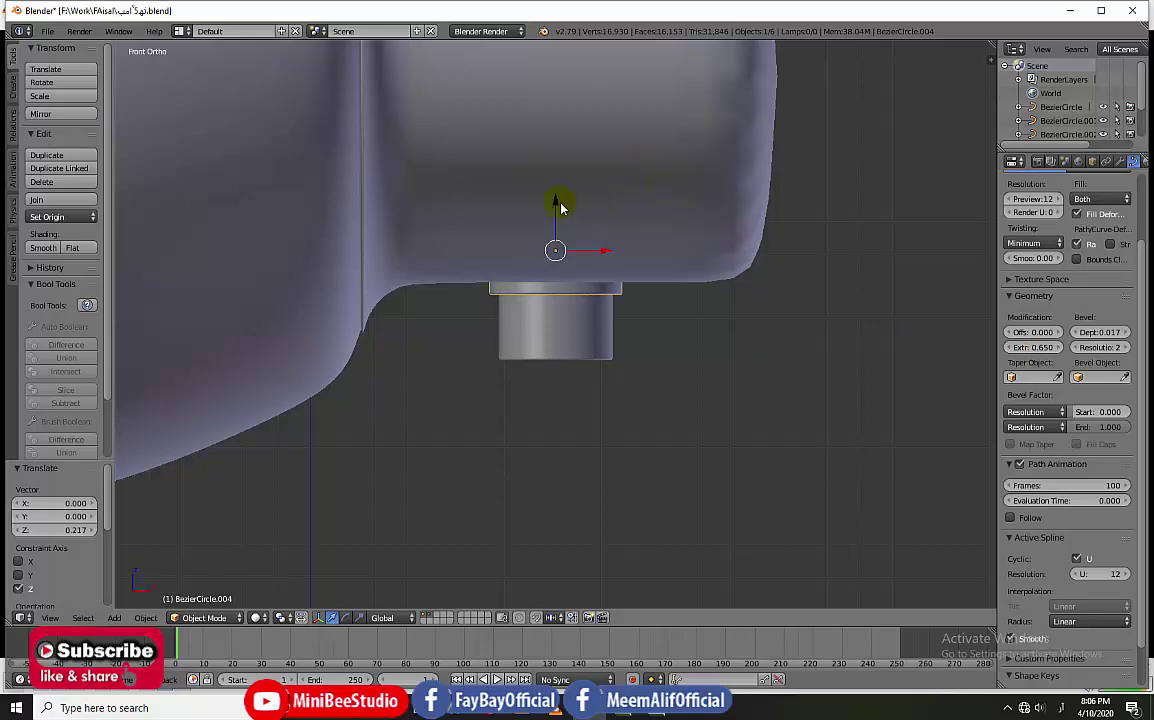
drag(557, 203, 556, 201)
scroll(618, 316, down, 2)
scroll(627, 340, down, 3)
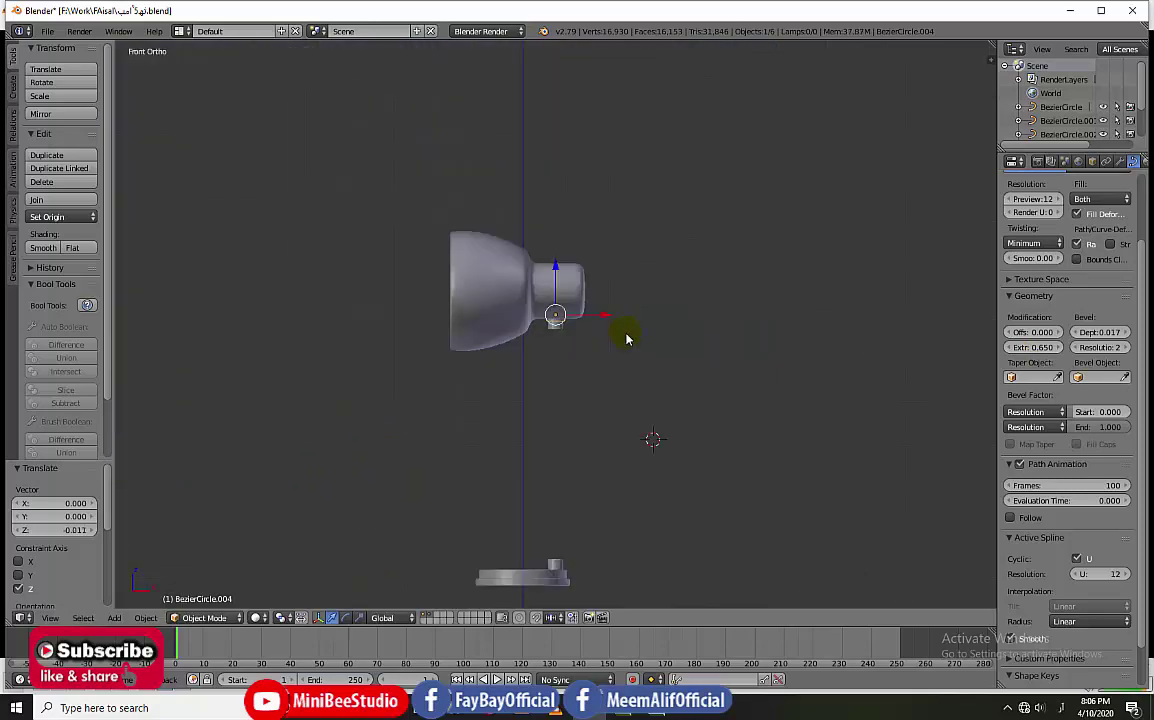
scroll(627, 340, down, 3)
Step: Duplicate the base stub BezierCircle.002 in place, scale the copy to 1.177 and lower it
right_click(550, 468)
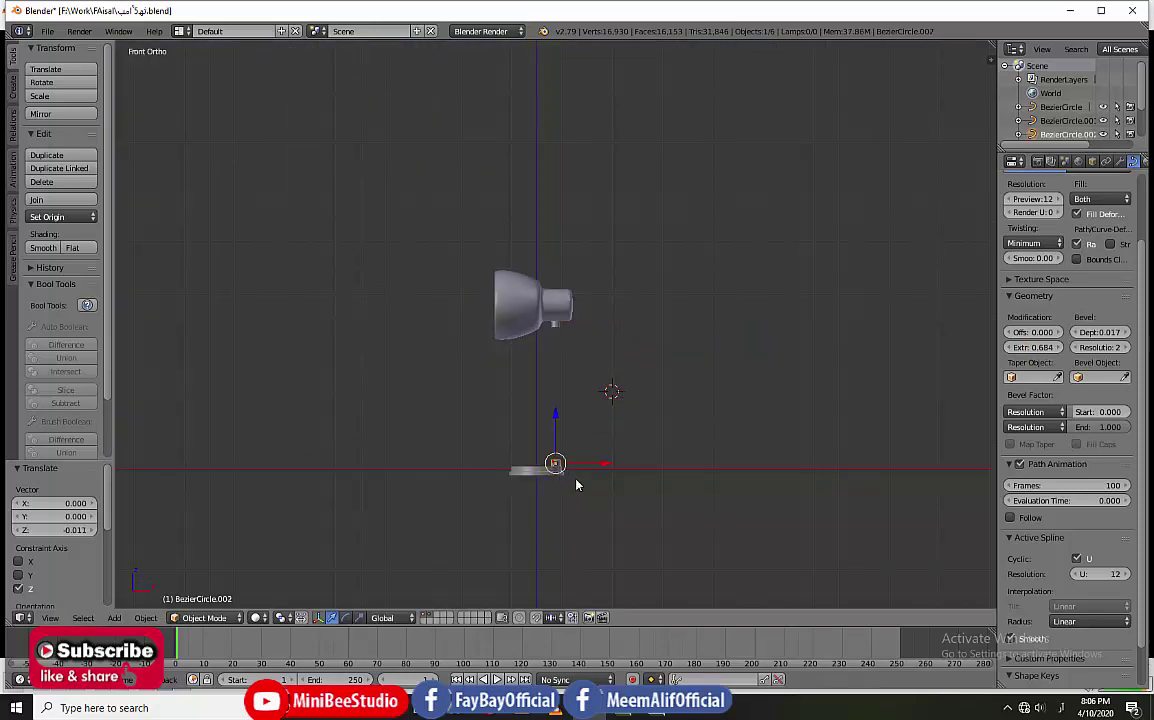
key(KP_Decimal)
scroll(543, 430, down, 5)
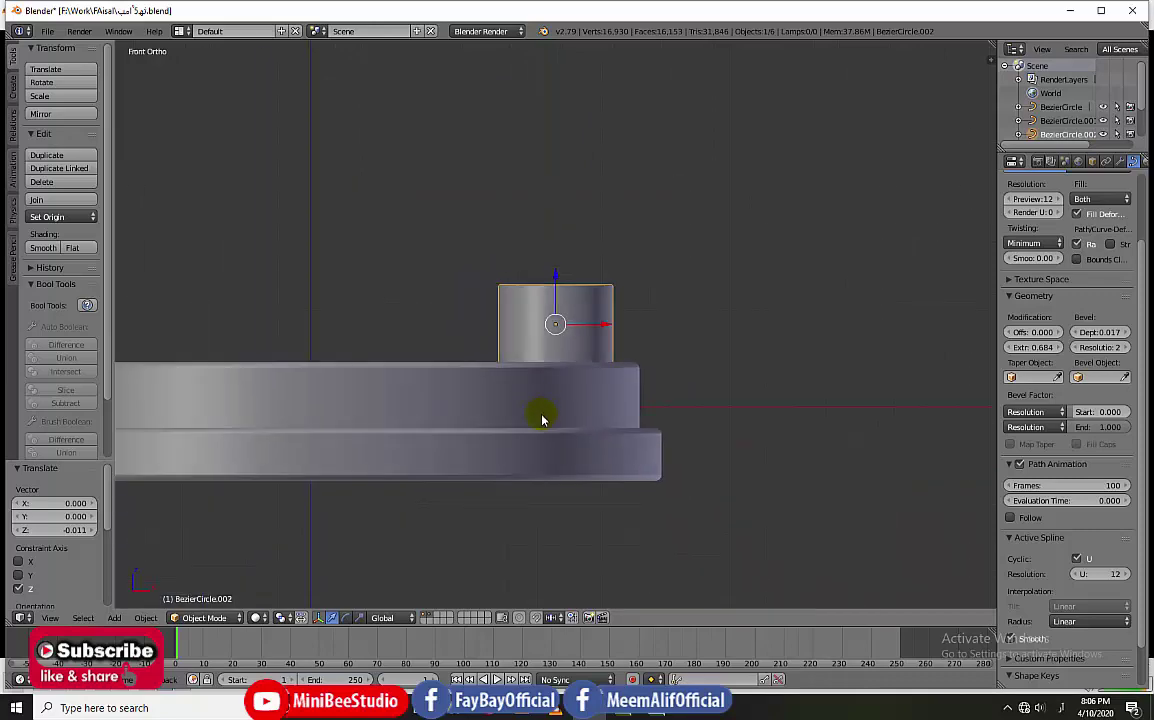
middle_drag(543, 411, 534, 421)
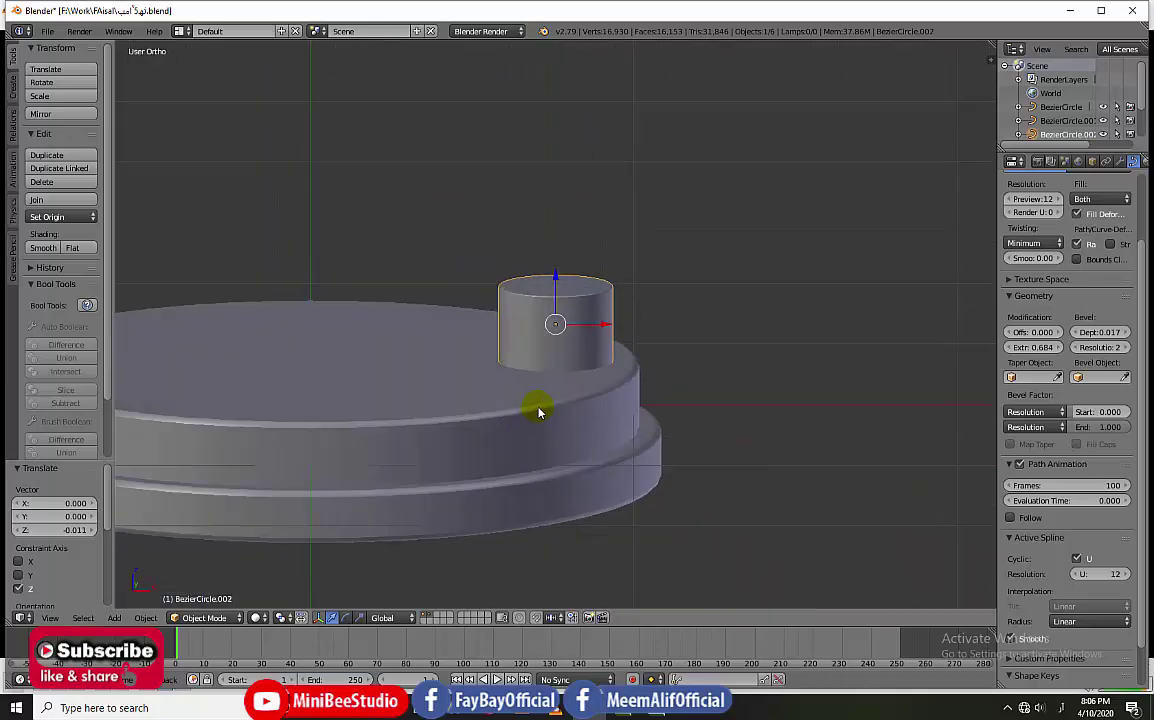
key(shift+d)
right_click(541, 400)
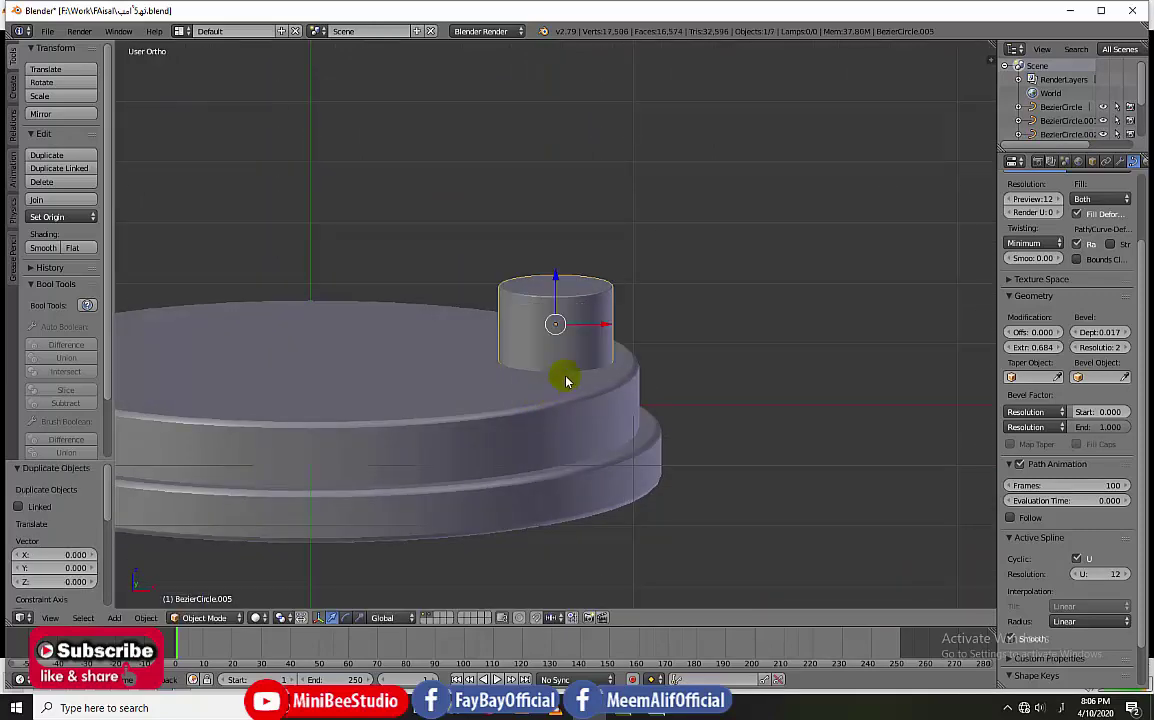
key(s)
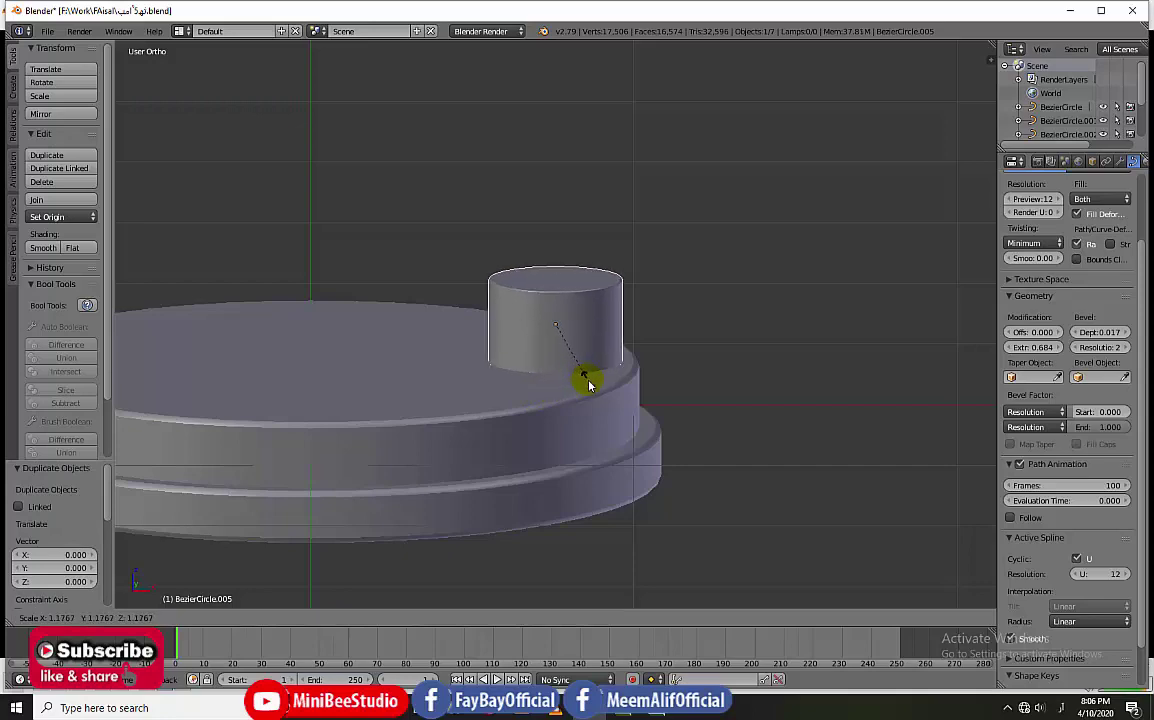
click(589, 386)
key(g)
key(z)
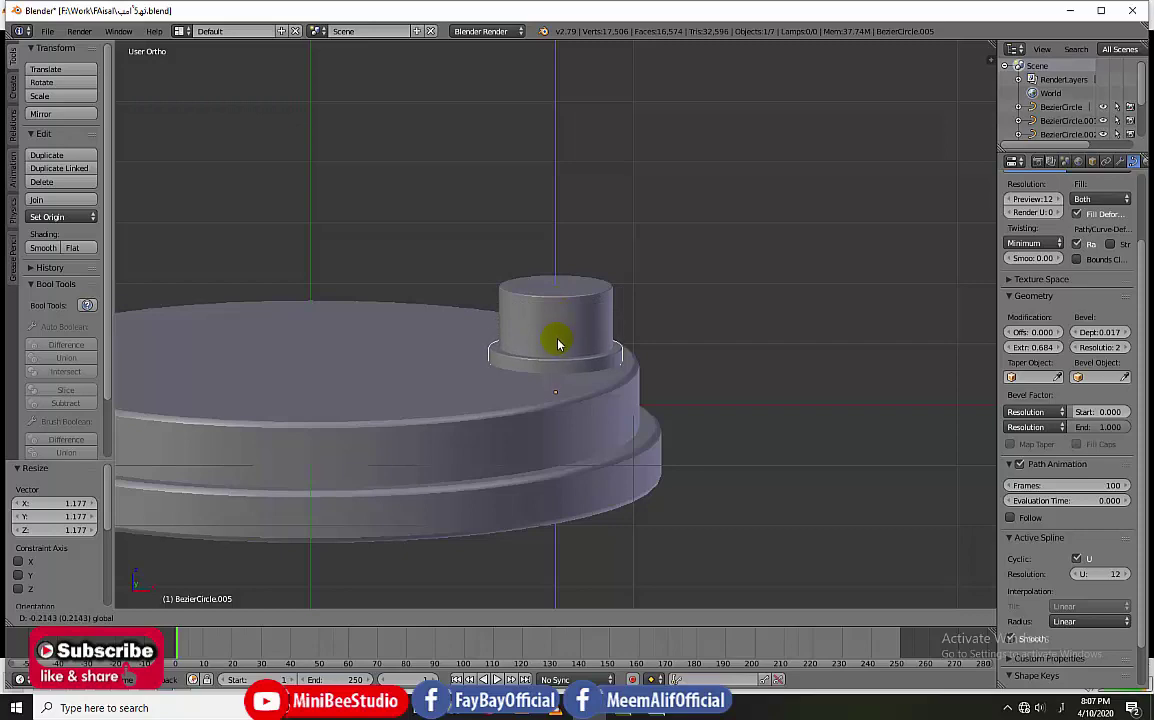
click(555, 334)
Step: Reduce the ring's extrusion to 0.540, adjust its height, and switch to an empty layer
mouse_move(1033, 347)
mouse_down()
mouse_move(938, 311)
mouse_move(903, 353)
mouse_up()
key(g)
key(z)
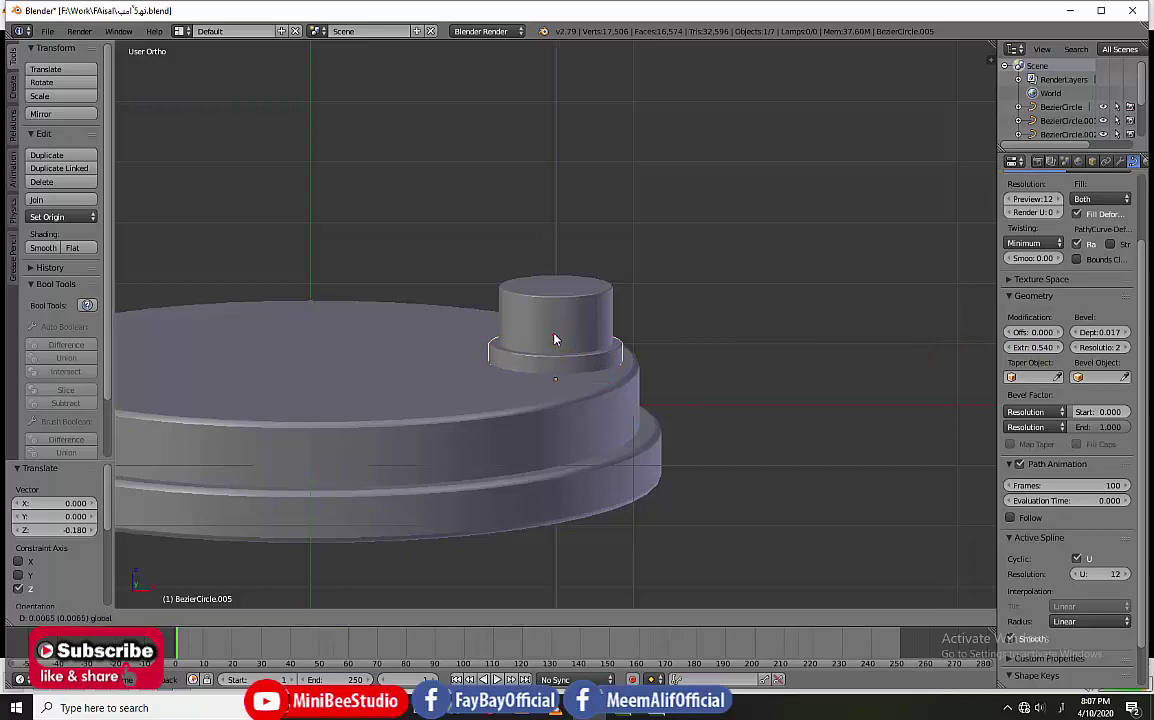
click(554, 337)
key(KP_Decimal)
scroll(690, 375, down, 2)
scroll(551, 245, up, 1)
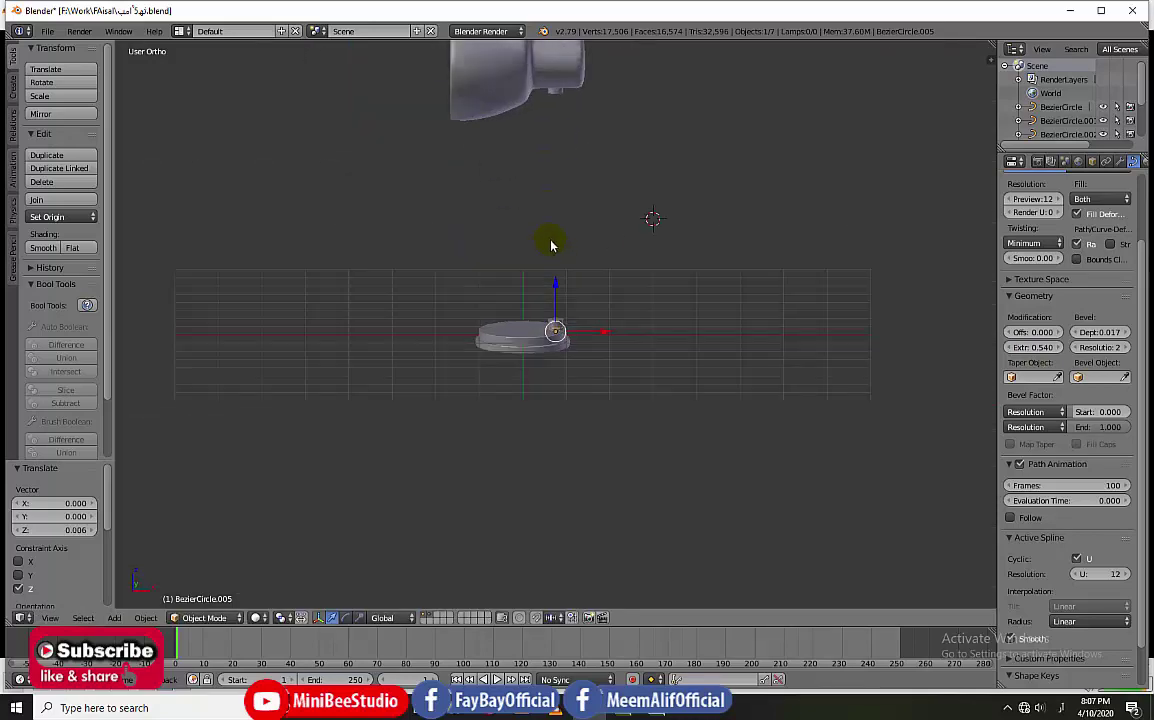
scroll(553, 262, down, 1)
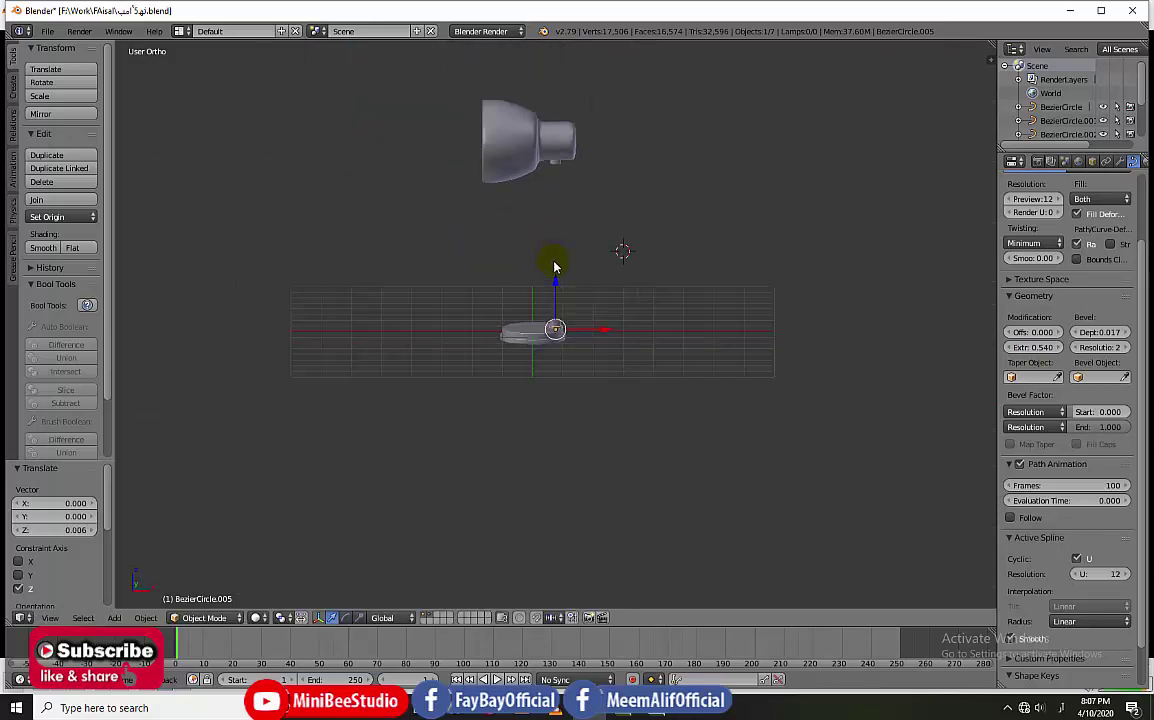
click(438, 617)
Step: Add a 32-vertex mesh circle at the world origin
scroll(545, 287, up, 1)
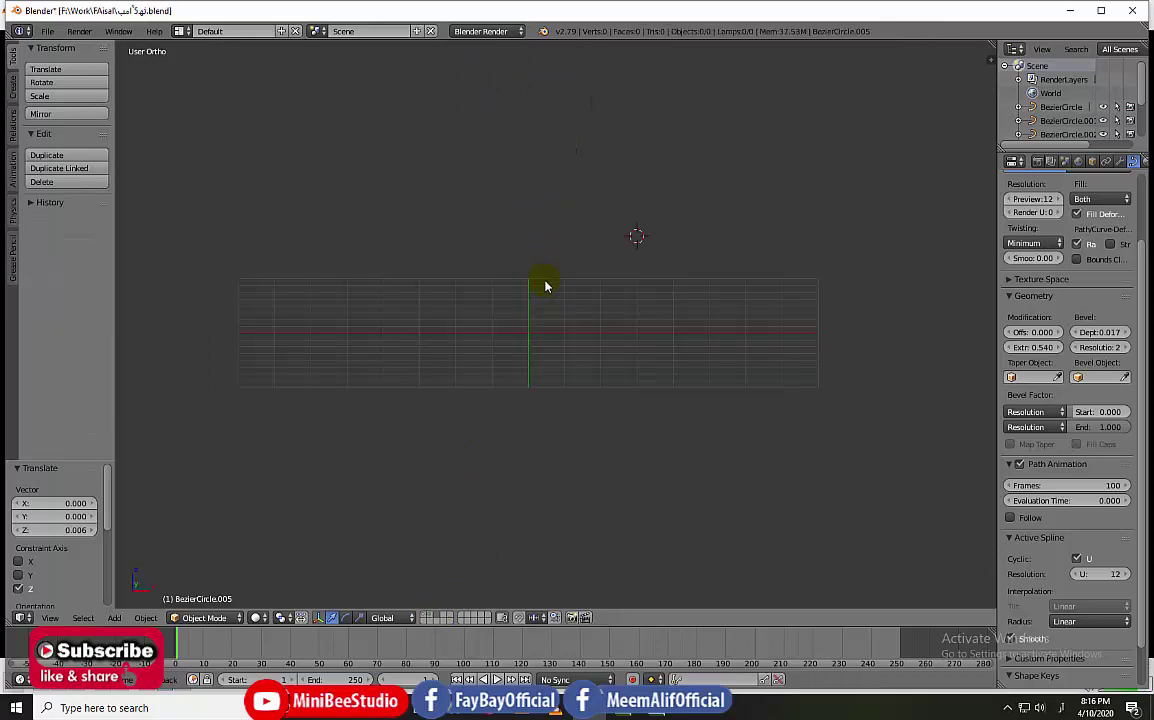
key(shift+c)
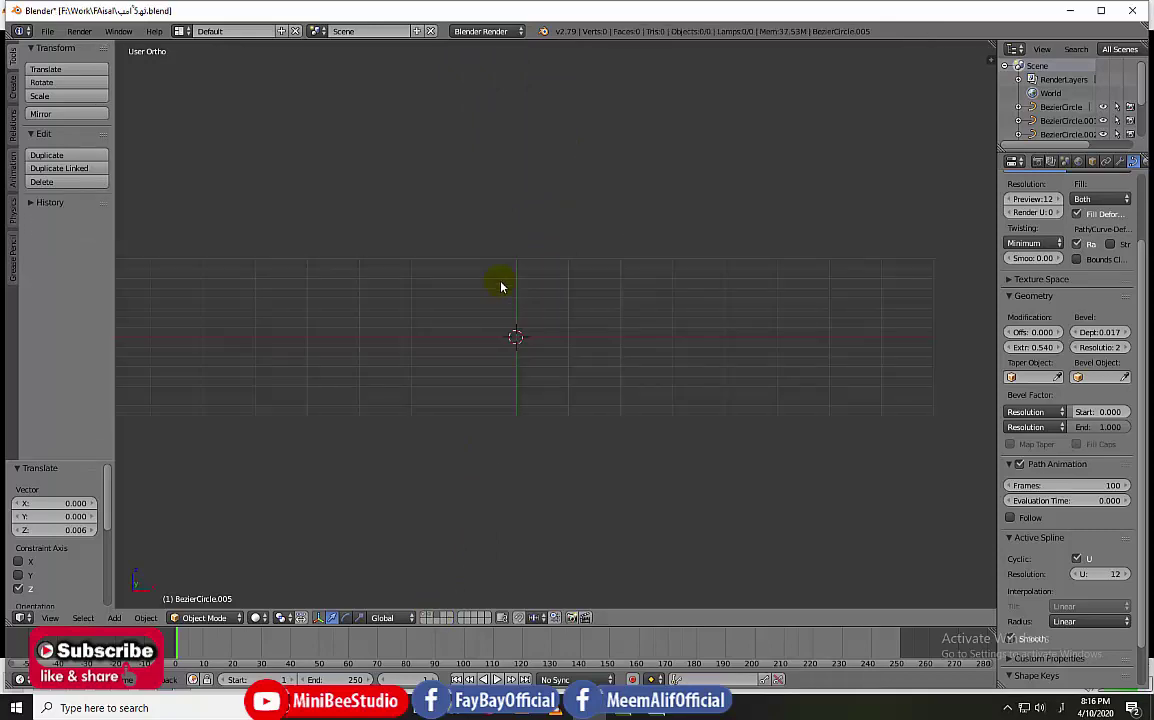
key(shift+a)
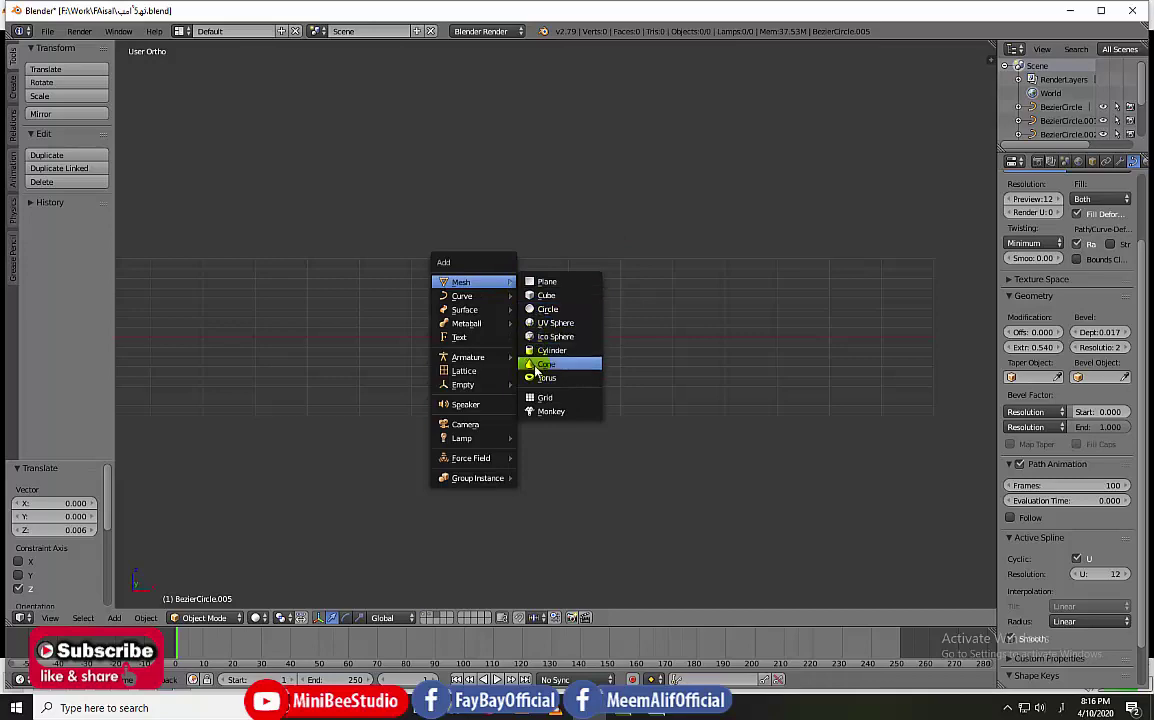
mouse_move(462, 282)
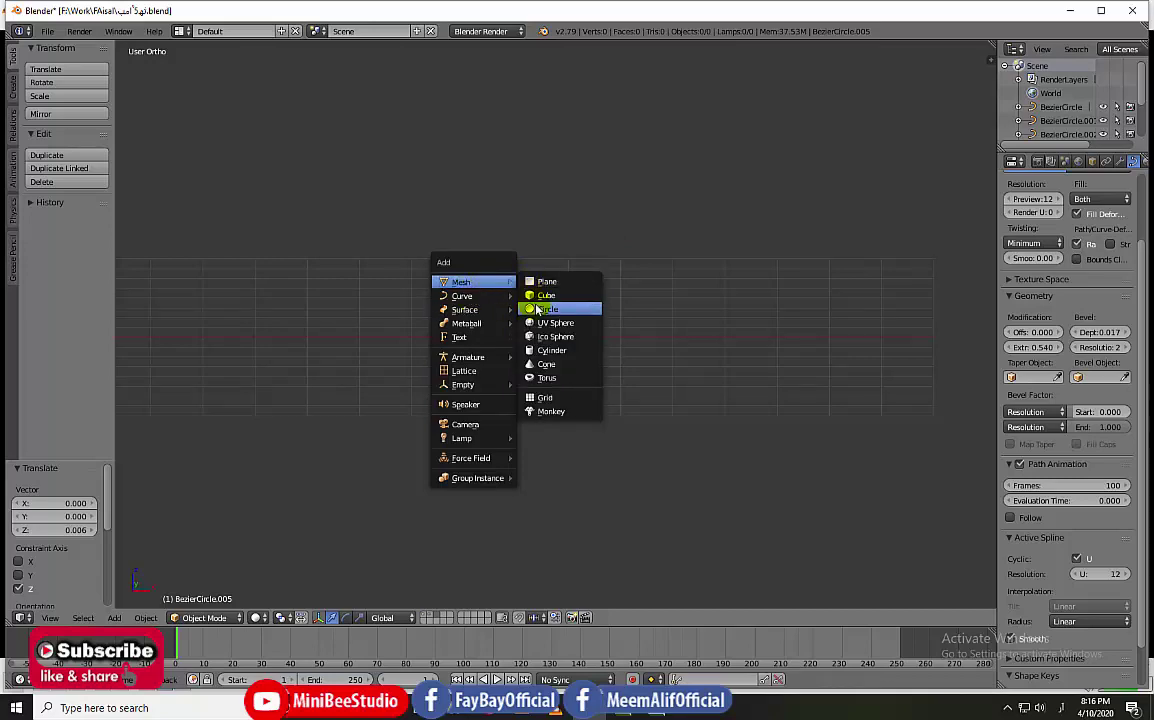
click(545, 316)
scroll(462, 306, up, 3)
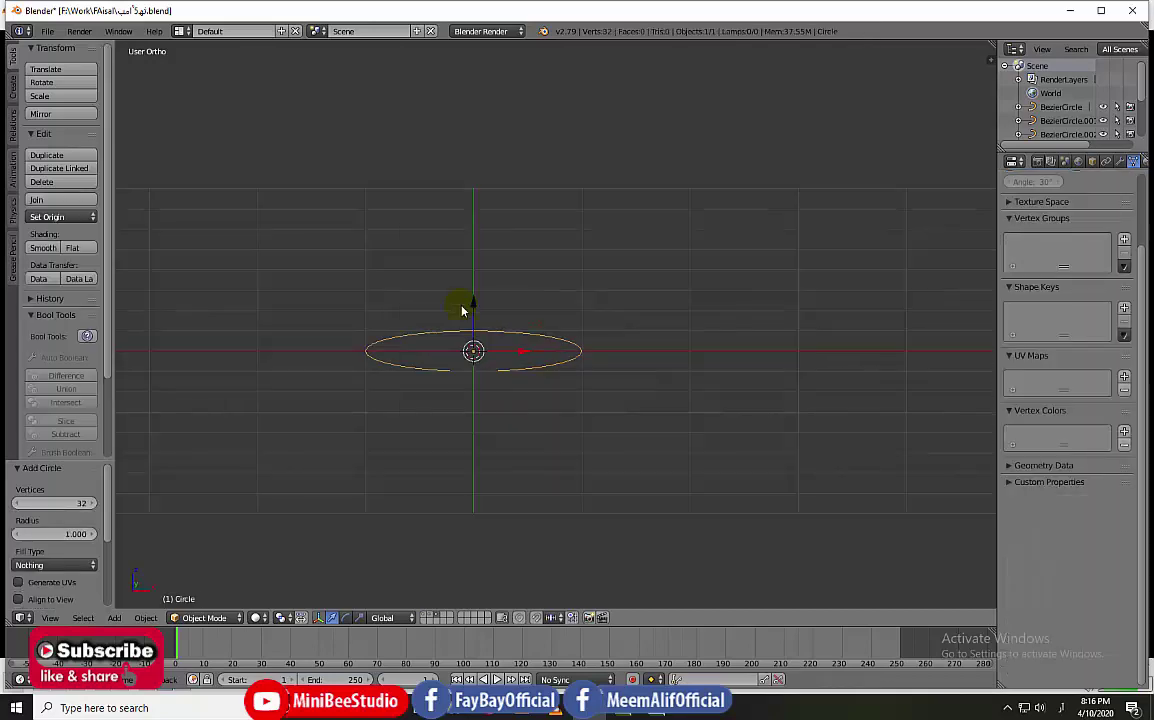
Step: Extrude the circle's edges 0.271 straight up along Z into a thin ring wall
key(Tab)
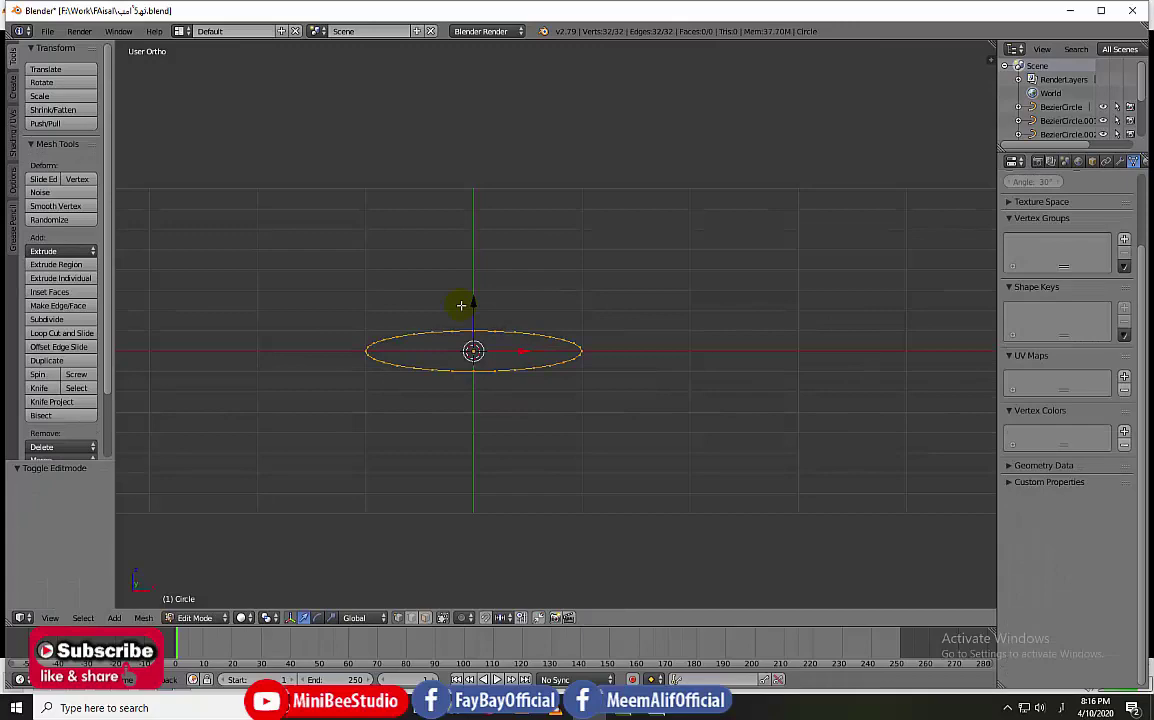
key(e)
key(z)
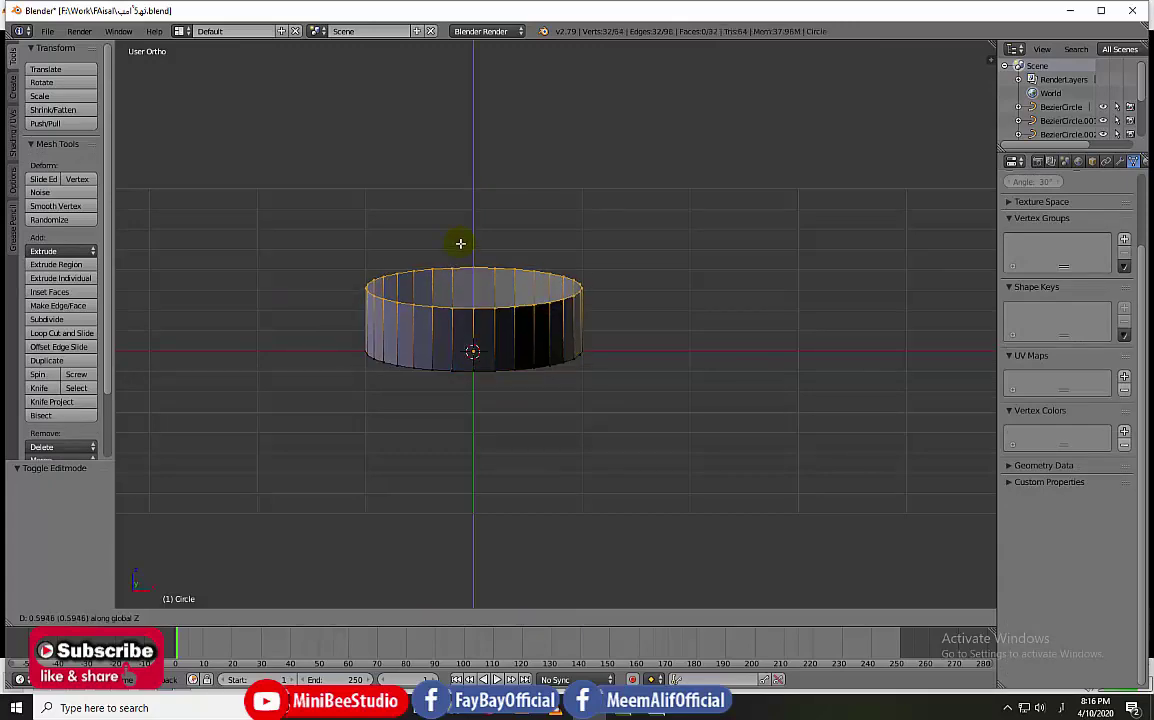
click(461, 276)
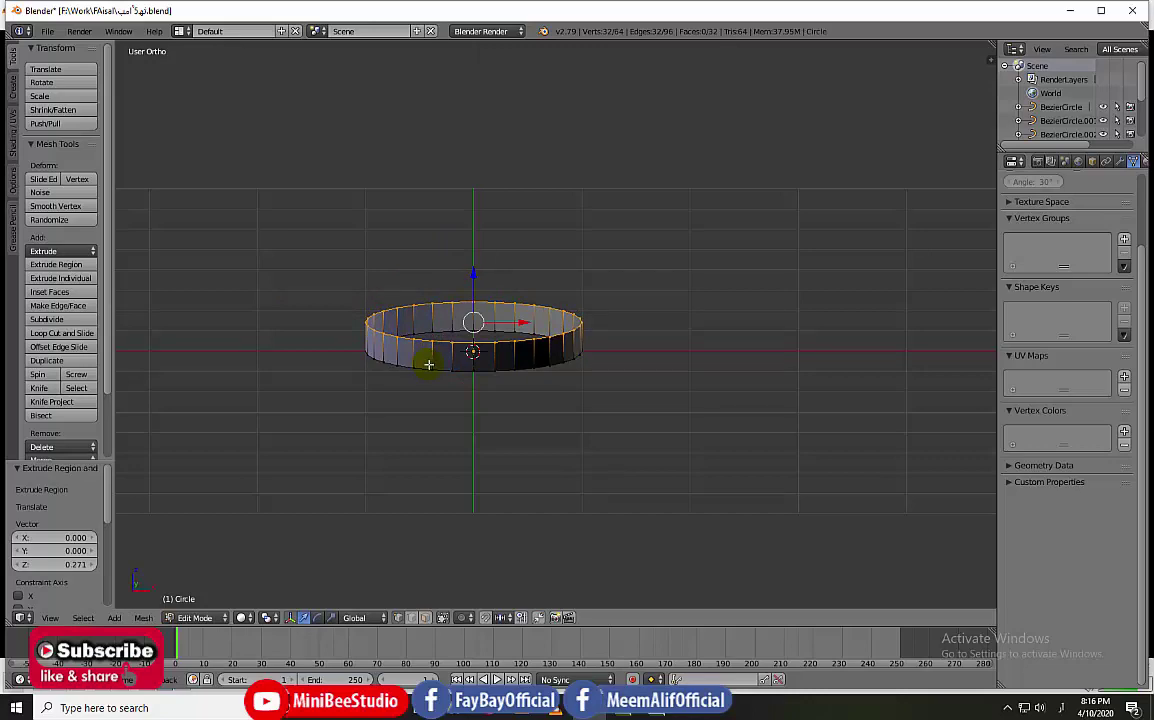
Step: Cut two centred horizontal edge loops around the ring wall
key(ctrl+r)
scroll(428, 364, up, 1)
click(428, 364)
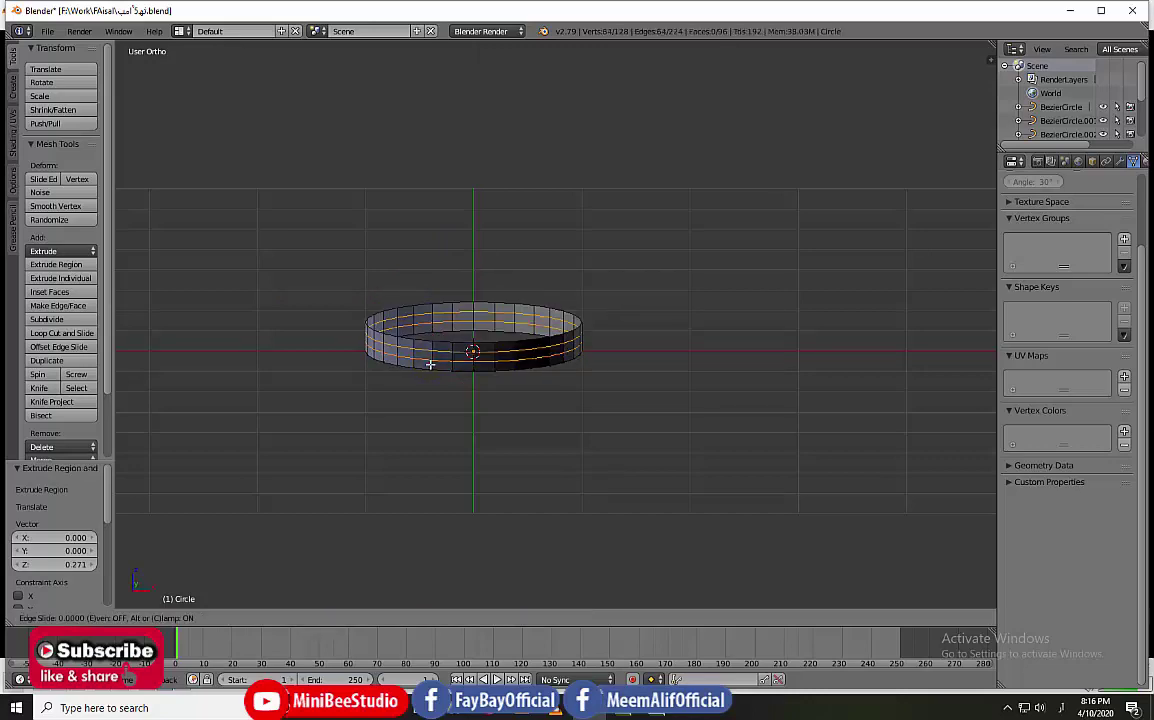
key(0)
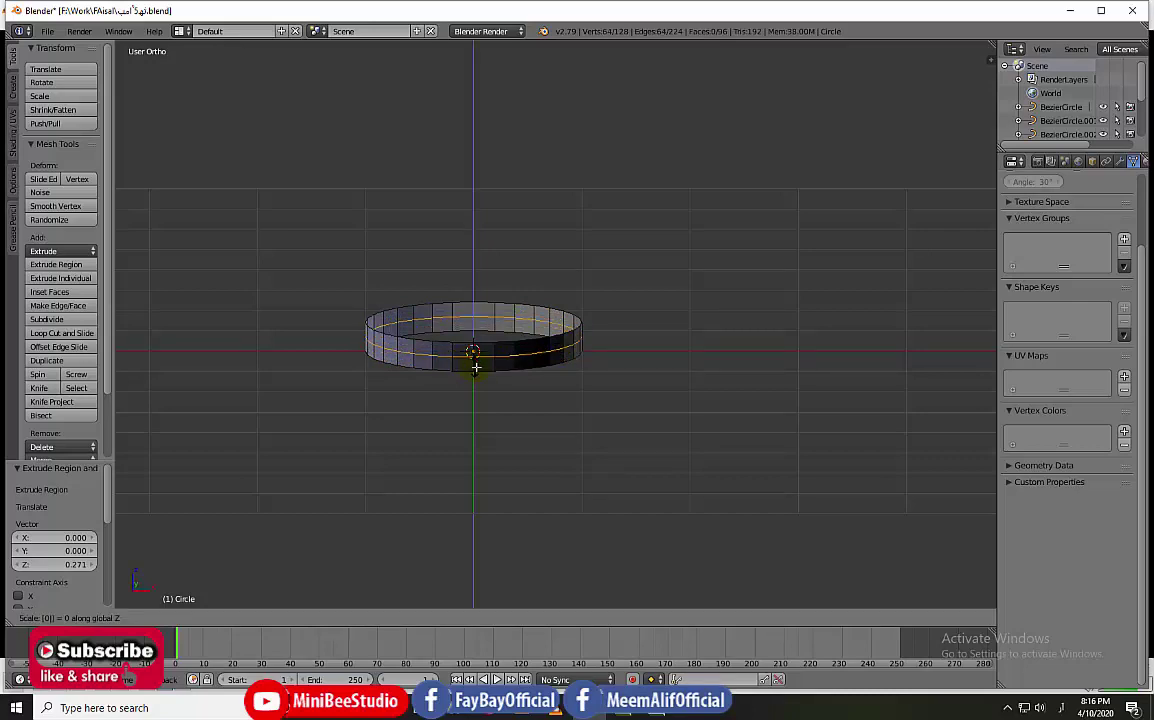
key(Return)
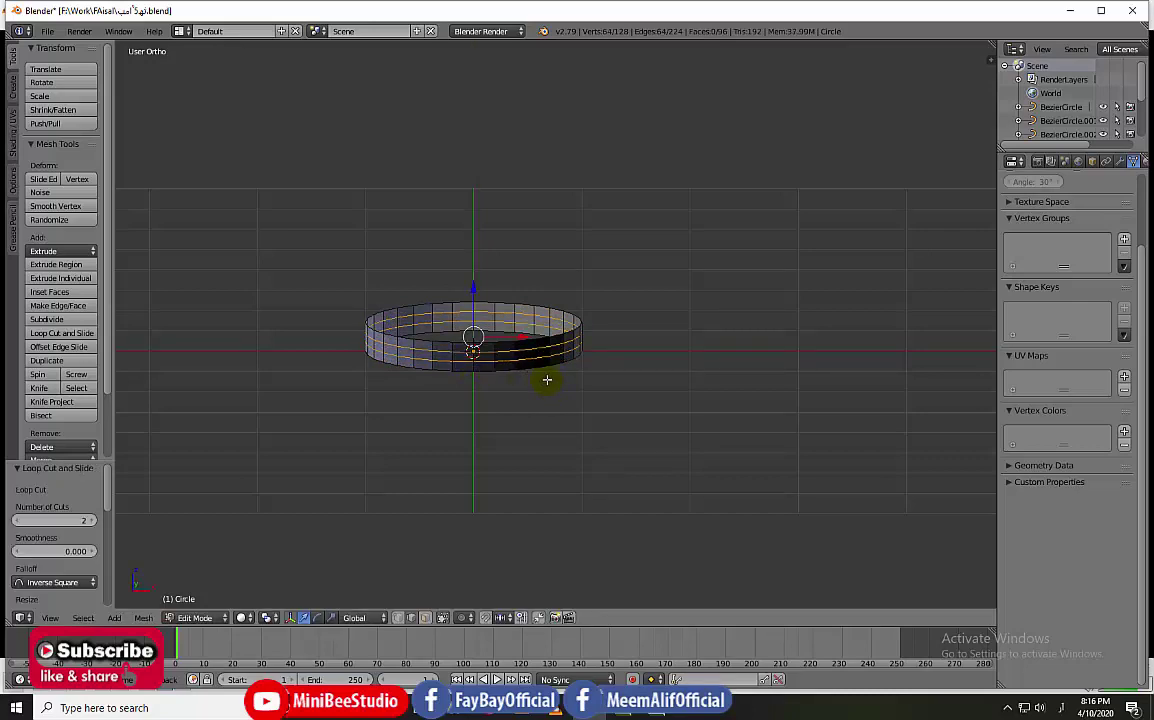
Step: Spread the two middle loops 1.897 apart along Z
key(s)
click(608, 422)
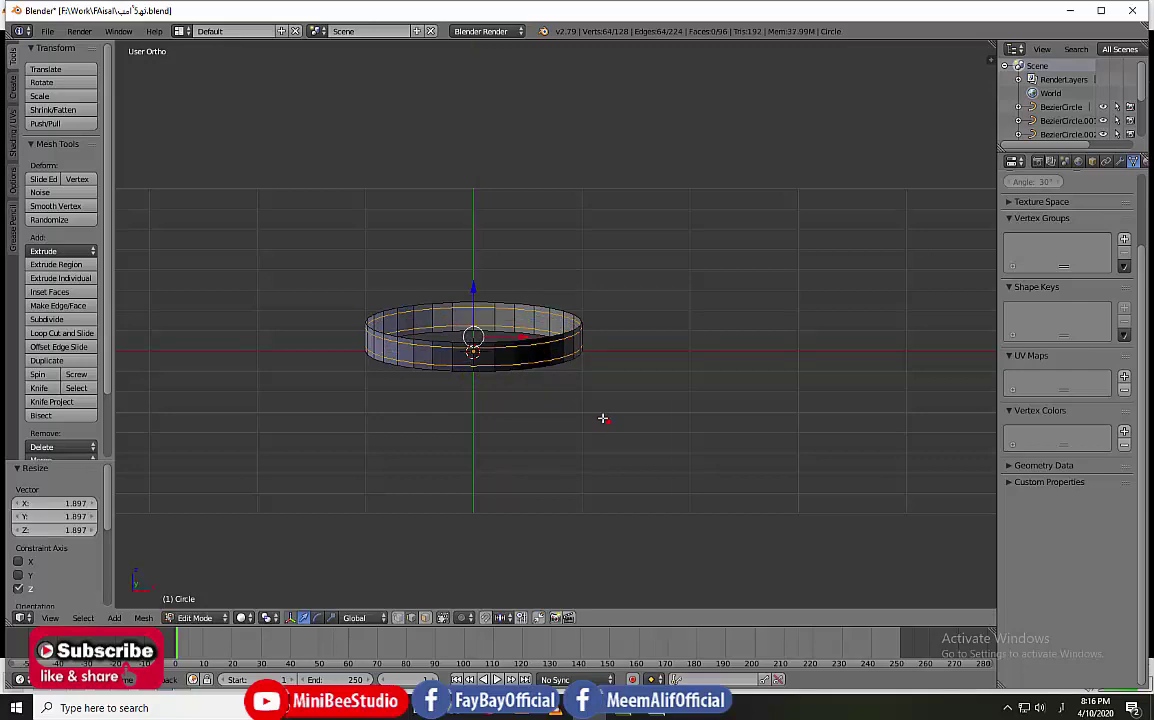
key(s)
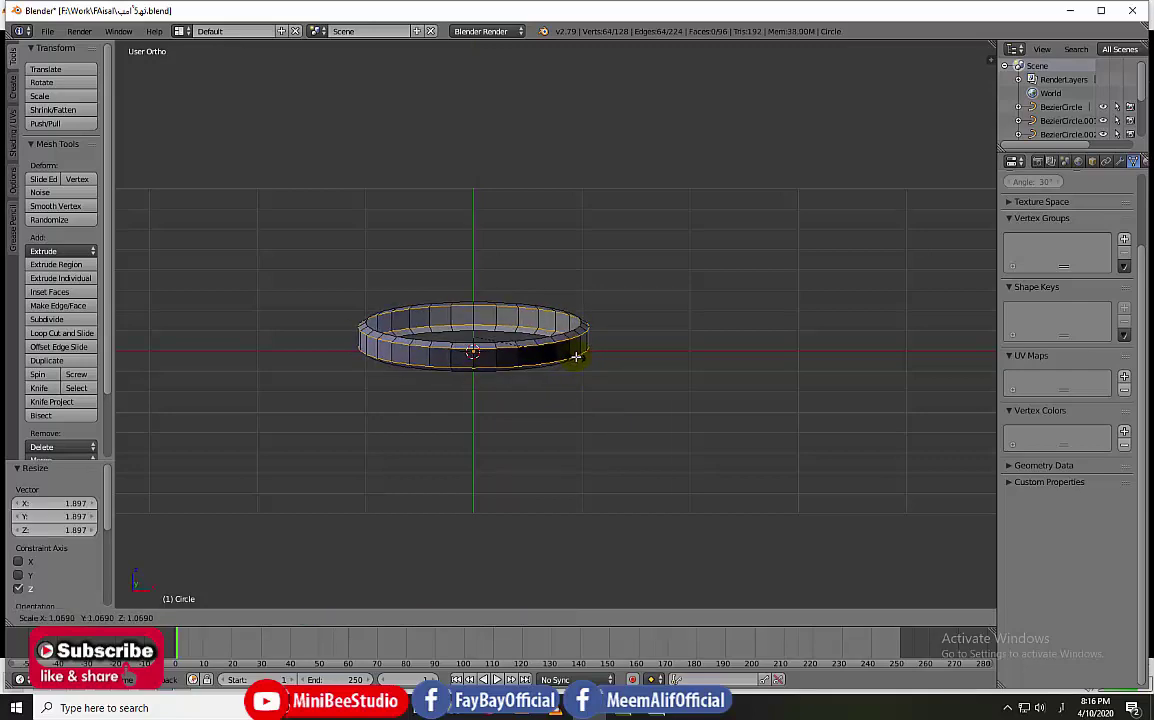
key(x)
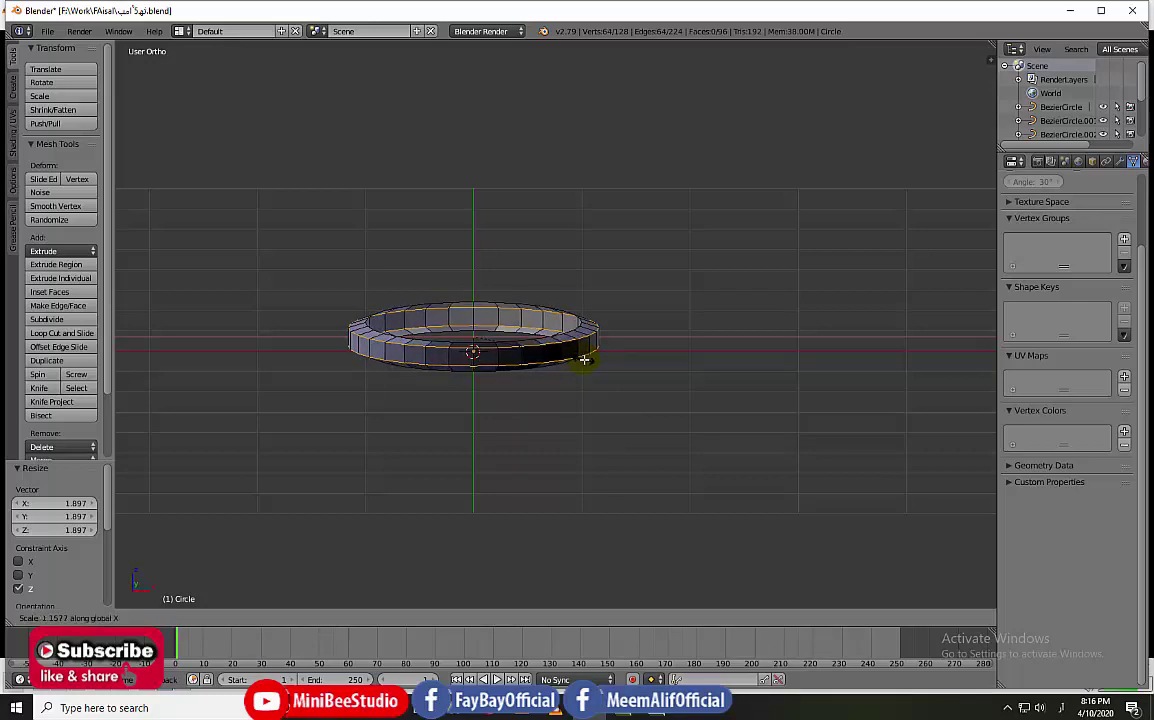
key(Escape)
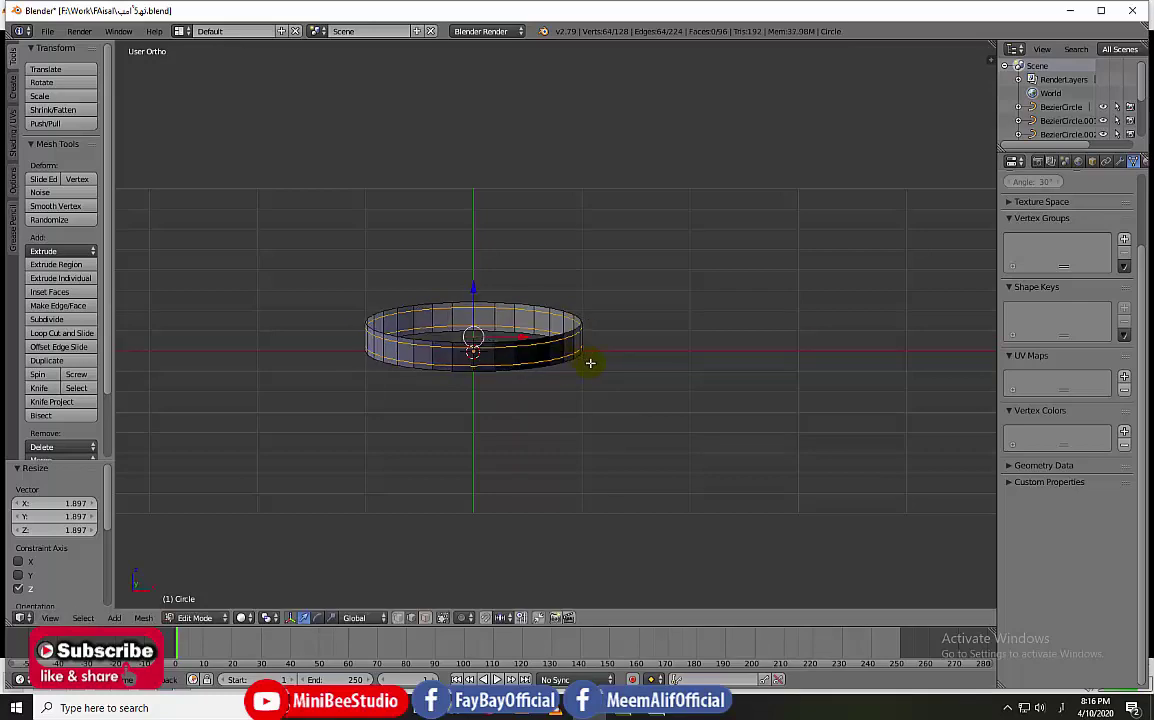
Step: Scale the middle loops outward by 1.054 for a slight bulge, checking from front and above
key(s)
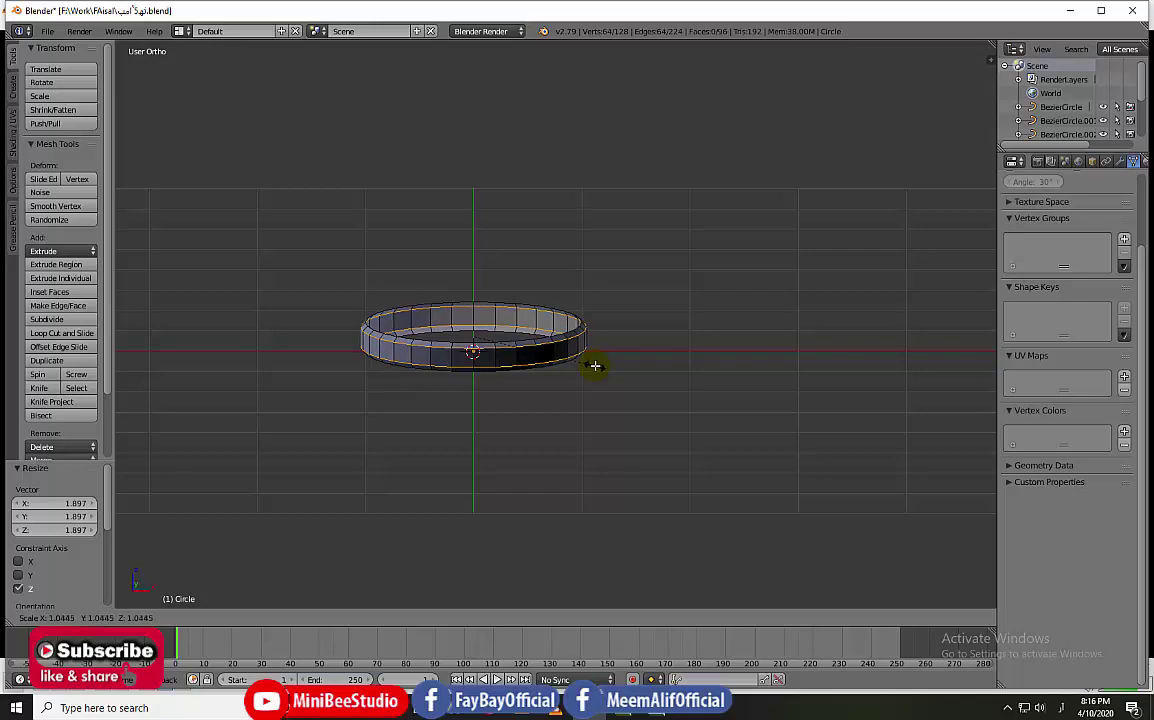
click(595, 368)
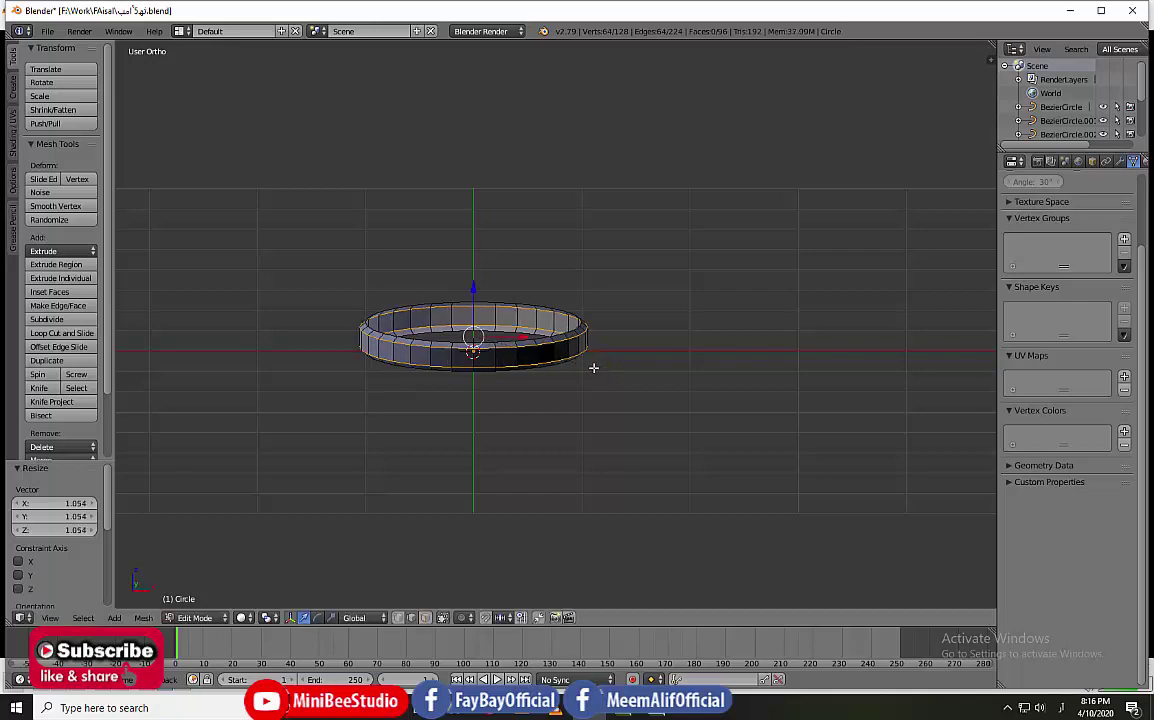
mouse_move(595, 368)
middle_down()
mouse_move(524, 301)
mouse_move(471, 327)
middle_up()
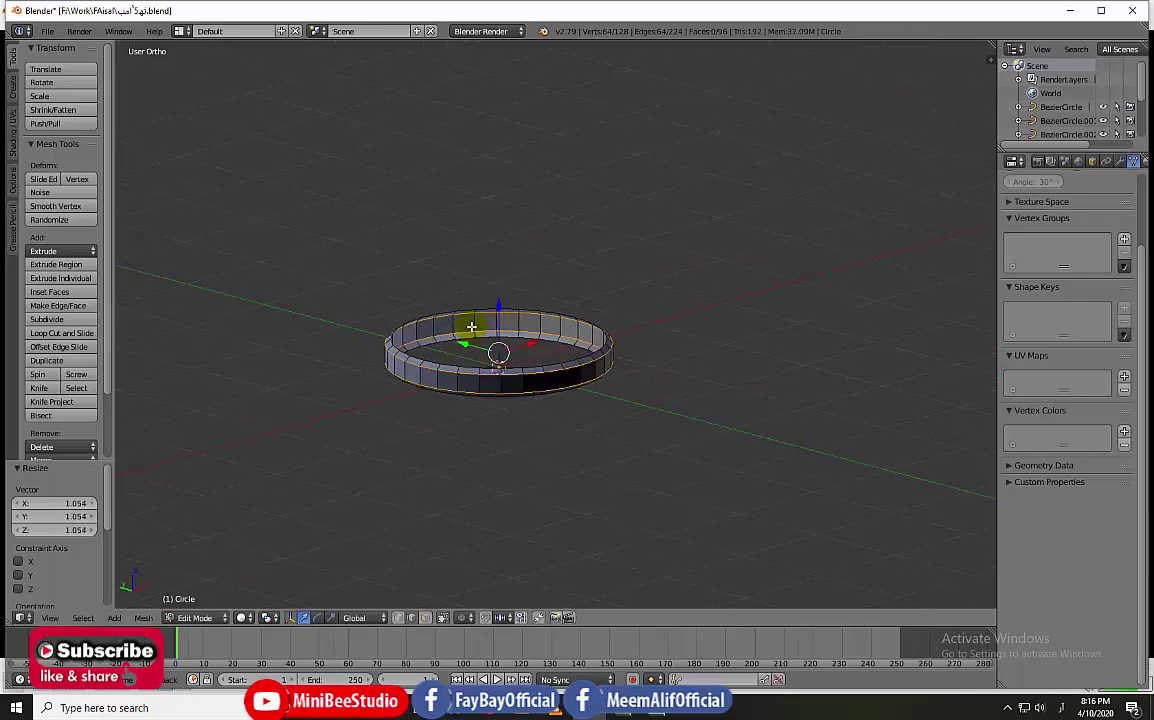
key(KP_1)
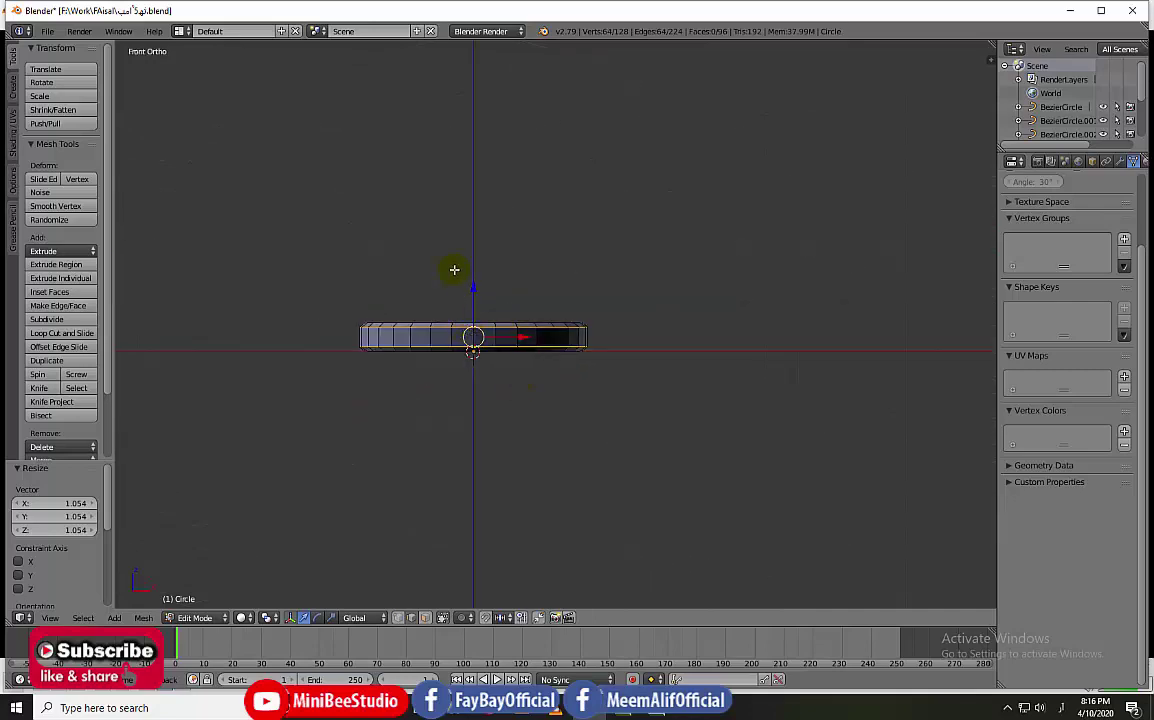
middle_drag(454, 269, 465, 318)
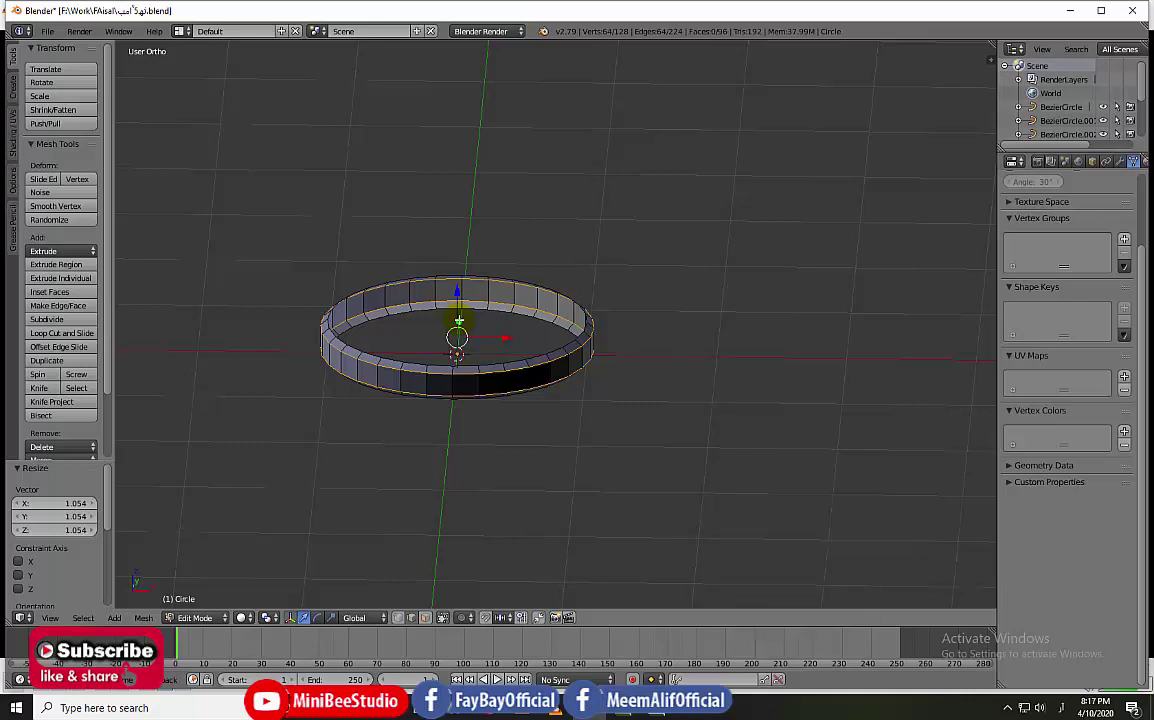
Step: Select the whole ring and add an Array modifier
key(a)
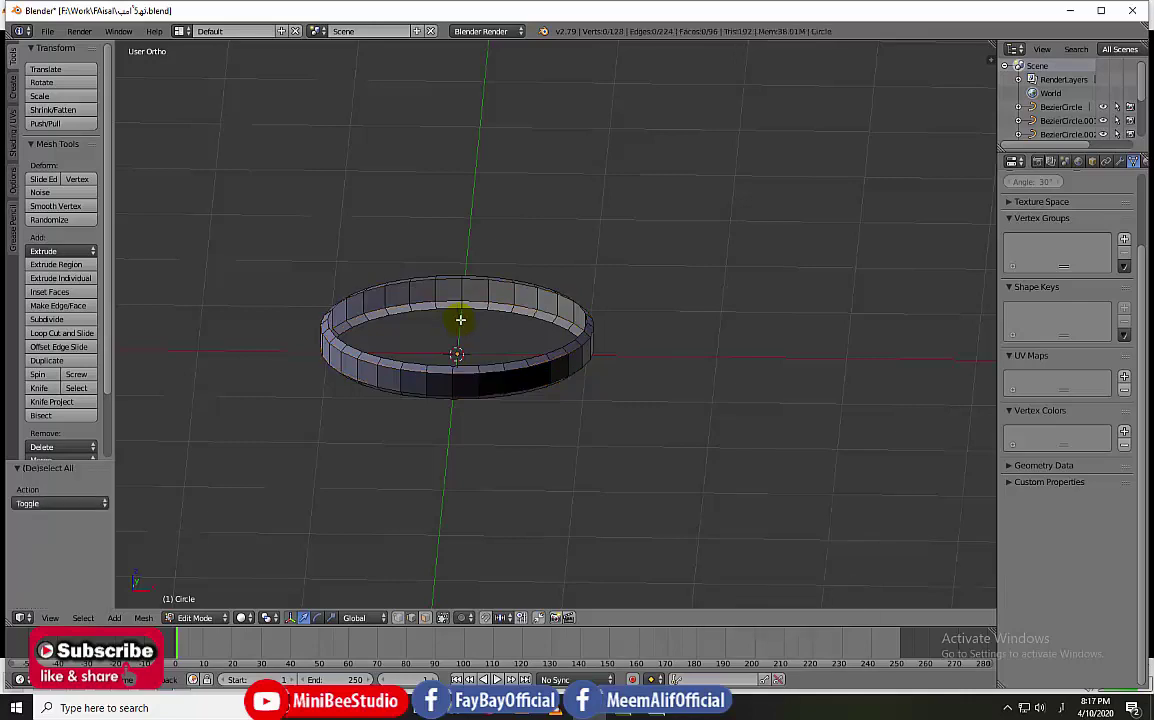
key(a)
click(1119, 161)
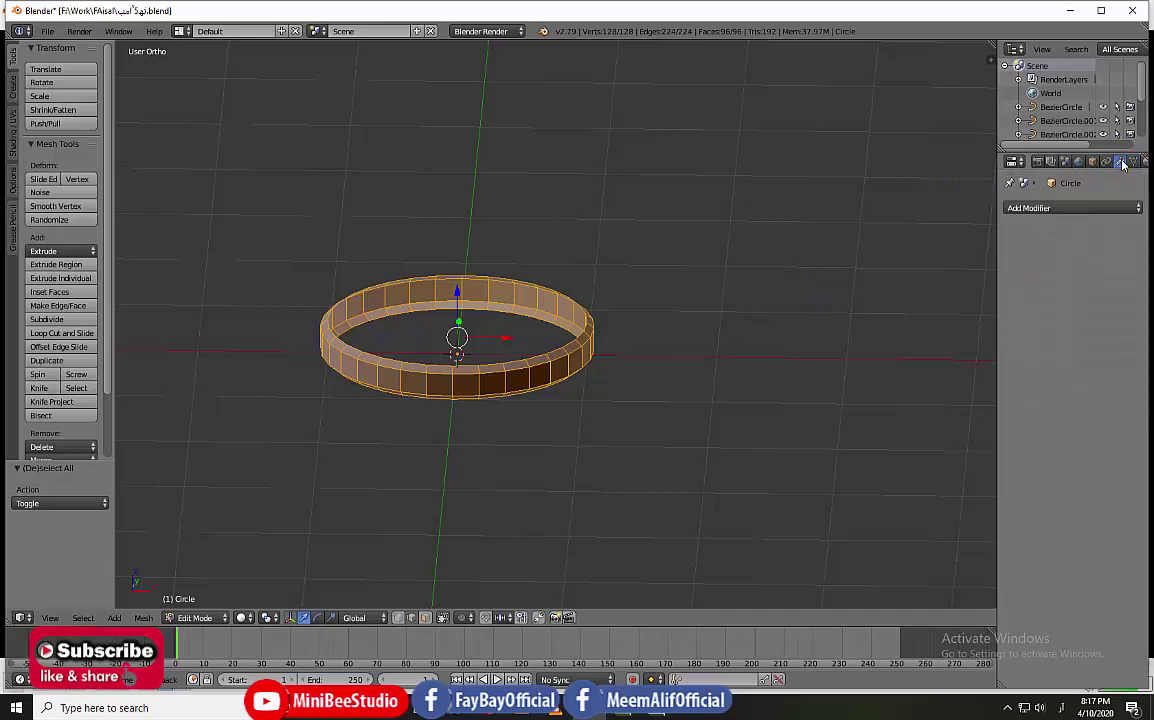
click(1045, 208)
click(852, 239)
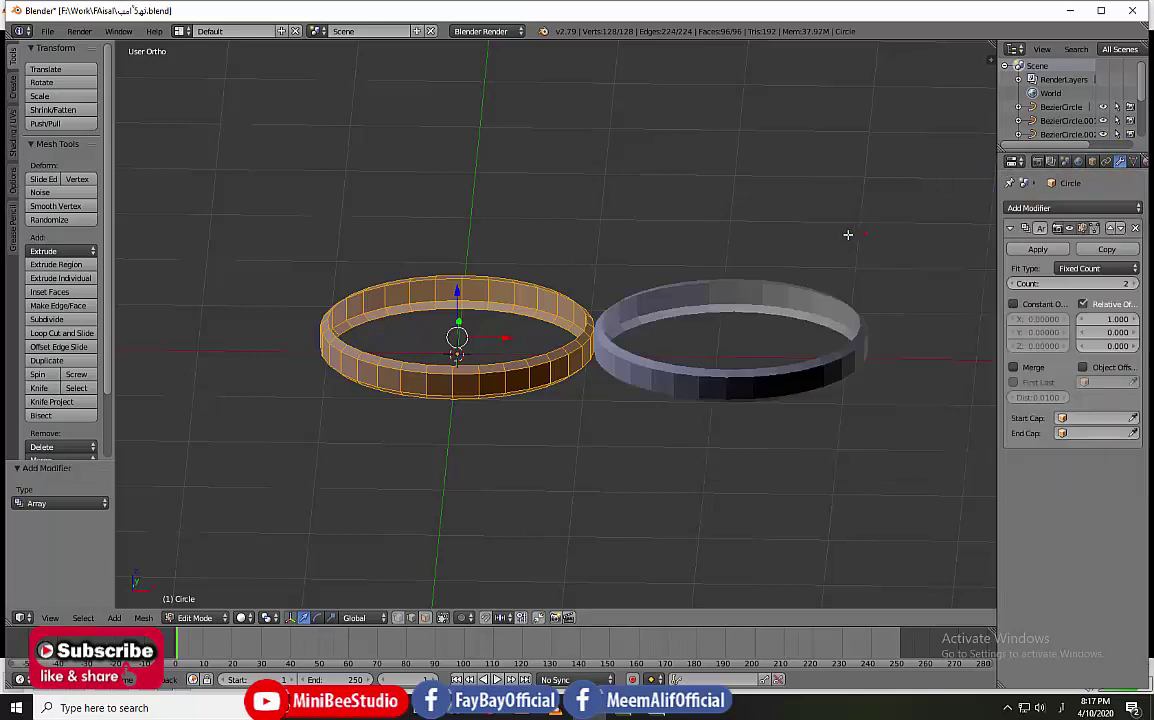
Step: Set the Array relative offset to X 0 and Z 1 so the copy stacks on top
drag(1090, 321, 1080, 321)
click(1105, 316)
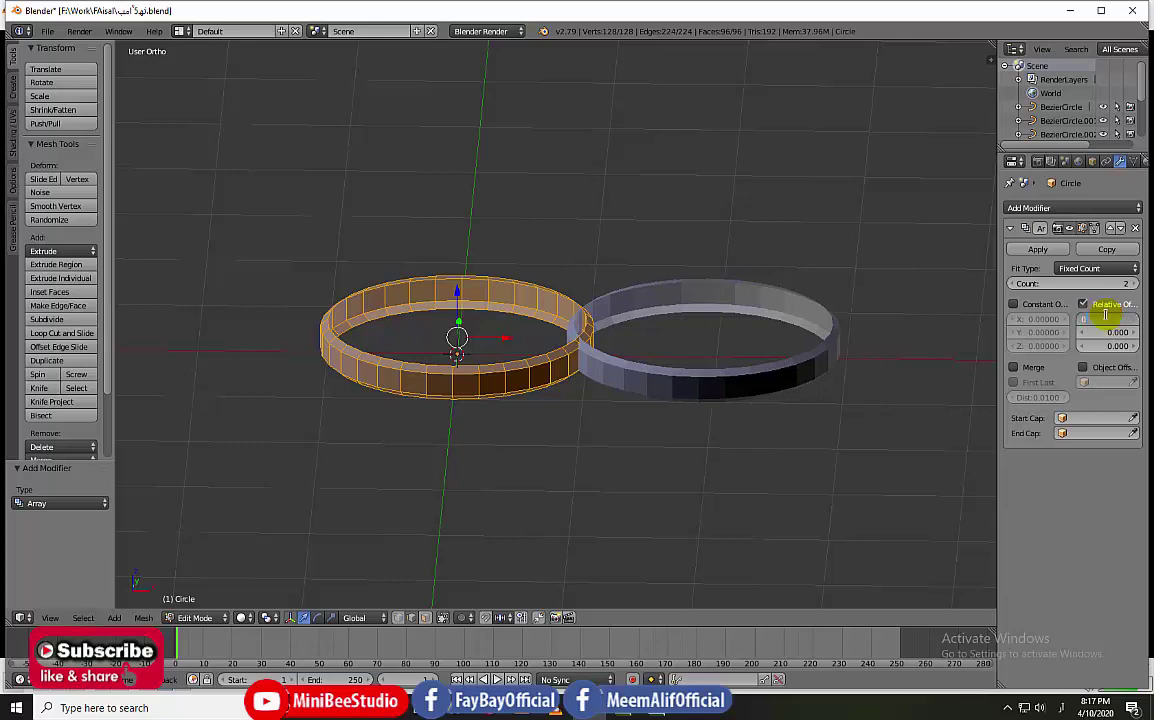
text(0)
key(Return)
click(1100, 347)
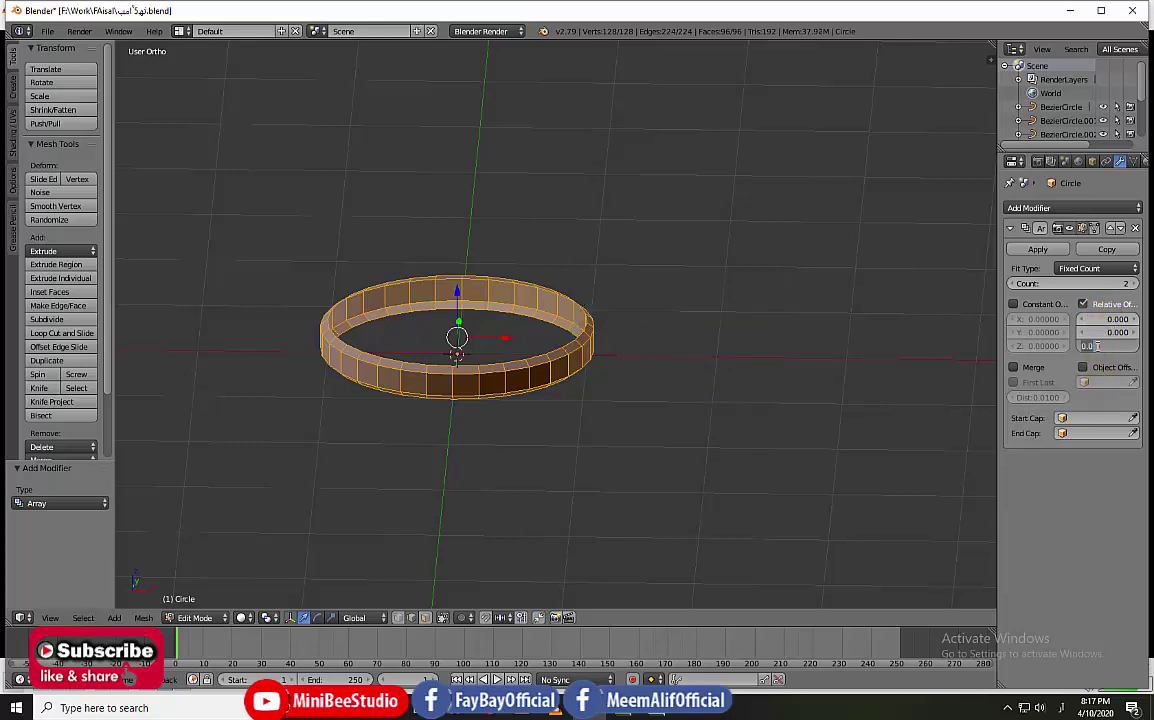
text(1)
key(Return)
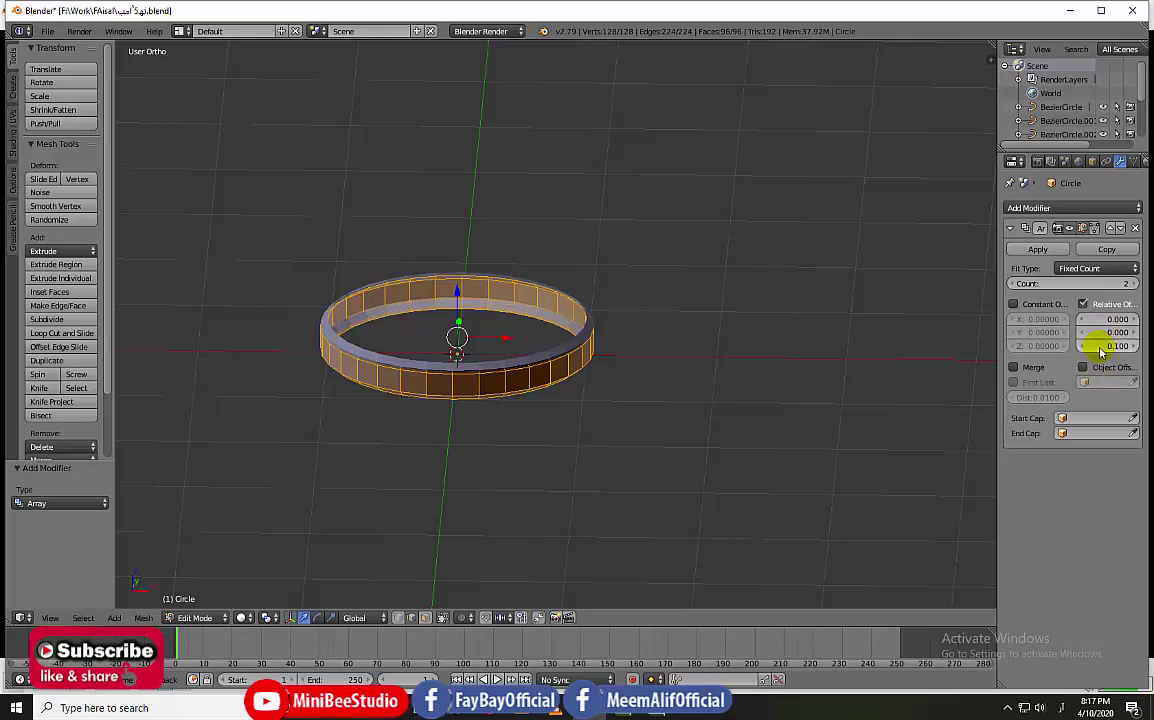
click(1099, 347)
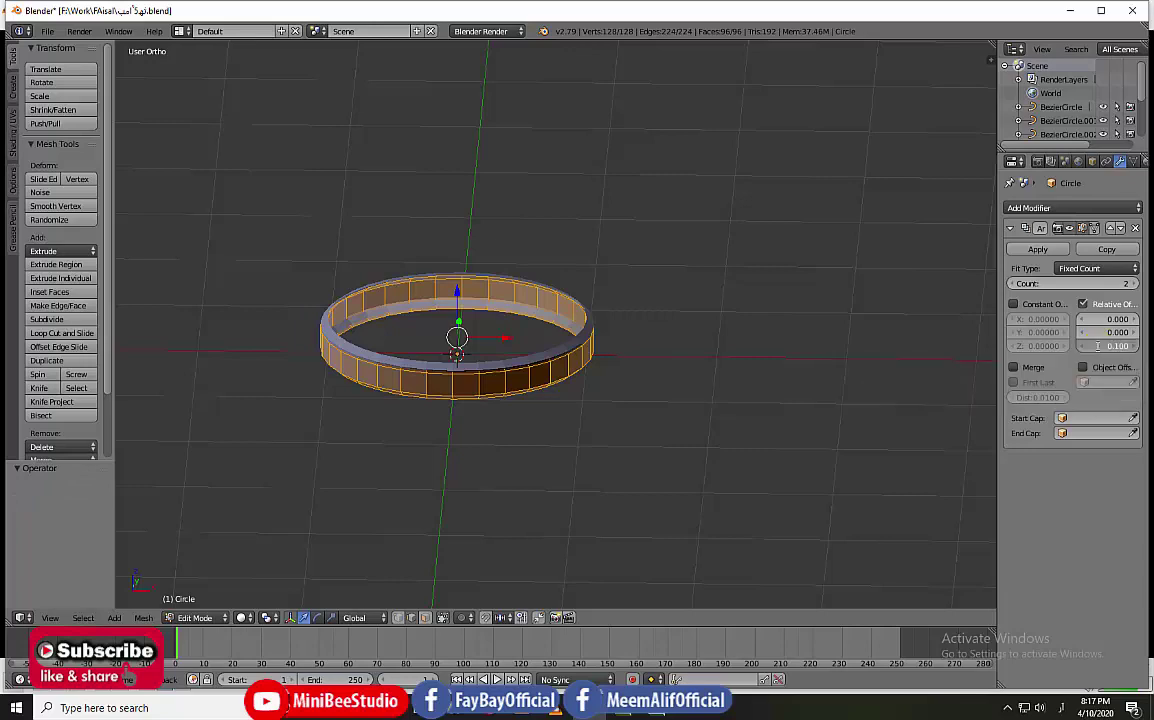
double_click(1119, 346)
text(1.000)
key(Return)
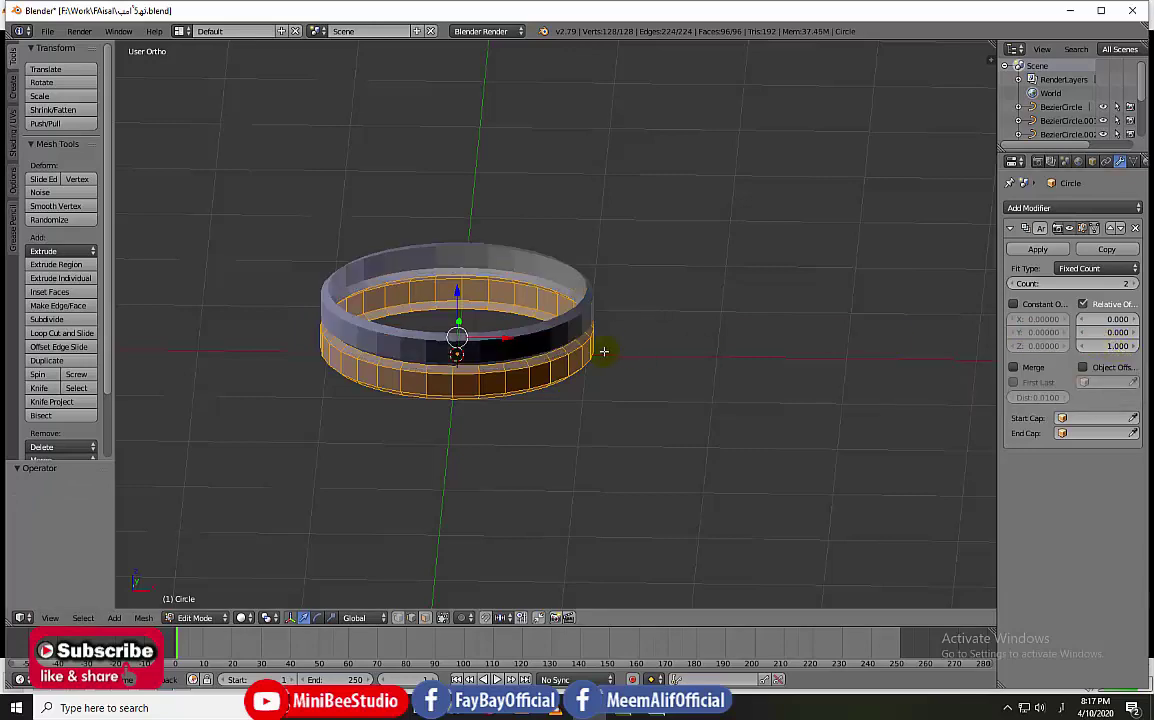
Step: Add a Subdivision Surface modifier with viewport level 2
click(1067, 209)
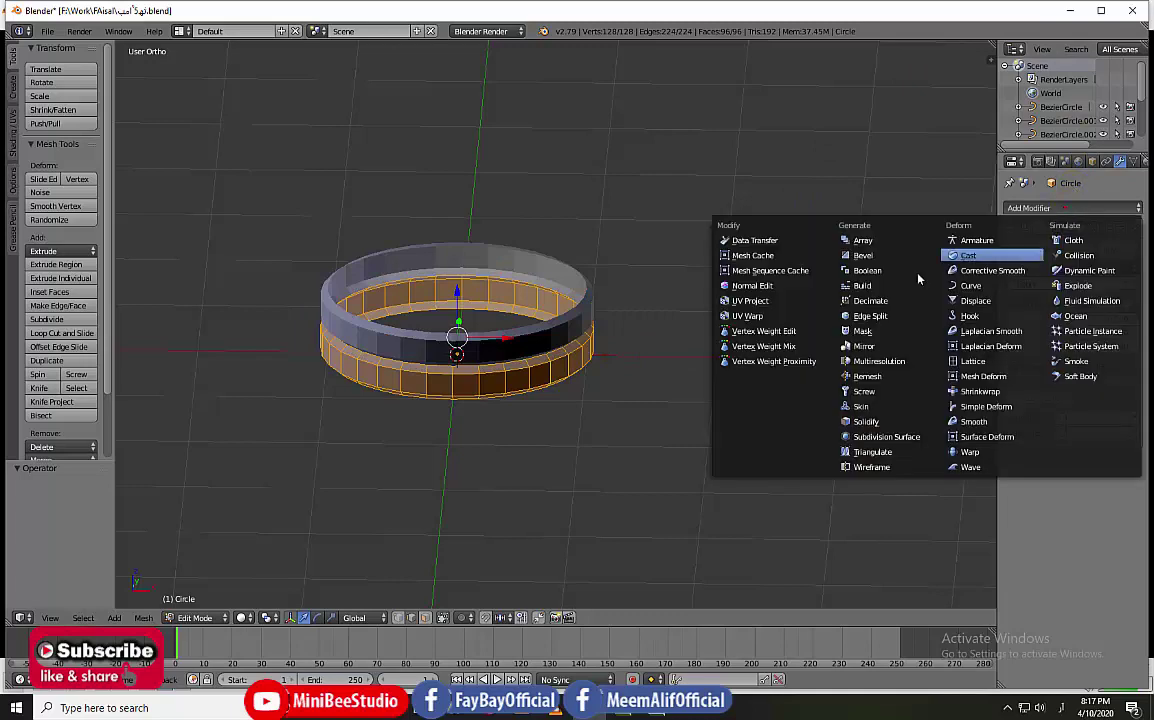
click(886, 436)
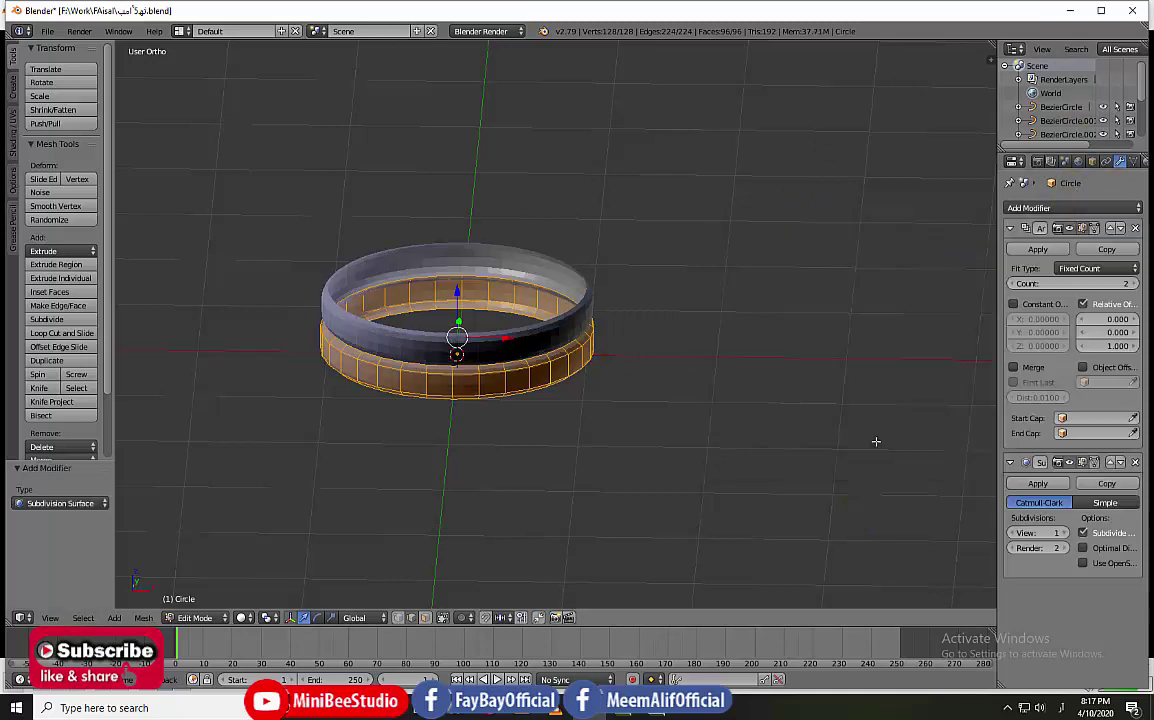
click(1064, 533)
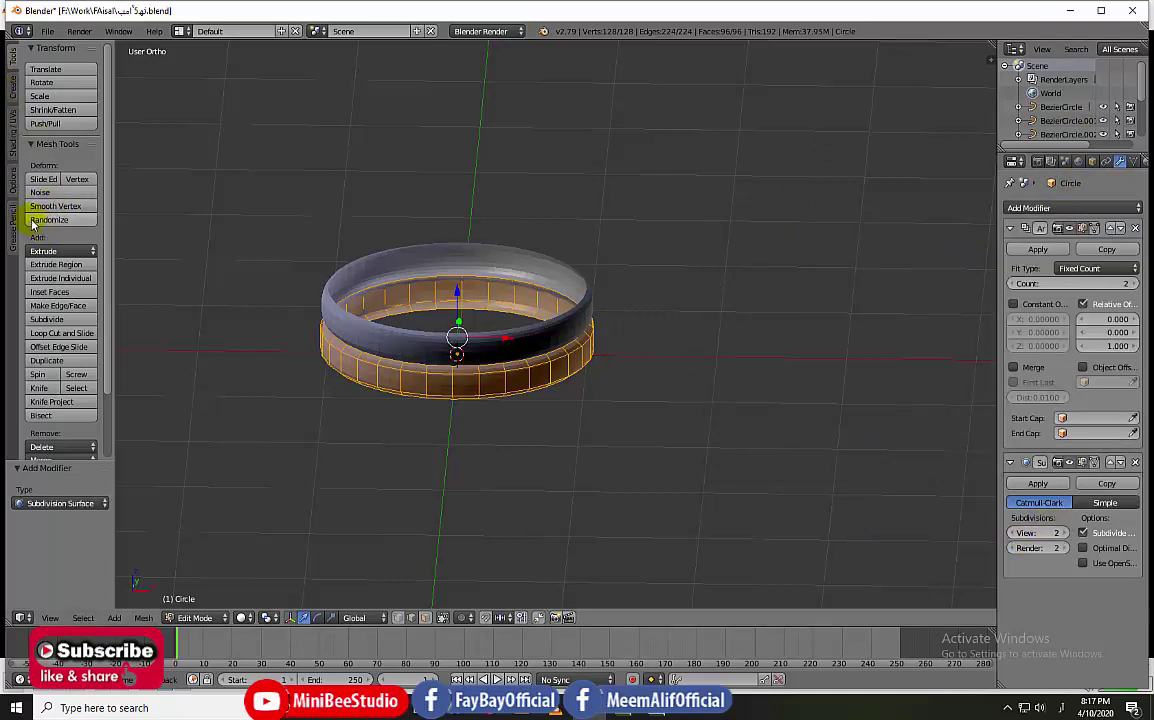
Step: Apply Shade Smooth to the ring object, then return to Edit Mode
key(Tab)
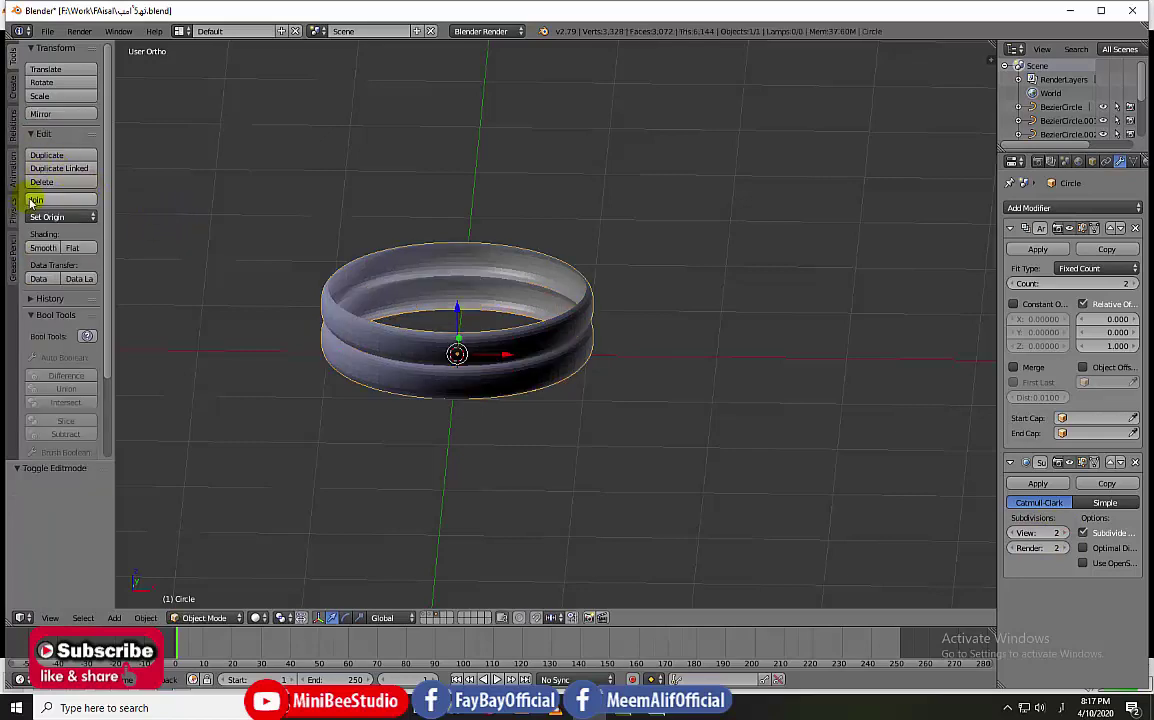
click(38, 247)
key(Tab)
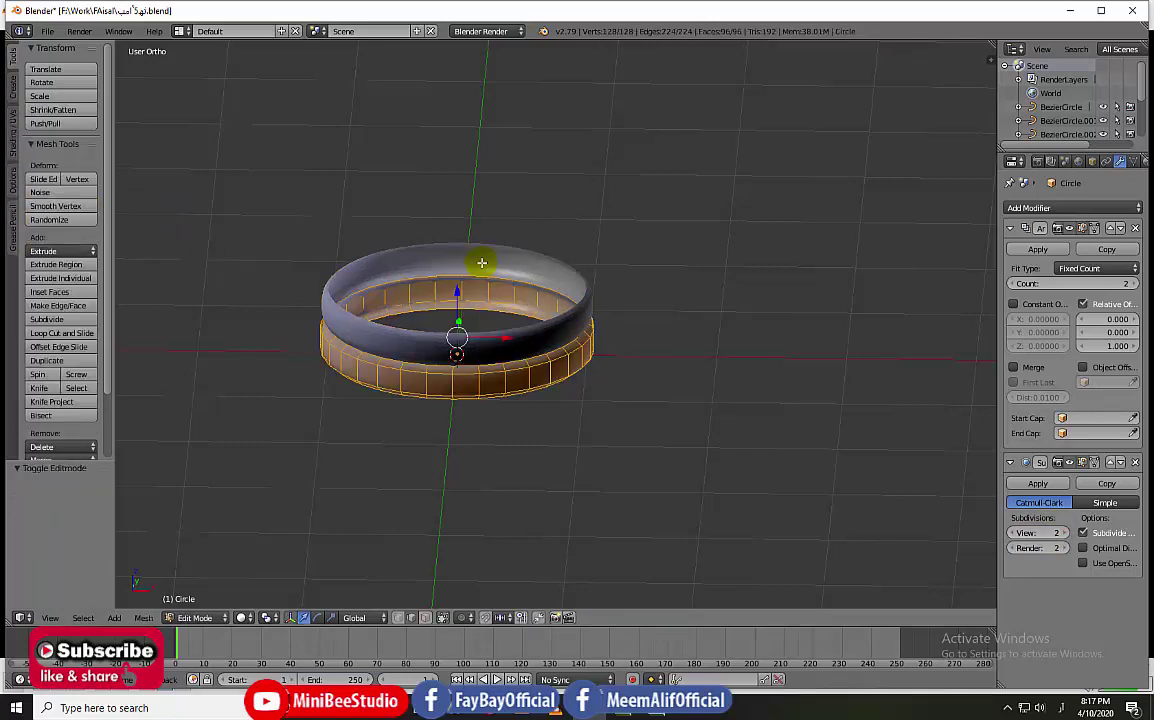
Step: Increase the Array count and shrink the ring's width with S Shift+Z
drag(1060, 283, 1135, 283)
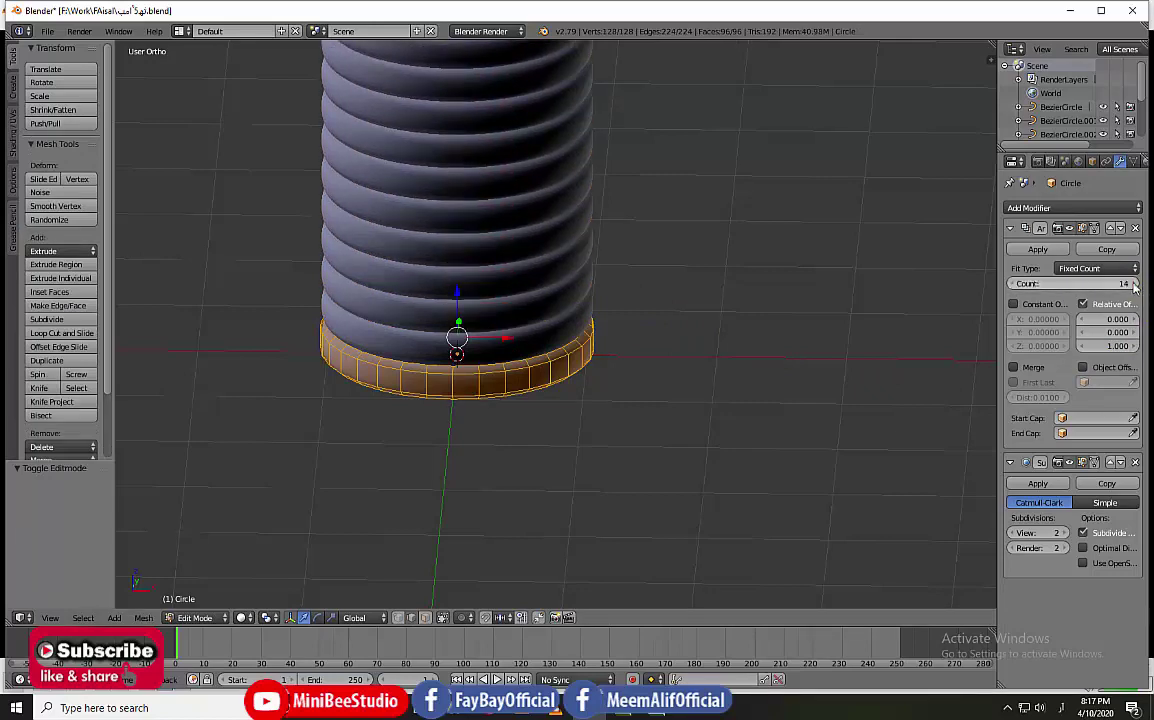
scroll(657, 305, down, 5)
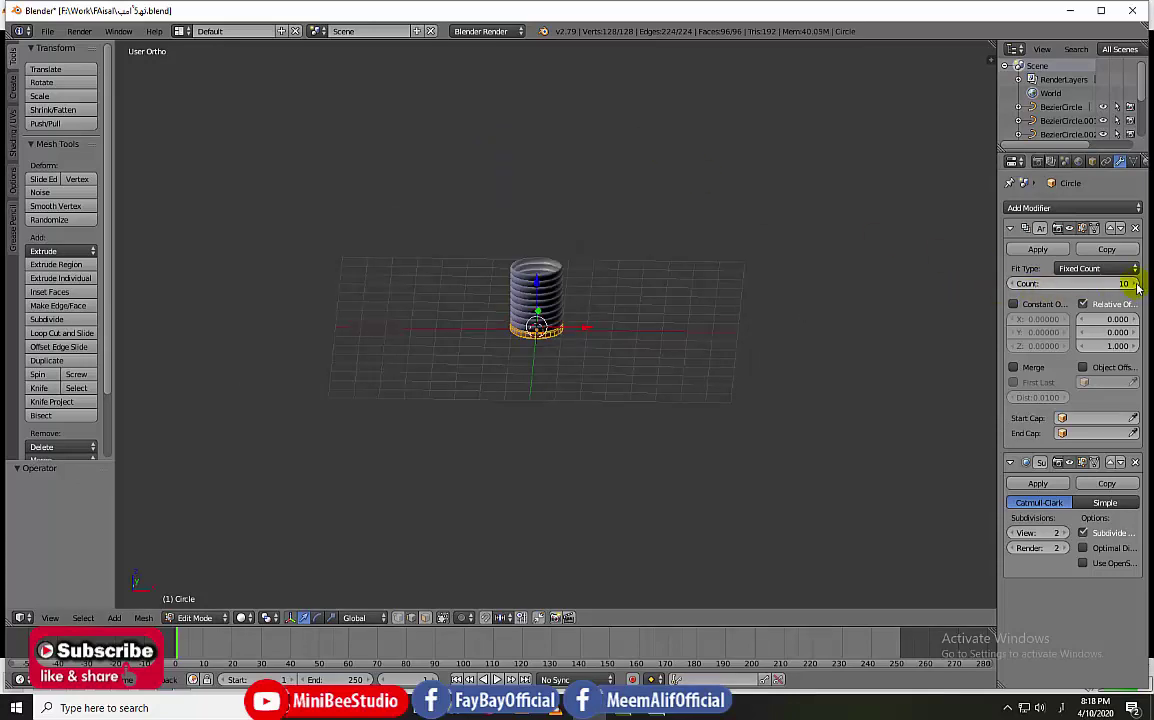
mouse_move(1135, 283)
mouse_down()
mouse_move(1124, 297)
mouse_move(1135, 284)
mouse_up()
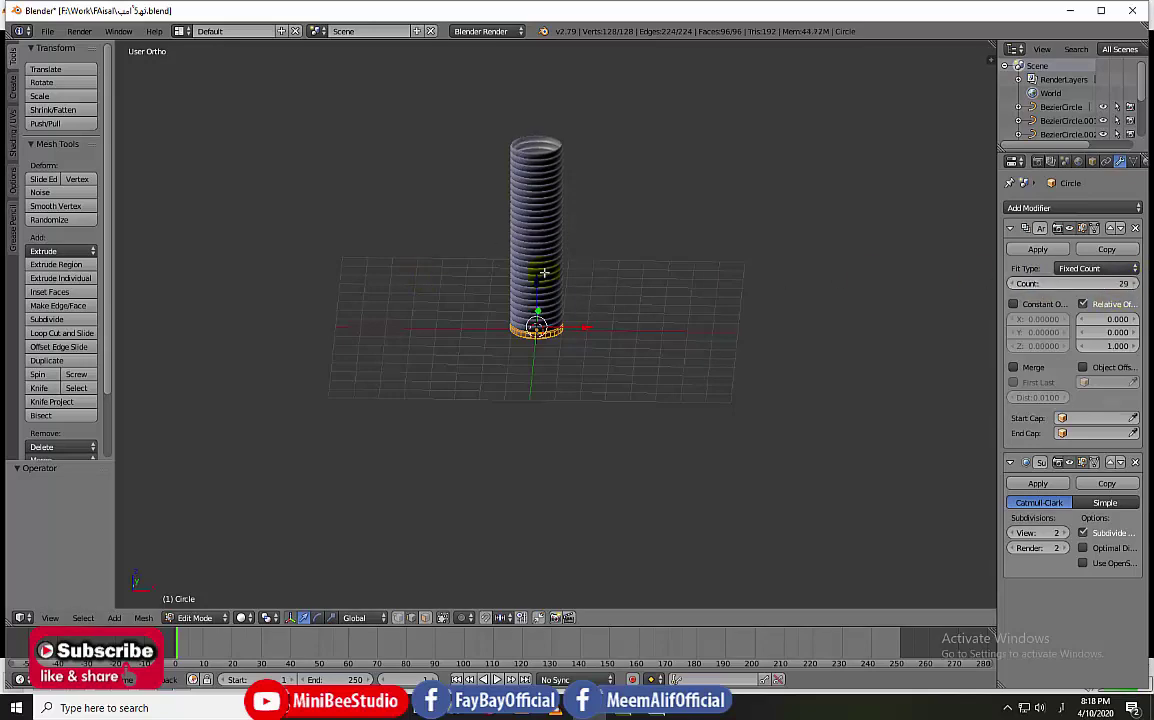
key(s)
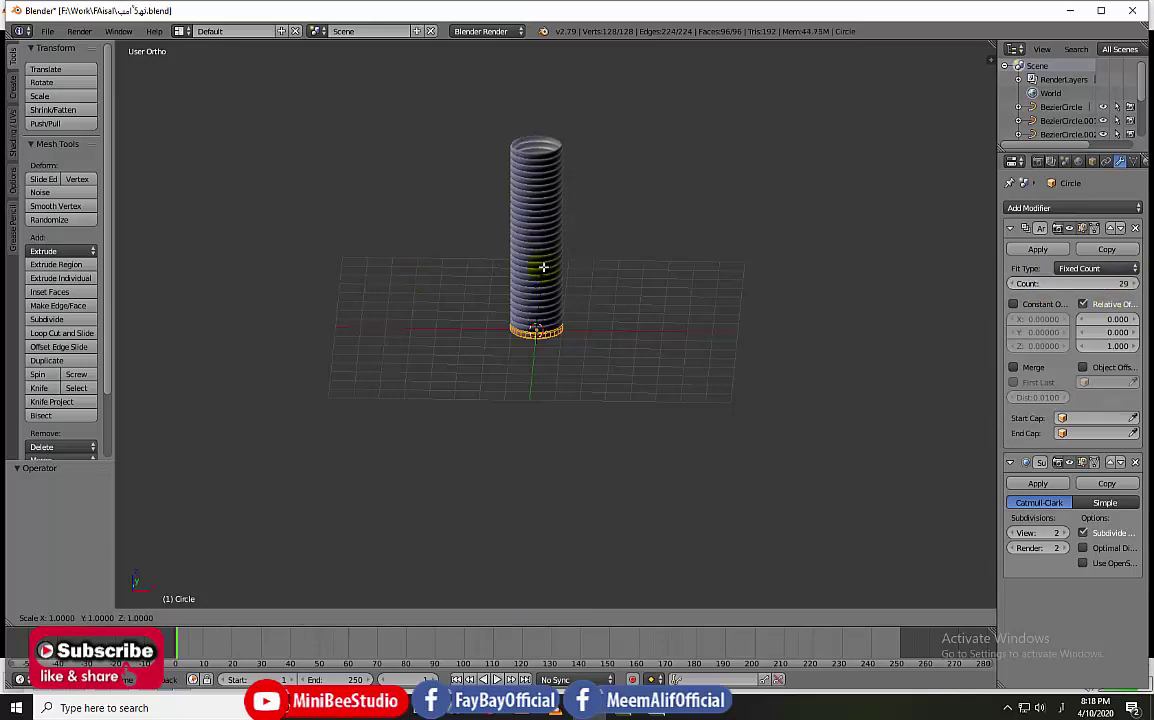
key(shift+z)
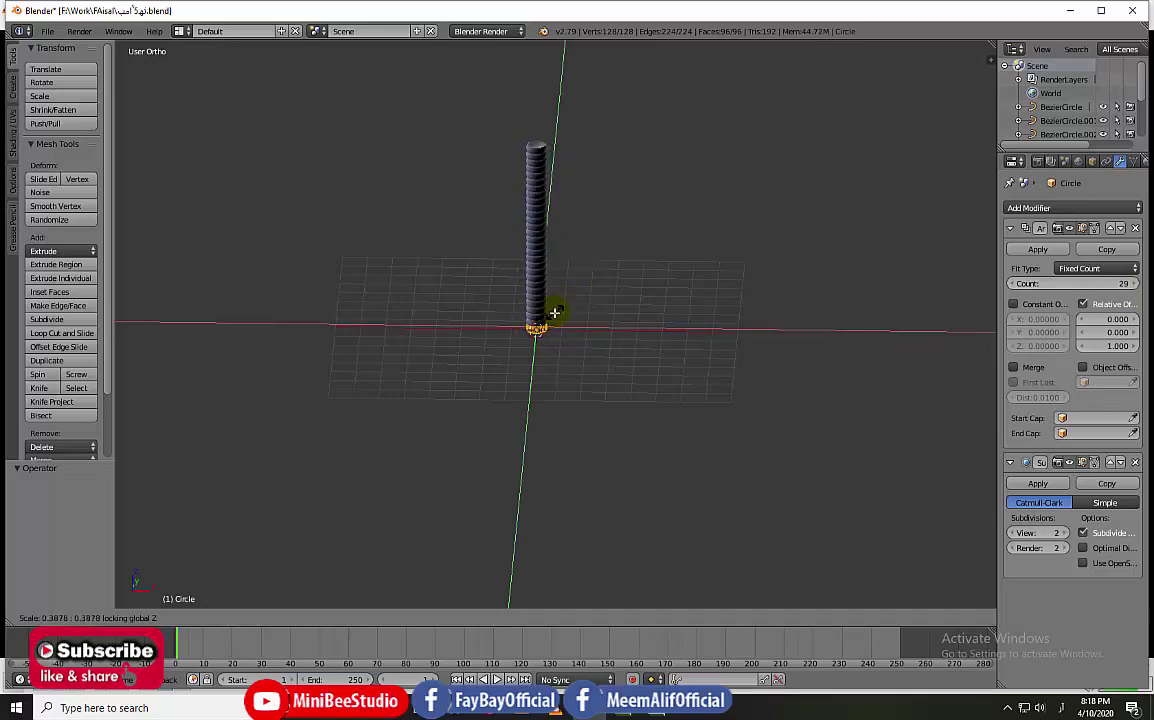
click(551, 309)
mouse_move(551, 309)
middle_down()
mouse_move(430, 275)
mouse_move(805, 205)
middle_up()
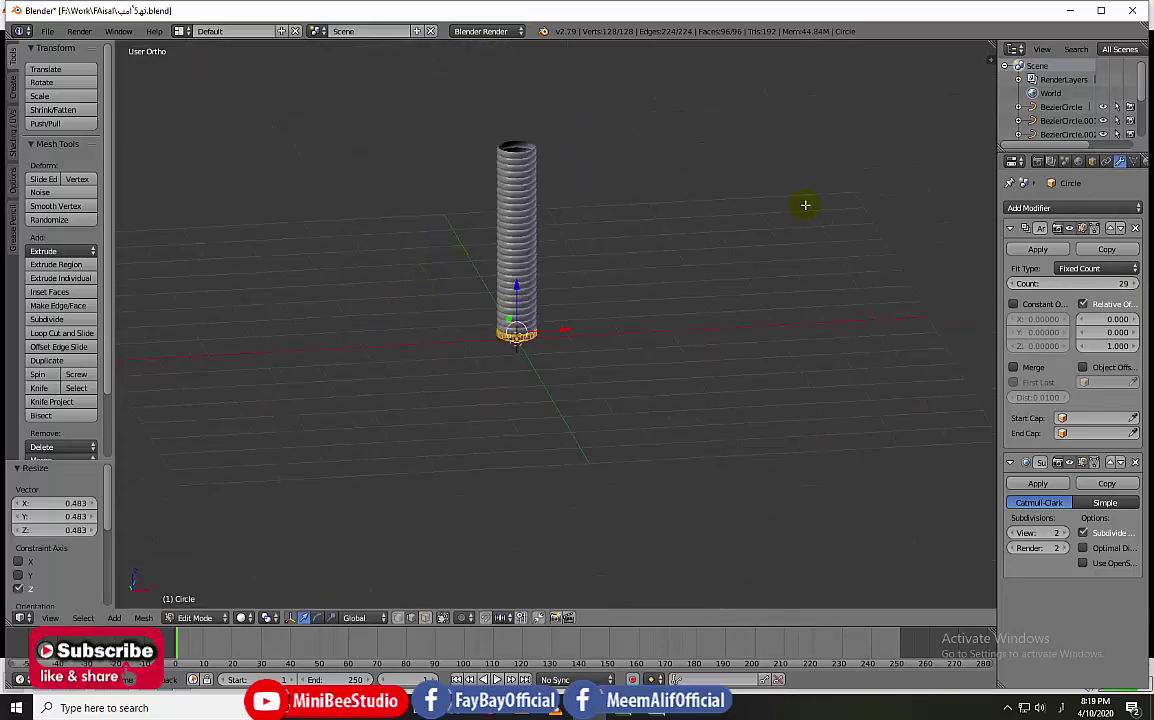
Step: Narrow and flatten the ring further and raise the Array count to 47
click(1136, 285)
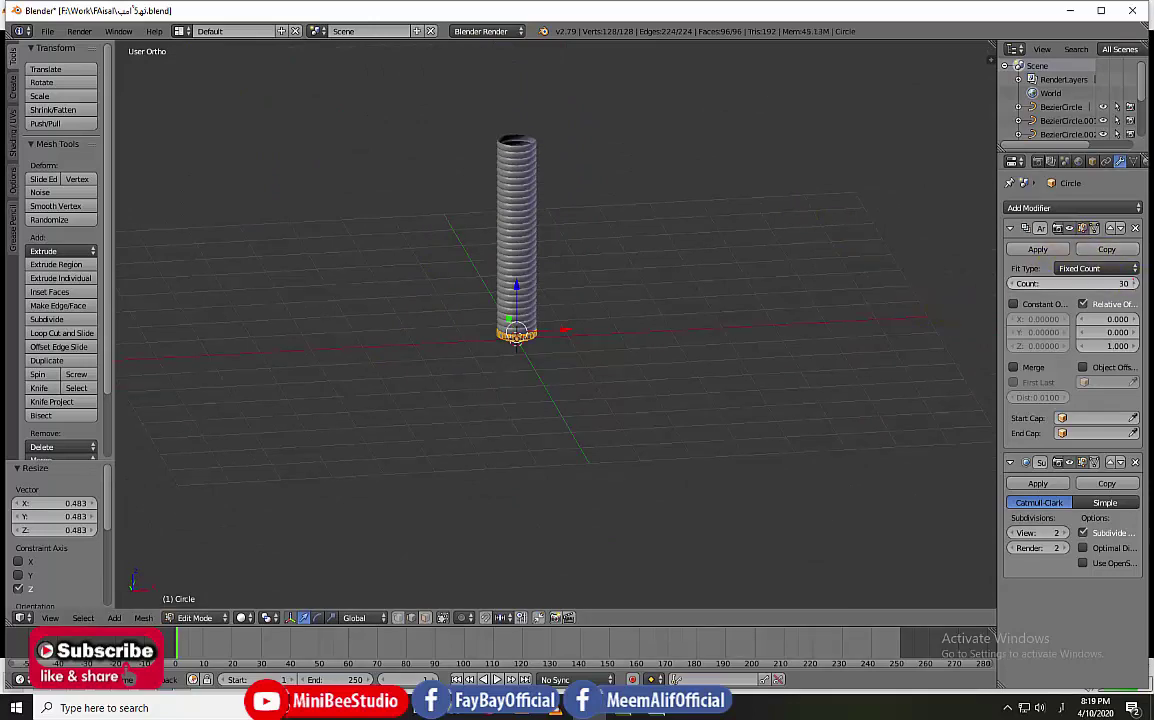
click(1136, 285)
click(1136, 285)
click(1136, 285)
click(1136, 285)
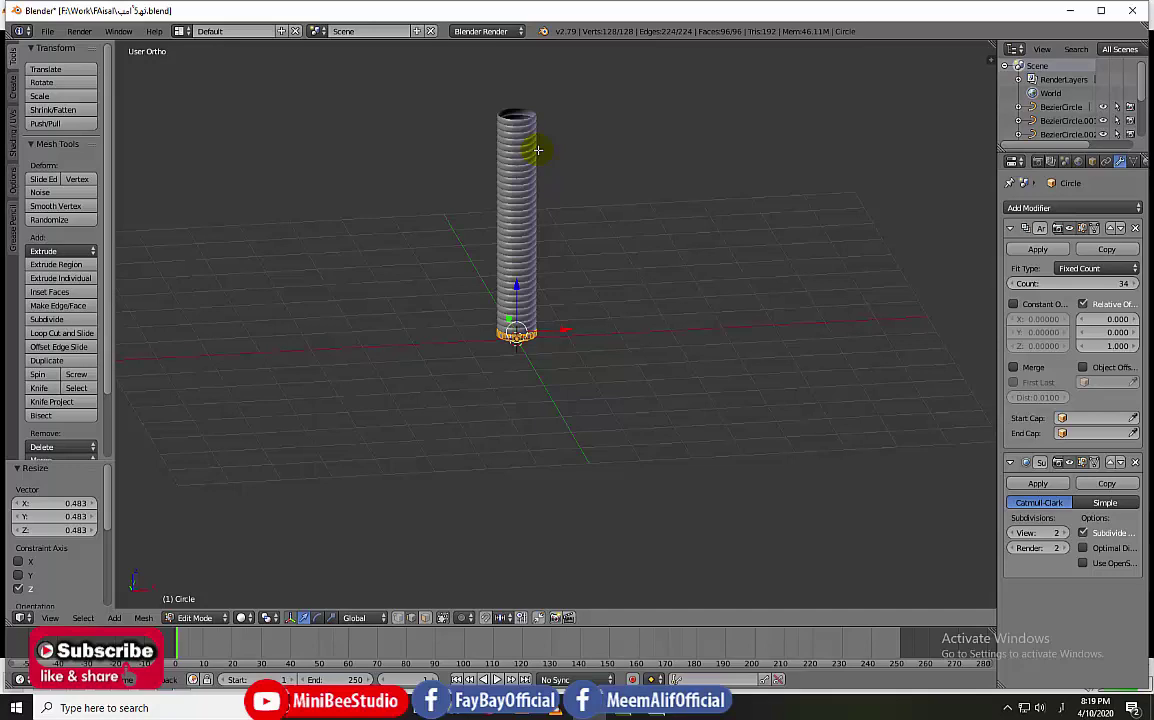
key(s)
key(shift+z)
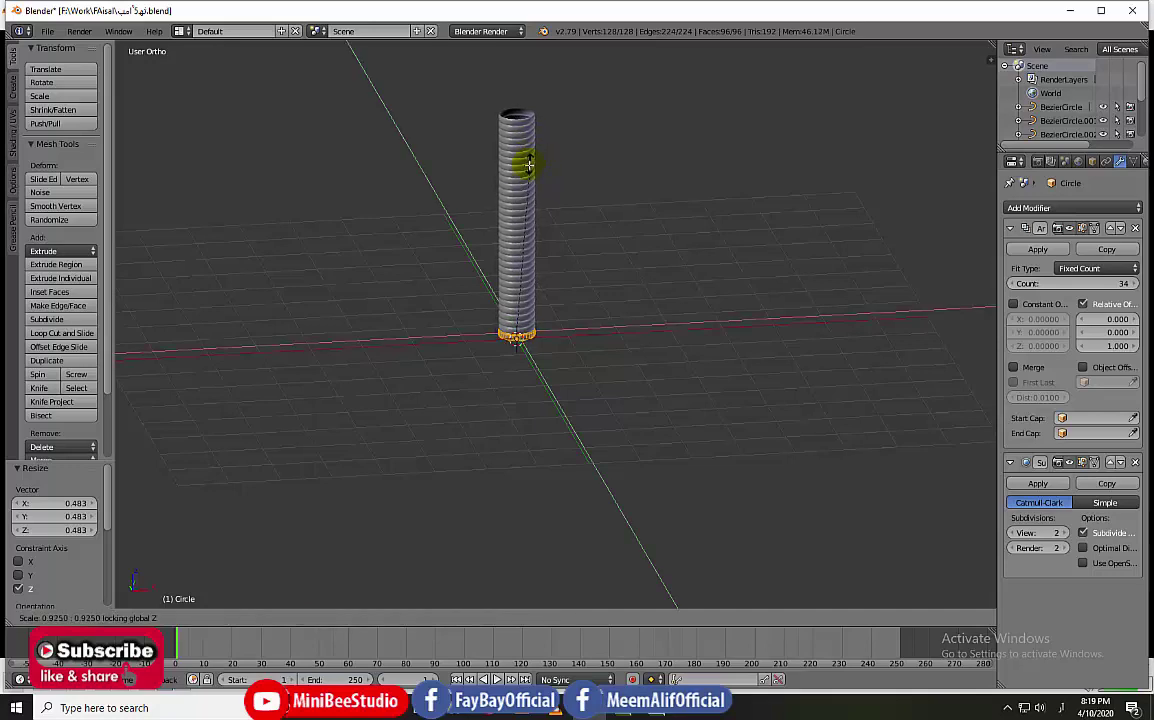
click(518, 234)
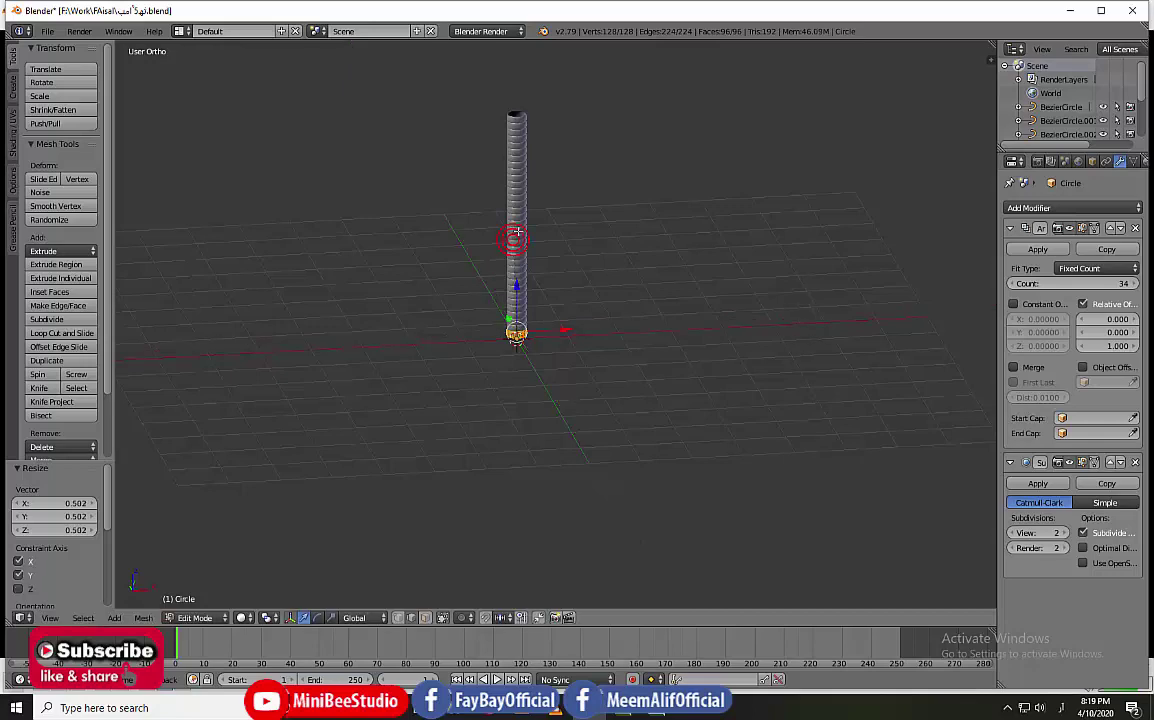
key(s)
key(z)
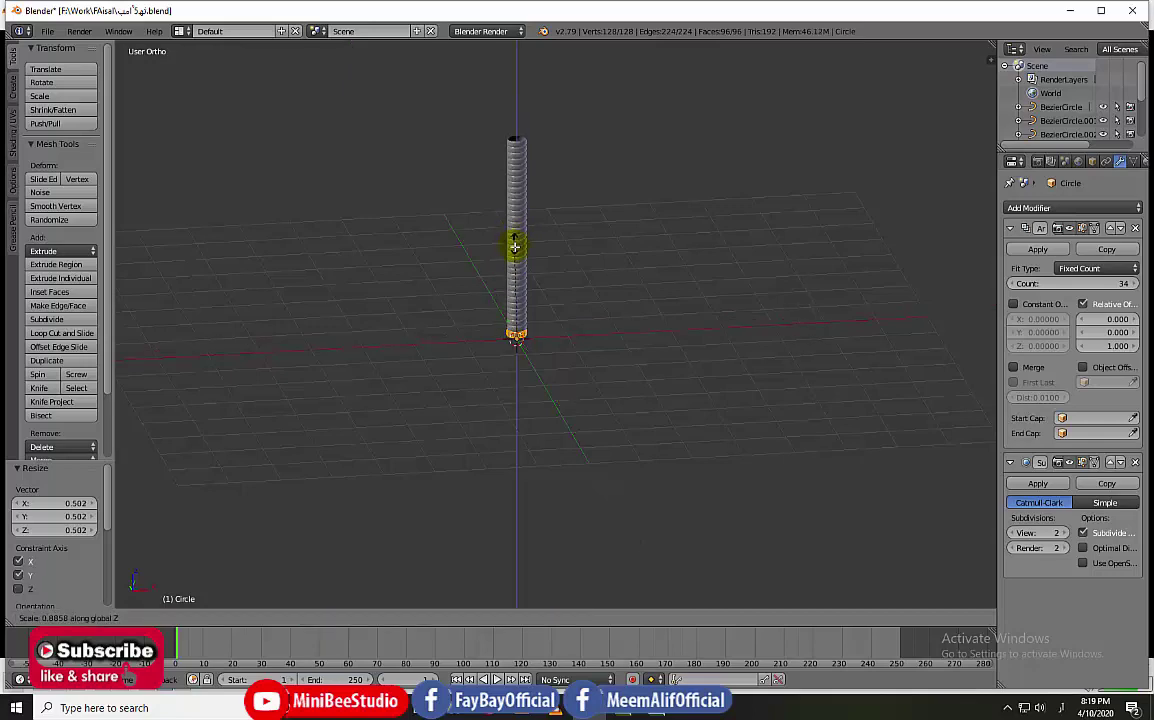
click(516, 284)
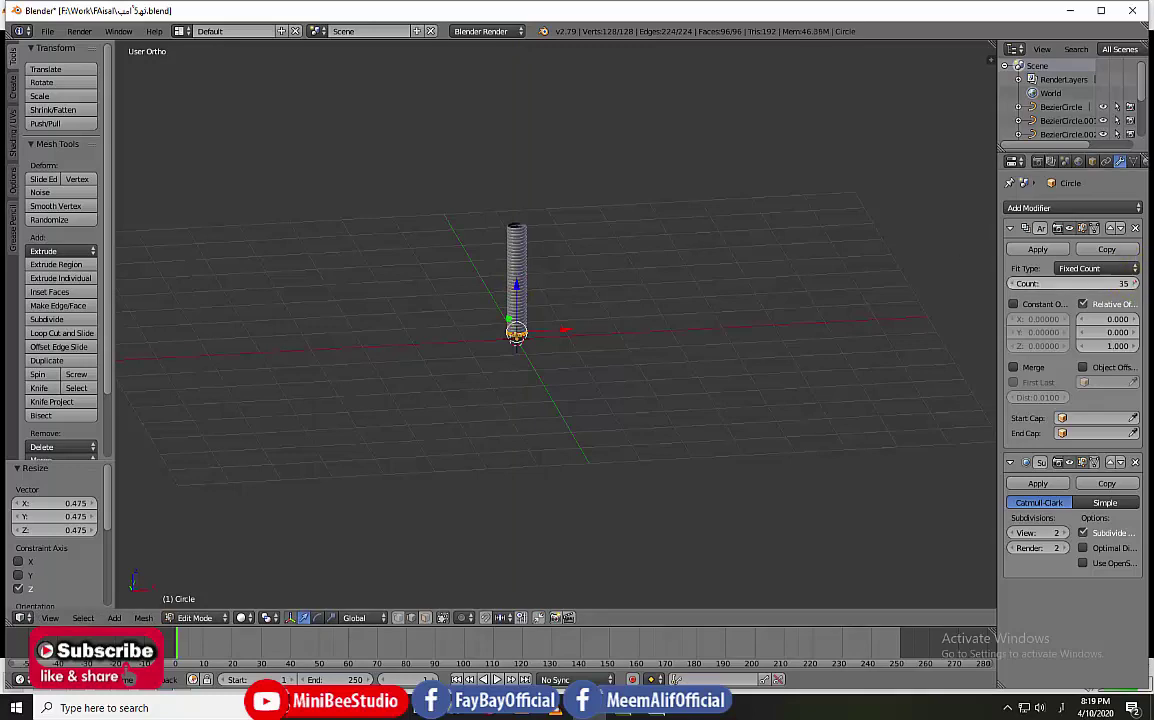
drag(1120, 284, 1136, 286)
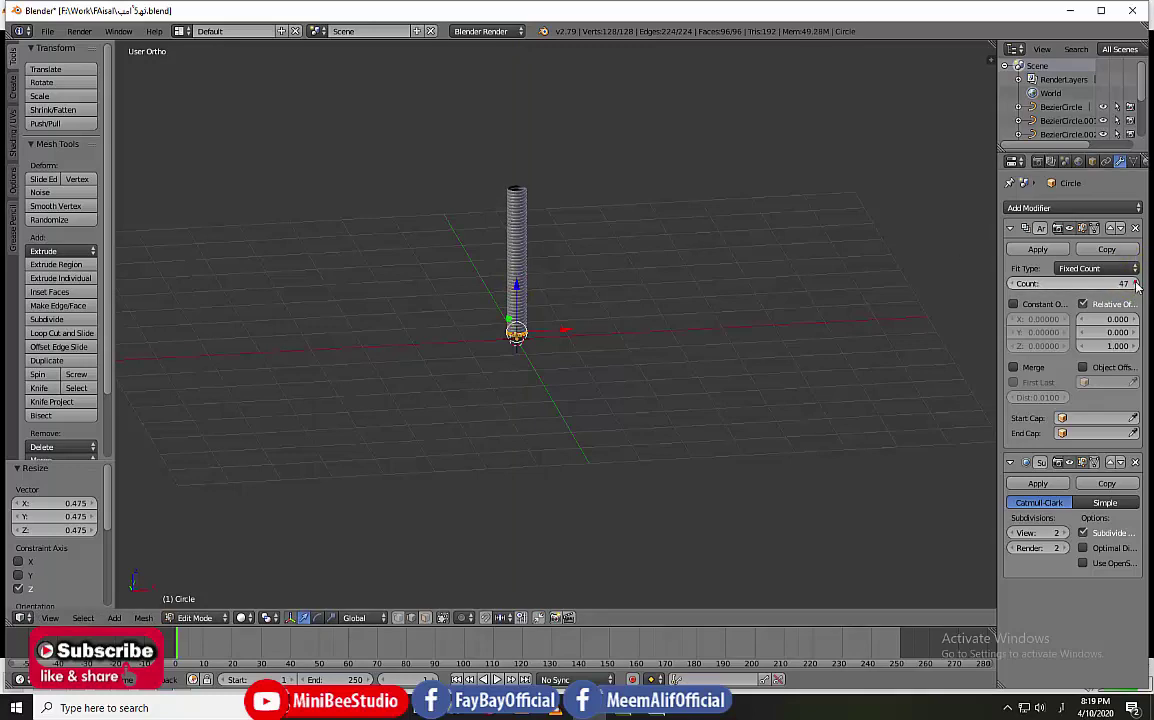
key(Tab)
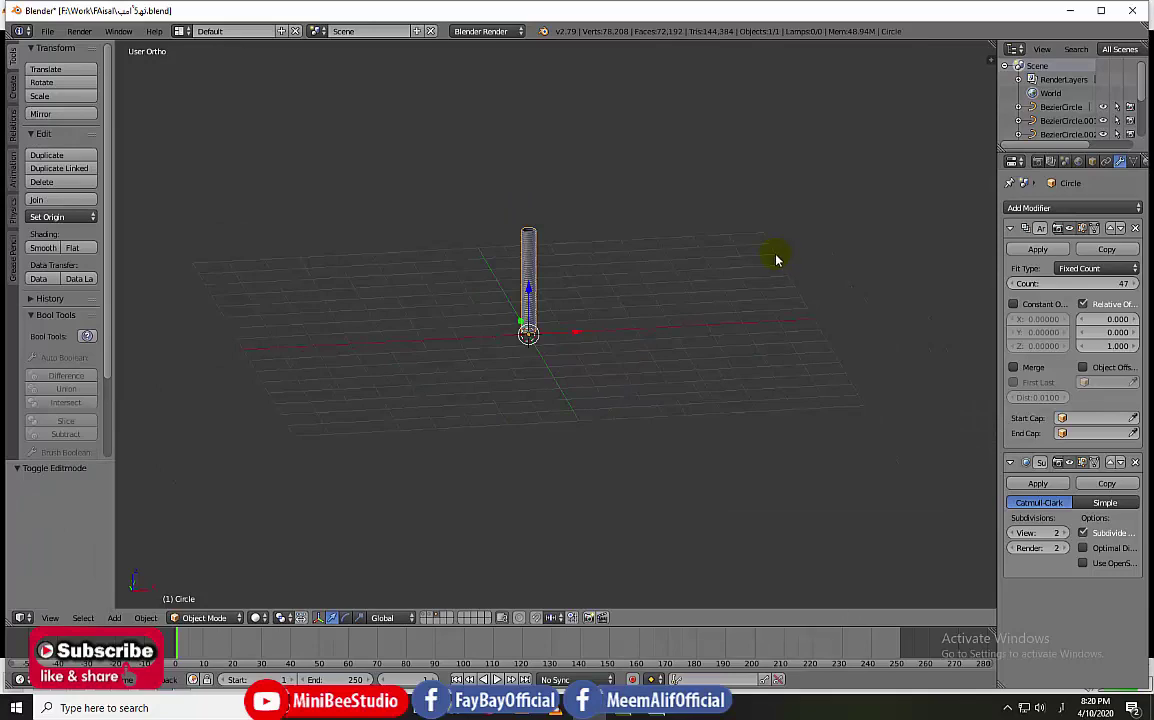
Step: Show the lamp head and base layers alongside the neck column
click(429, 619)
shift+click(440, 620)
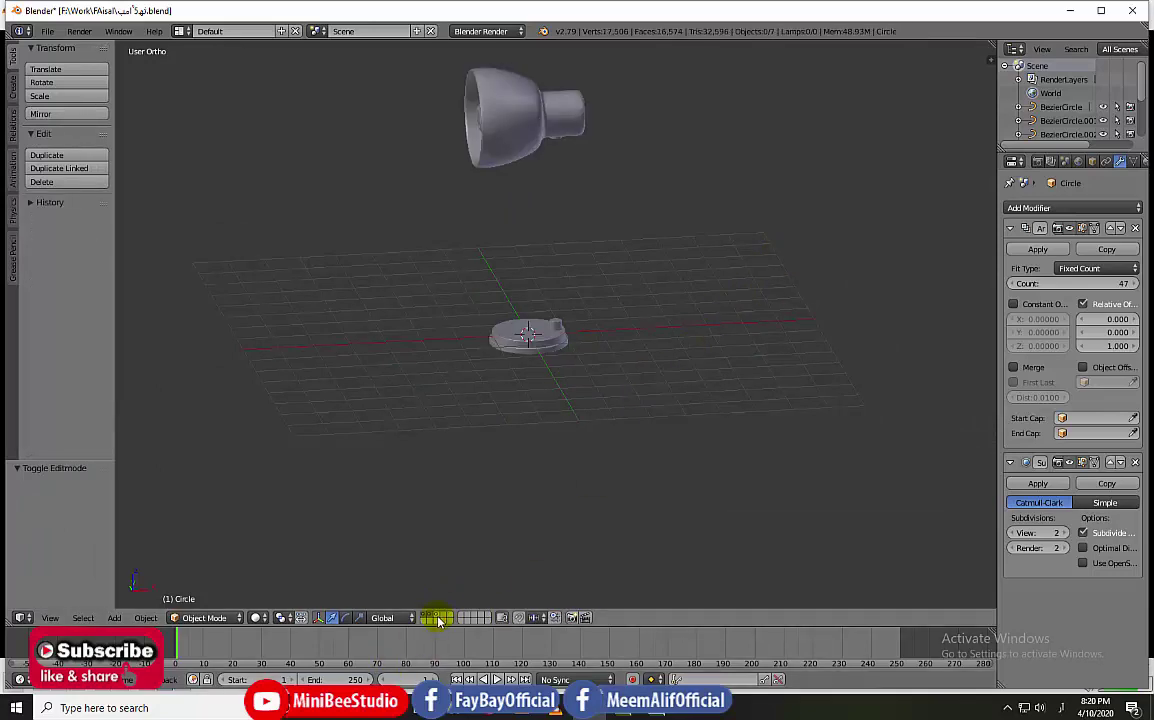
click(426, 618)
shift+click(438, 619)
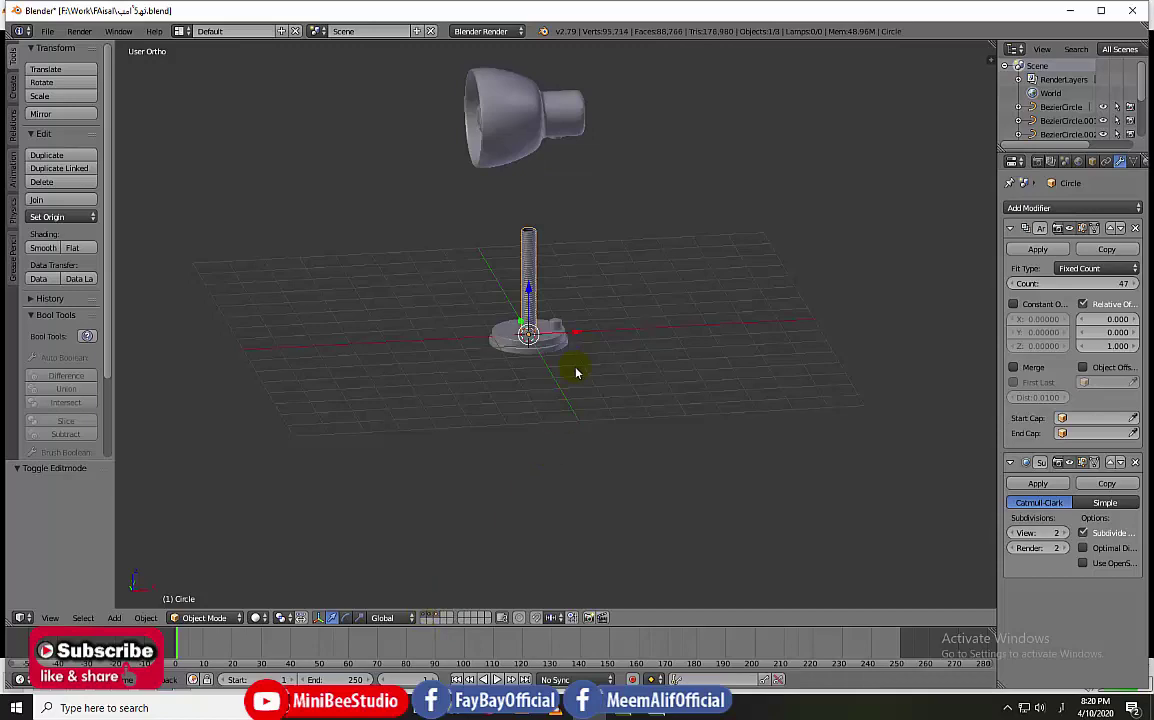
middle_drag(576, 373, 524, 264)
Step: Move the neck column along X and Z to sit on the base
drag(576, 337, 600, 318)
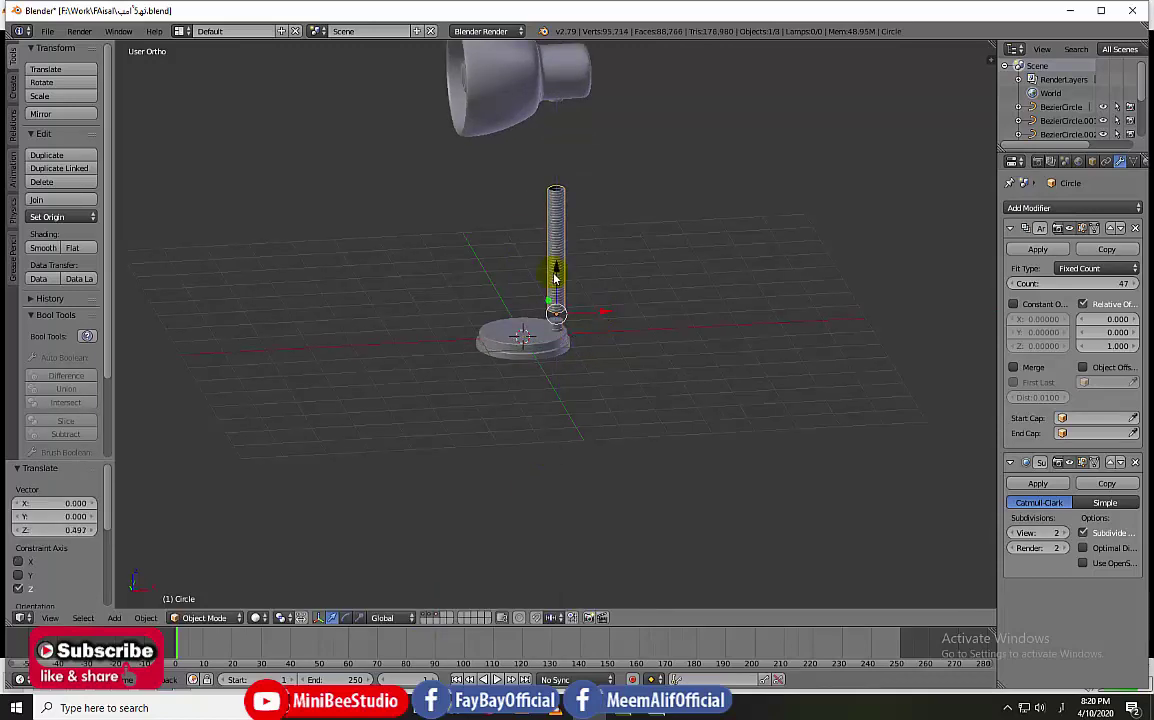
drag(558, 298, 549, 182)
scroll(549, 182, up, 3)
scroll(580, 200, up, 2)
scroll(590, 240, up, 2)
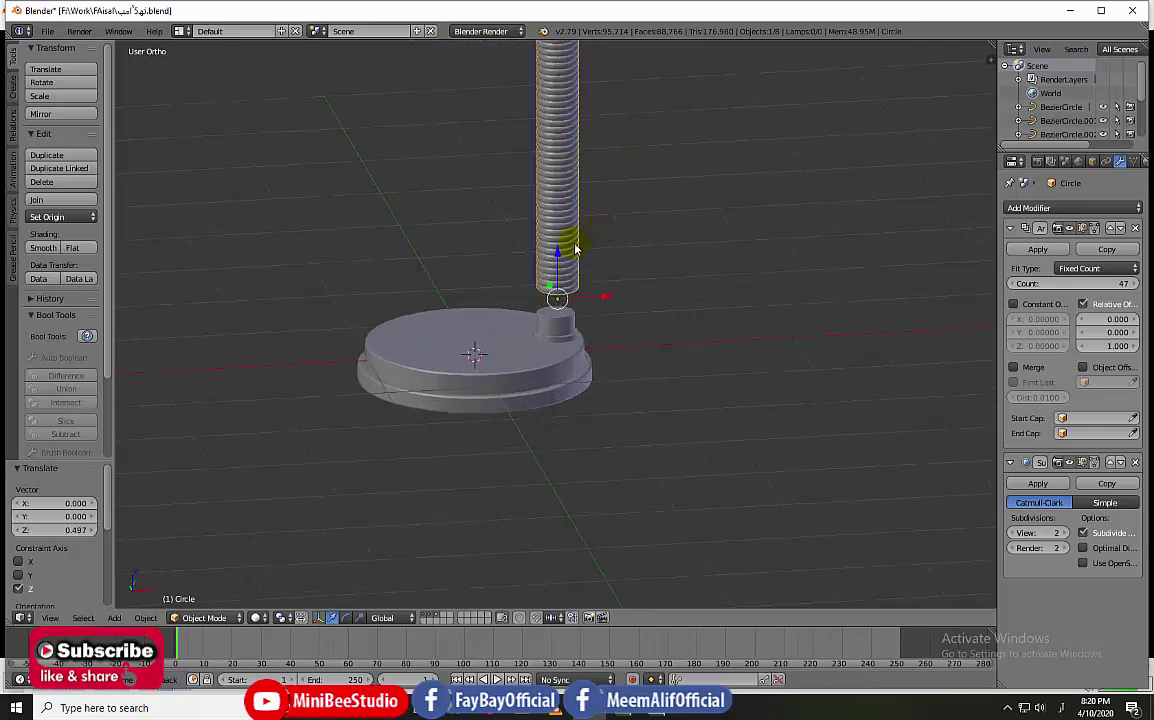
drag(557, 247, 562, 277)
click(556, 268)
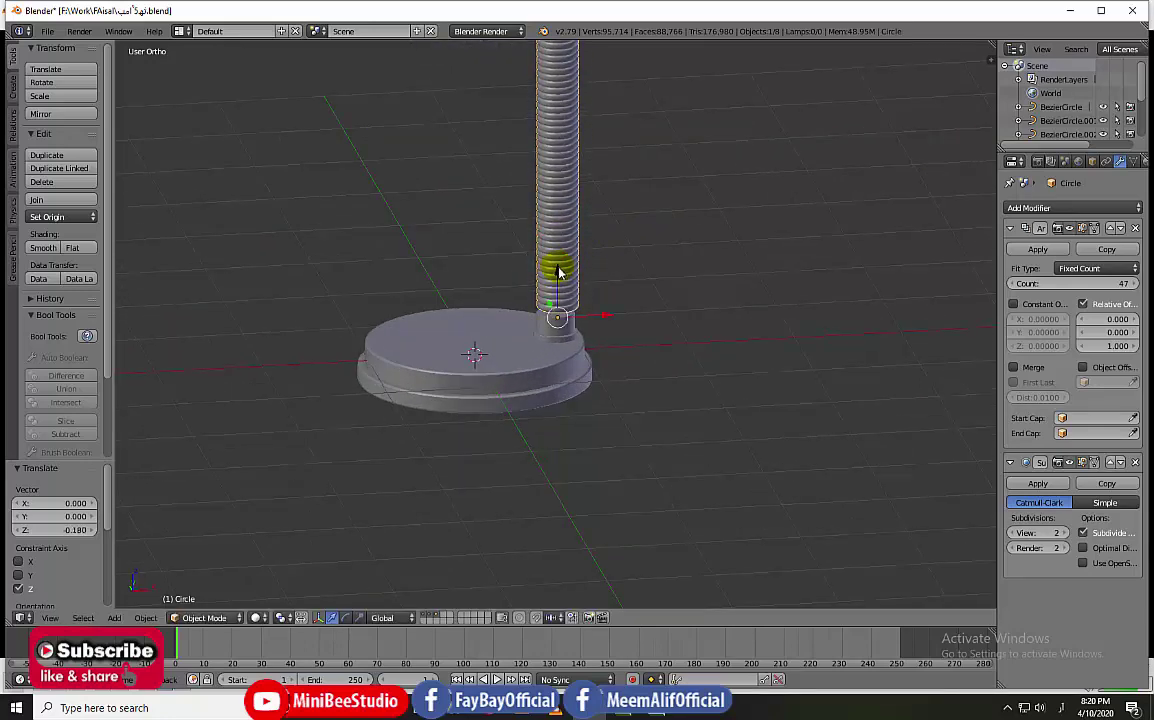
drag(600, 317, 600, 313)
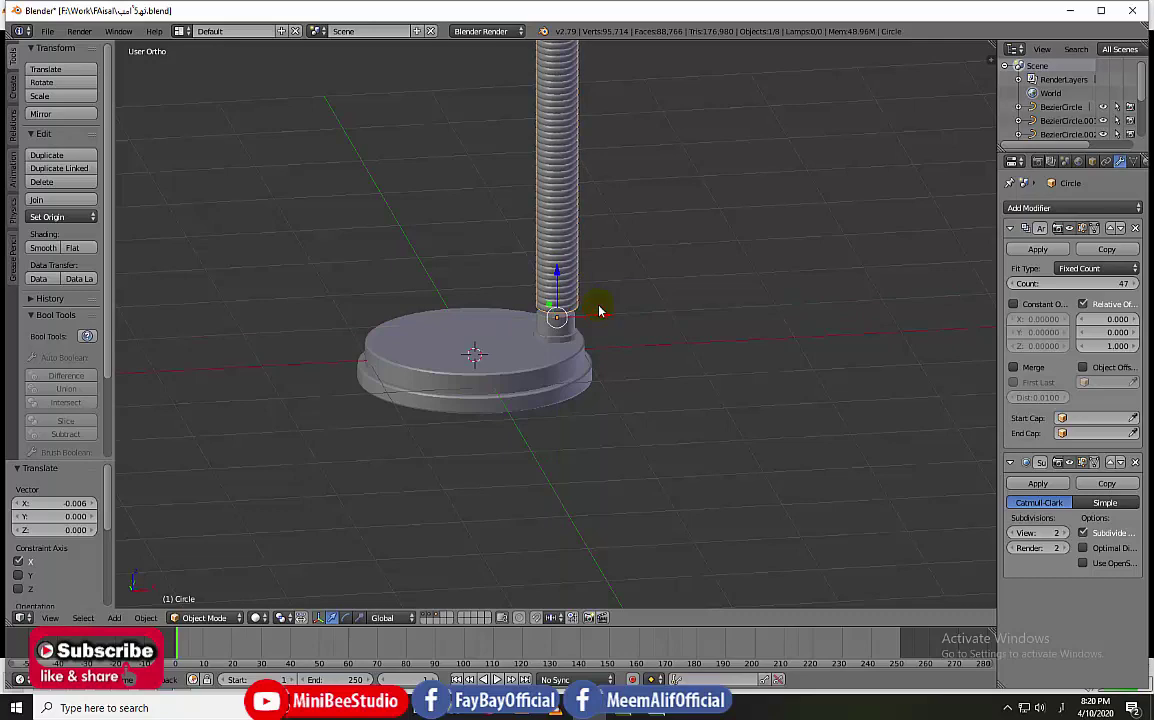
Step: Narrow the neck column with S Shift+Z and settle it slightly lower onto the base
key(s)
key(shift+z)
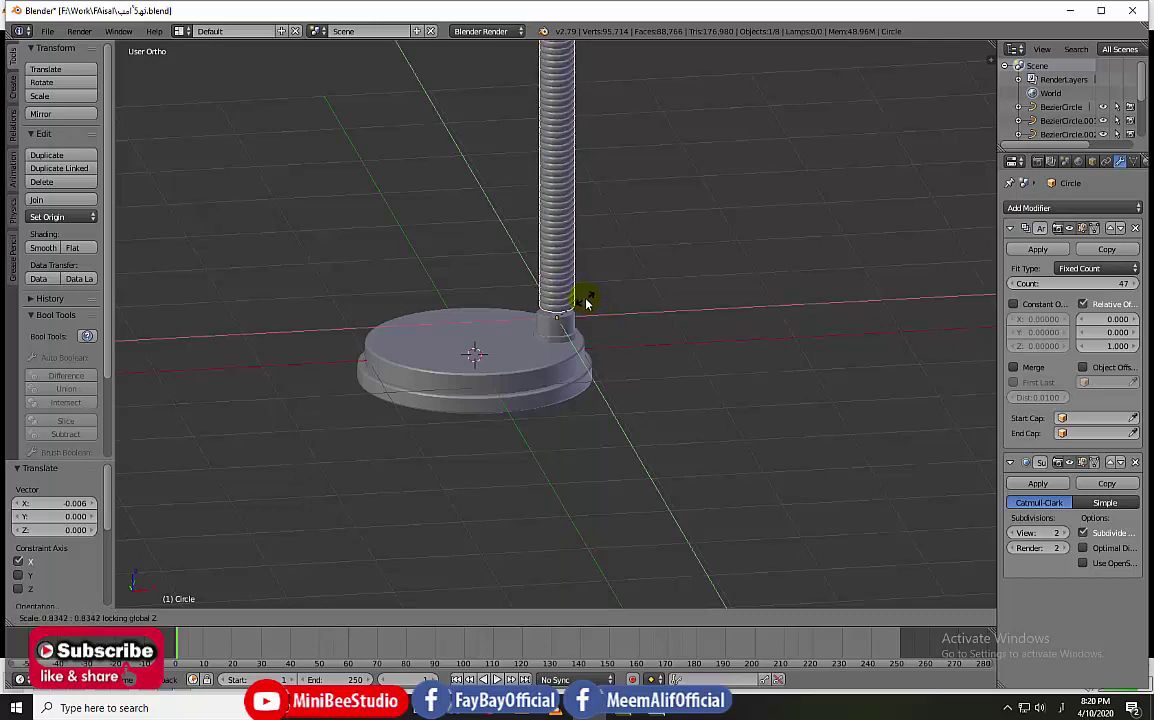
click(587, 303)
drag(558, 271, 559, 275)
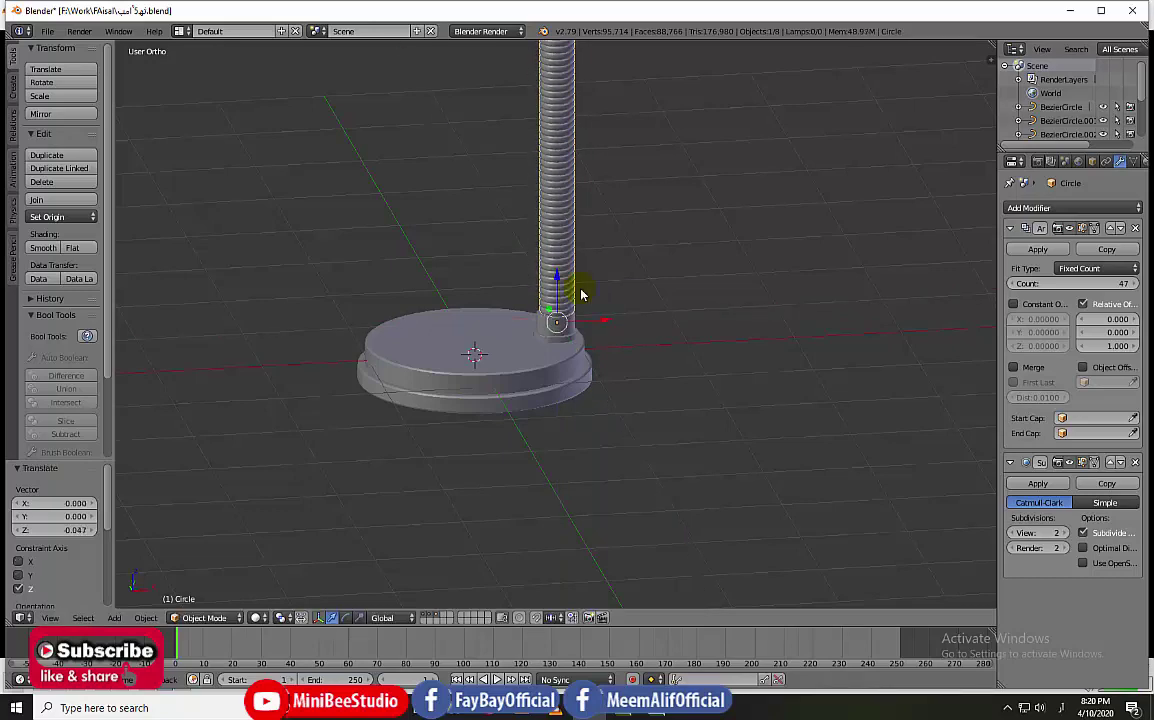
drag(605, 320, 603, 320)
drag(557, 280, 562, 283)
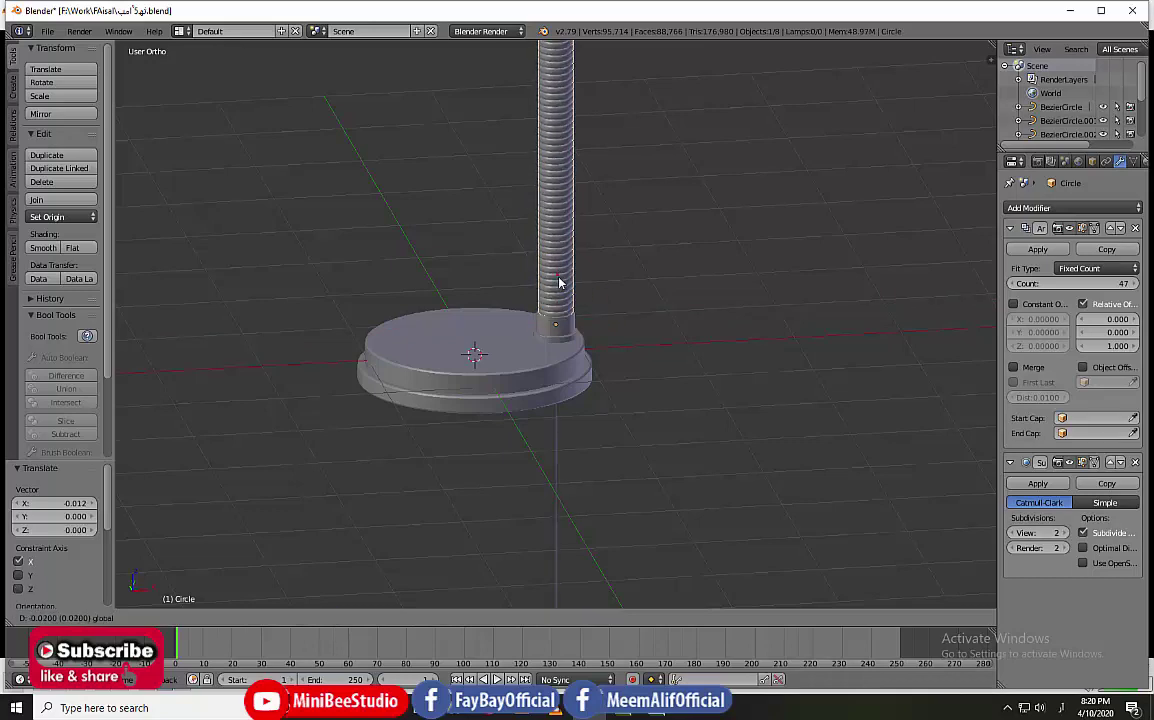
mouse_move(562, 283)
middle_down()
mouse_move(440, 281)
mouse_move(549, 322)
mouse_move(546, 214)
mouse_move(586, 228)
middle_up()
scroll(549, 315, down, 4)
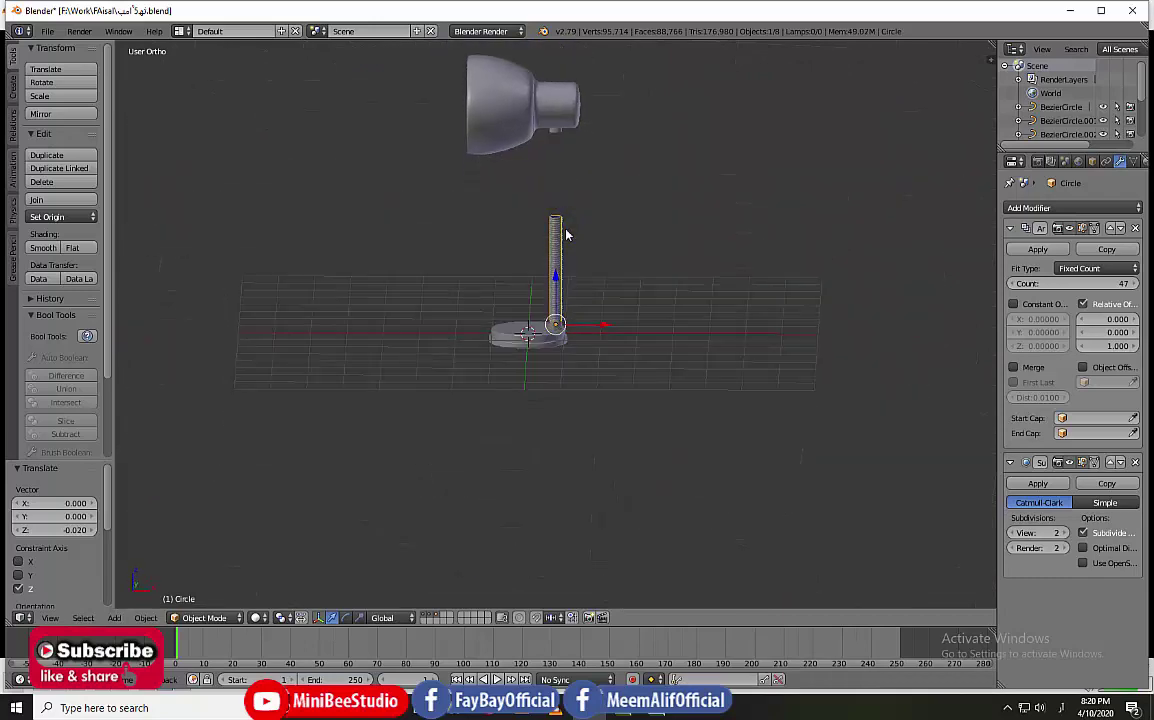
click(565, 231)
Step: Raise the neck's Array count from 83 to 86 so it reaches the lamp head
key(Tab)
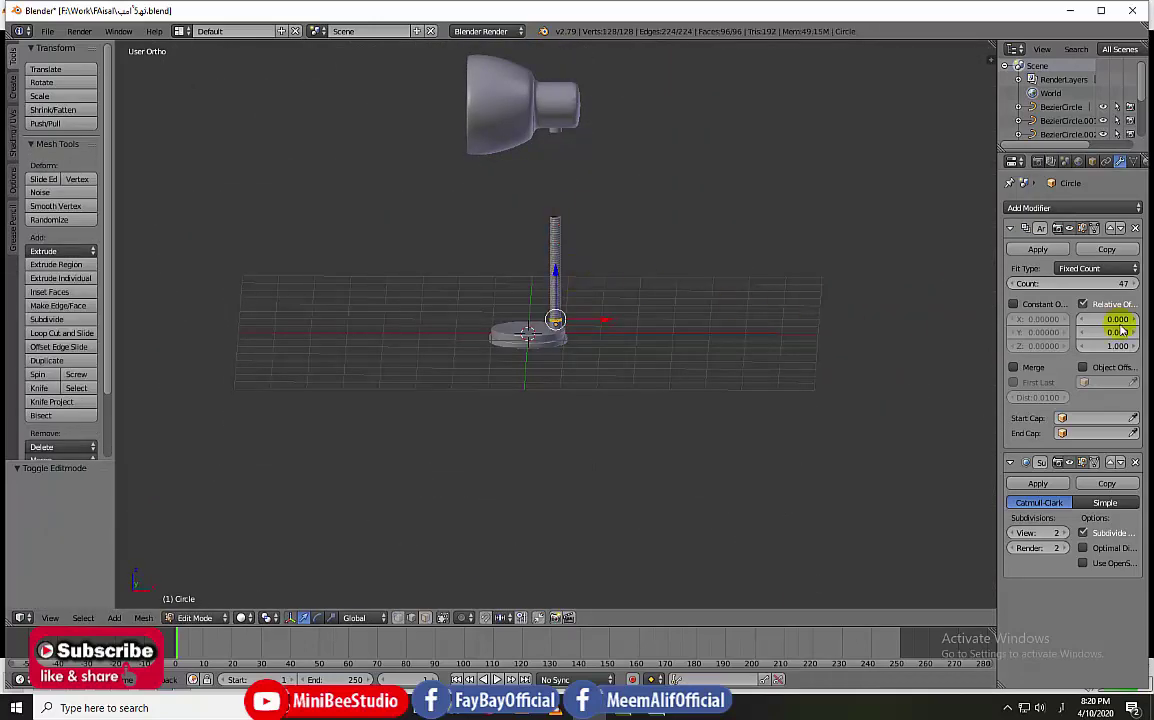
click(1135, 284)
click(1136, 284)
click(1136, 284)
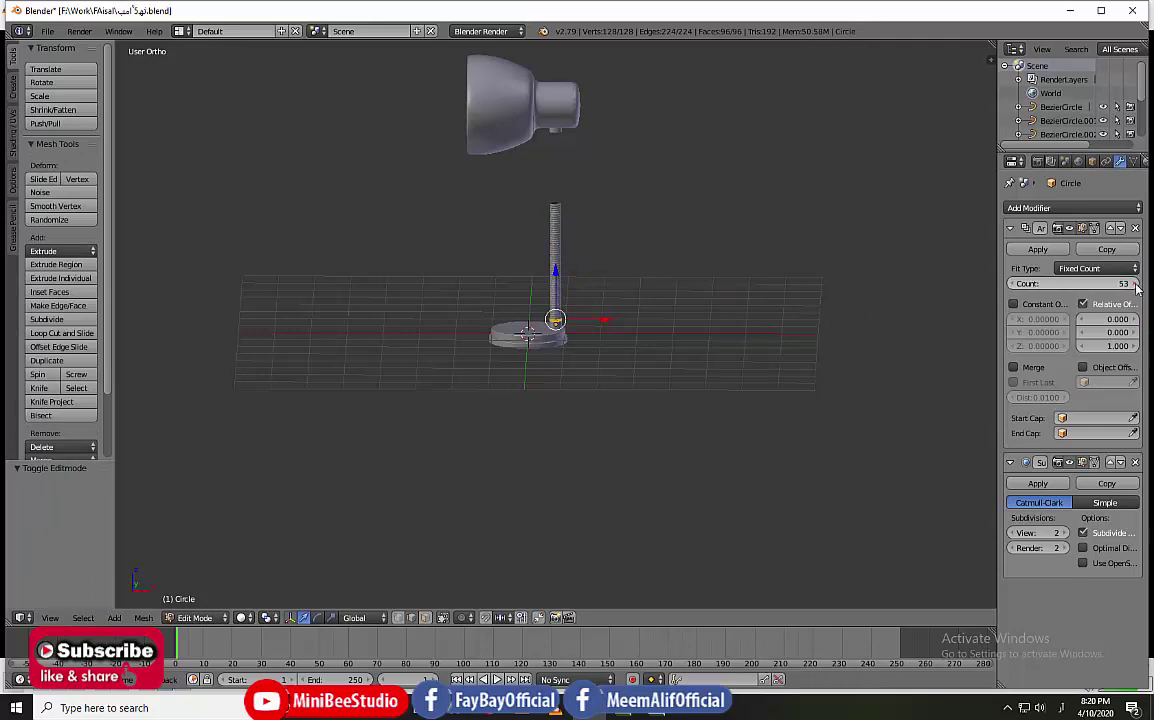
click(1136, 284)
click(1136, 284)
click(1136, 284)
click(1136, 284)
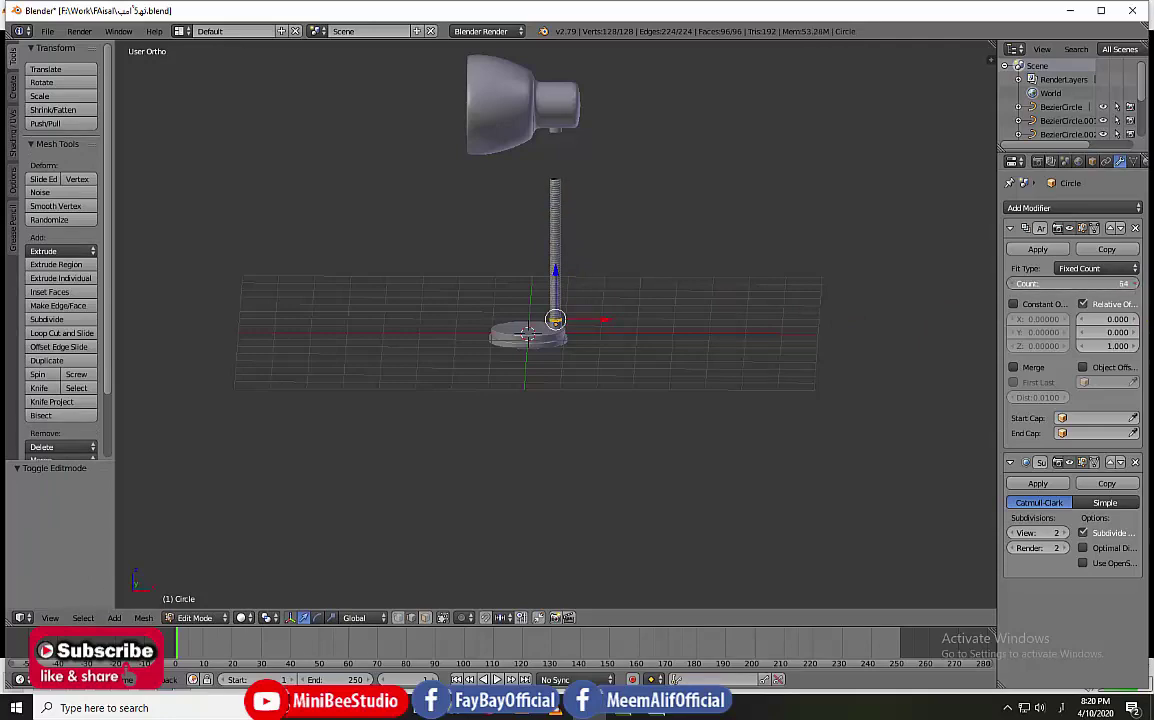
click(1136, 284)
click(1136, 284)
click(1136, 284)
click(1136, 284)
click(1136, 284)
click(1136, 284)
click(1136, 284)
click(1136, 284)
click(1136, 284)
click(1136, 284)
click(1136, 284)
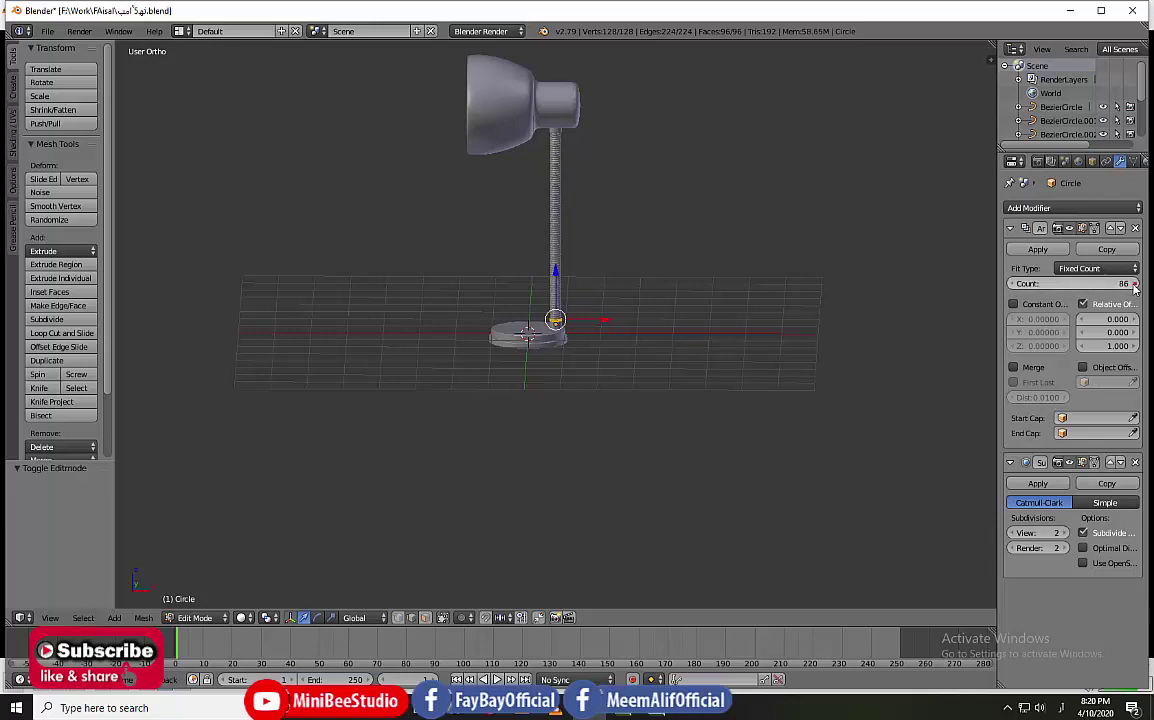
click(1136, 284)
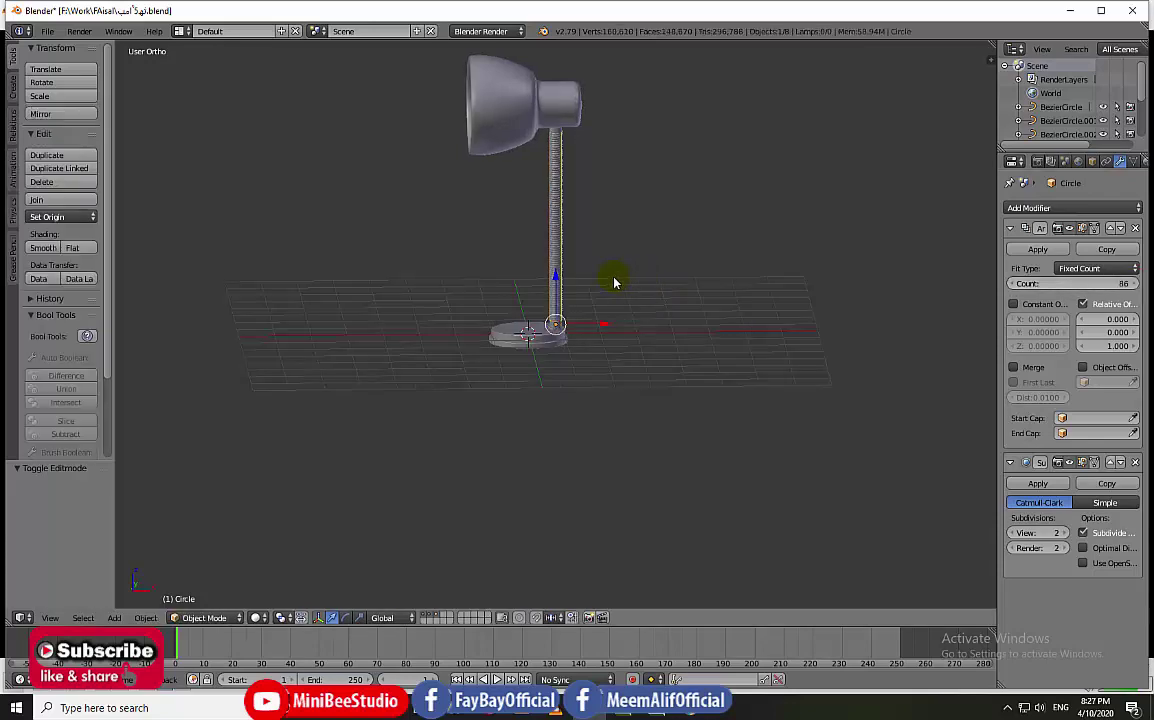
Step: Add a Bezier curve at the 3D cursor in front view and shift it along X
key(KP_1)
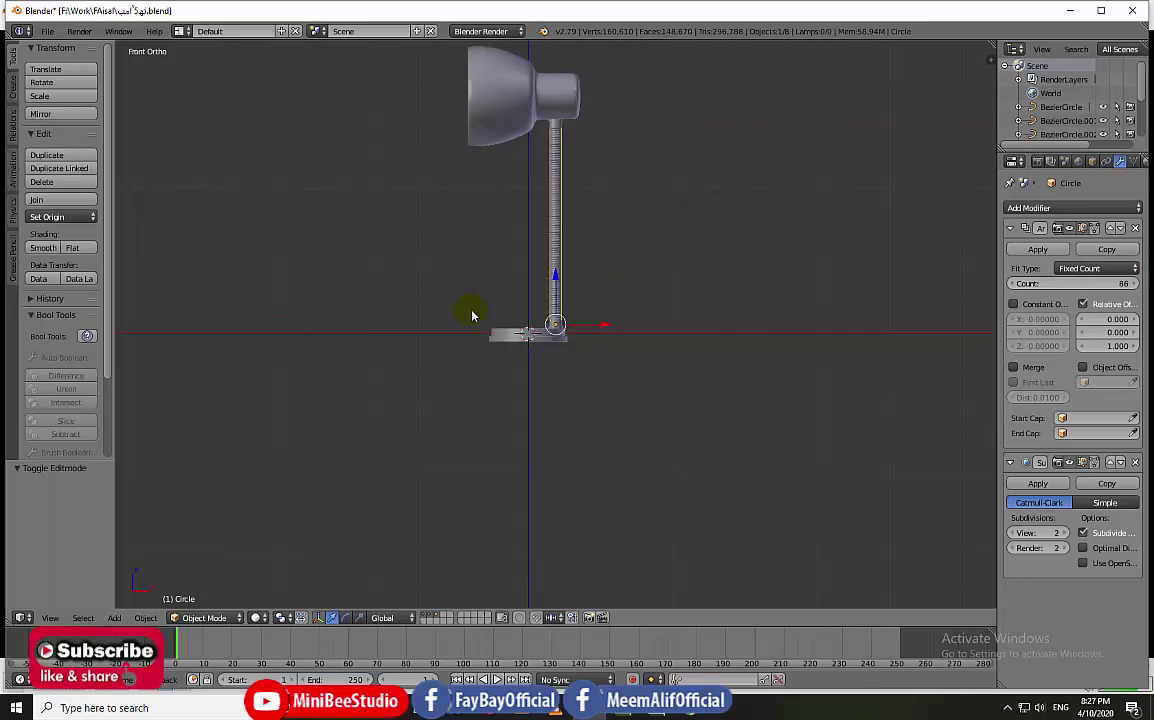
key(shift+a)
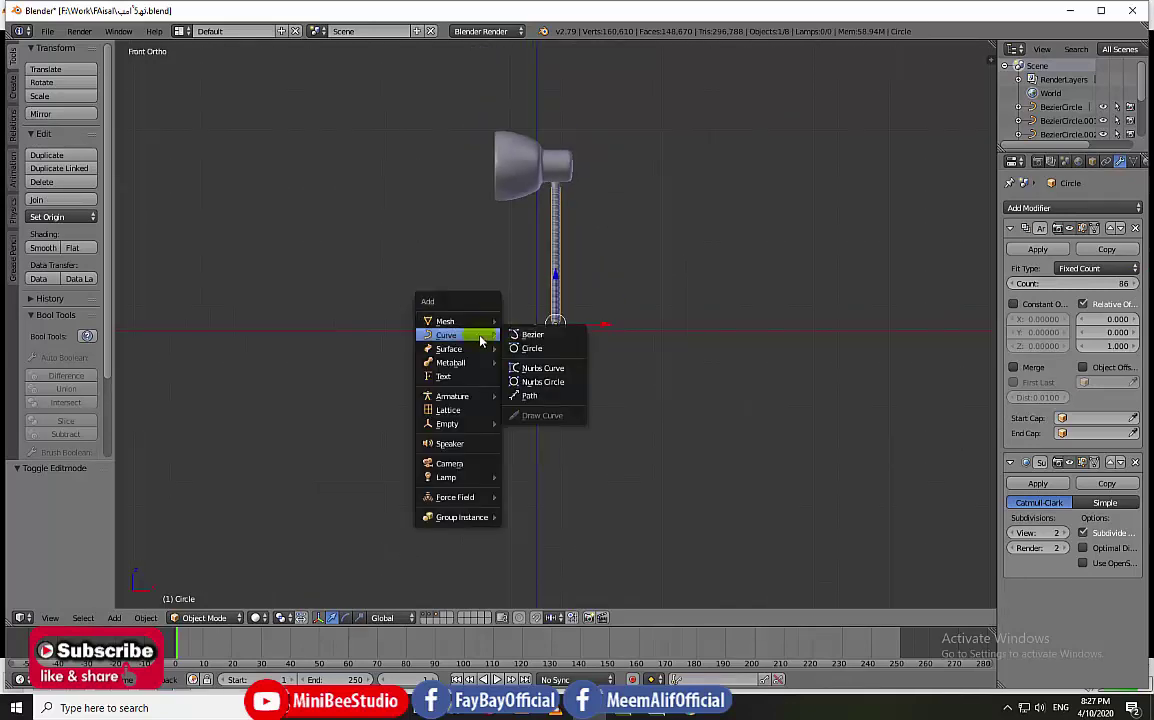
click(530, 333)
scroll(585, 309, up, 2)
scroll(585, 309, up, 3)
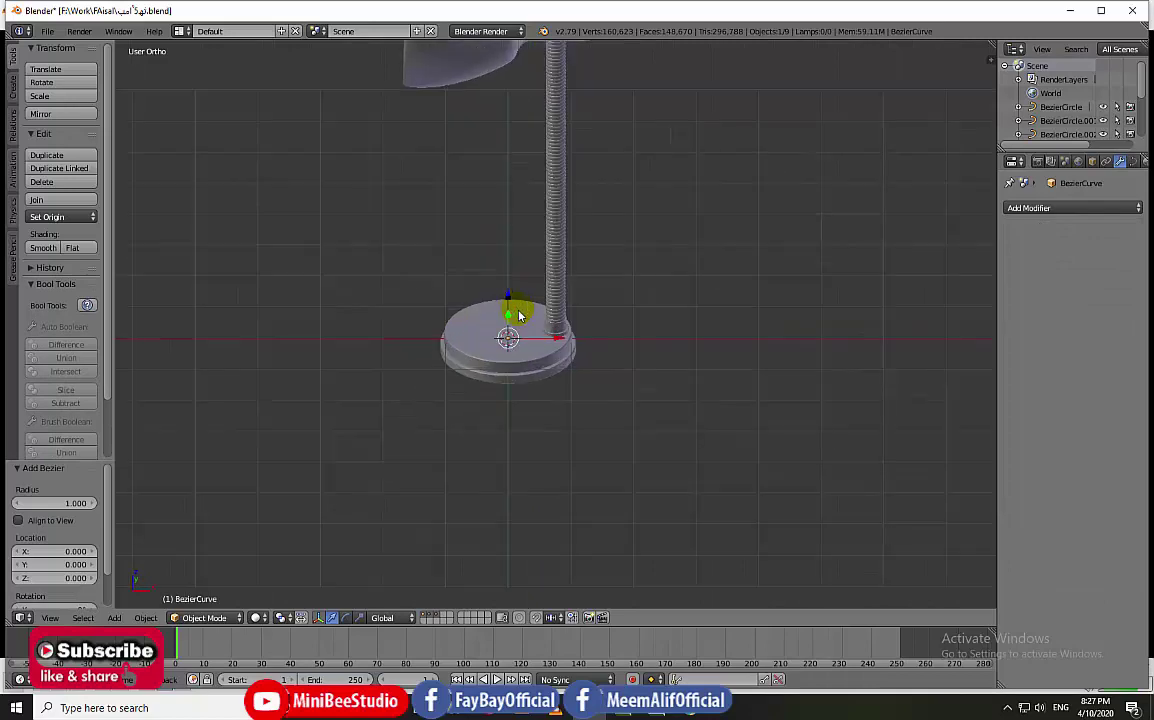
key(g)
key(x)
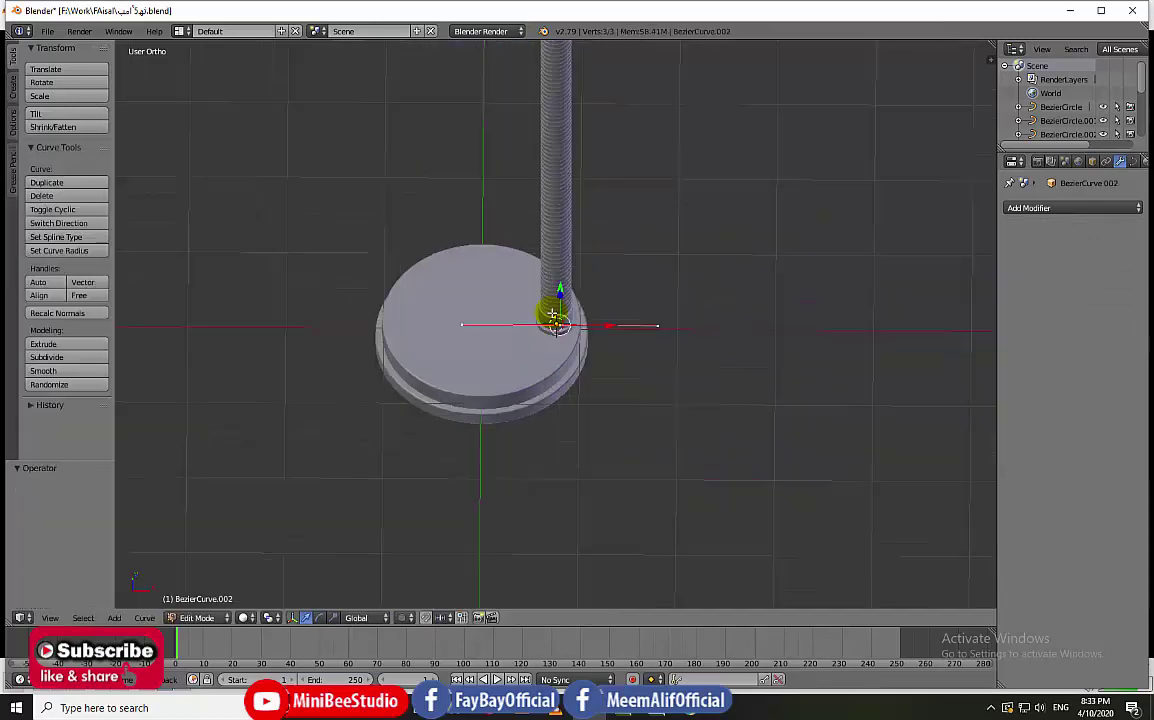
key(KP_1)
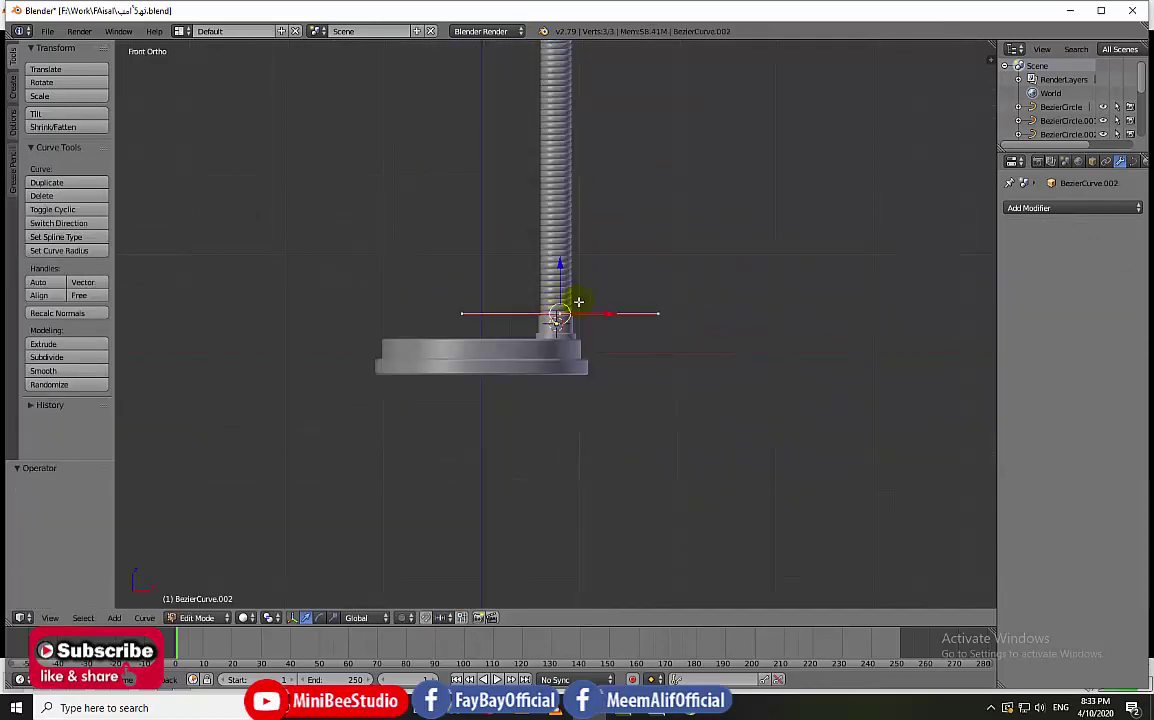
Step: Rotate the curve point's handles 90° so they run vertically
right_click(626, 313)
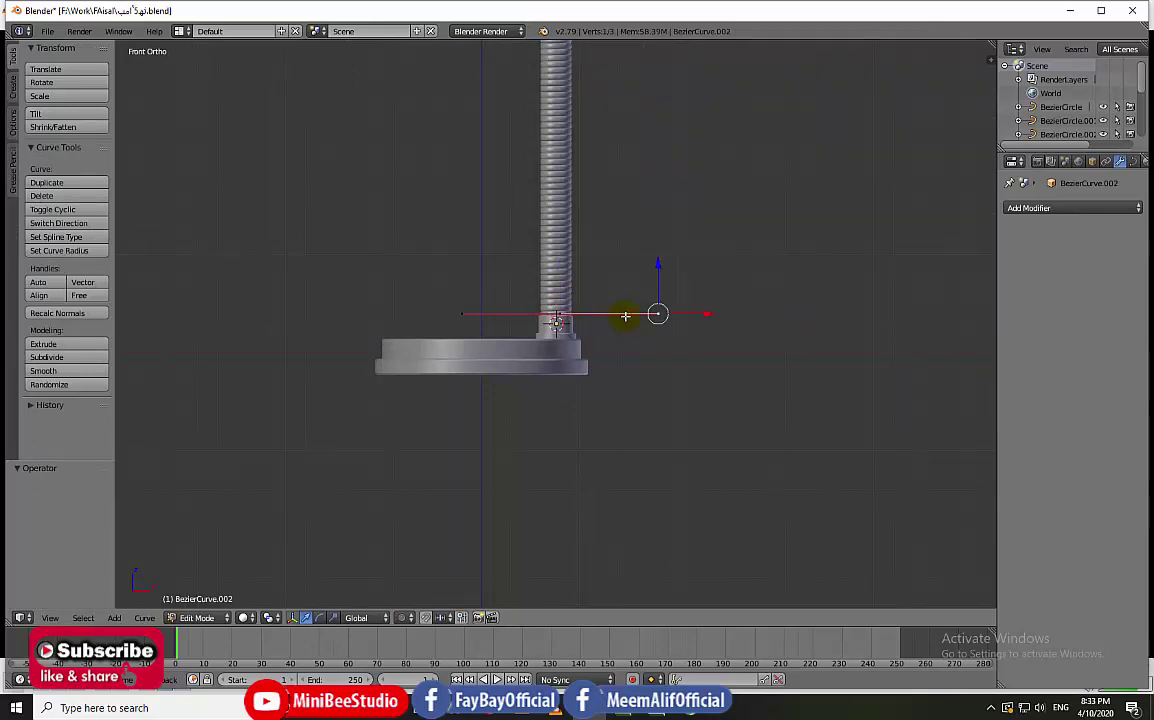
right_click(557, 316)
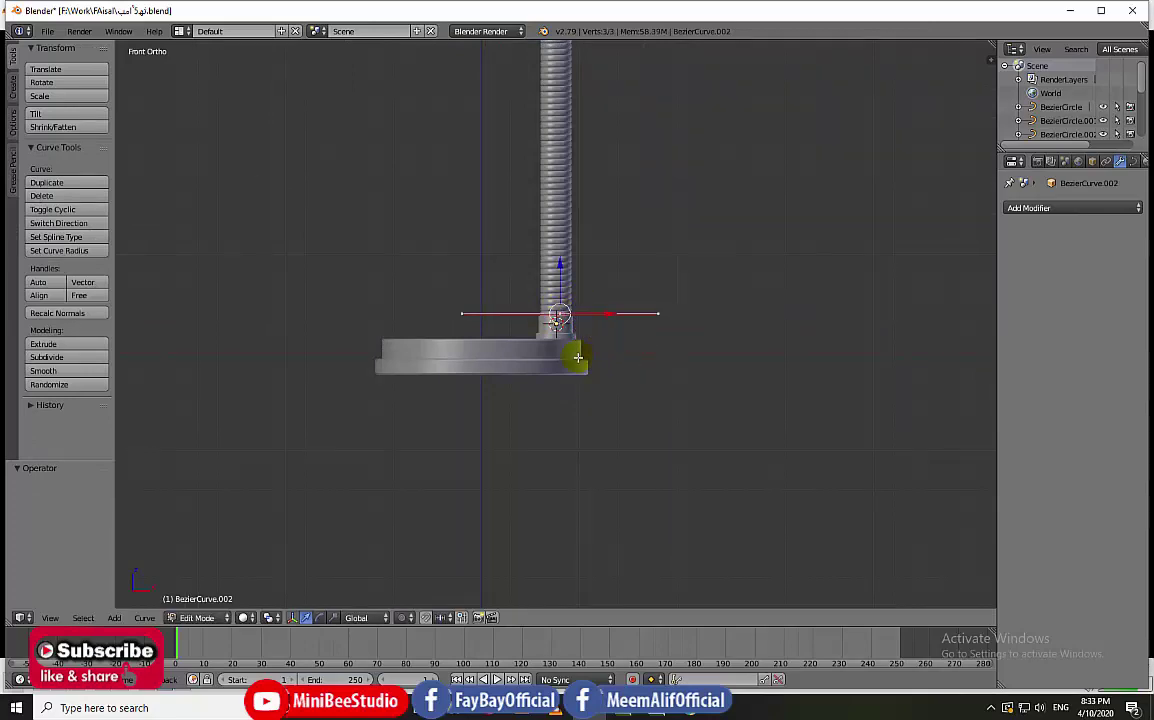
text(r90)
key(Return)
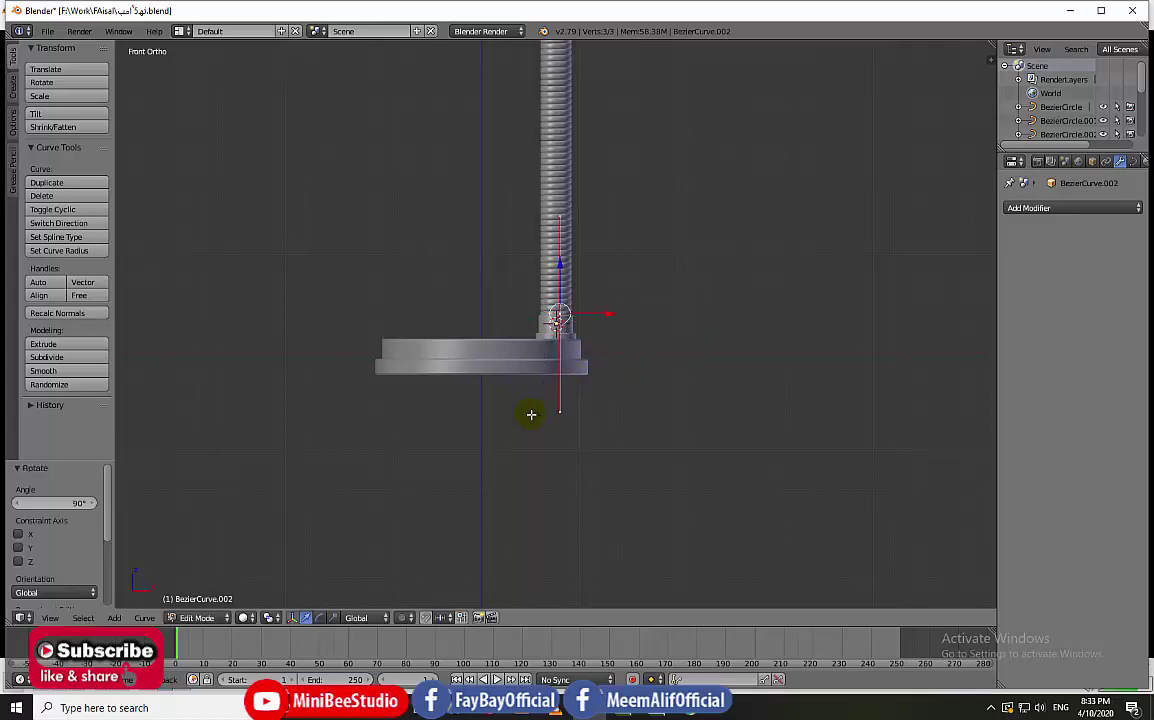
right_click(530, 414)
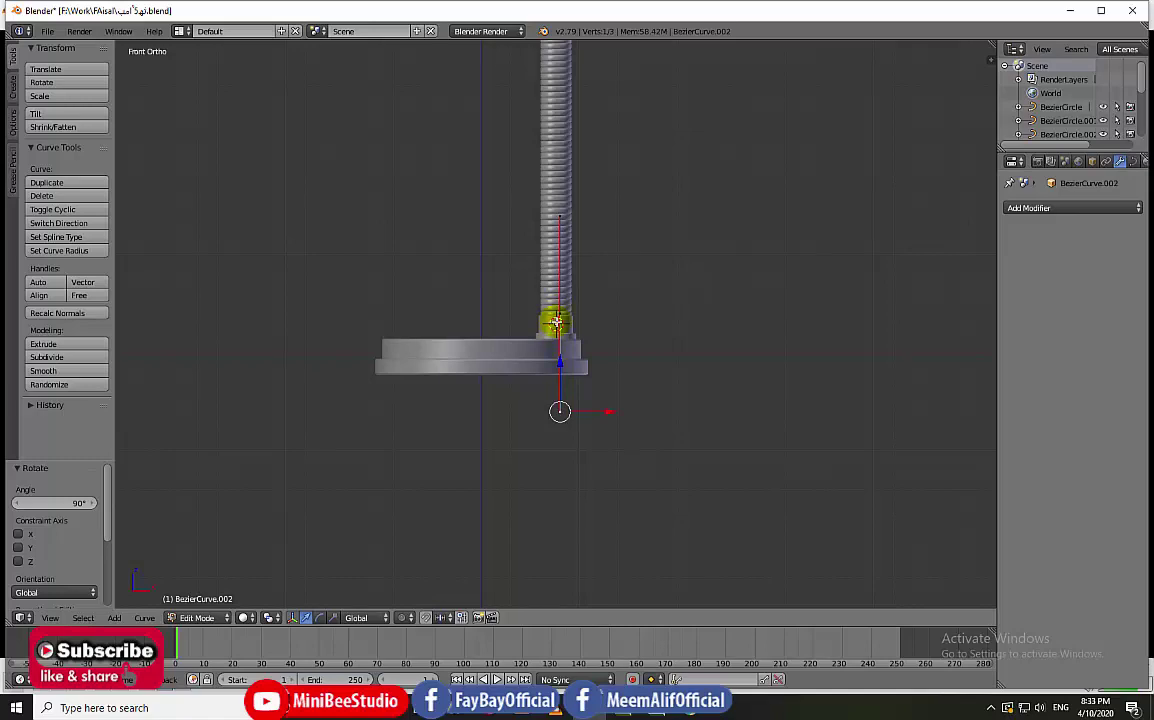
right_click(557, 318)
scroll(554, 320, down, 3)
scroll(548, 300, down, 4)
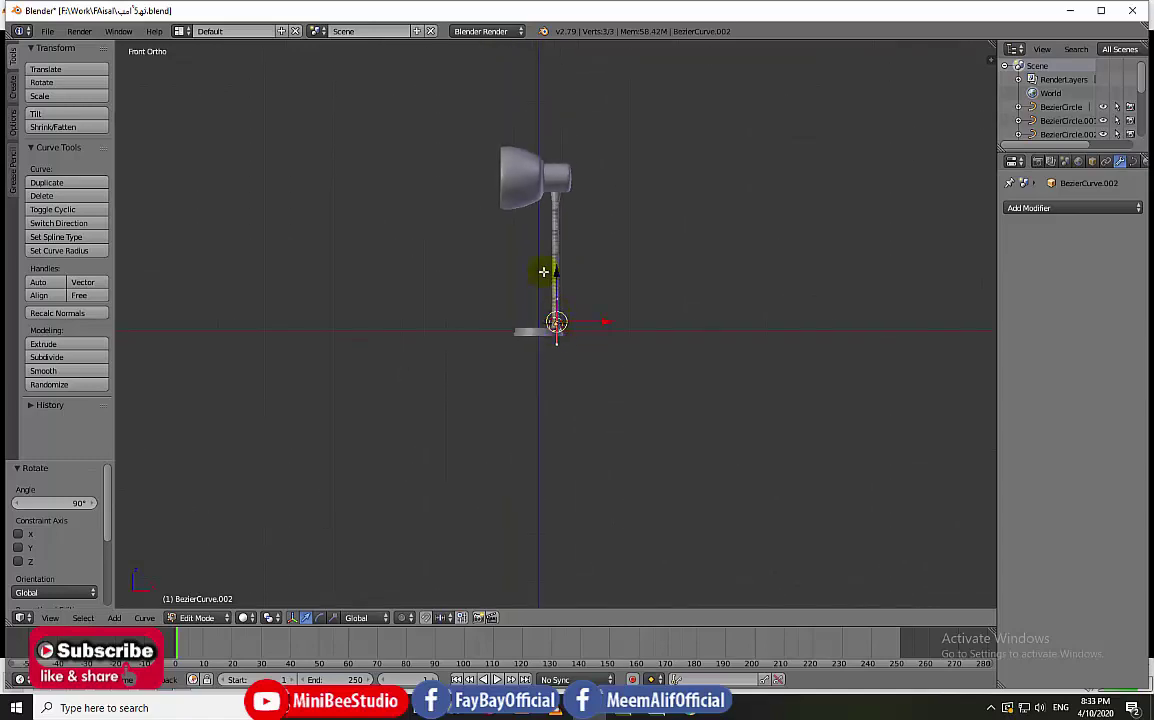
scroll(560, 210, up, 2)
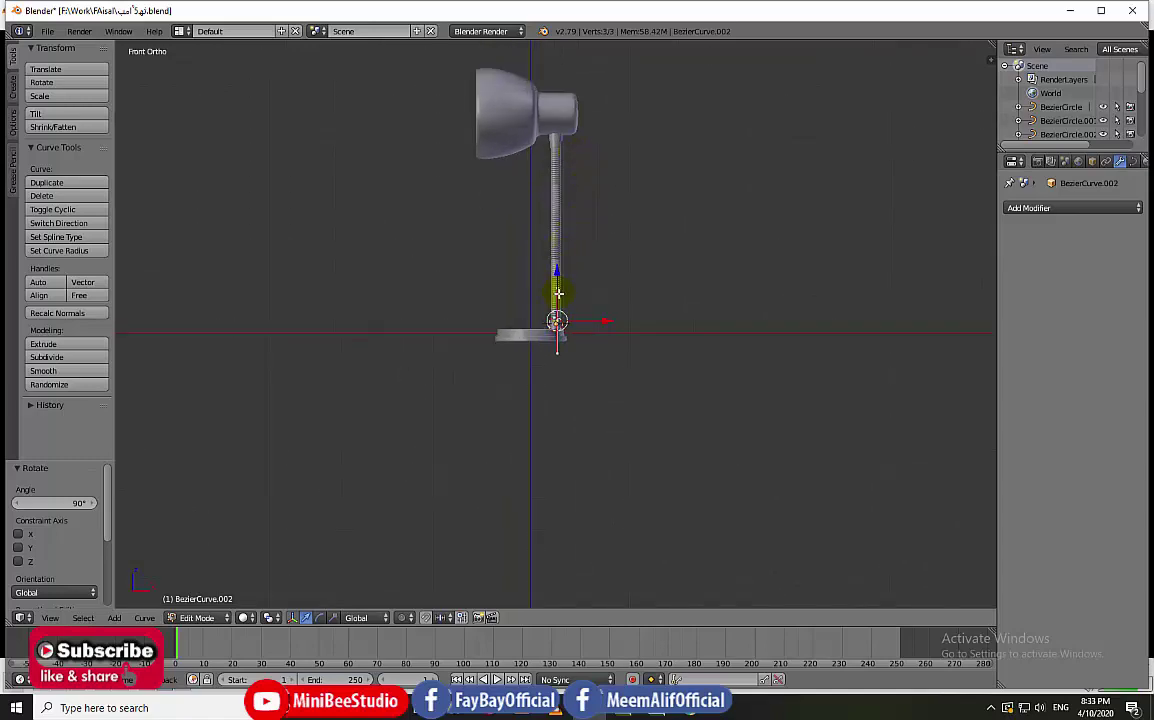
Step: Extrude a new point straight up in Z to the lamp head, then align both points onto the neck in side view
key(e)
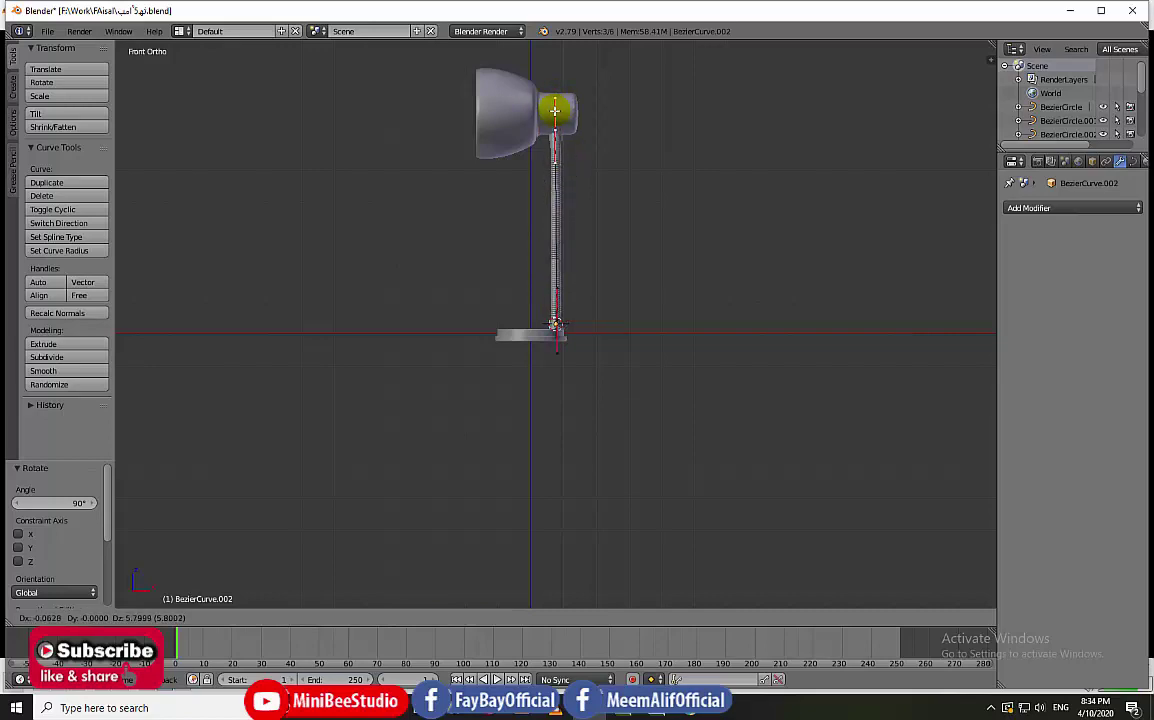
key(z)
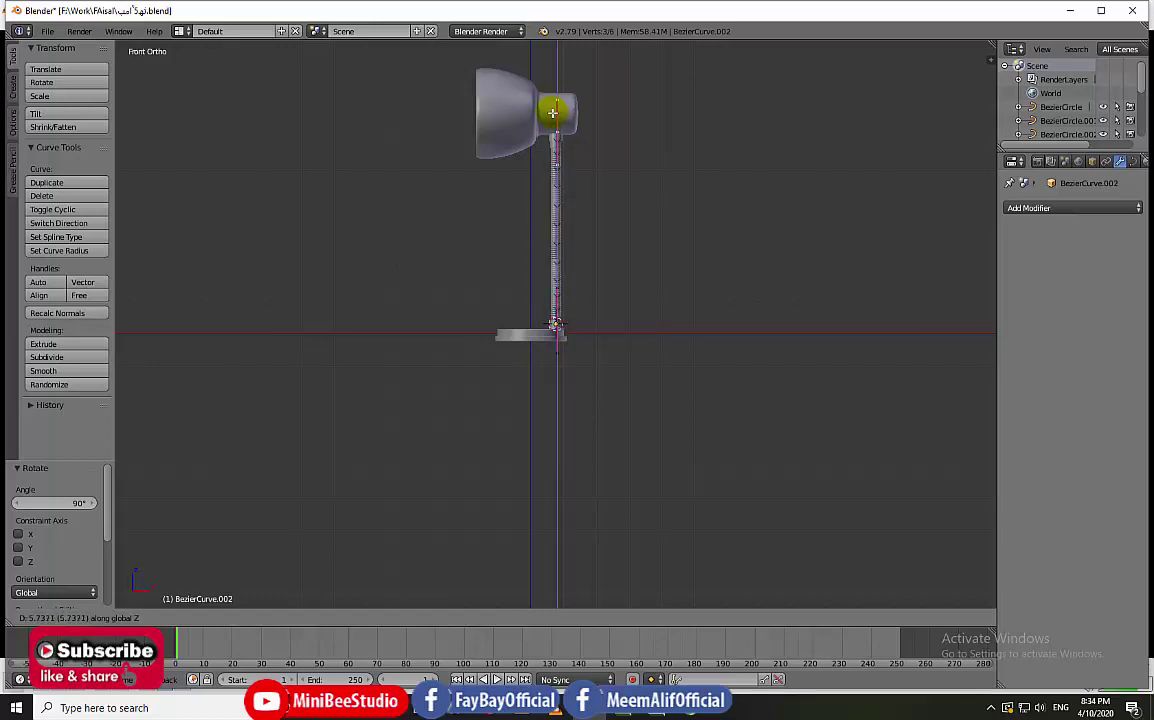
click(552, 120)
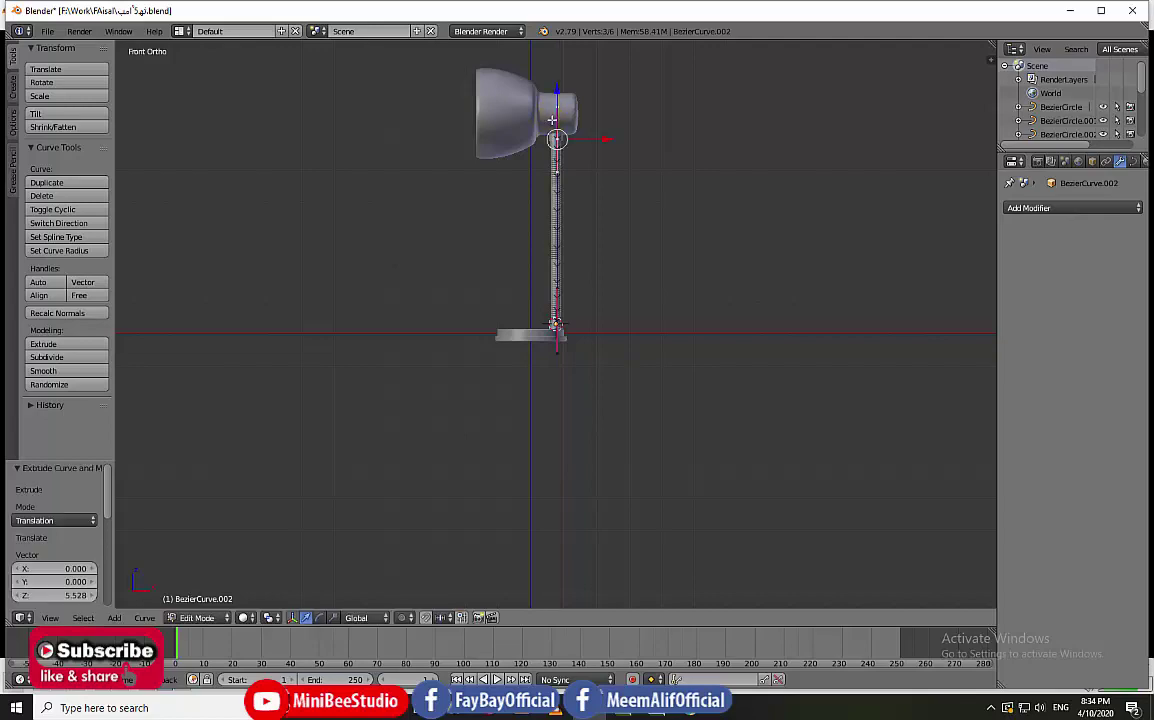
middle_drag(552, 120, 538, 172)
key(KP_3)
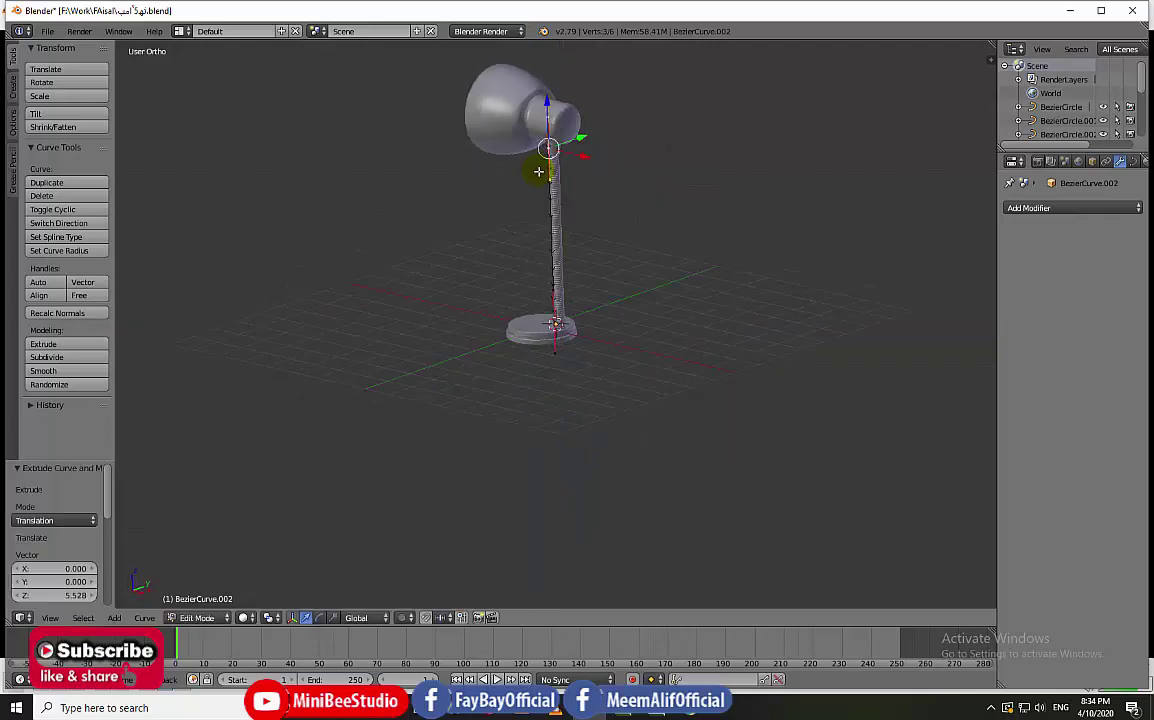
scroll(550, 62, up, 2)
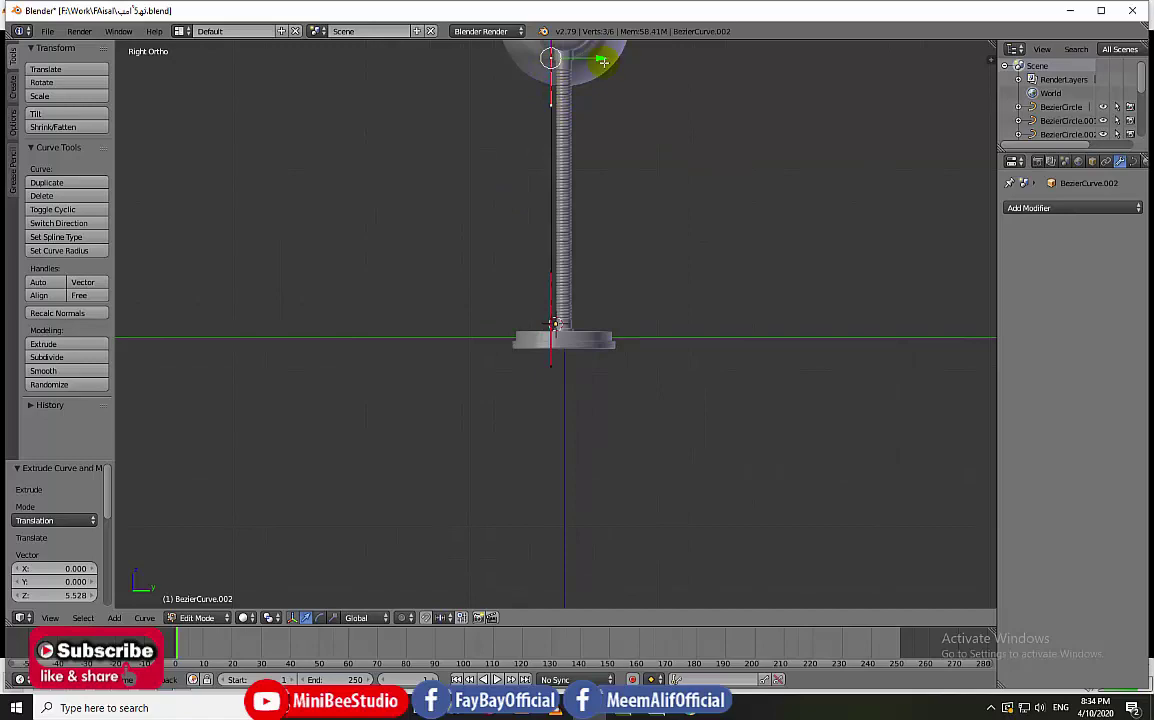
drag(604, 58, 615, 60)
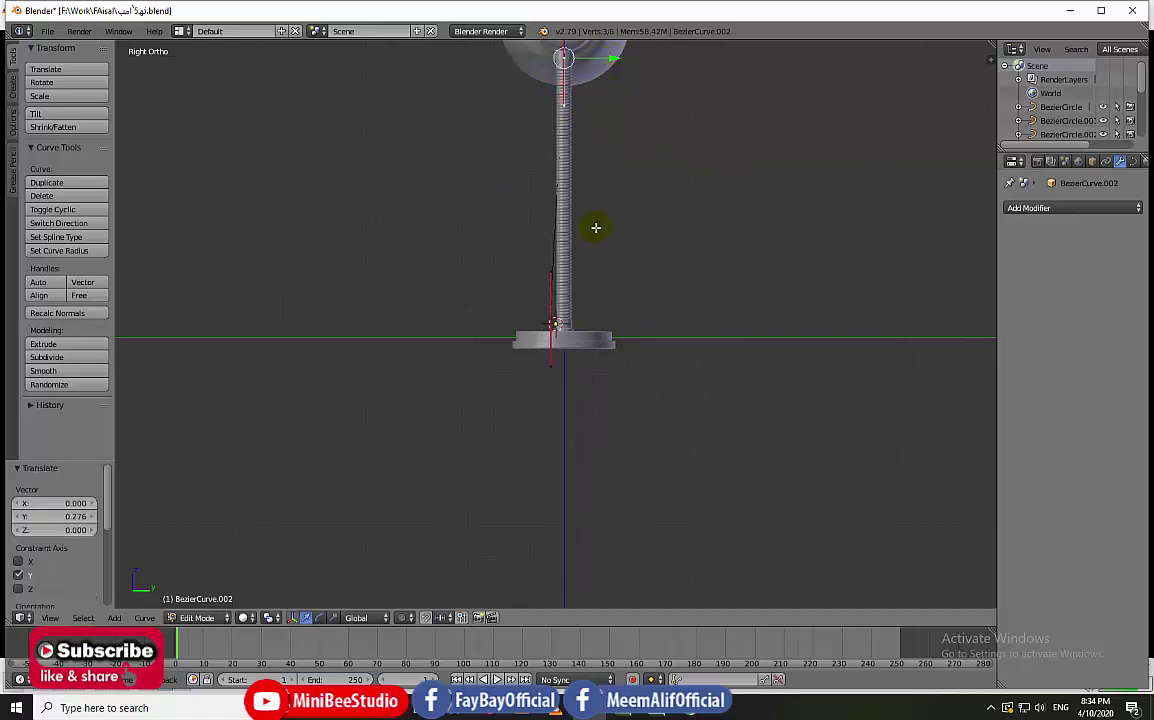
right_click(547, 298)
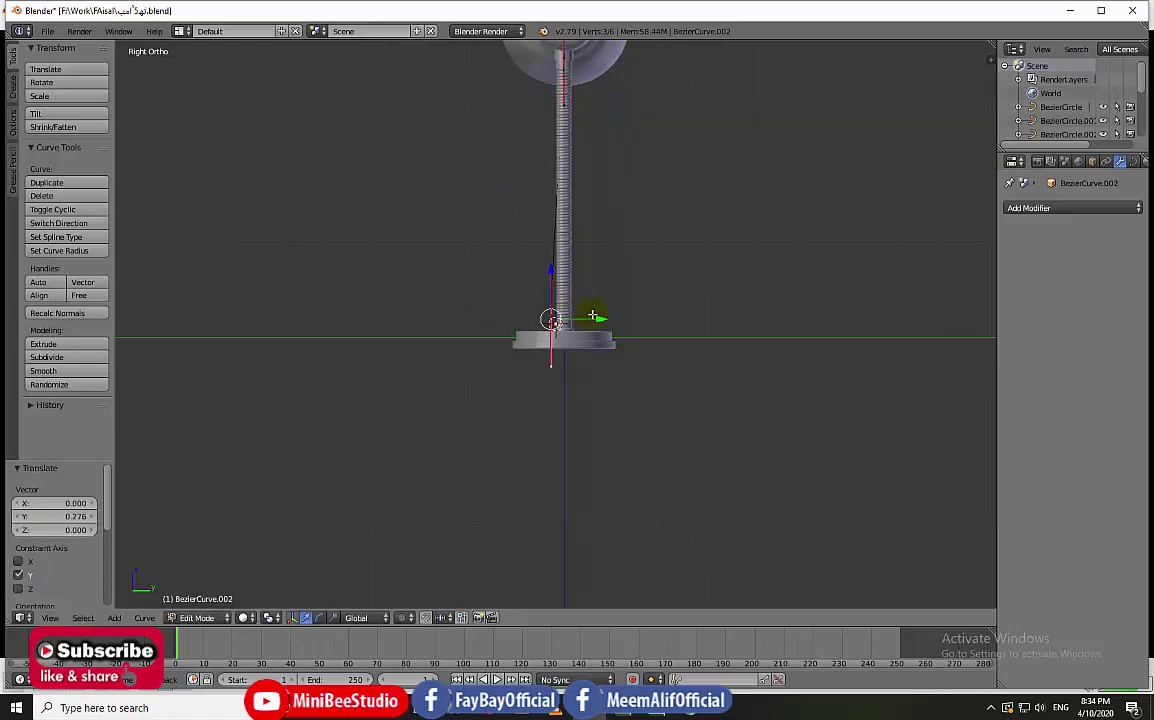
drag(593, 316, 603, 320)
middle_drag(567, 284, 603, 298)
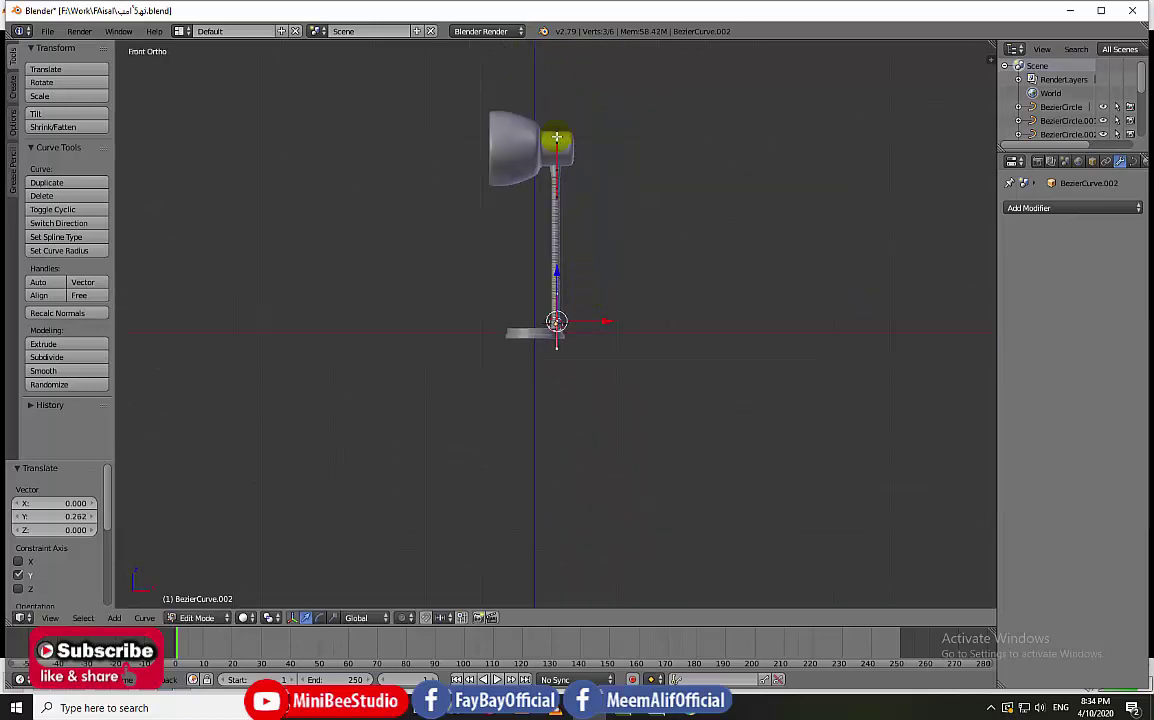
middle_drag(562, 93, 561, 69)
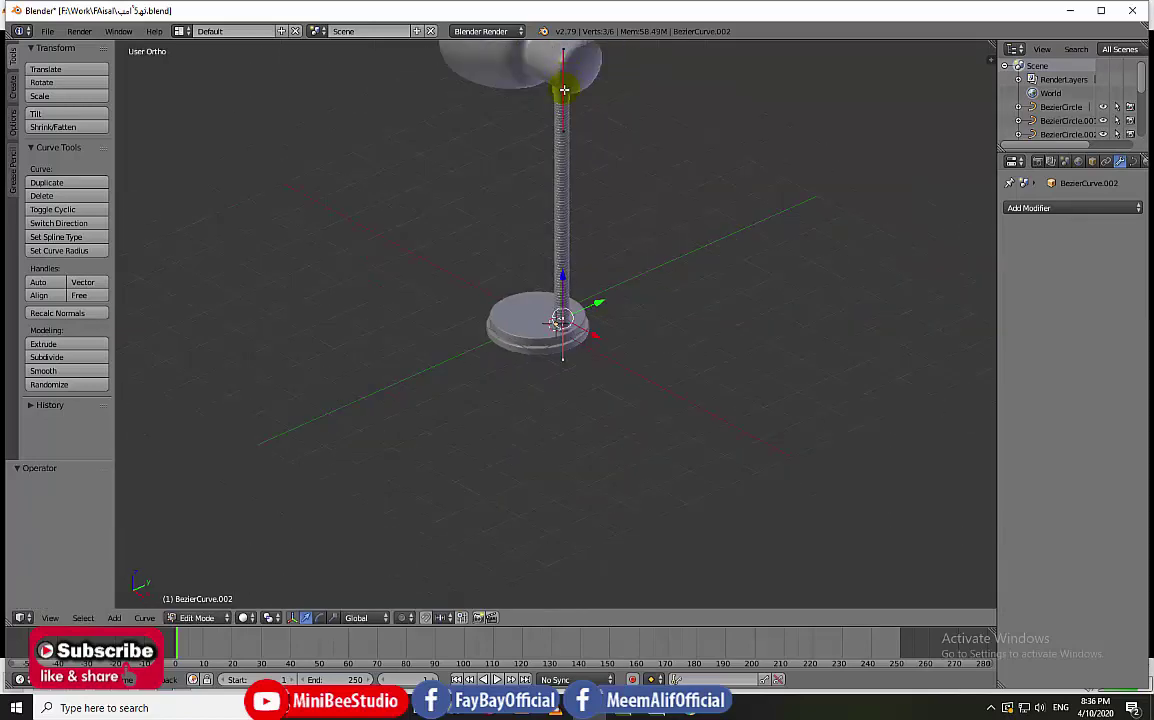
Step: Select the top and base points and subdivide the curve to add a middle point
key(KP_1)
scroll(567, 93, down, 2)
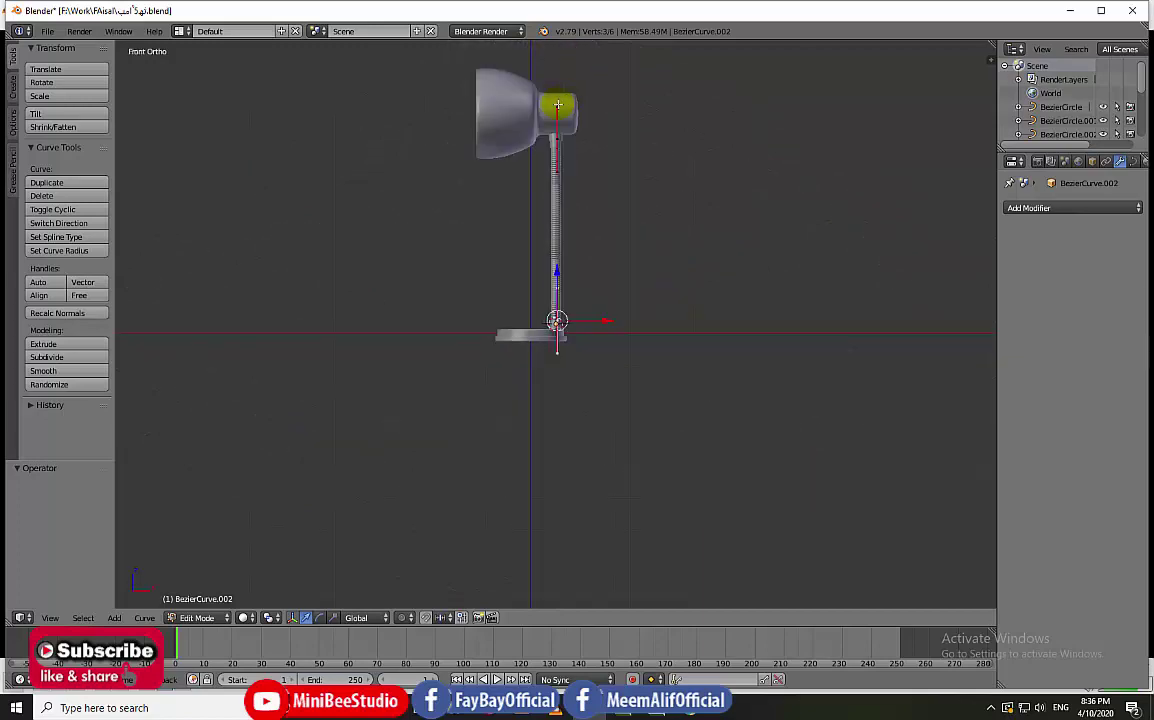
scroll(561, 103, up, 1)
right_click(557, 102)
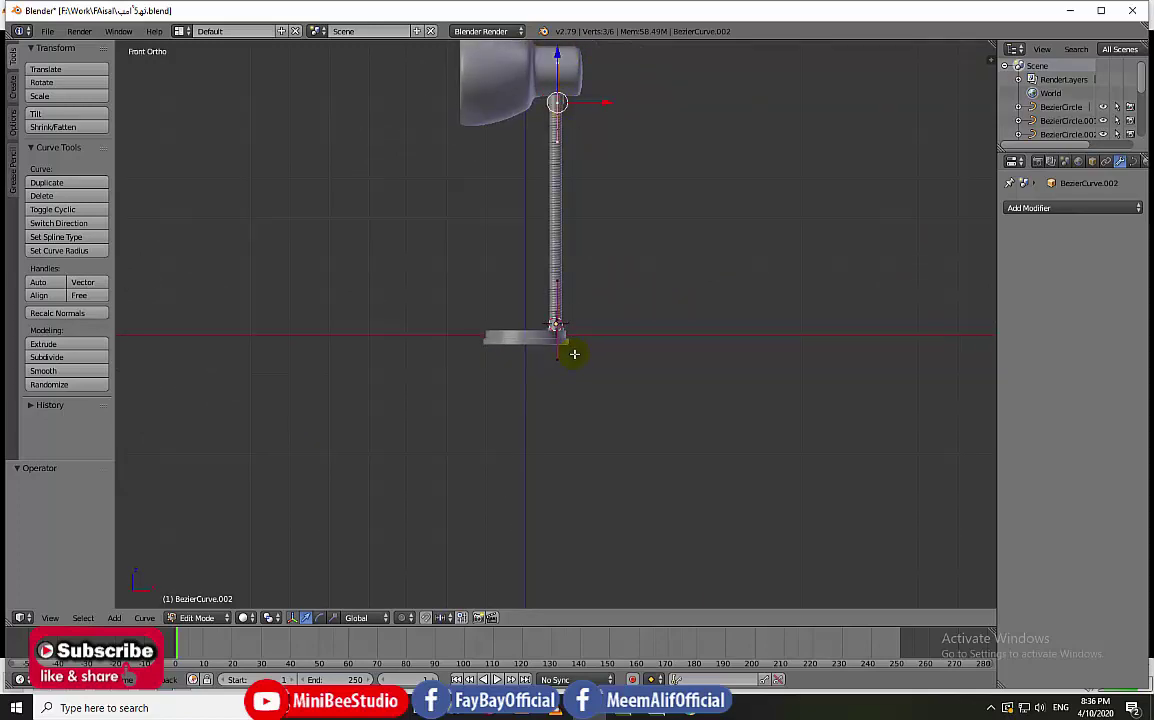
shift+right_click(555, 323)
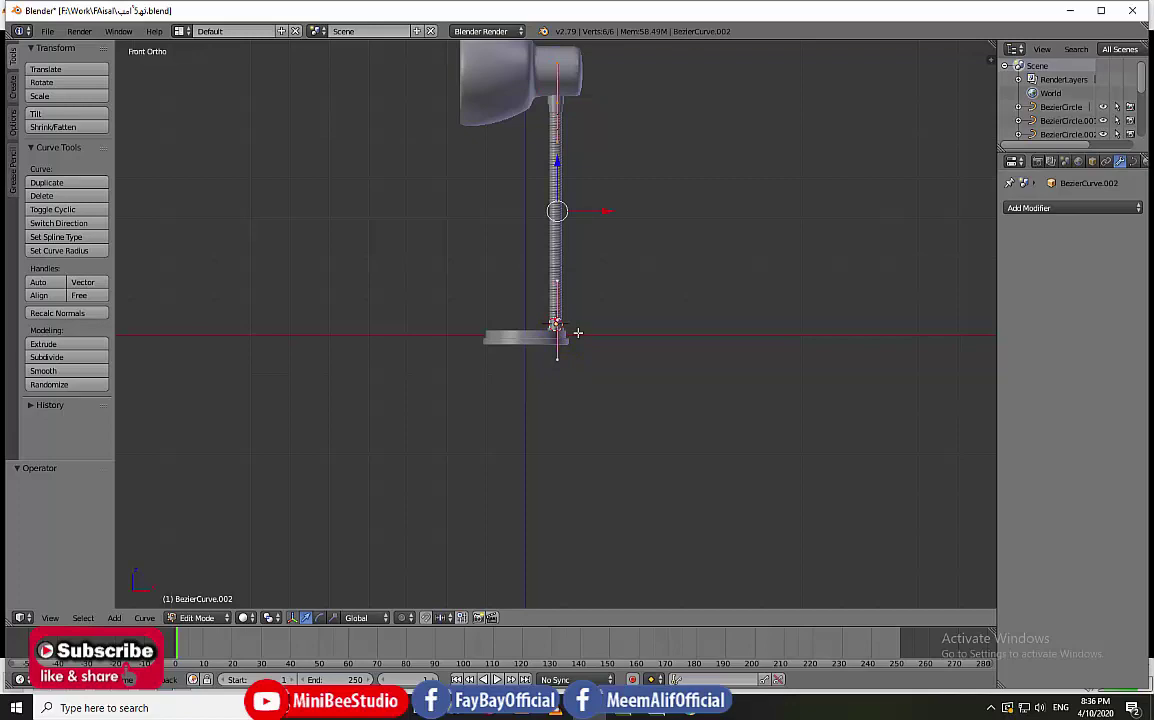
key(w)
click(557, 244)
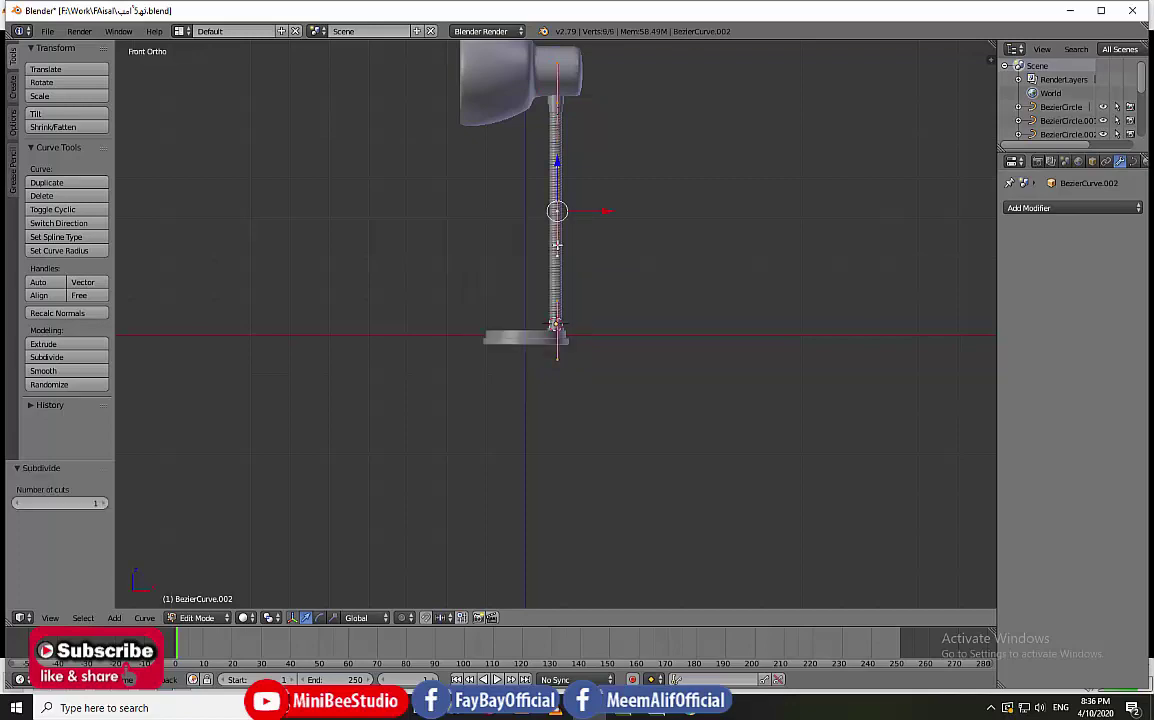
scroll(563, 199, up, 1)
mouse_move(563, 199)
middle_down()
mouse_move(489, 263)
mouse_move(530, 155)
mouse_move(502, 167)
mouse_move(600, 158)
middle_up()
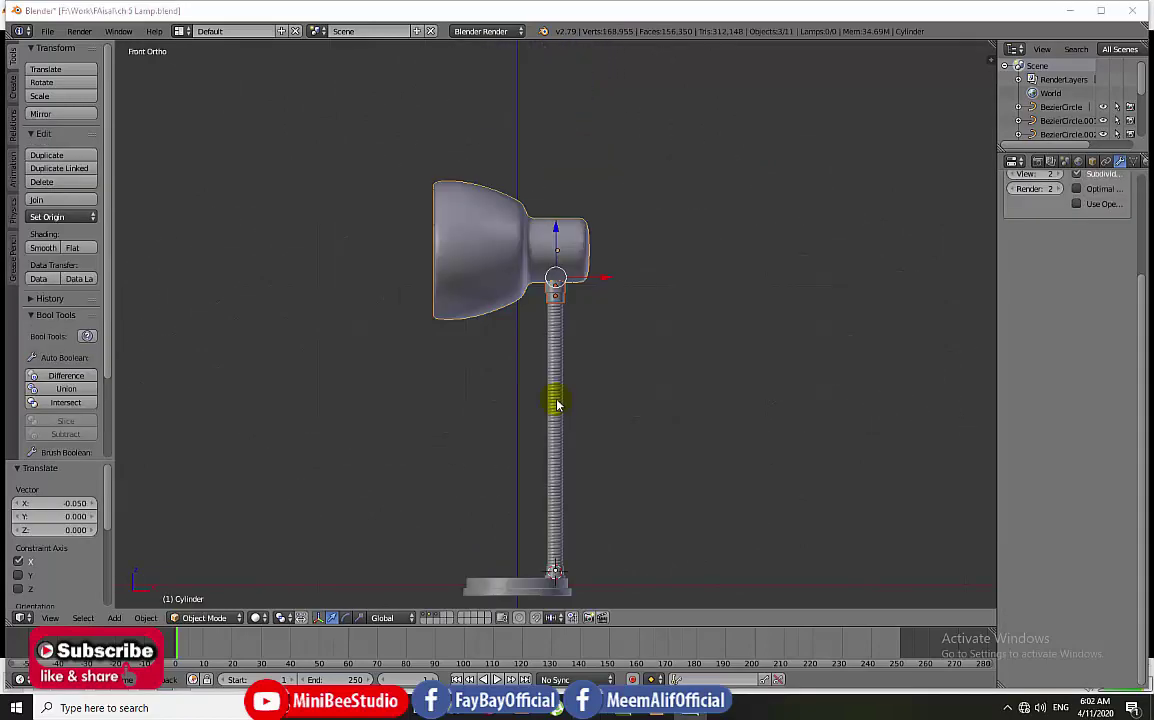
Step: In wireframe, parent the ribbed stem to BezierCurve.002 using Curve Deform
right_click(557, 402)
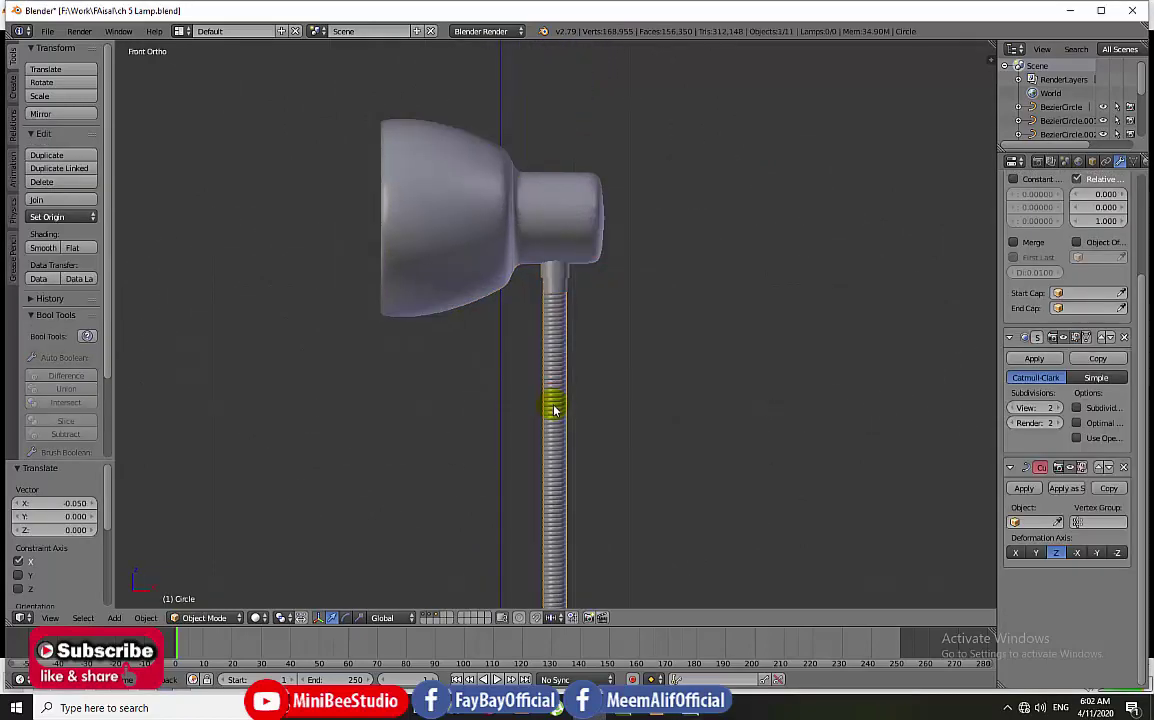
scroll(553, 404, up, 2)
key(space)
key(Escape)
click(555, 398)
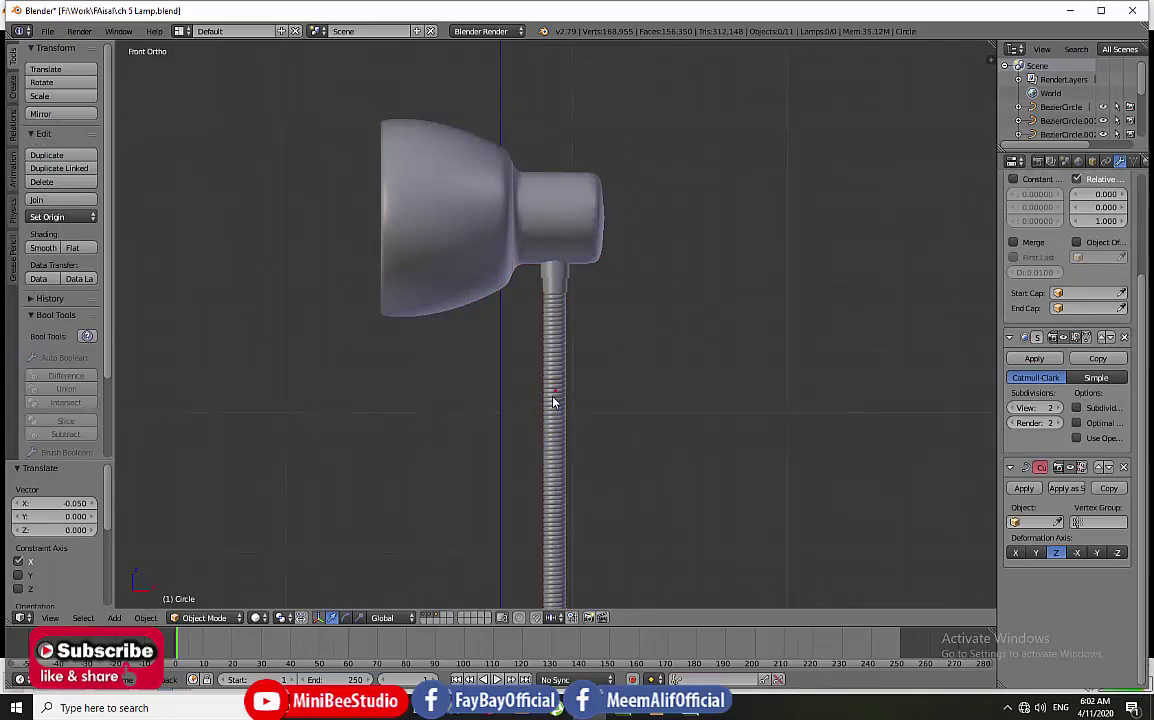
key(z)
right_click(554, 402)
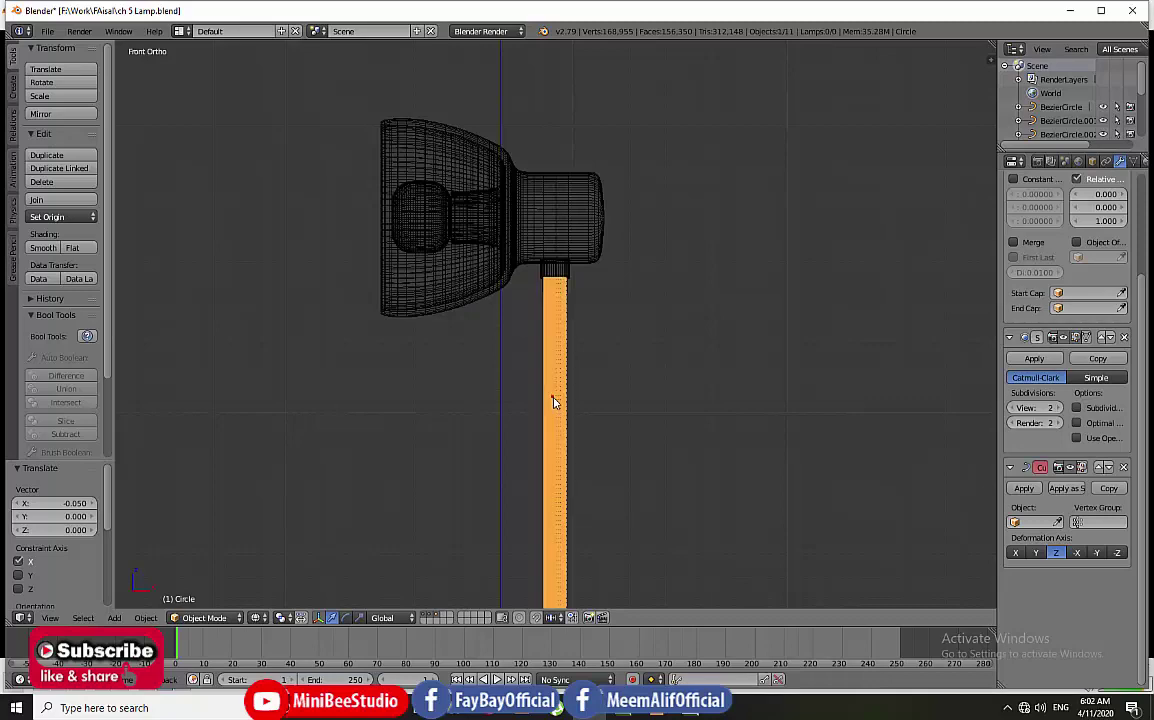
shift+right_click(556, 402)
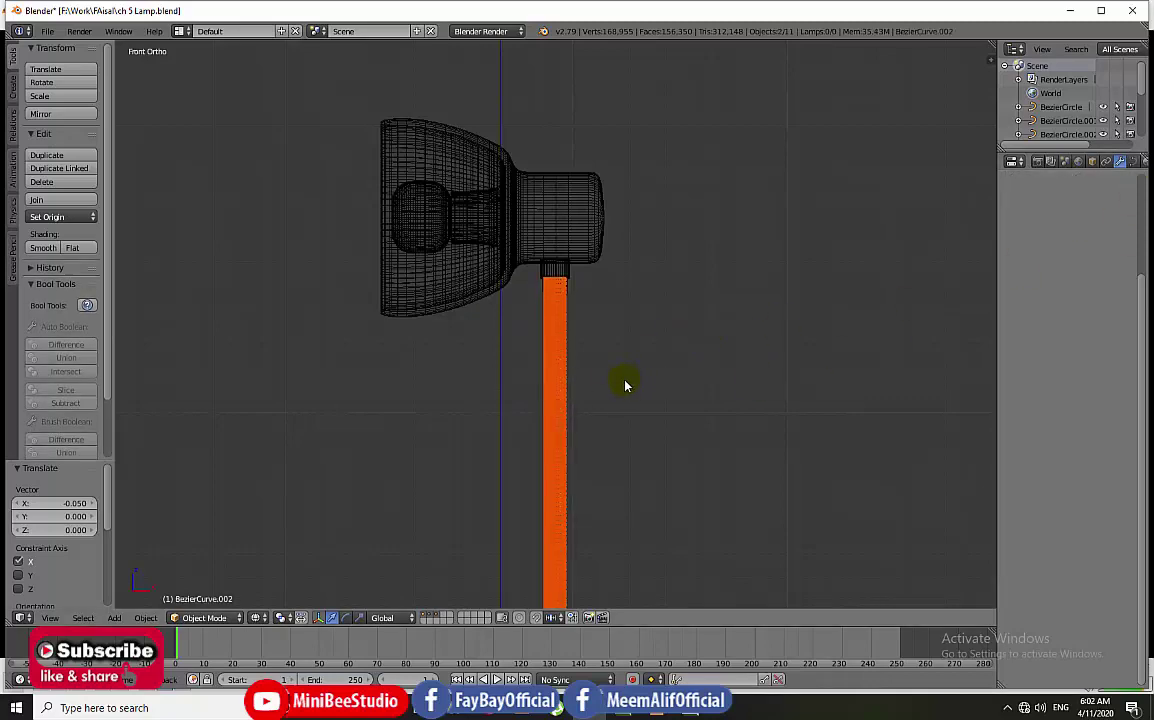
key(ctrl+p)
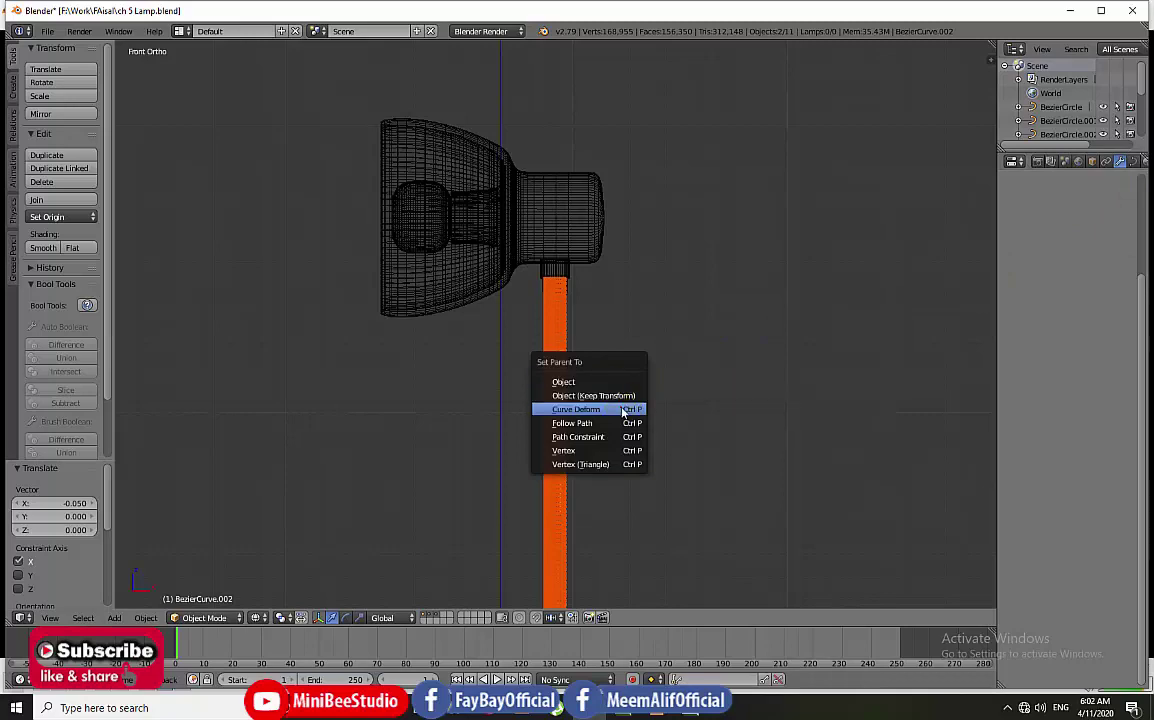
click(576, 409)
Step: Set the stem's Curve modifier deformation axis to Z so it stands upright
right_click(829, 291)
scroll(806, 304, down, 1)
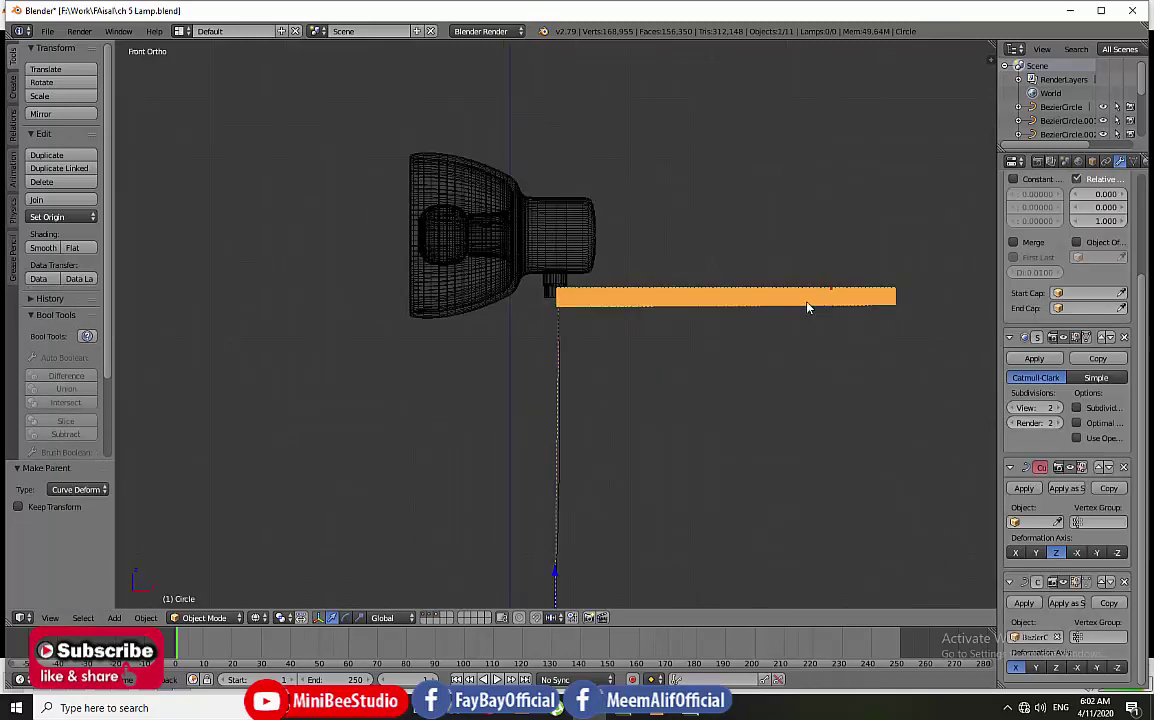
scroll(763, 312, down, 5)
scroll(822, 491, up, 3)
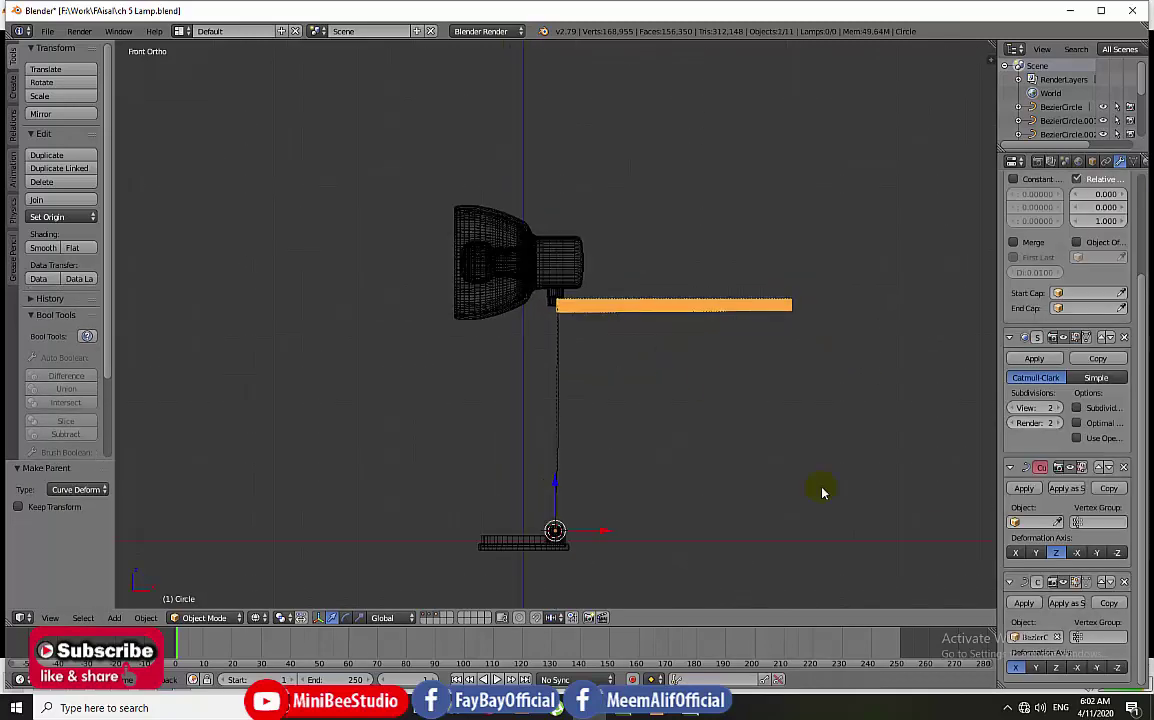
click(1056, 667)
scroll(554, 308, up, 2)
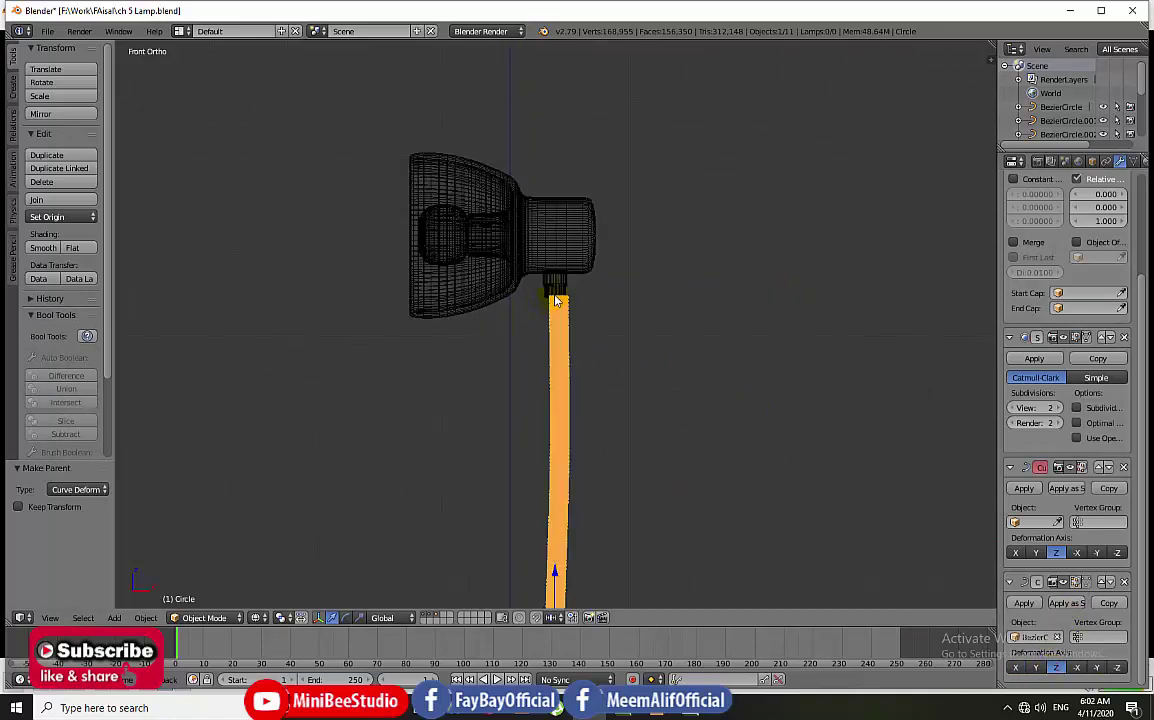
scroll(554, 308, up, 1)
scroll(560, 430, down, 3)
scroll(567, 563, up, 1)
scroll(560, 545, down, 4)
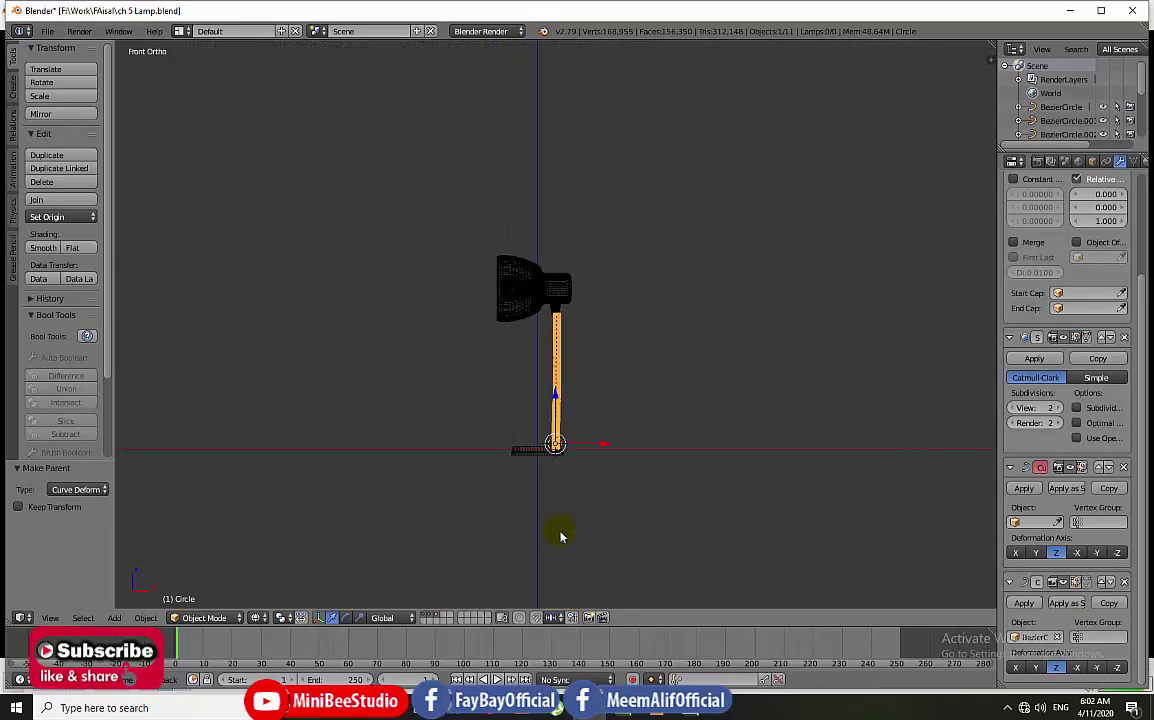
scroll(556, 533, up, 2)
scroll(558, 513, up, 3)
scroll(558, 513, down, 3)
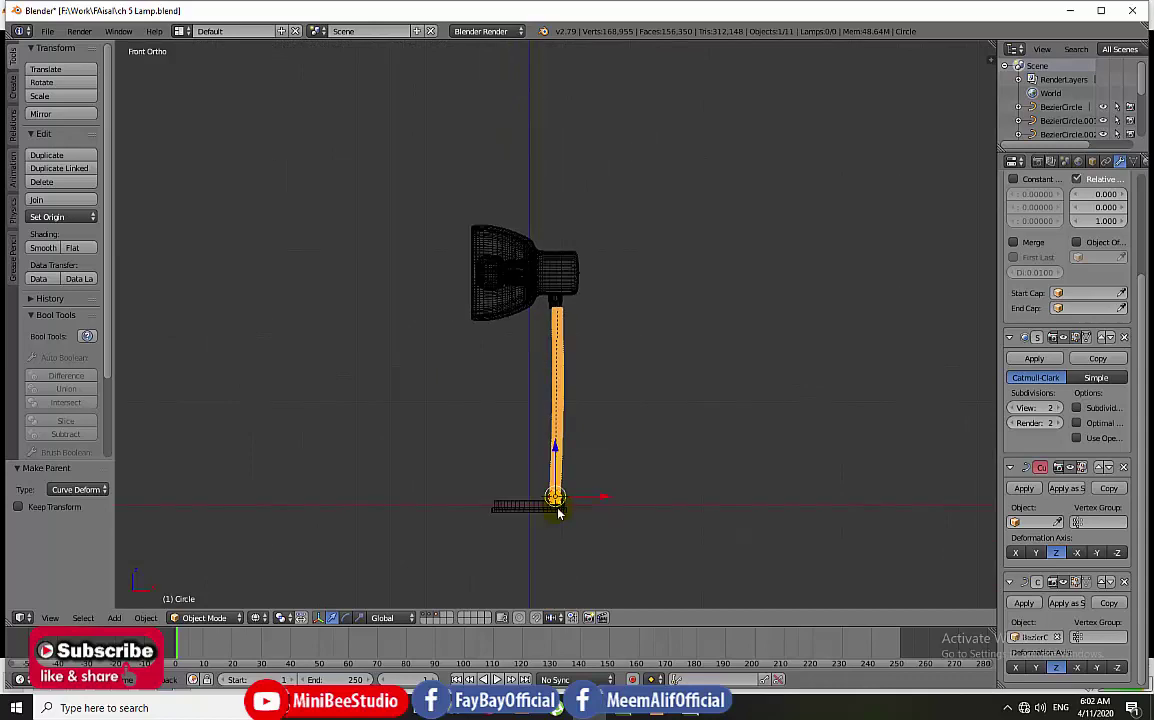
Step: Return to solid shading and orbit around the assembled lamp, ending in front view
key(z)
middle_drag(551, 489, 548, 515)
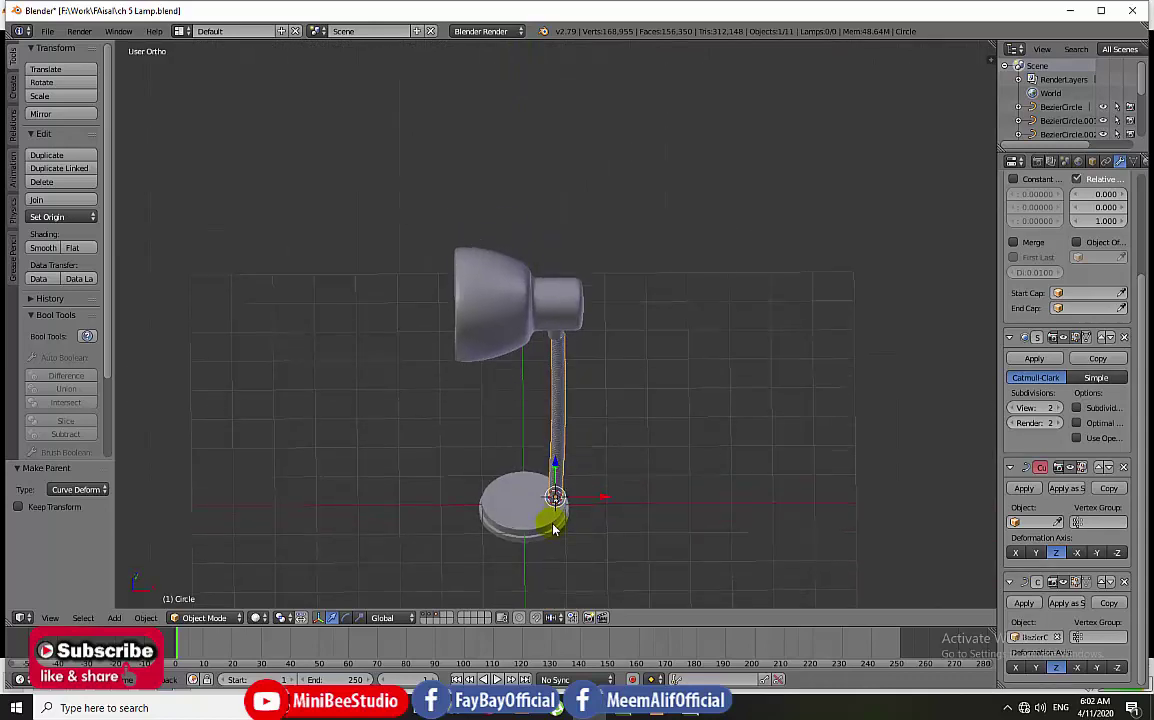
scroll(559, 537, up, 4)
scroll(559, 537, down, 3)
middle_drag(570, 557, 562, 497)
scroll(562, 368, up, 3)
scroll(551, 369, up, 3)
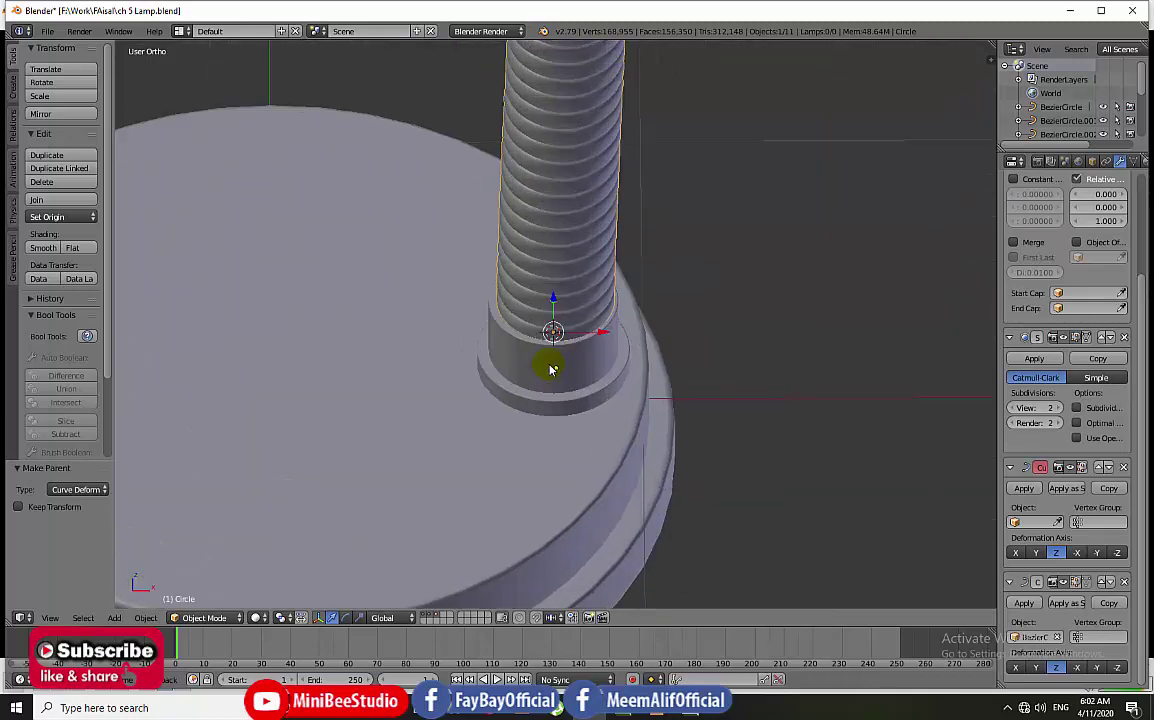
scroll(551, 369, down, 5)
scroll(549, 373, down, 3)
middle_drag(549, 373, 548, 263)
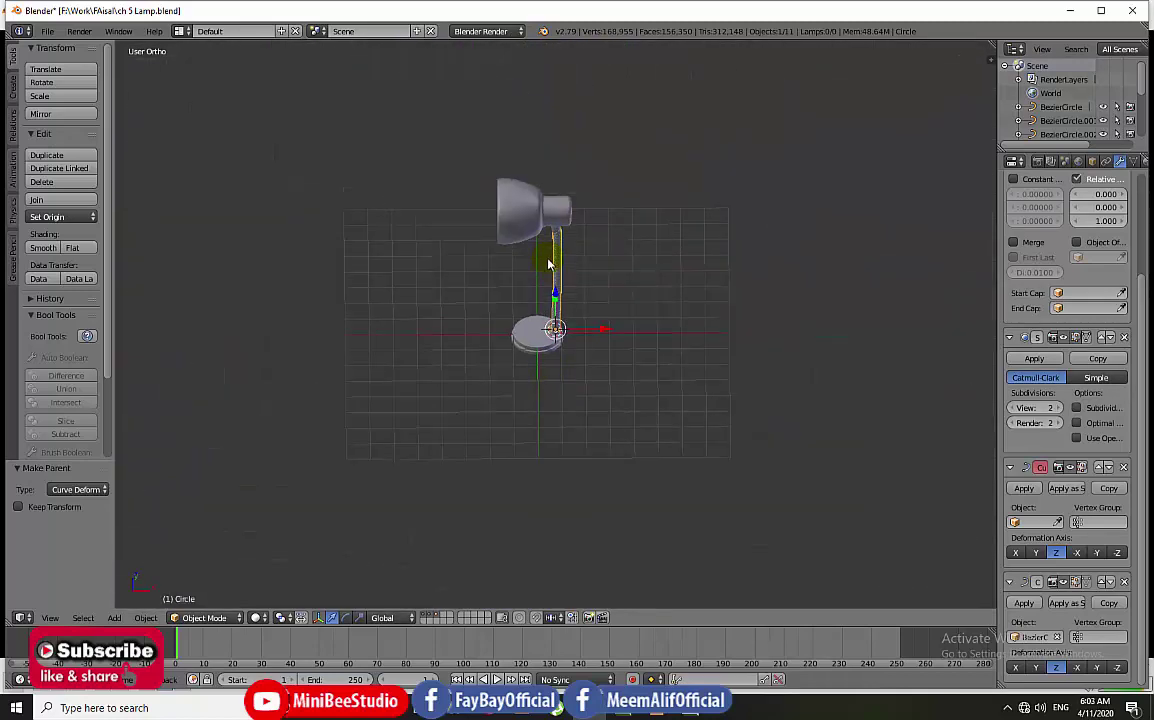
key(KP_1)
scroll(533, 195, up, 2)
scroll(533, 199, up, 3)
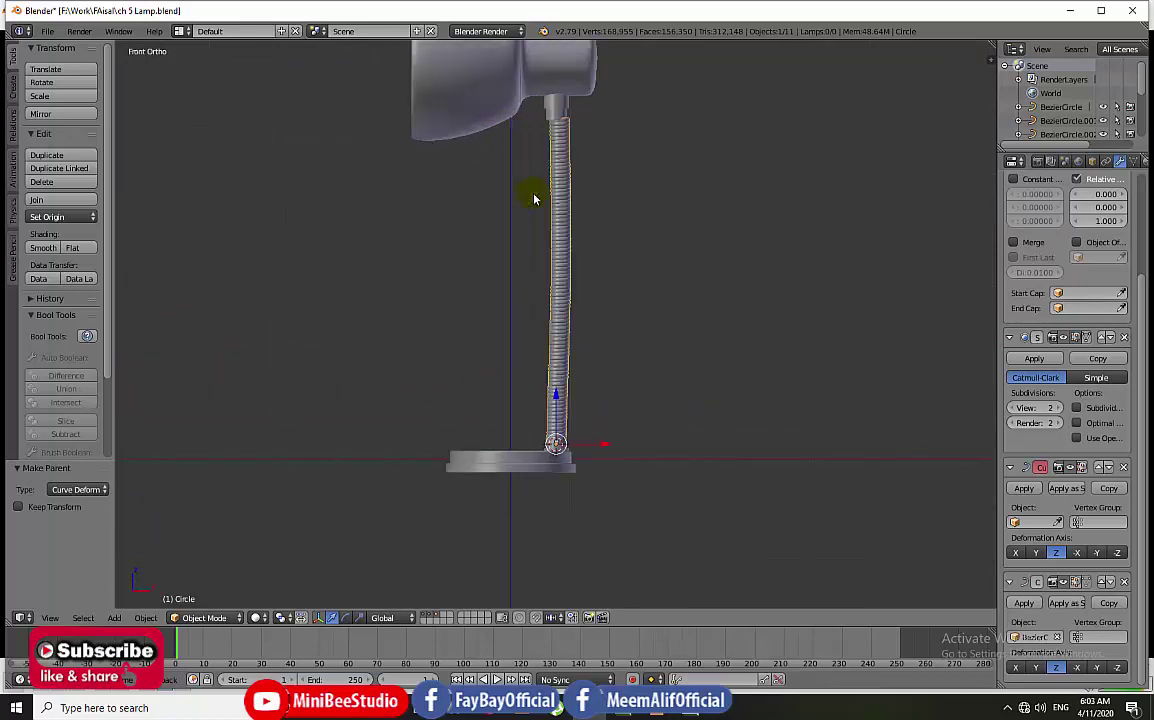
scroll(533, 199, down, 3)
Step: Select the lamp head's BezierCircle.003 part and nudge it along X
right_click(548, 135)
key(KP_Decimal)
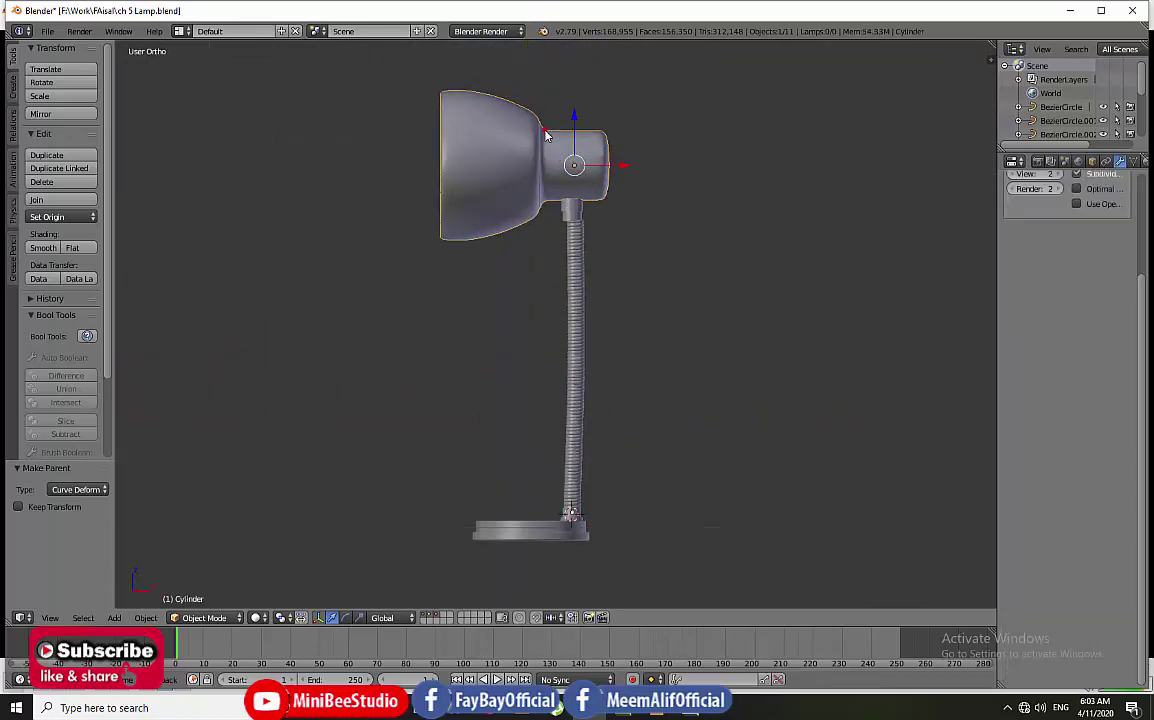
right_click(677, 420)
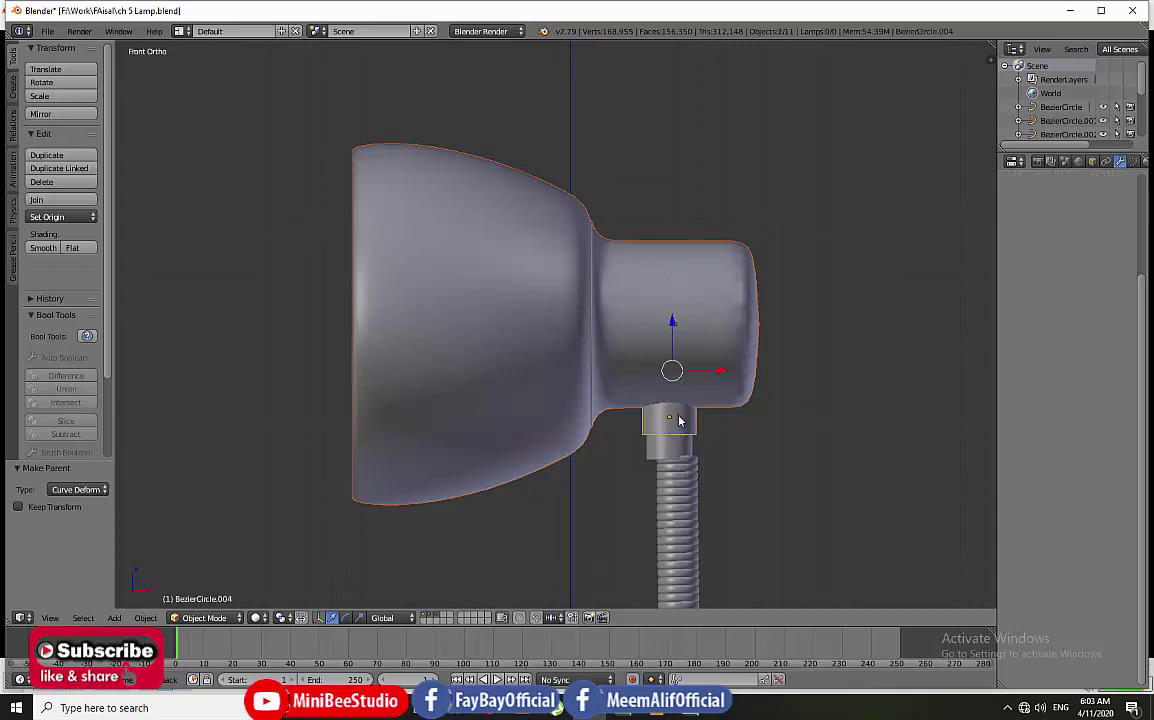
key(g)
key(x)
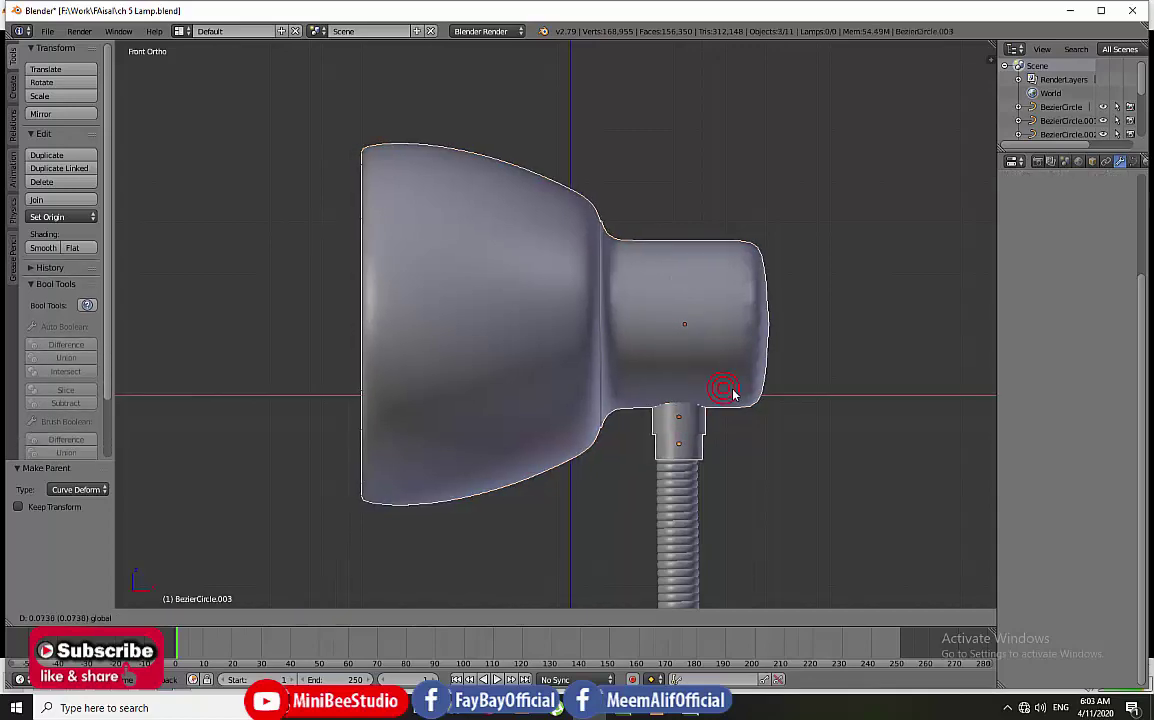
click(731, 395)
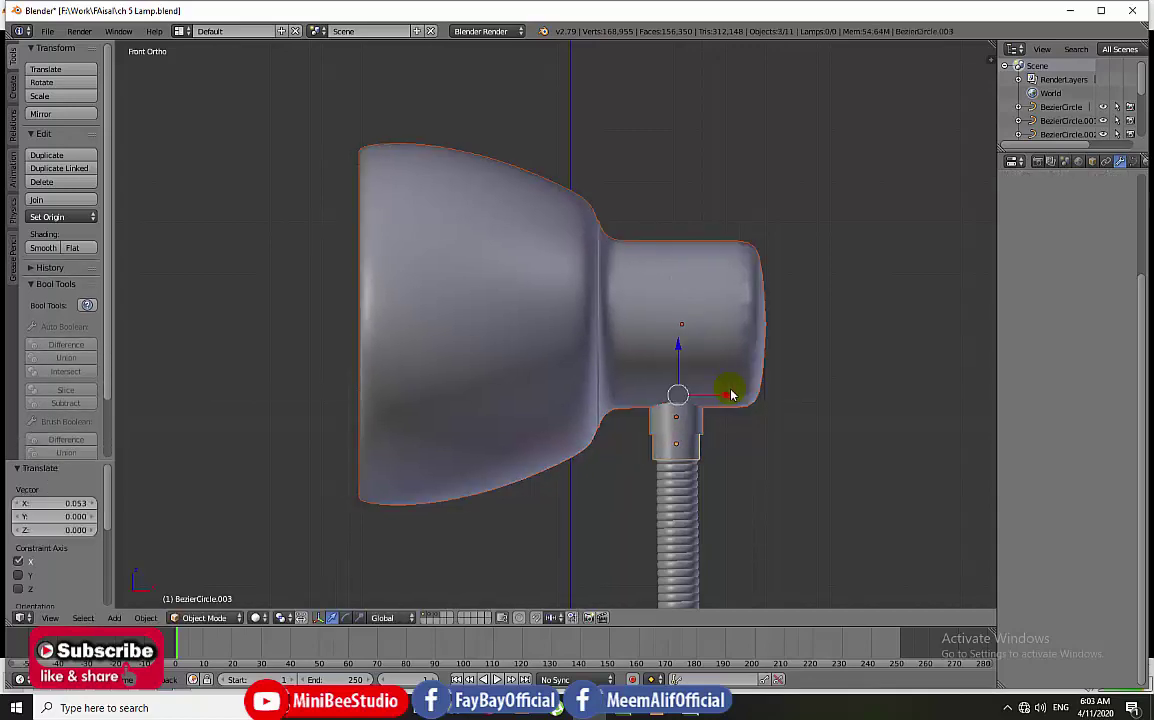
key(KP_3)
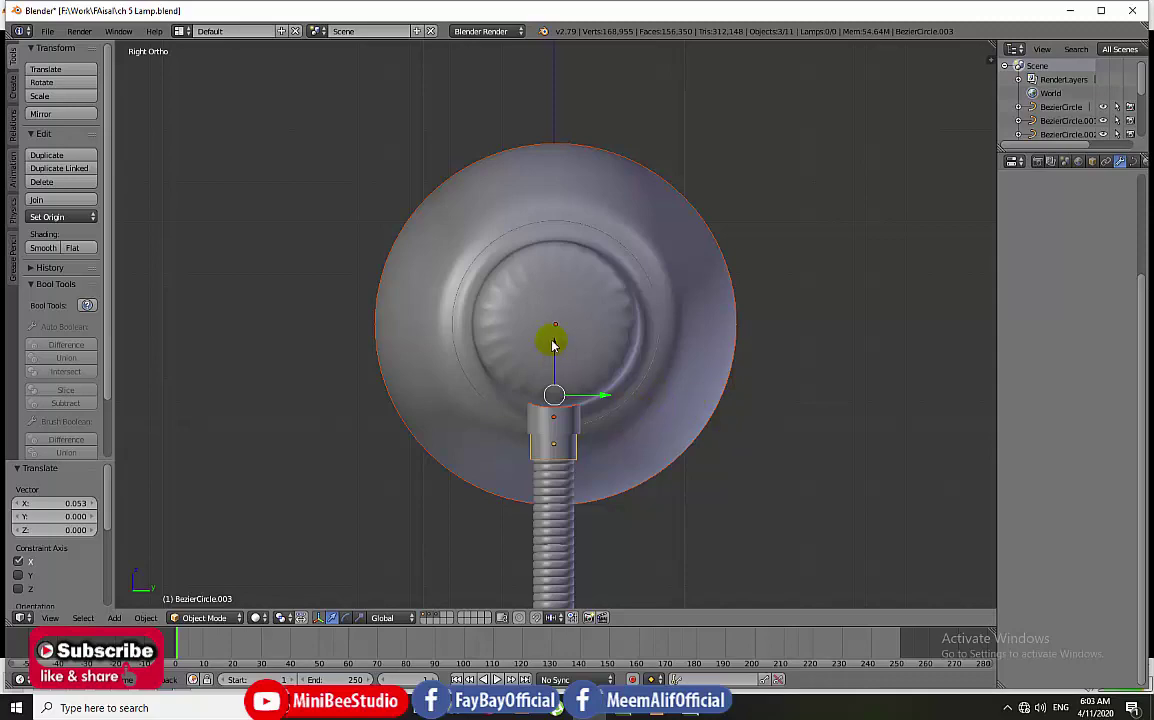
key(g)
key(z)
click(552, 340)
Step: Check alignment from the top in wireframe and make further small X nudges to centre the head
middle_drag(515, 293, 522, 323)
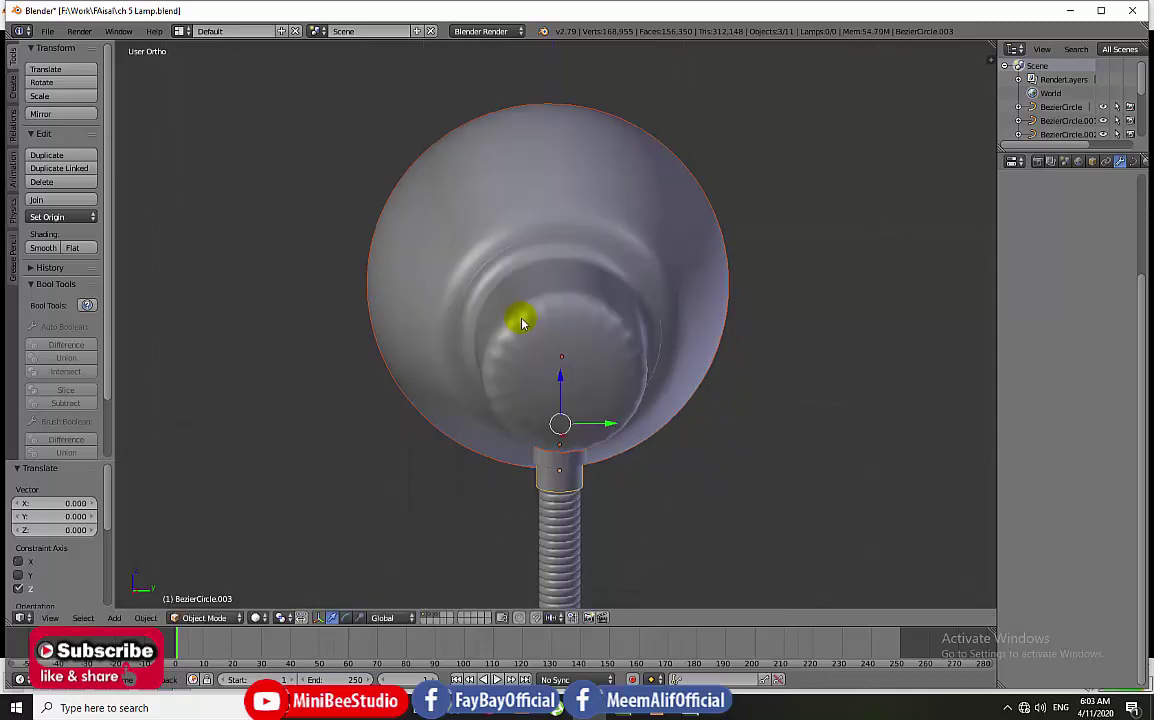
key(KP_7)
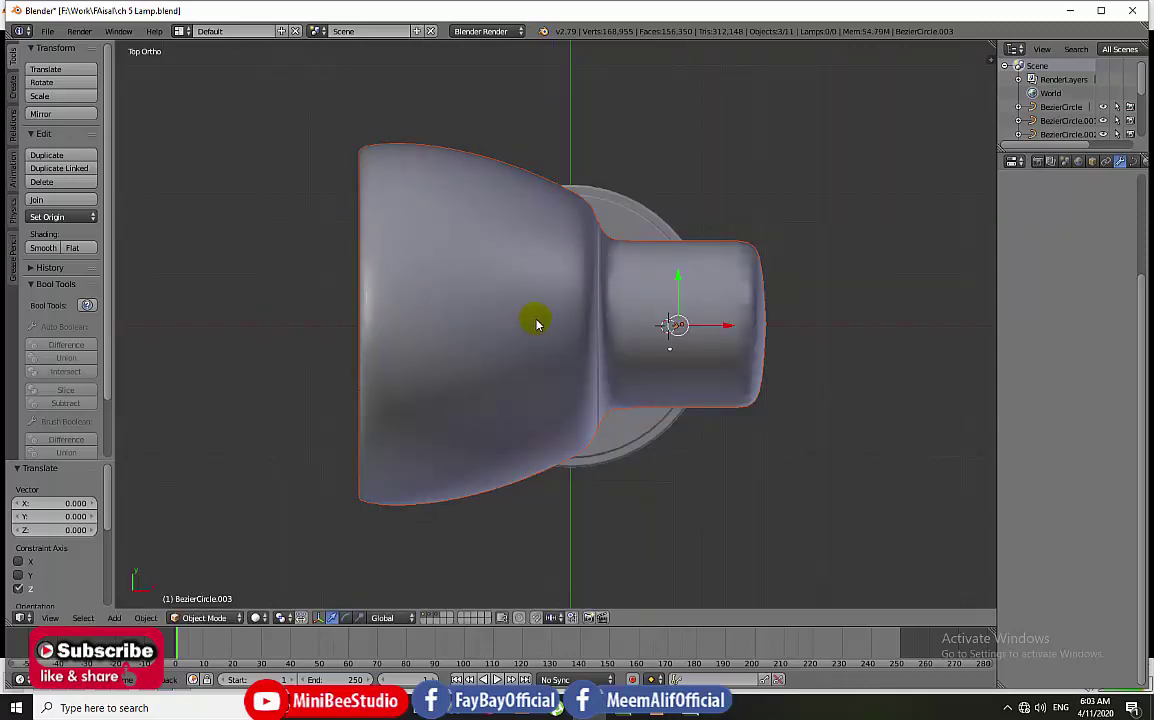
key(z)
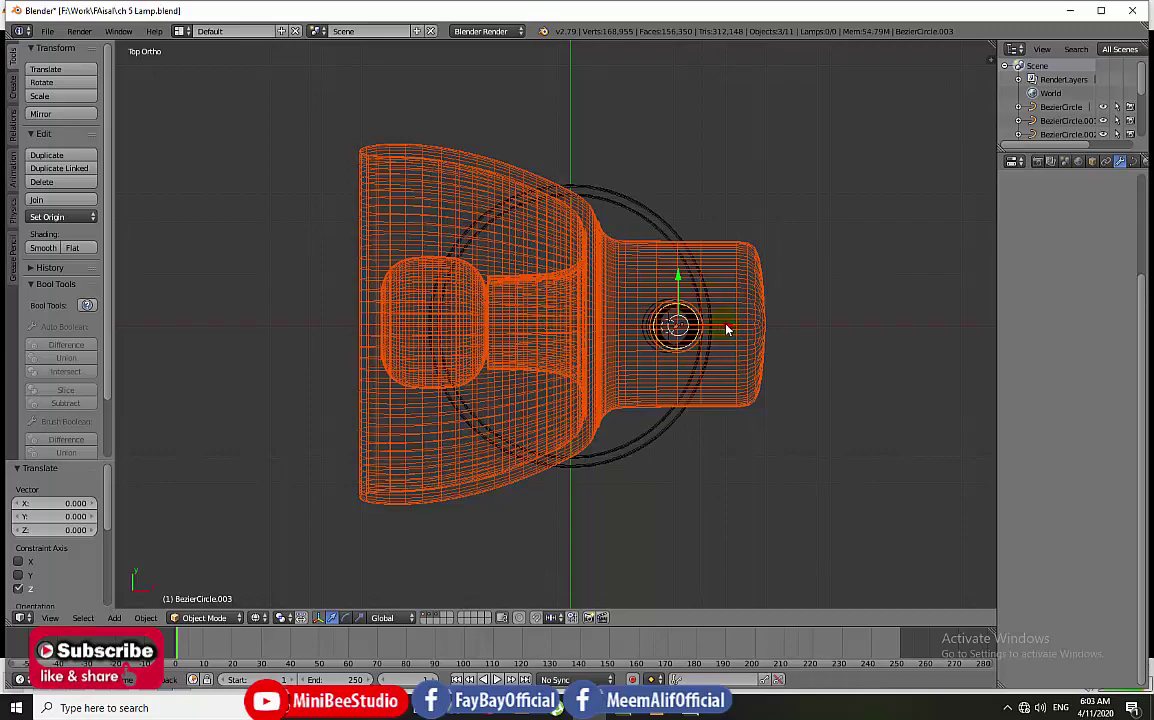
key(g)
key(x)
click(710, 370)
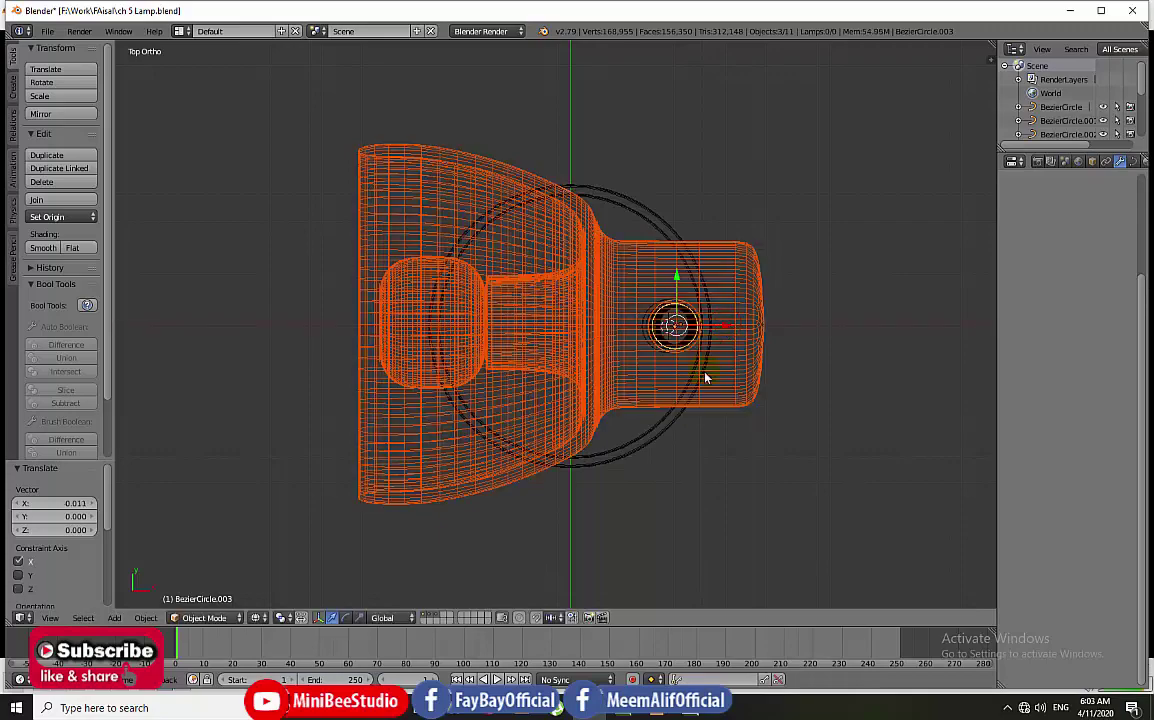
key(KP_1)
key(z)
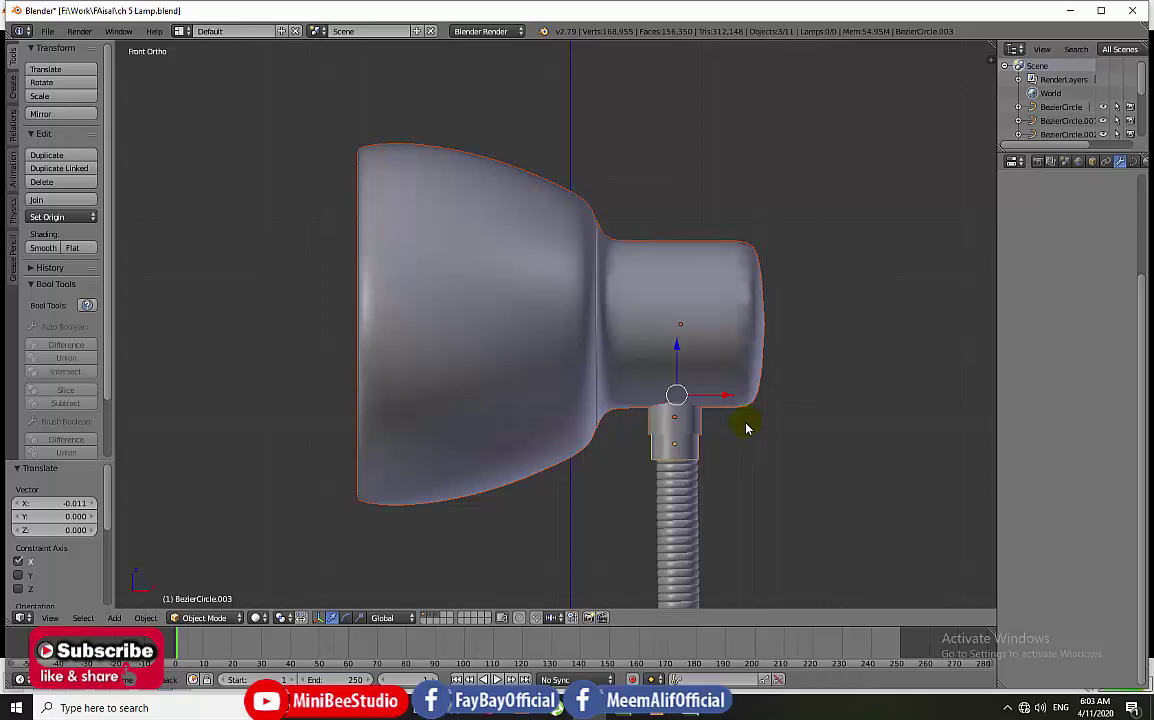
drag(724, 396, 730, 394)
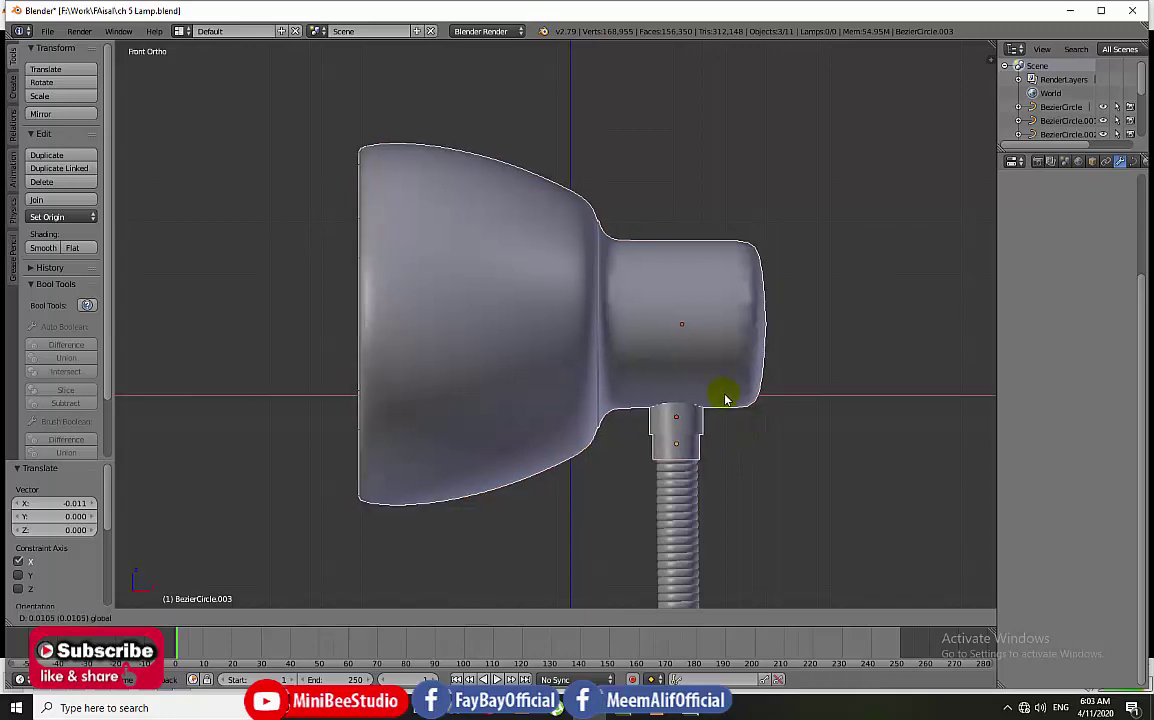
Step: Select the Bezier curve inside the stem from the right-side wireframe view
key(KP_3)
scroll(549, 528, down, 1)
scroll(556, 497, down, 2)
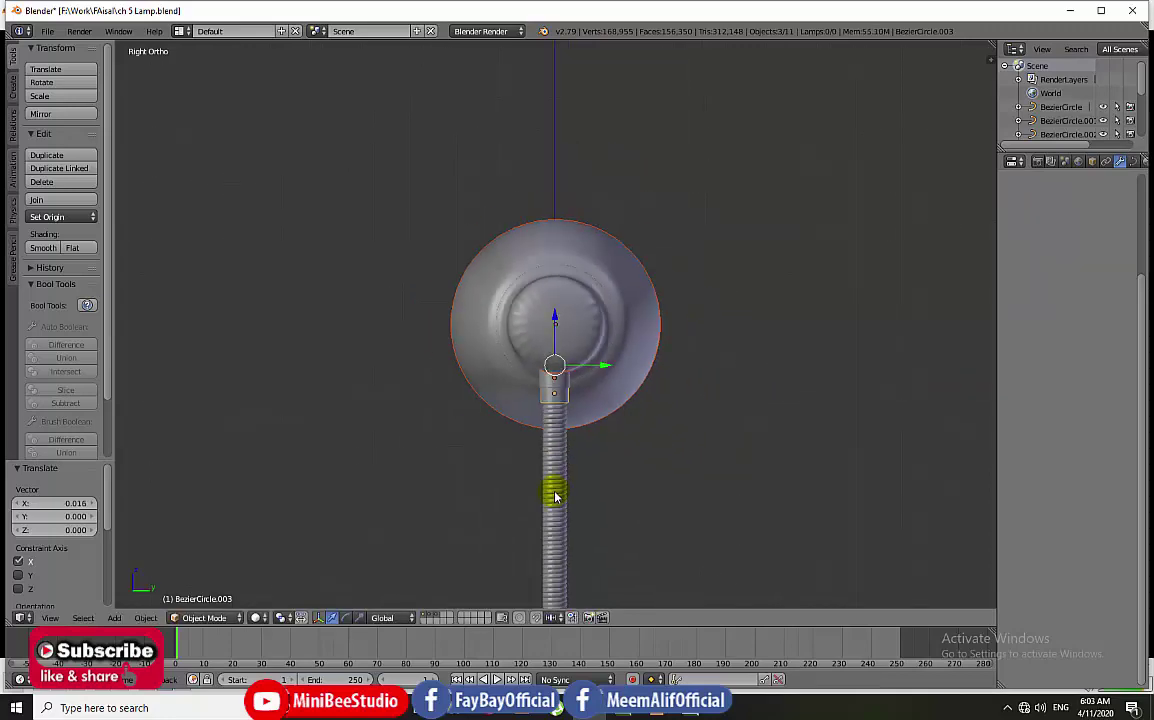
key(z)
right_click(555, 507)
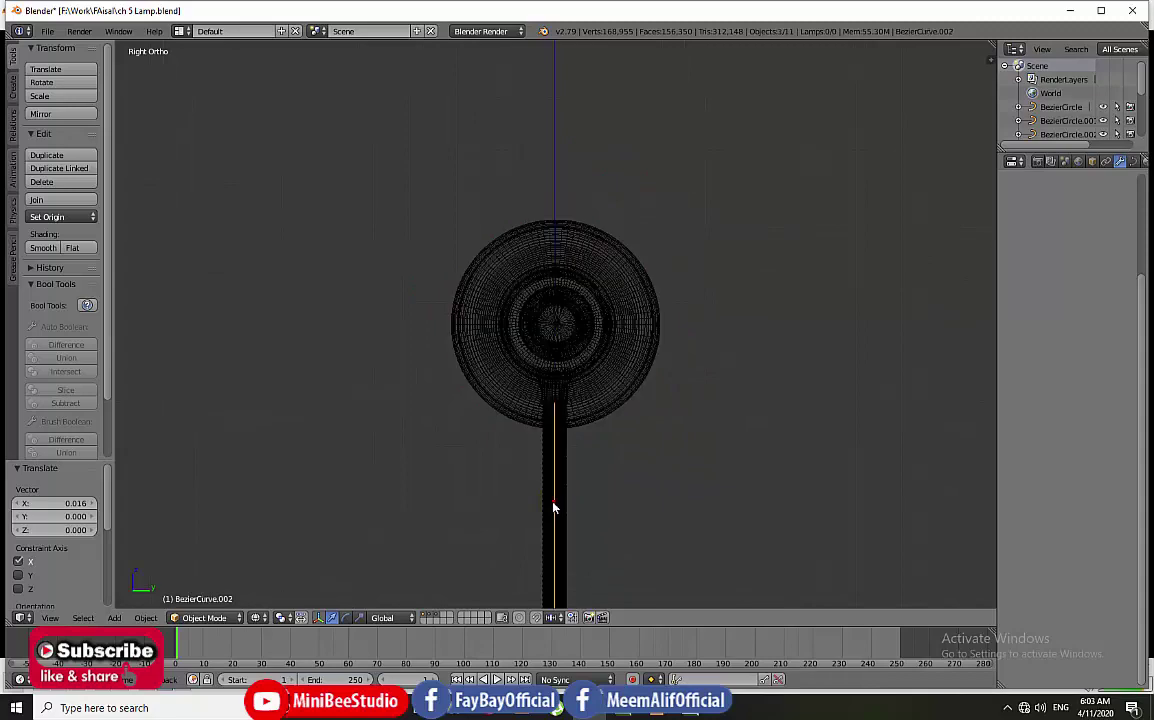
Step: Edit BezierCurve.002 in front view and move its point along X to bend the stem
key(z)
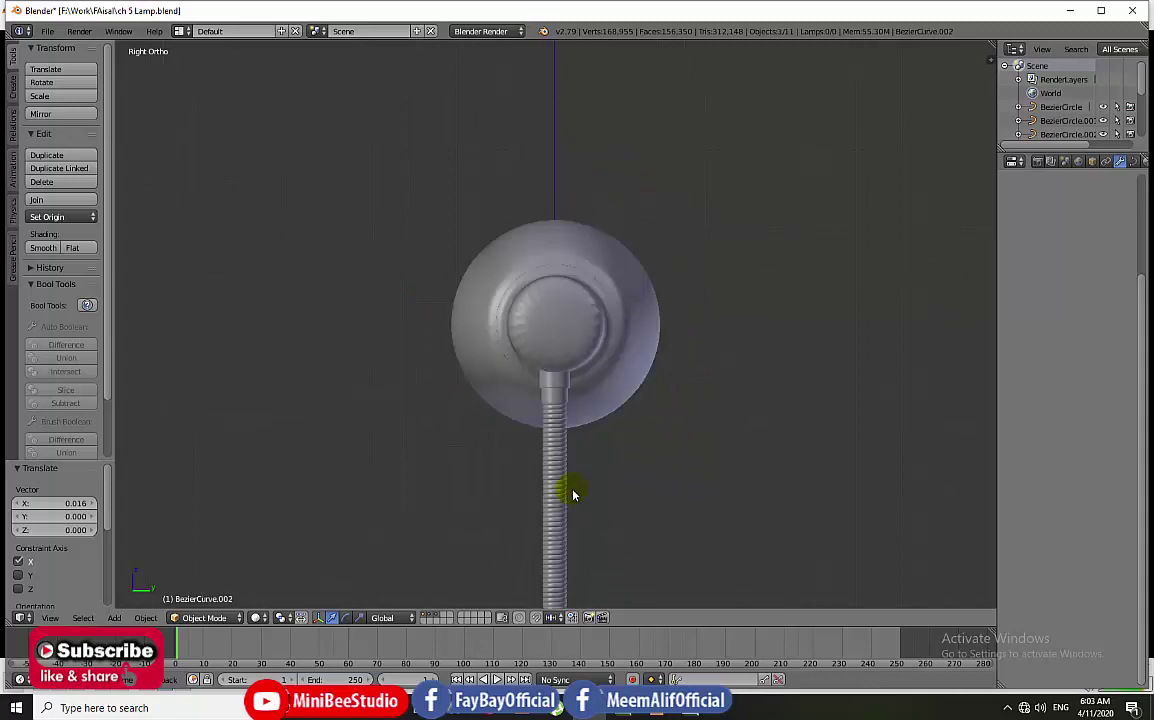
key(Tab)
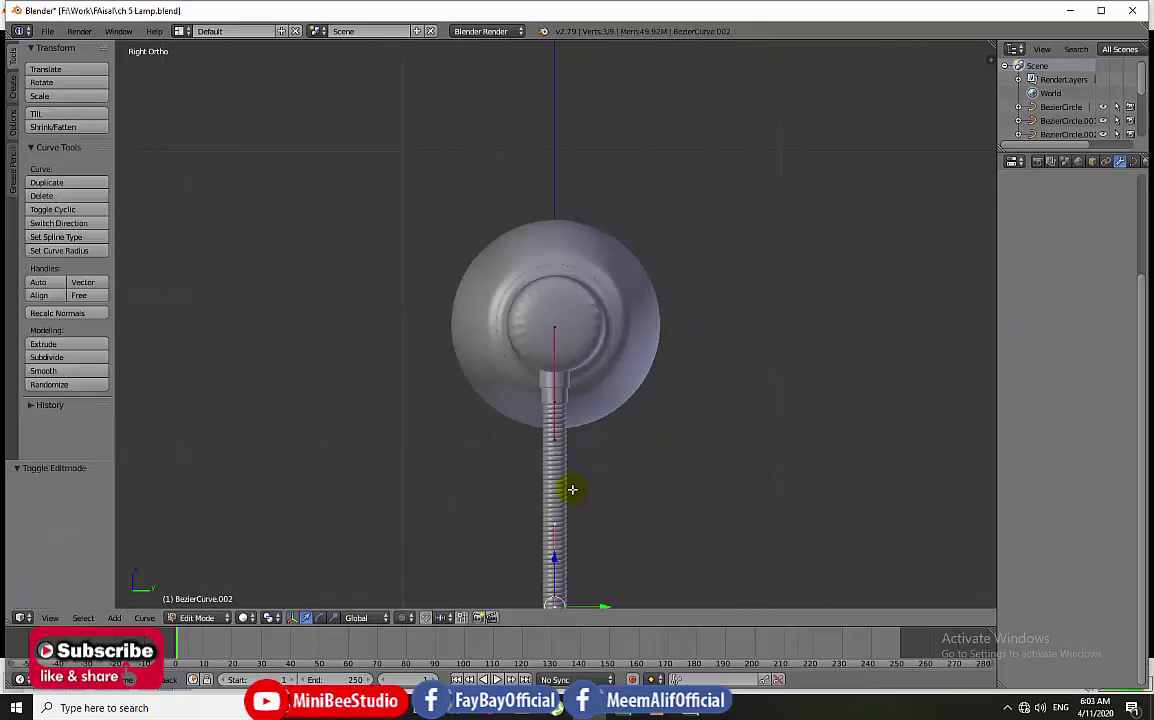
key(KP_1)
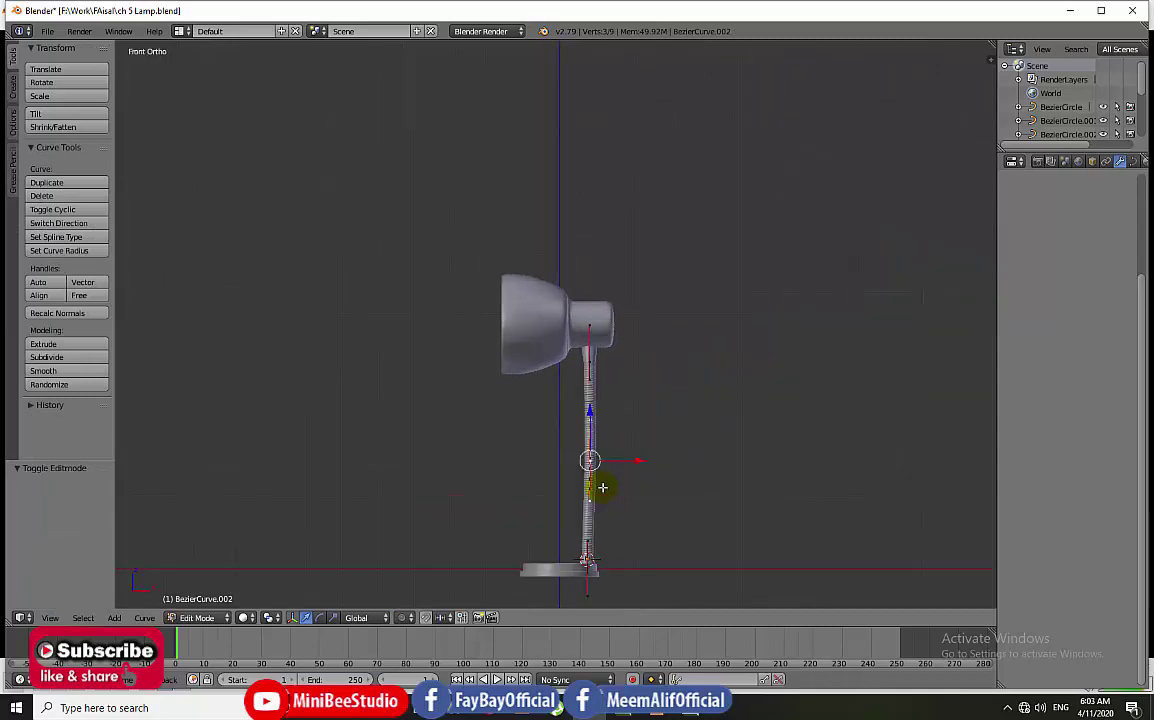
key(g)
key(x)
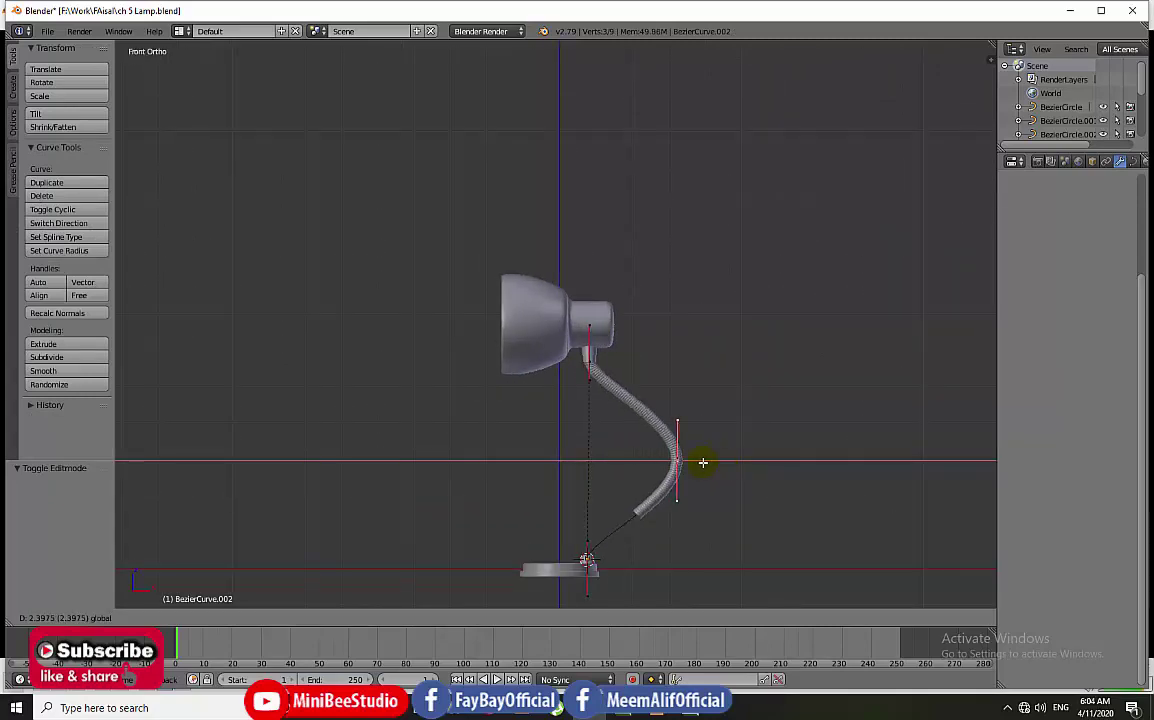
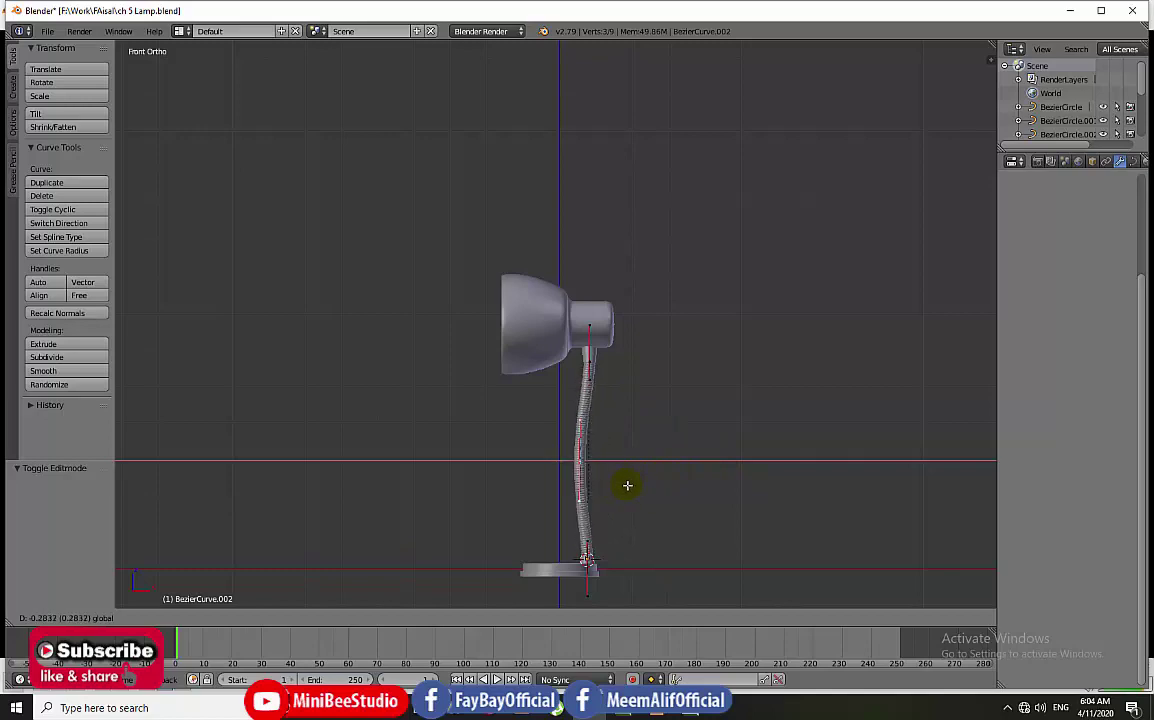
Step: Confirm the straightened lamp neck and frame the view on the lamp base
click(633, 491)
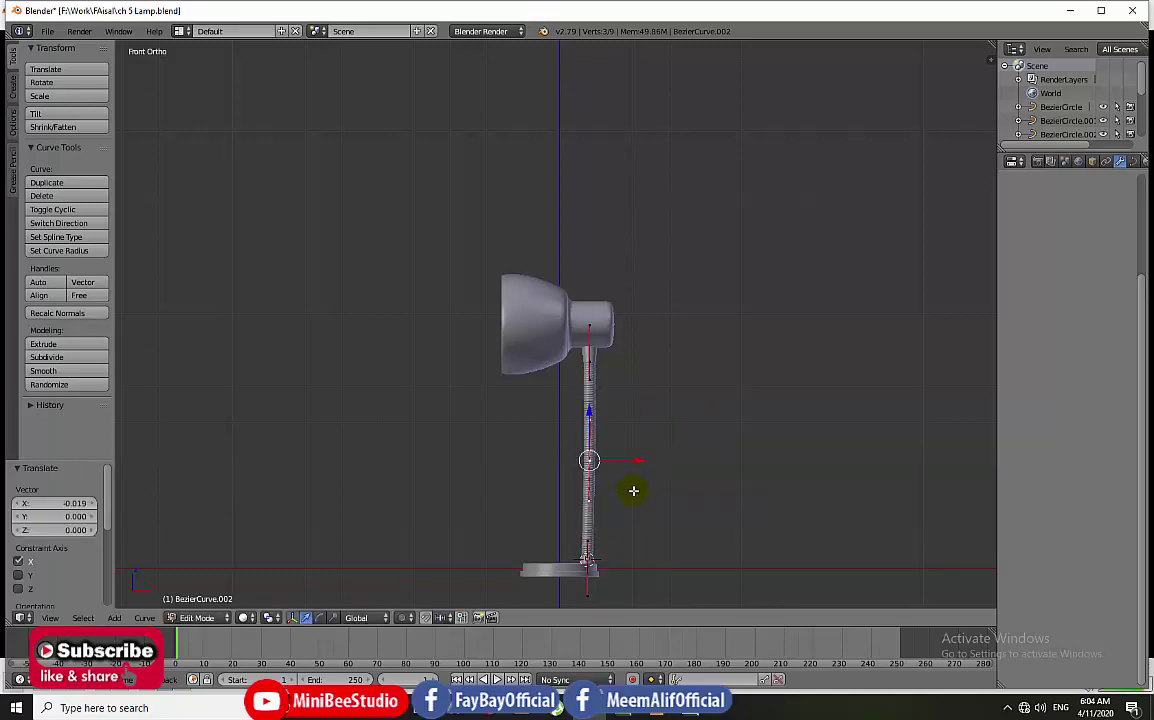
scroll(586, 518, down, 2)
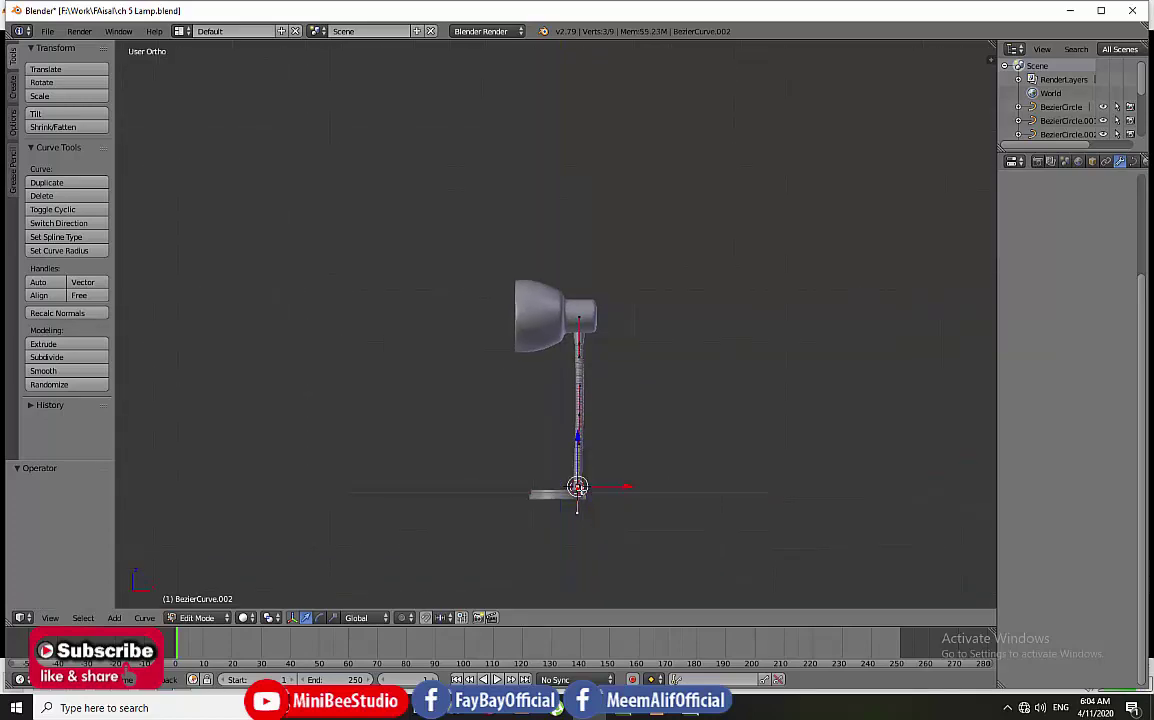
key(KP_Decimal)
Step: Hook the neck's bottom control point to a new empty, then select a point partway up
click(561, 271)
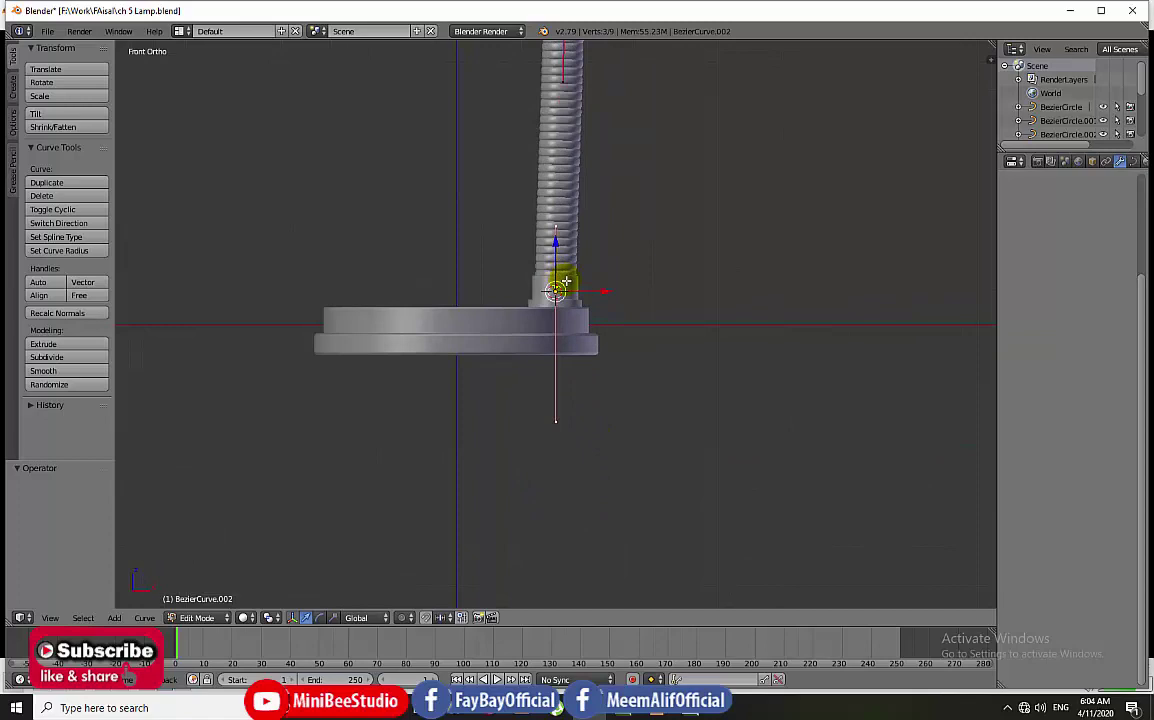
key(ctrl+h)
click(562, 282)
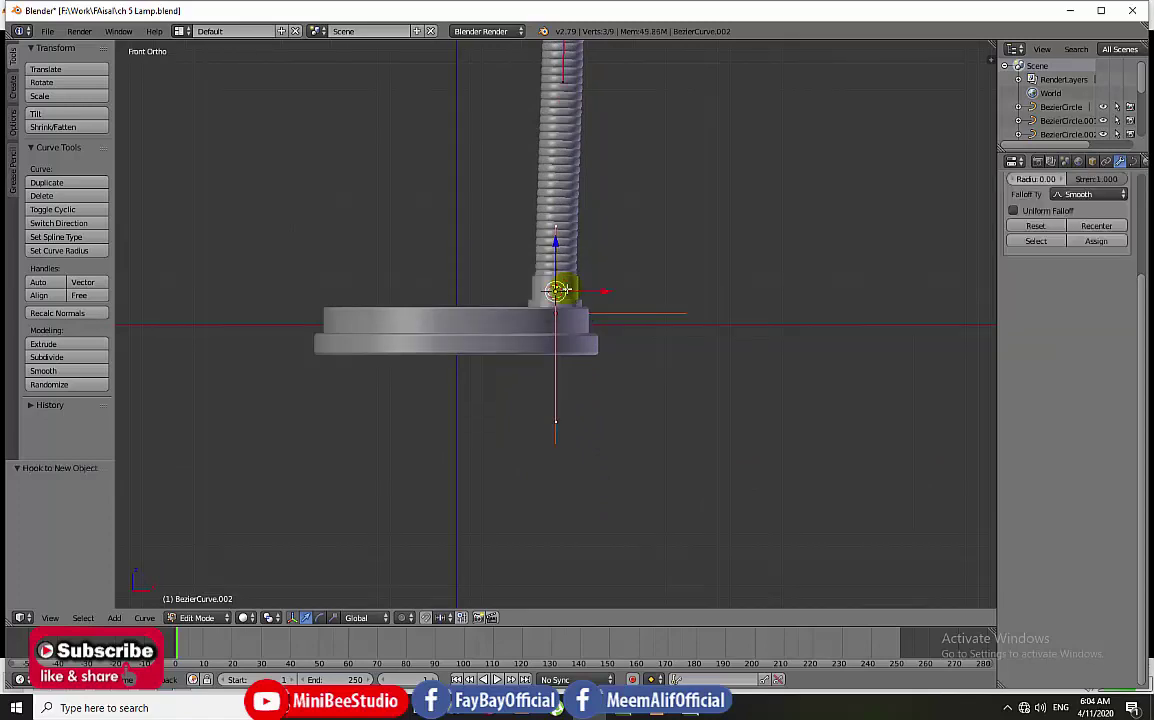
scroll(596, 317, down, 2)
scroll(596, 317, down, 3)
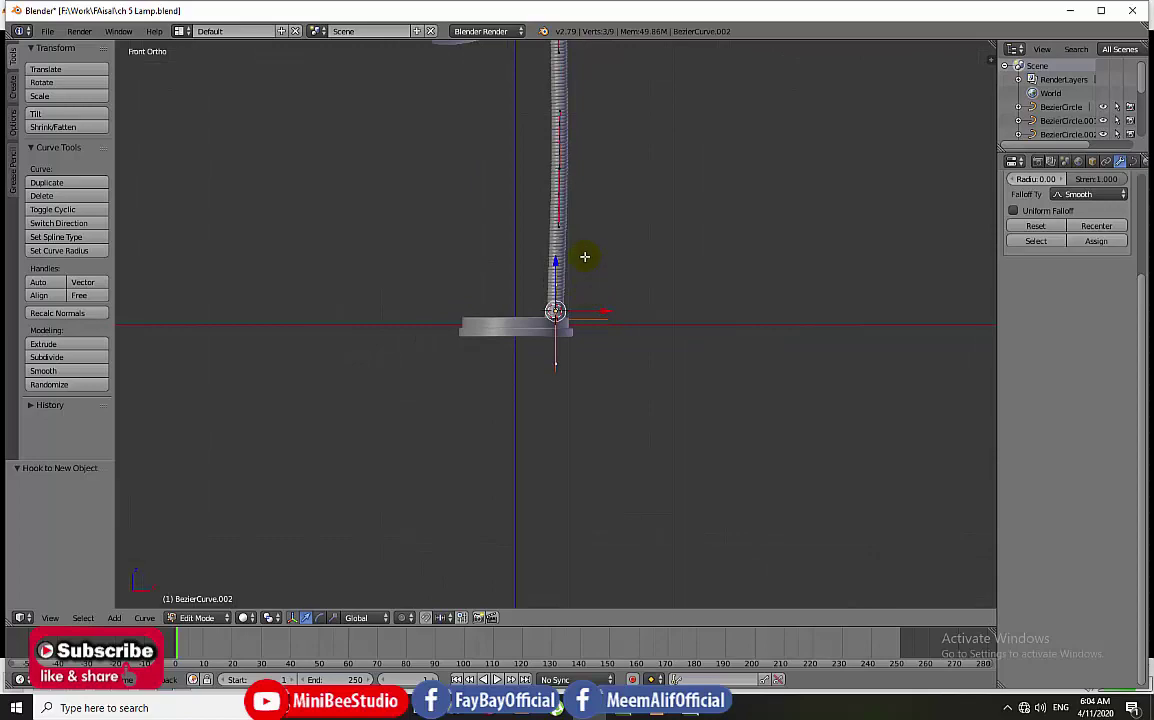
shift+scroll(587, 255, up, 3)
shift+scroll(559, 325, up, 4)
scroll(564, 373, up, 5)
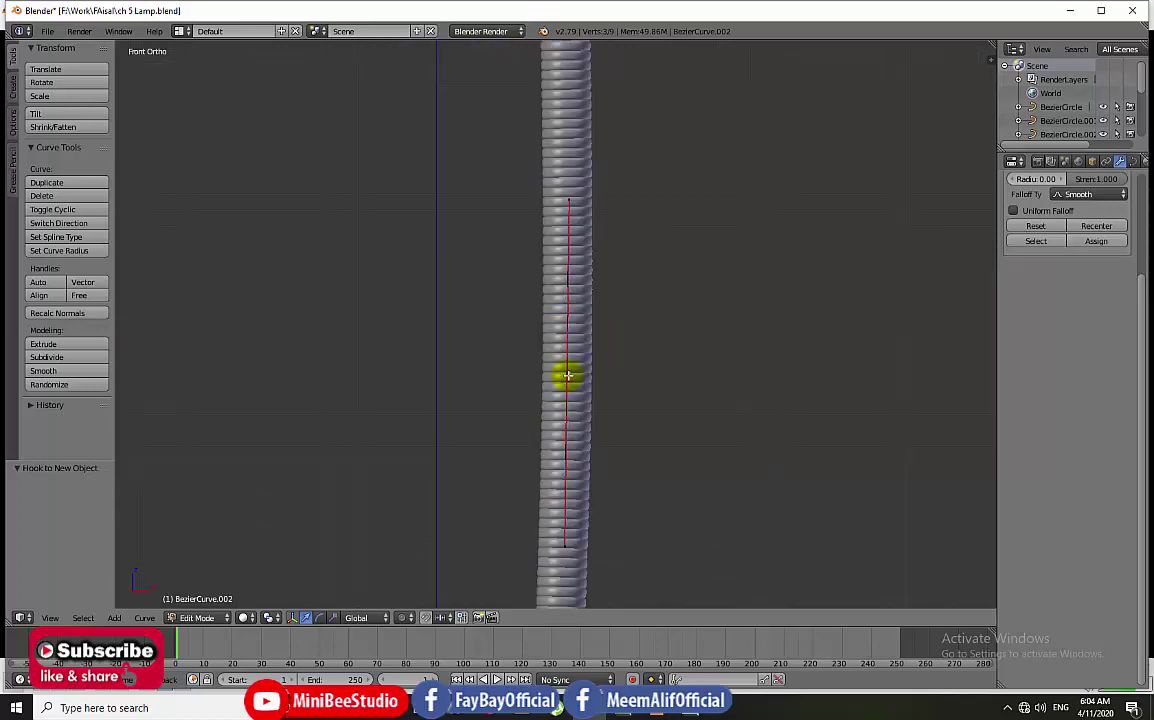
right_click(564, 373)
Step: Hook the selected neck control point to the existing empty
scroll(611, 391, down, 1)
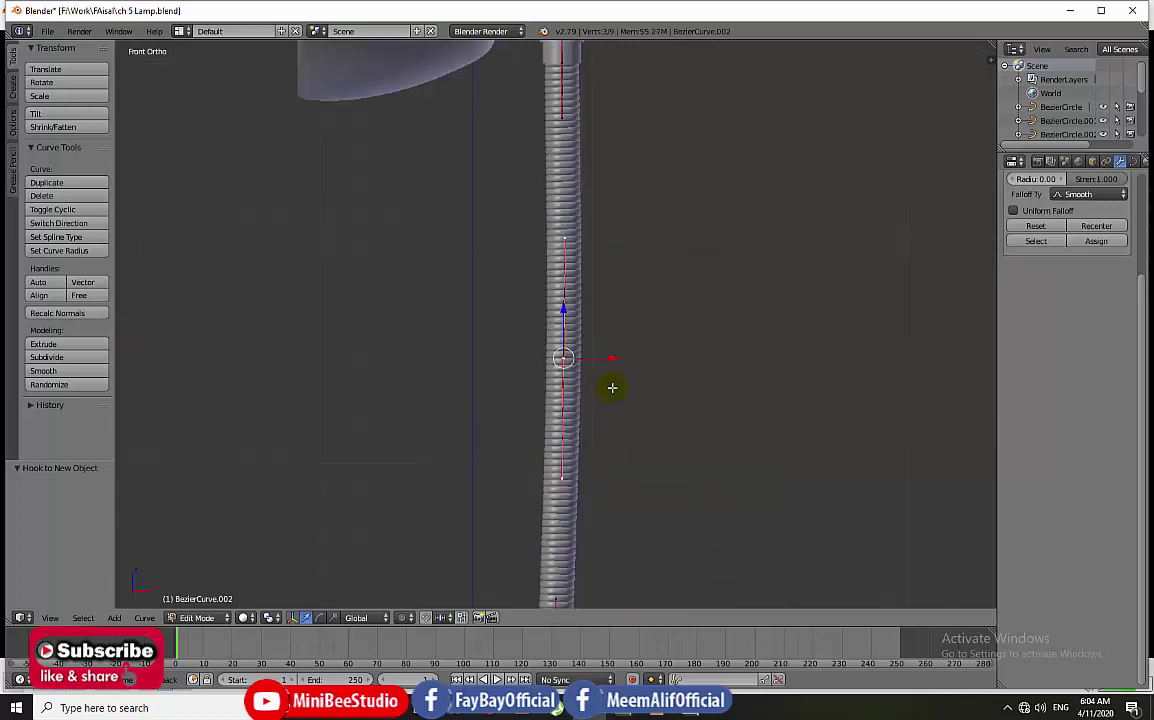
key(ctrl+h)
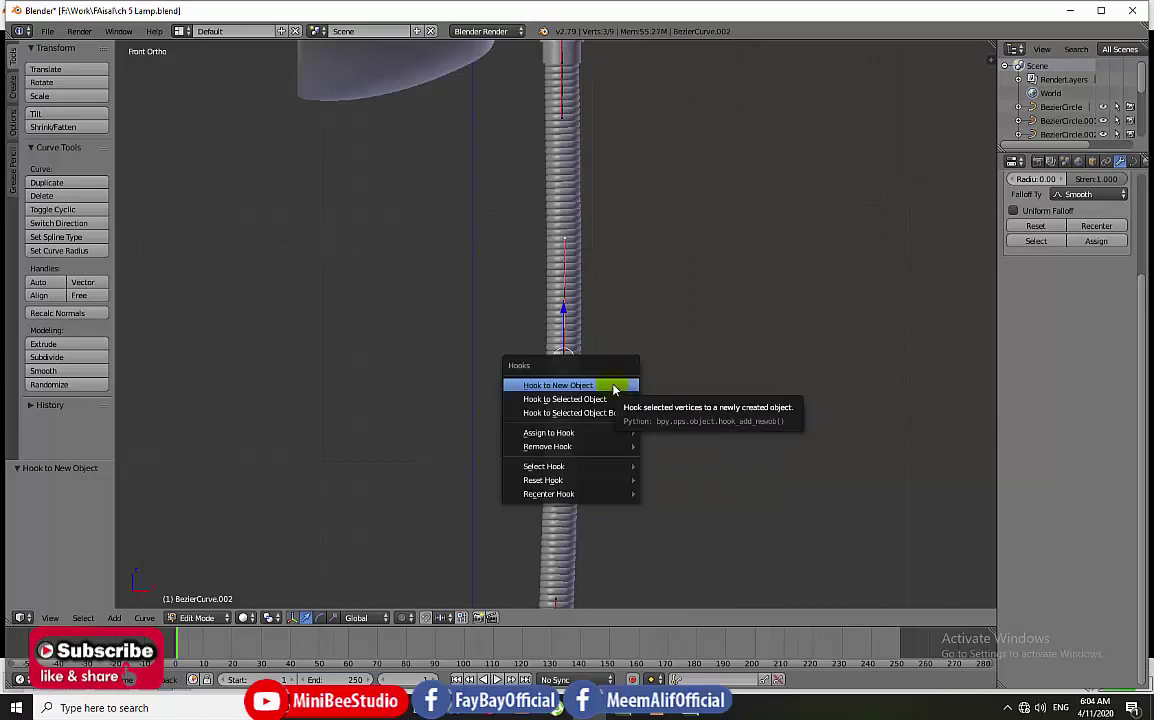
click(614, 399)
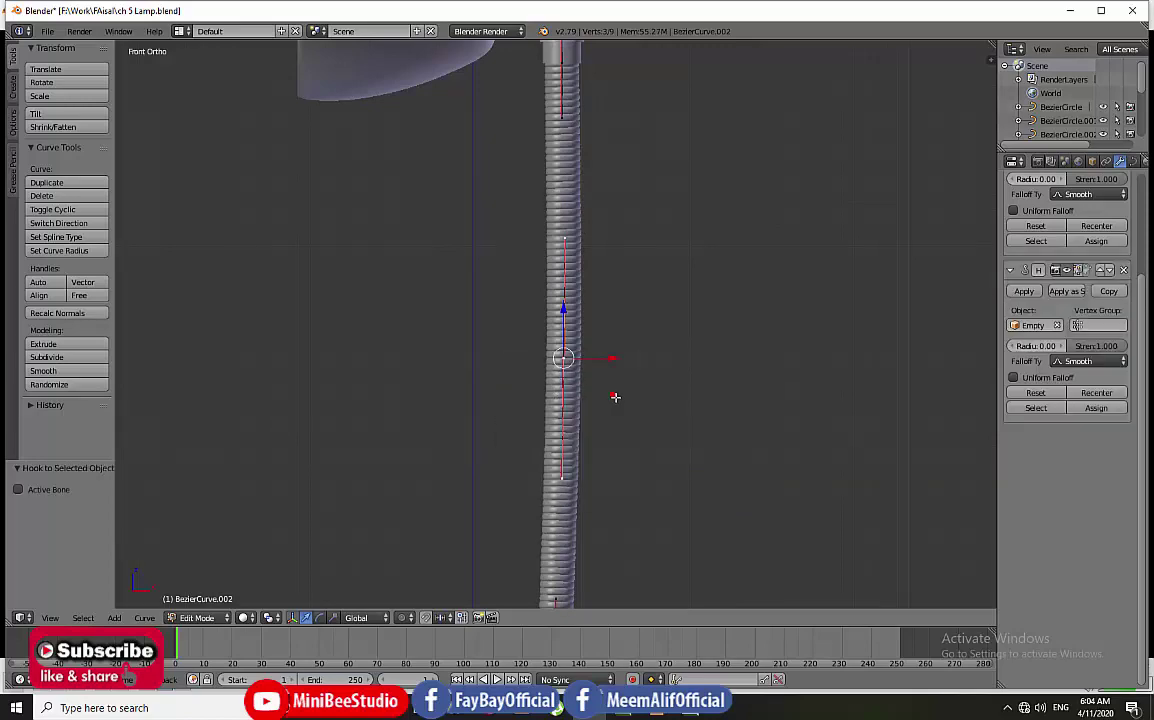
scroll(615, 397, down, 2)
scroll(615, 397, down, 3)
scroll(615, 397, up, 5)
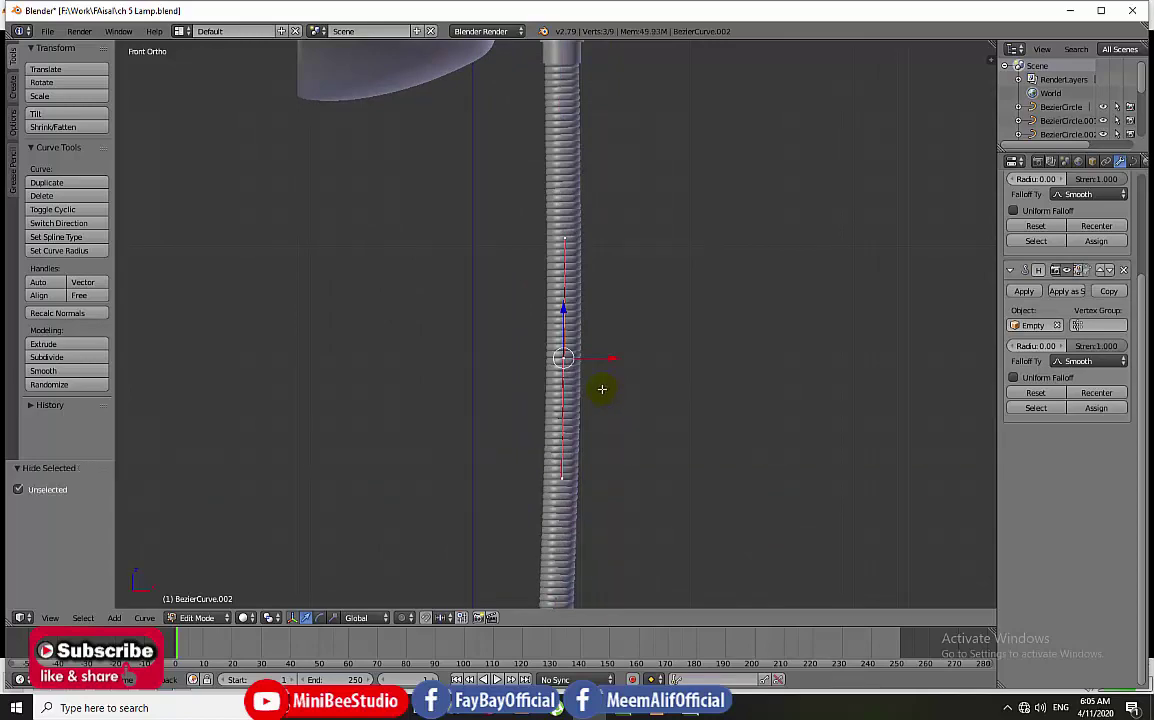
Step: Nudge the control point slightly down and hide the neck curve
right_drag(562, 345, 563, 350)
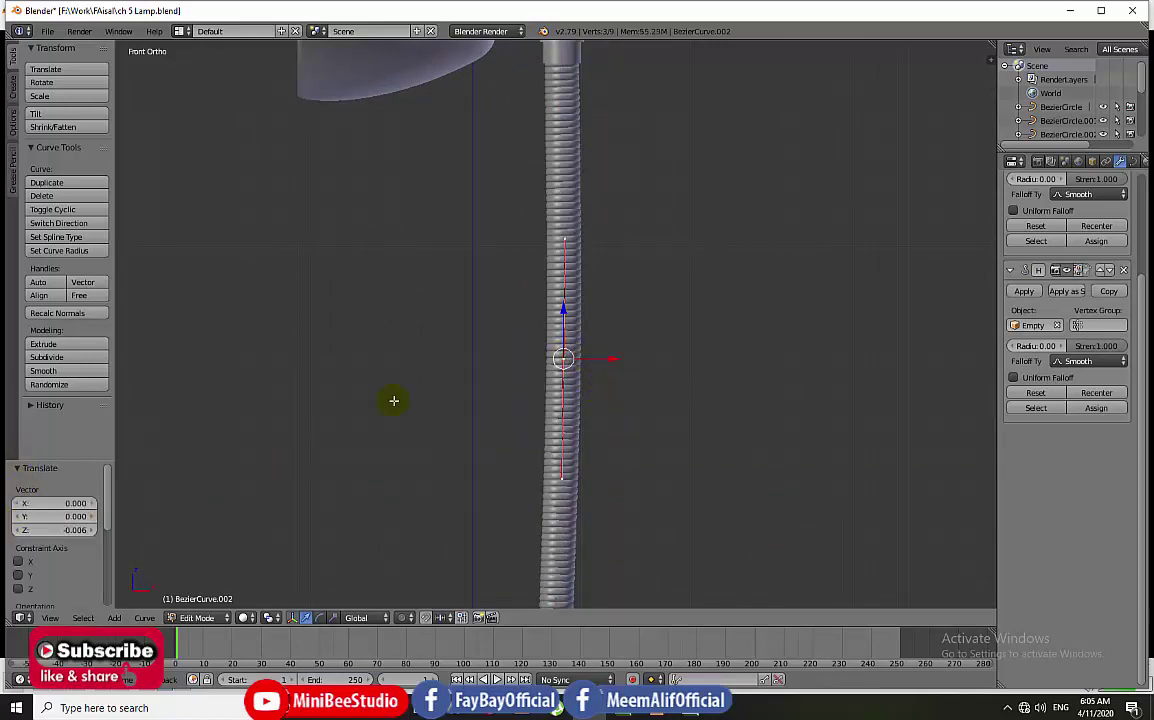
key(shift+h)
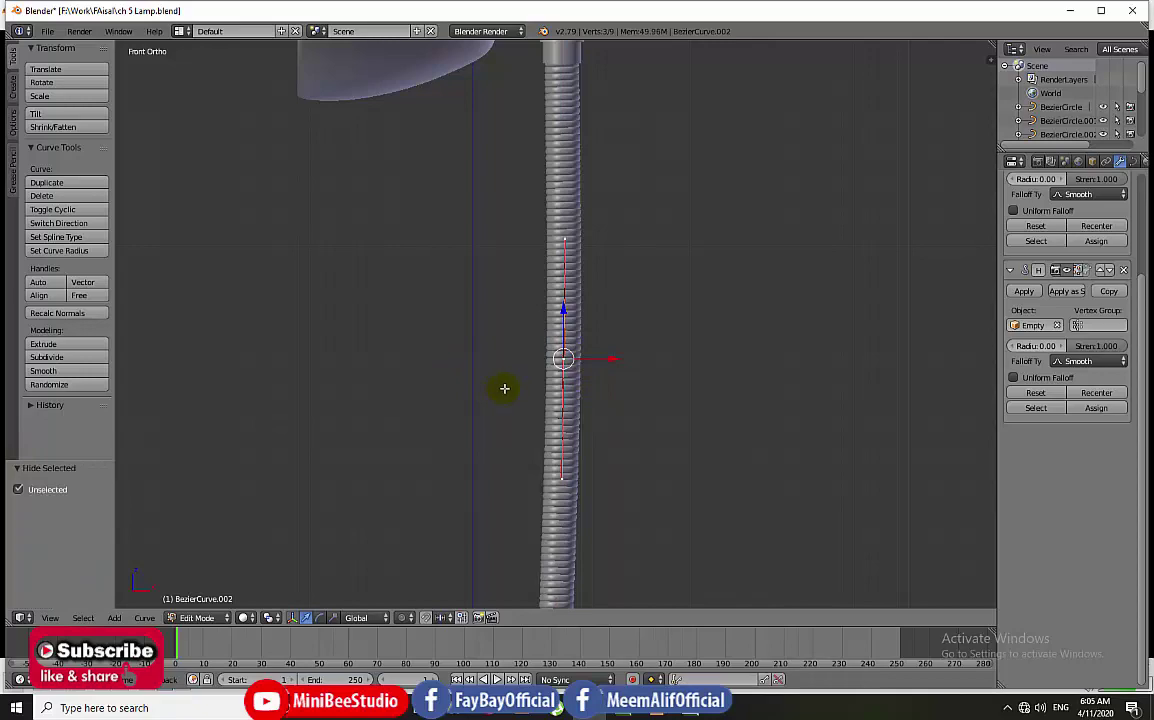
click(17, 489)
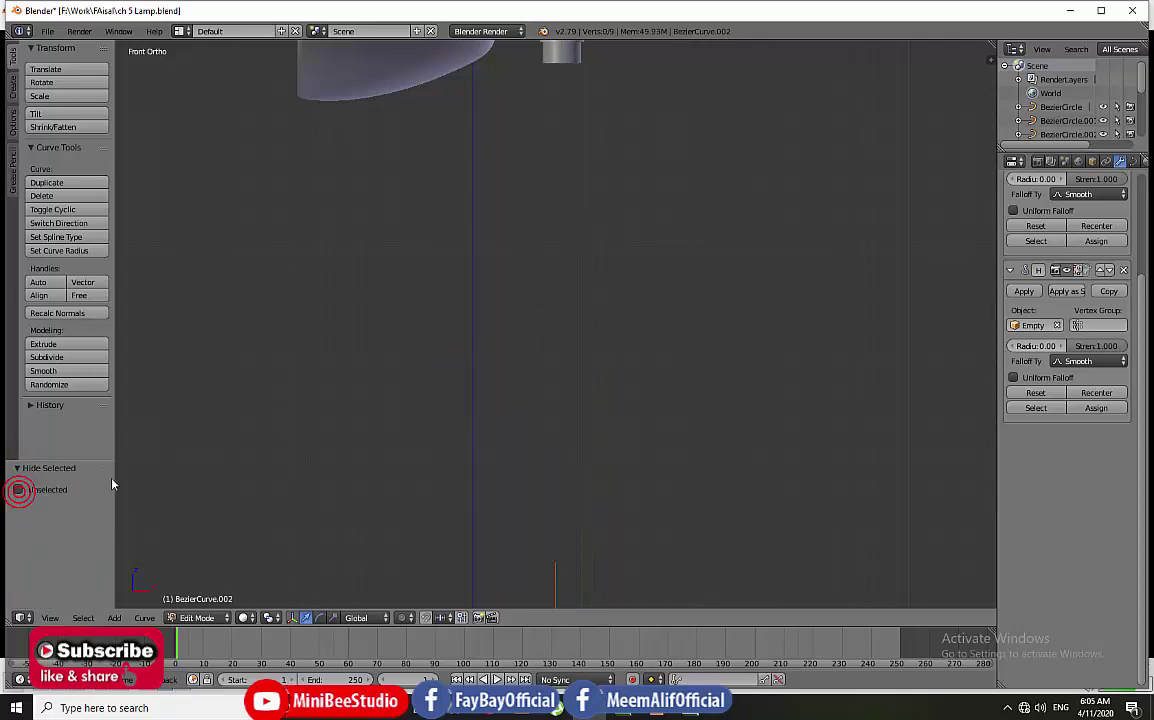
scroll(379, 424, down, 5)
scroll(546, 419, up, 1)
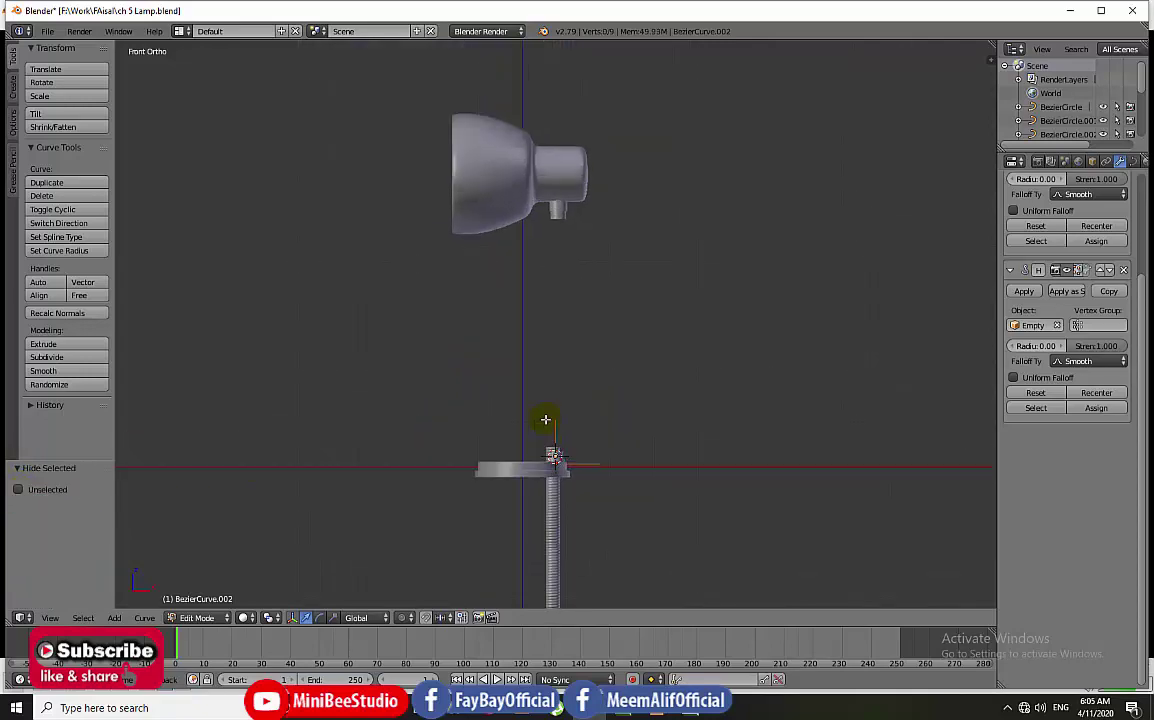
scroll(545, 419, up, 2)
Step: Reveal the neck curve and hook its middle control point to a new empty
key(alt+h)
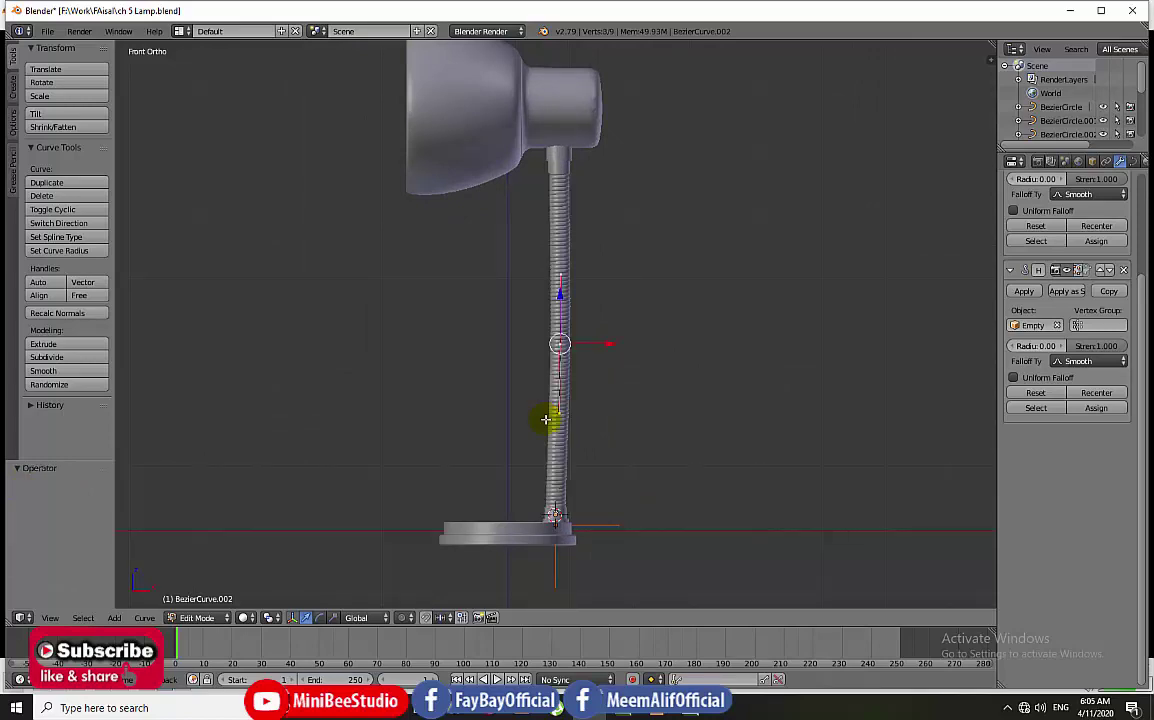
key(ctrl+z)
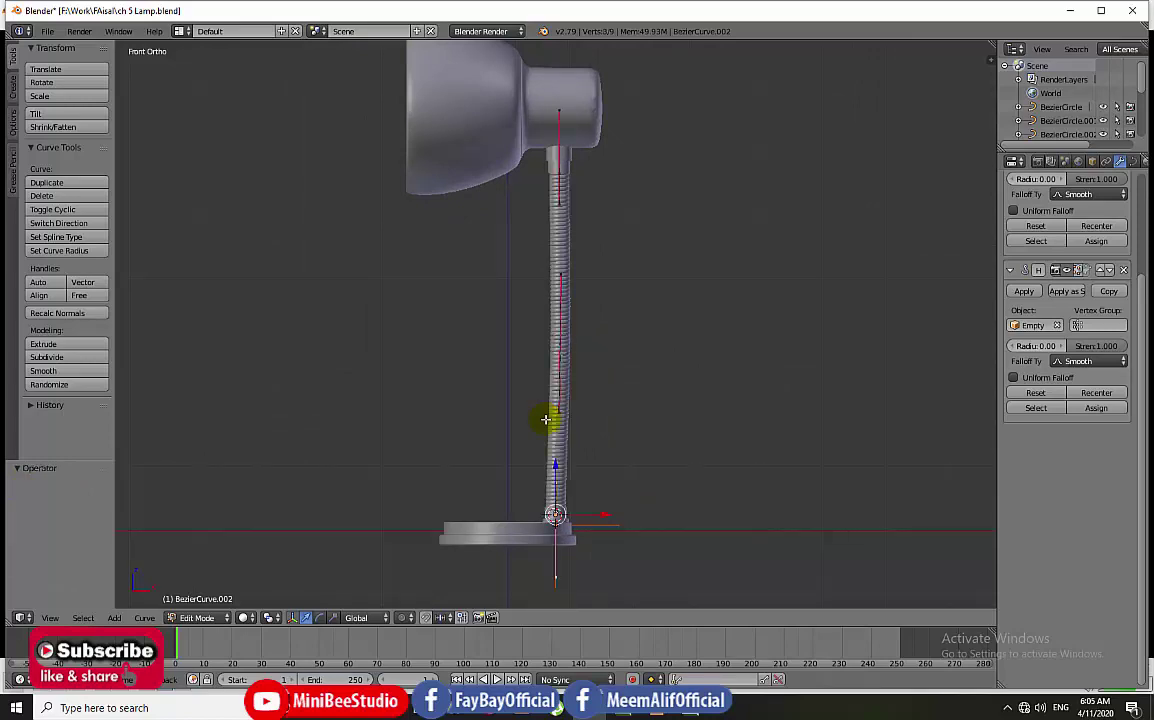
right_click(562, 343)
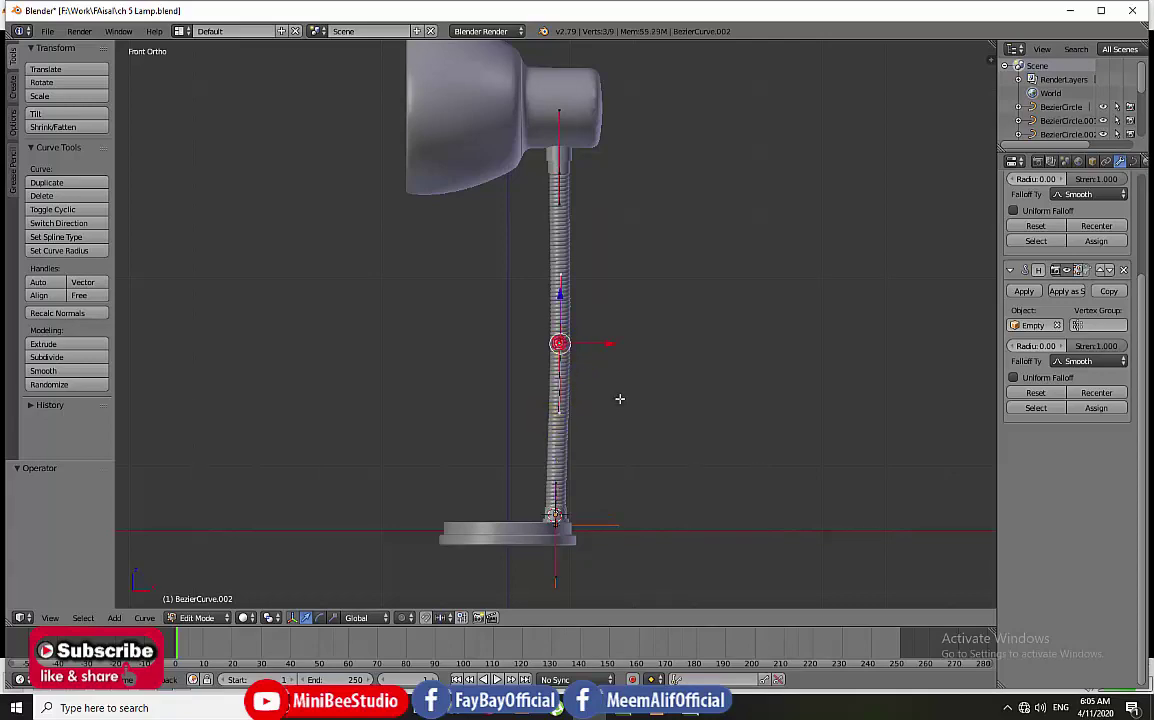
key(ctrl+h)
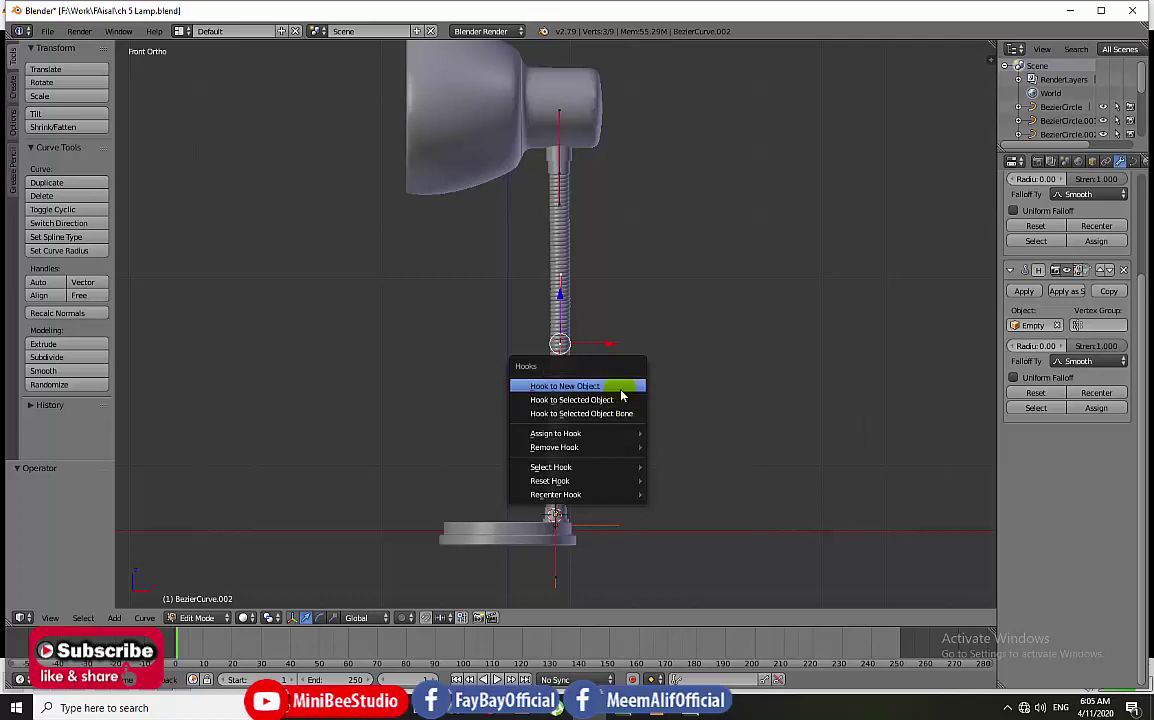
click(620, 387)
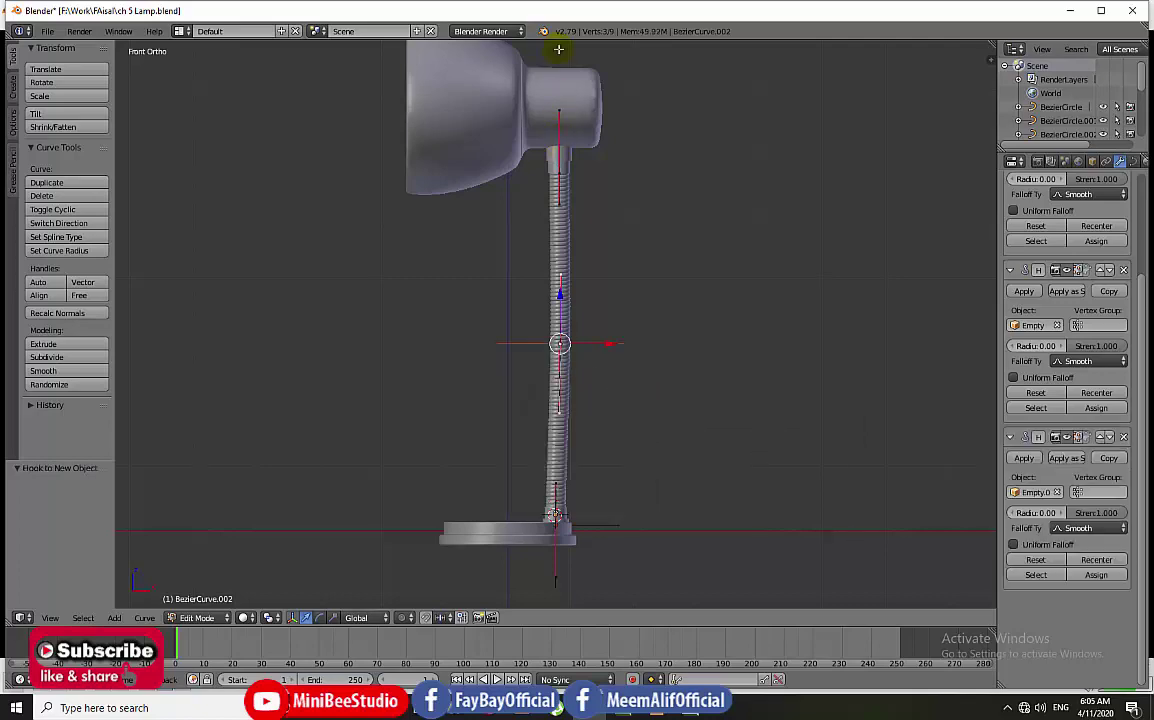
Step: Hook the neck's top control point to its own new empty
right_click(558, 170)
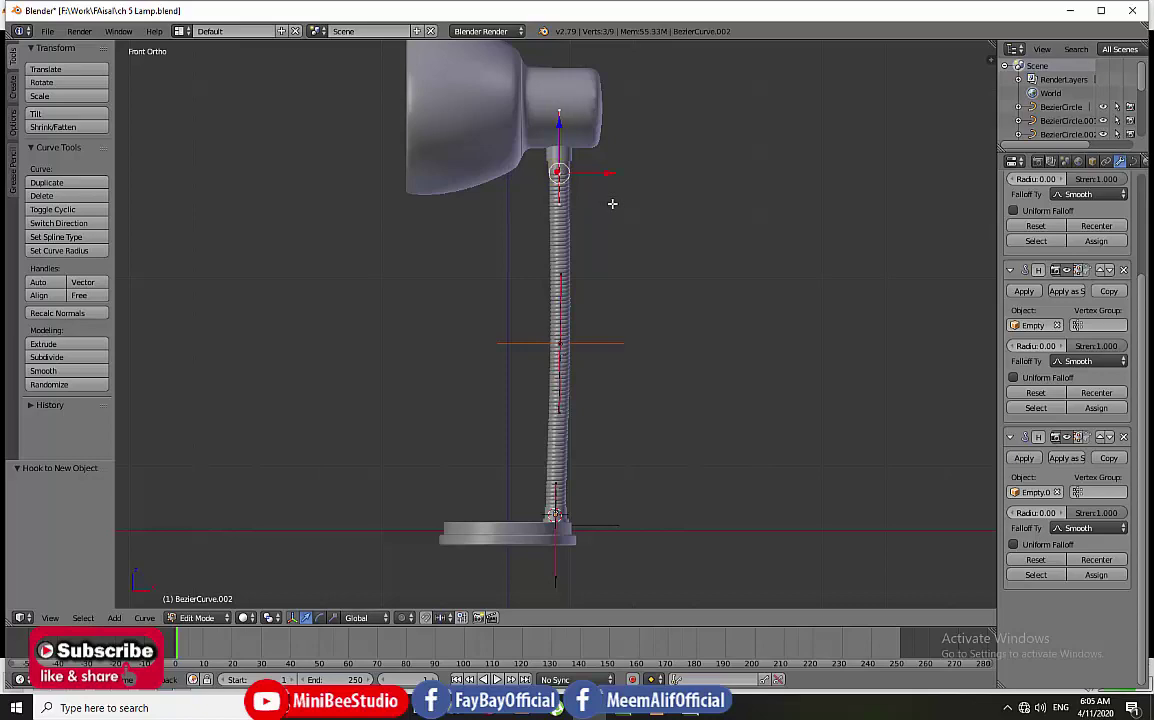
key(ctrl+h)
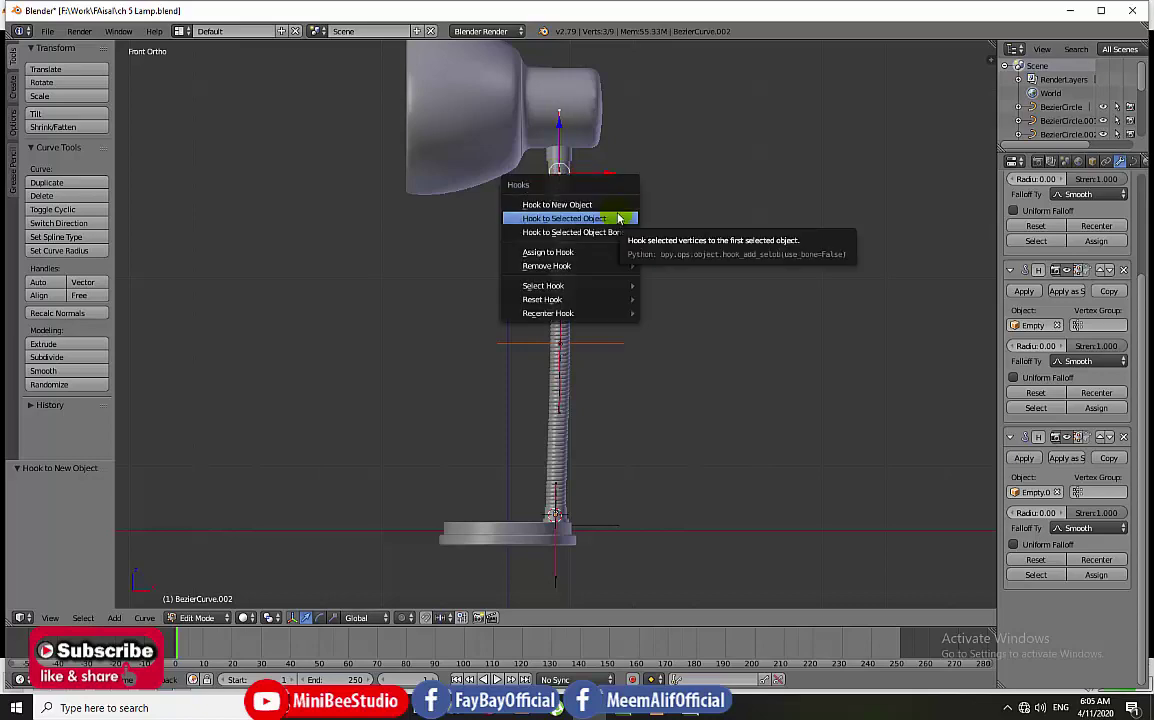
click(607, 202)
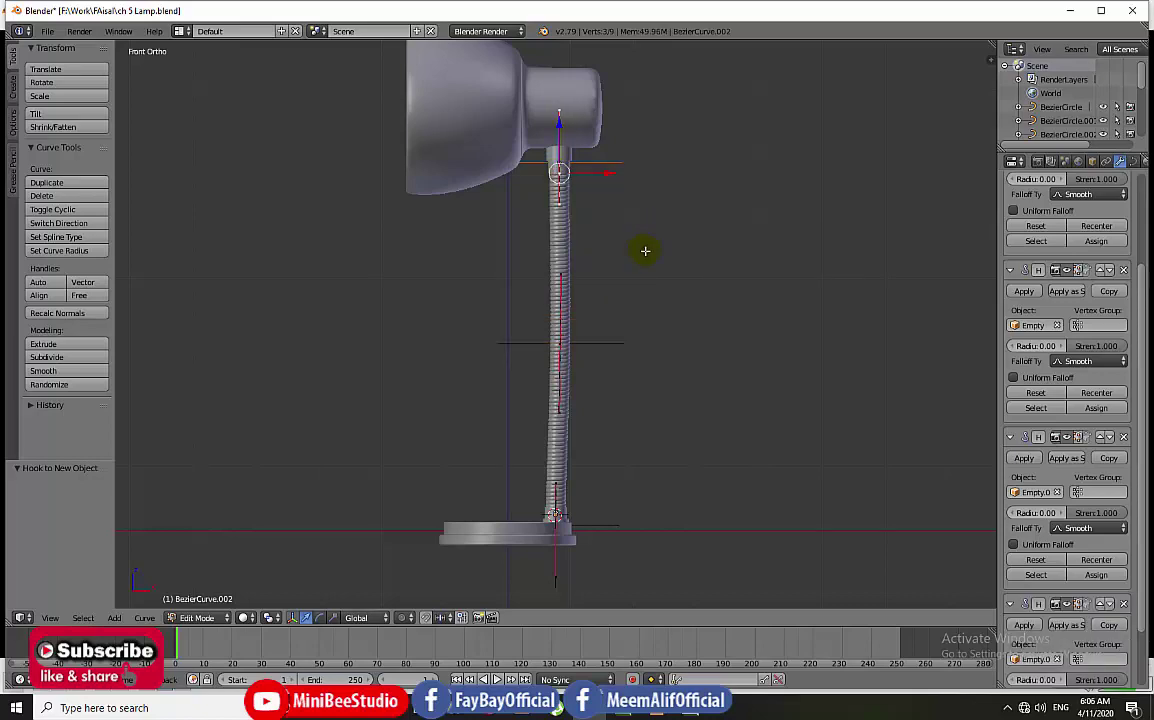
right_click(555, 514)
Step: In object mode, parent the collar to the lower ring BezierCircle.005, then select the neck and ring
scroll(554, 512, up, 5)
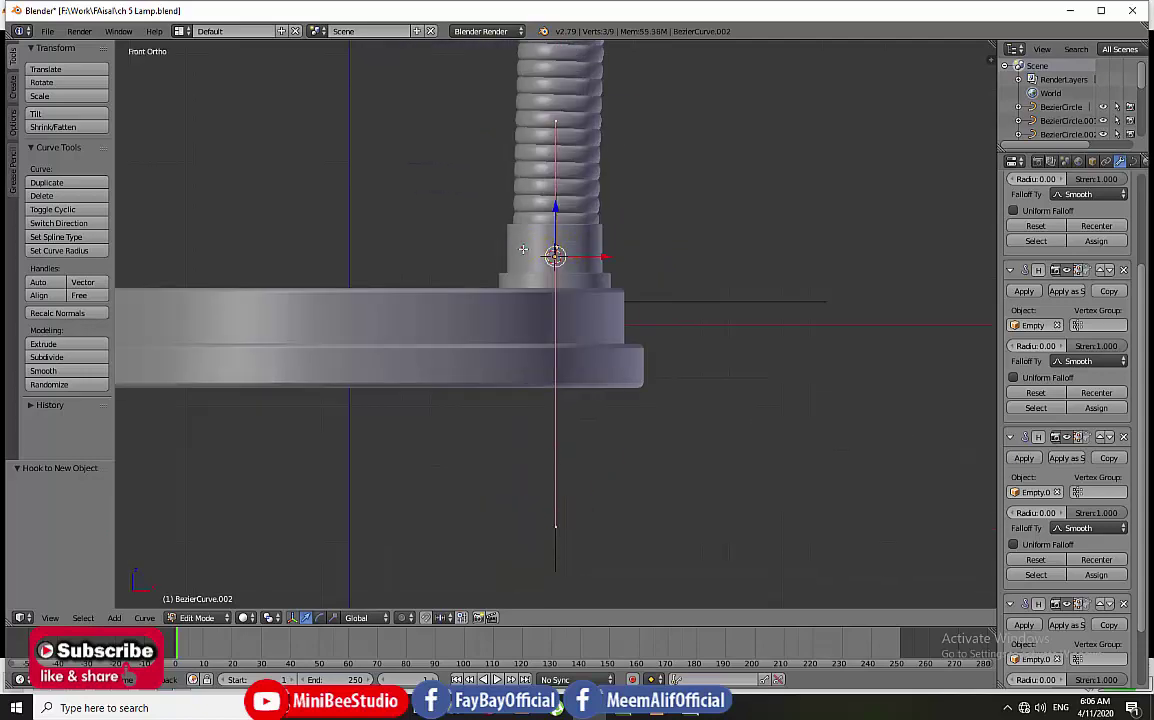
key(Tab)
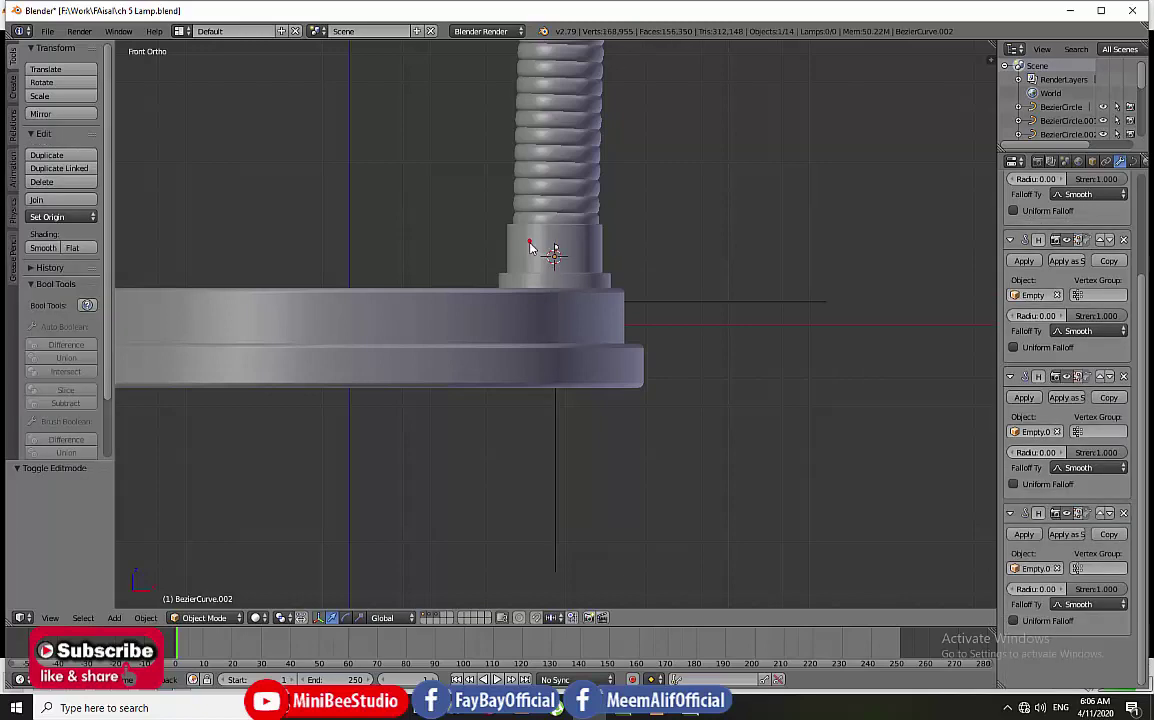
right_click(540, 247)
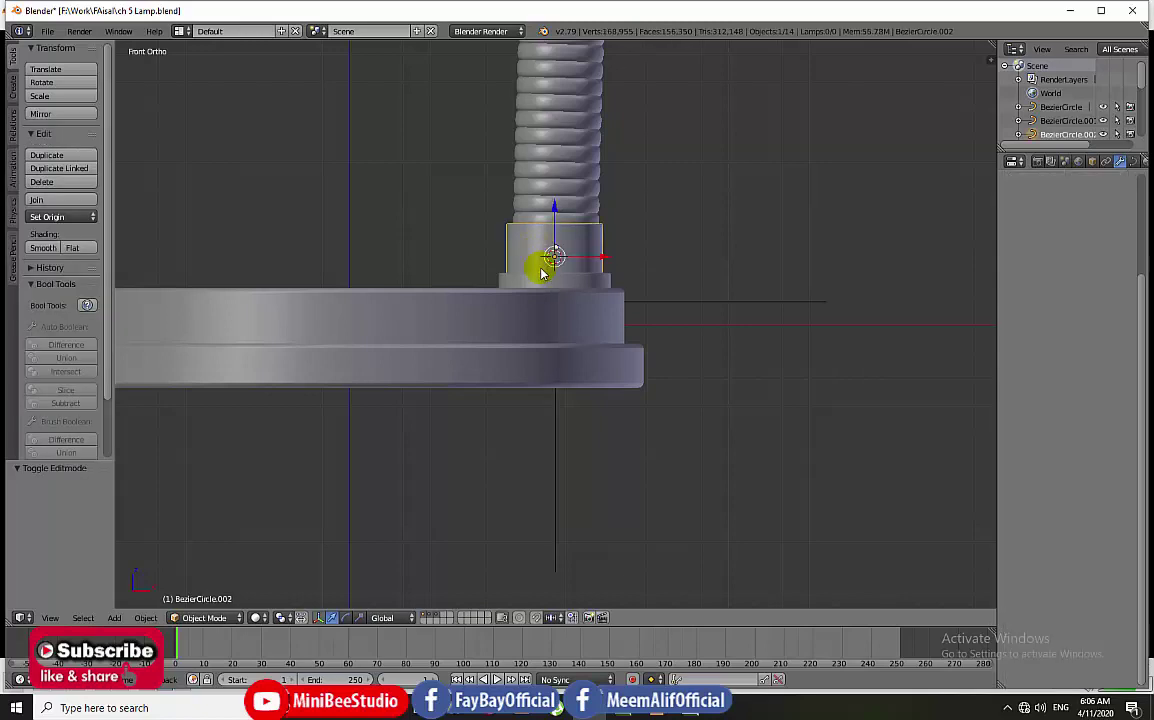
shift+right_click(545, 283)
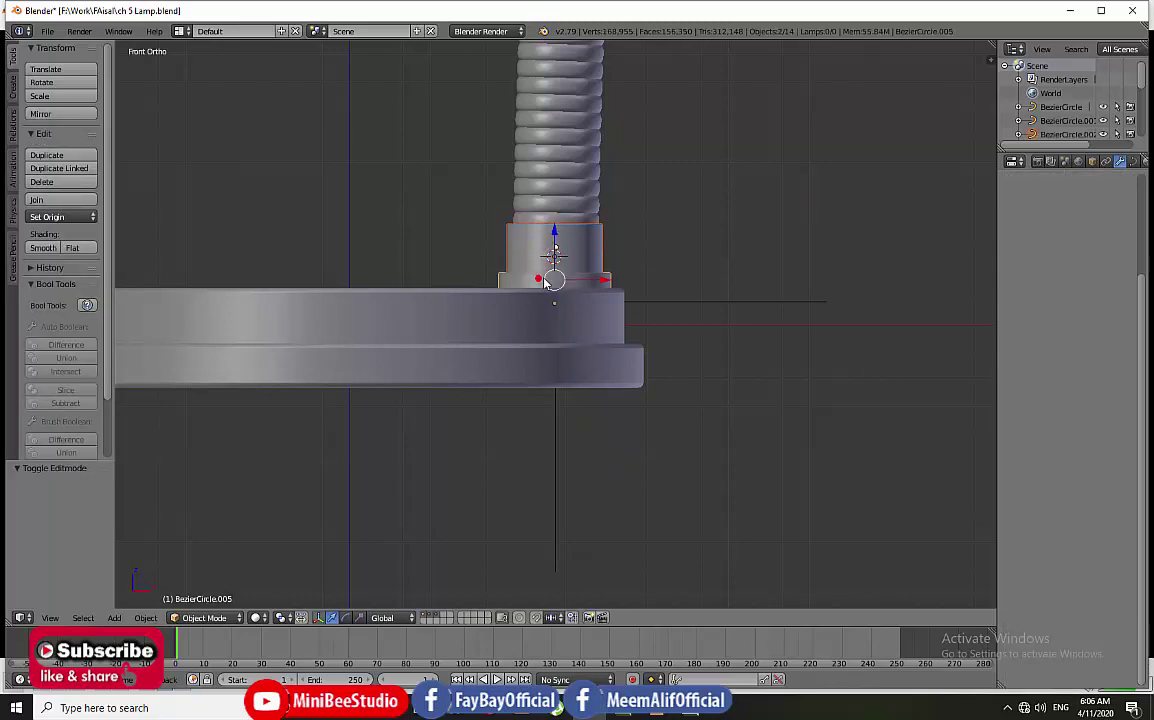
key(ctrl+p)
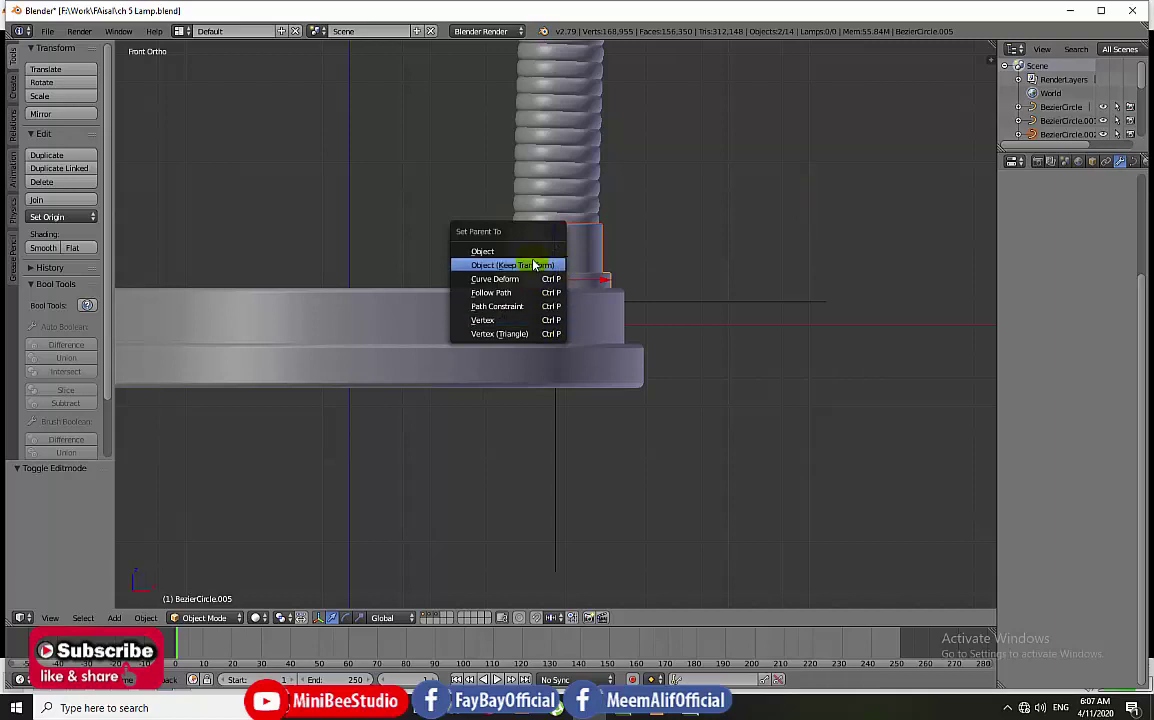
click(532, 251)
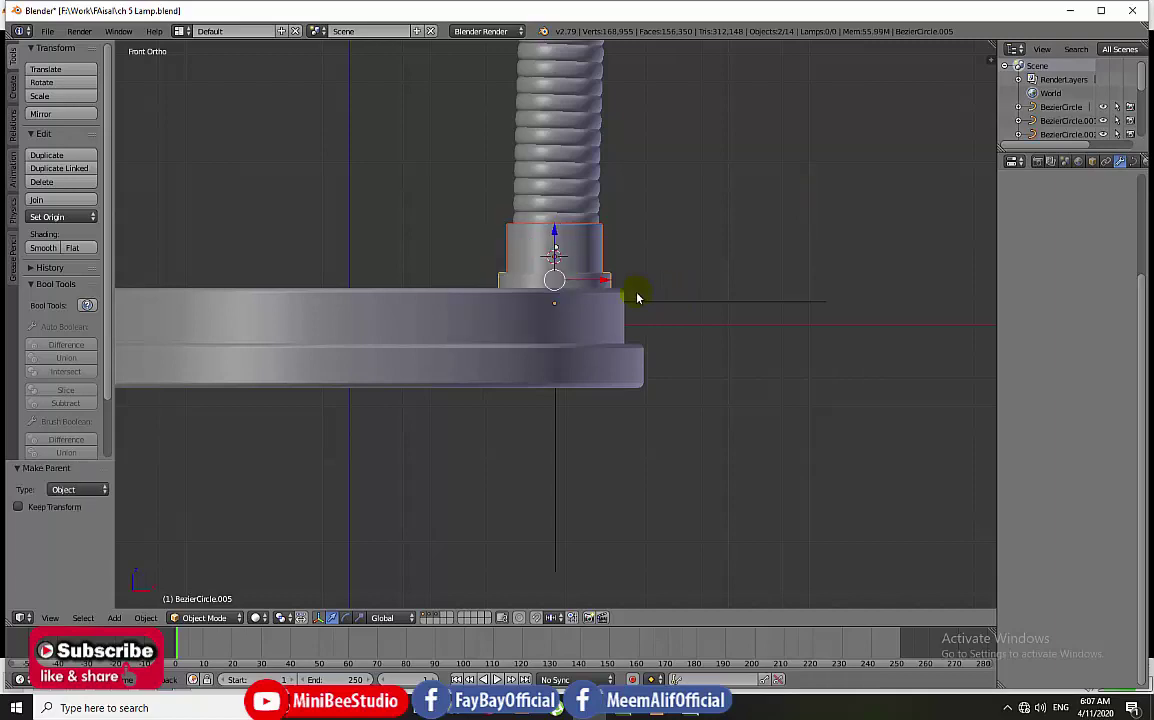
right_click(530, 205)
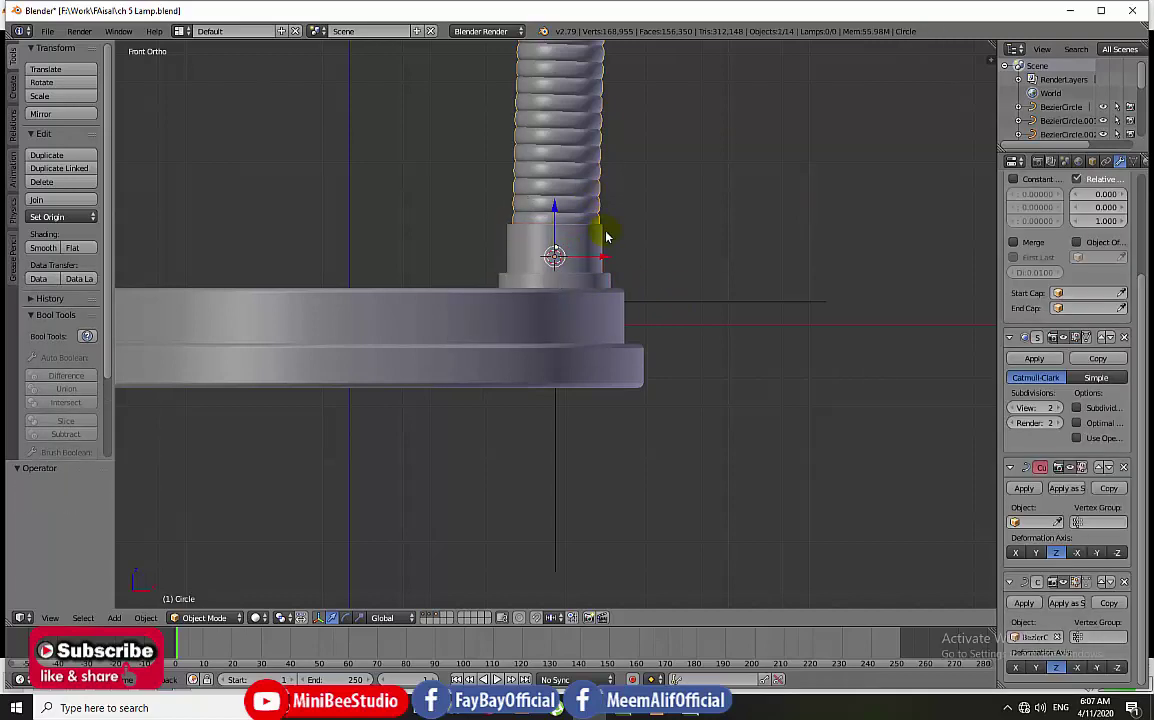
shift+right_click(527, 266)
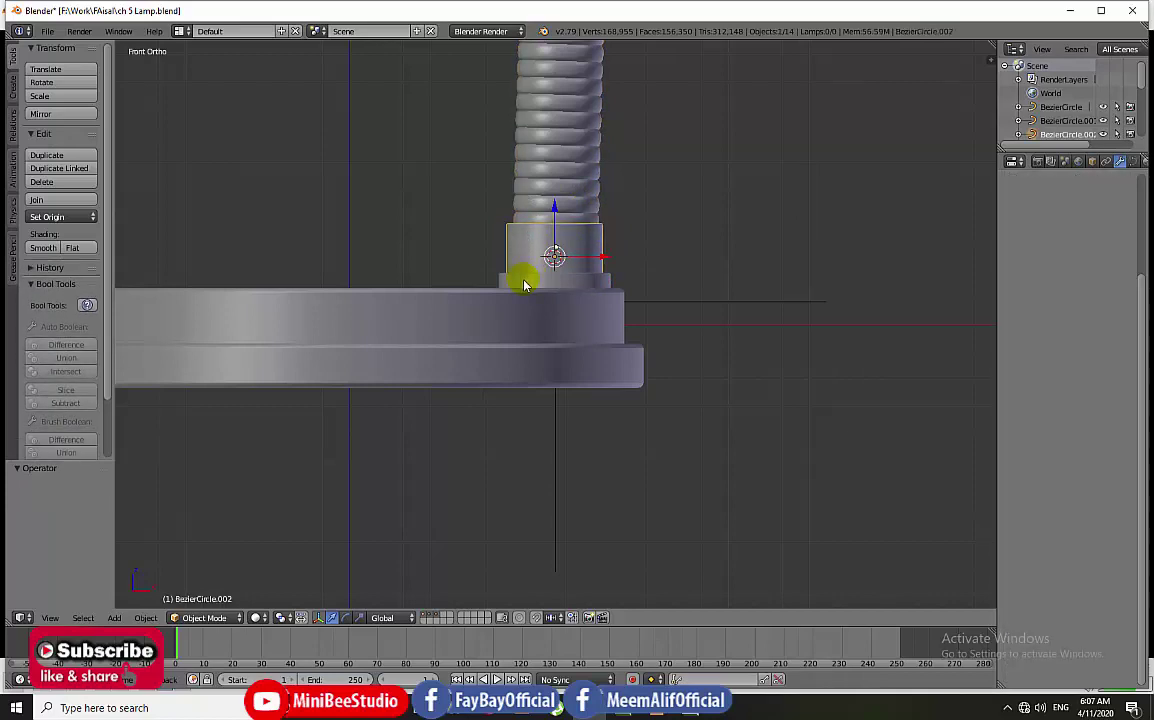
Step: Parent the selected collar pieces to the base empty
shift+right_click(692, 301)
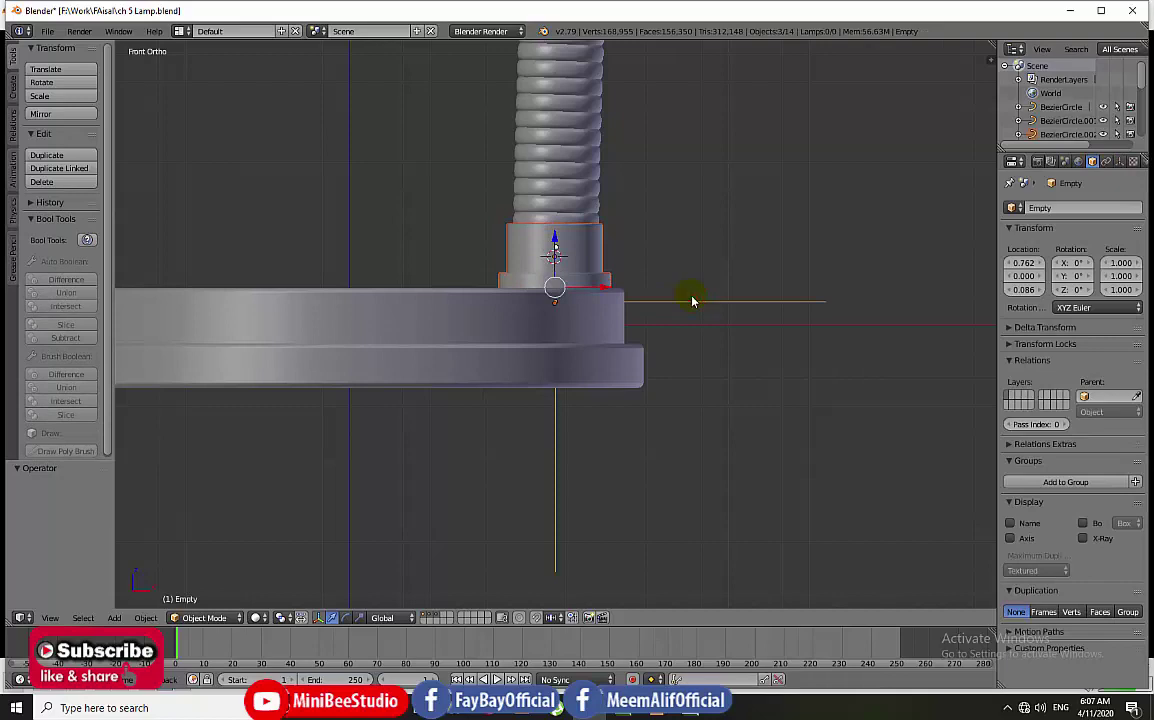
key(ctrl+p)
click(689, 300)
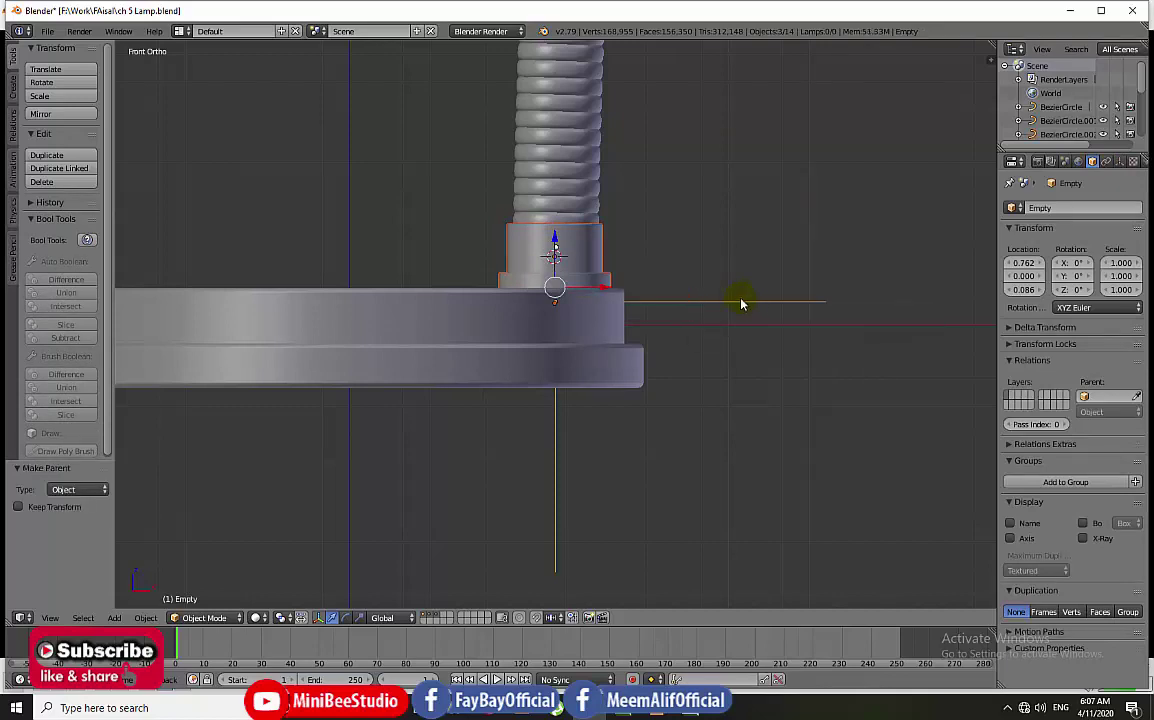
Step: Test-move the empty, then lower it by 0.206 along Z onto the lamp base
mouse_move(554, 250)
mouse_down()
mouse_move(576, 237)
mouse_move(641, 245)
mouse_up()
key(g)
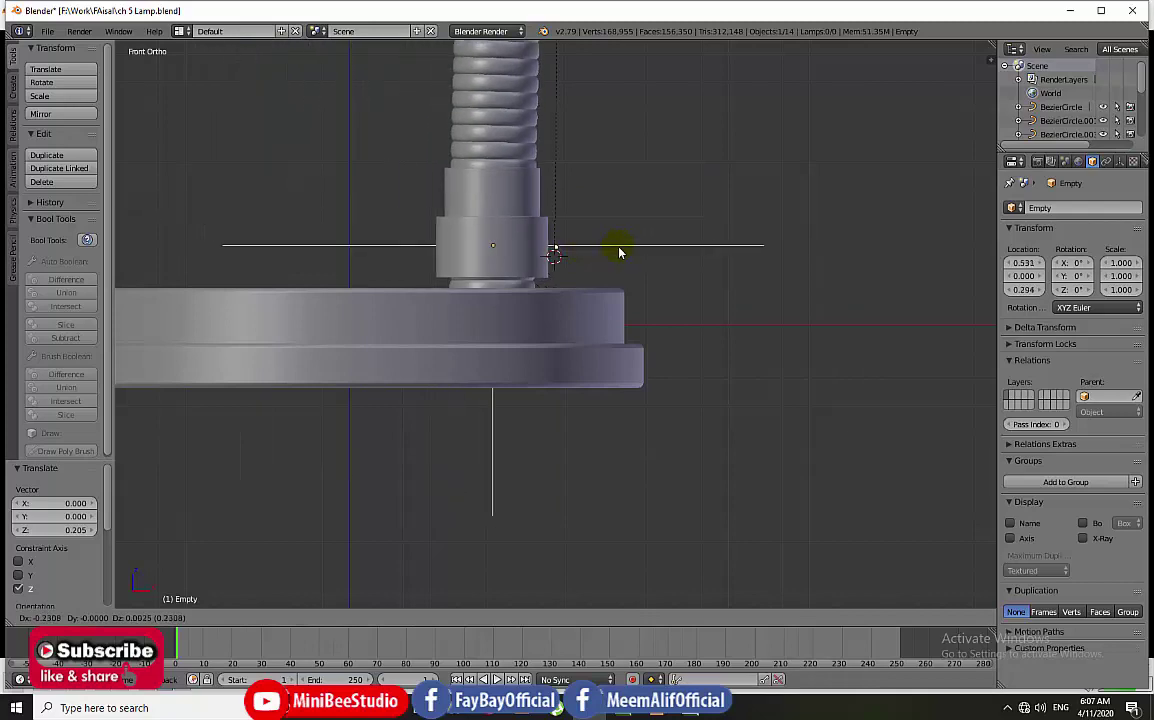
key(z)
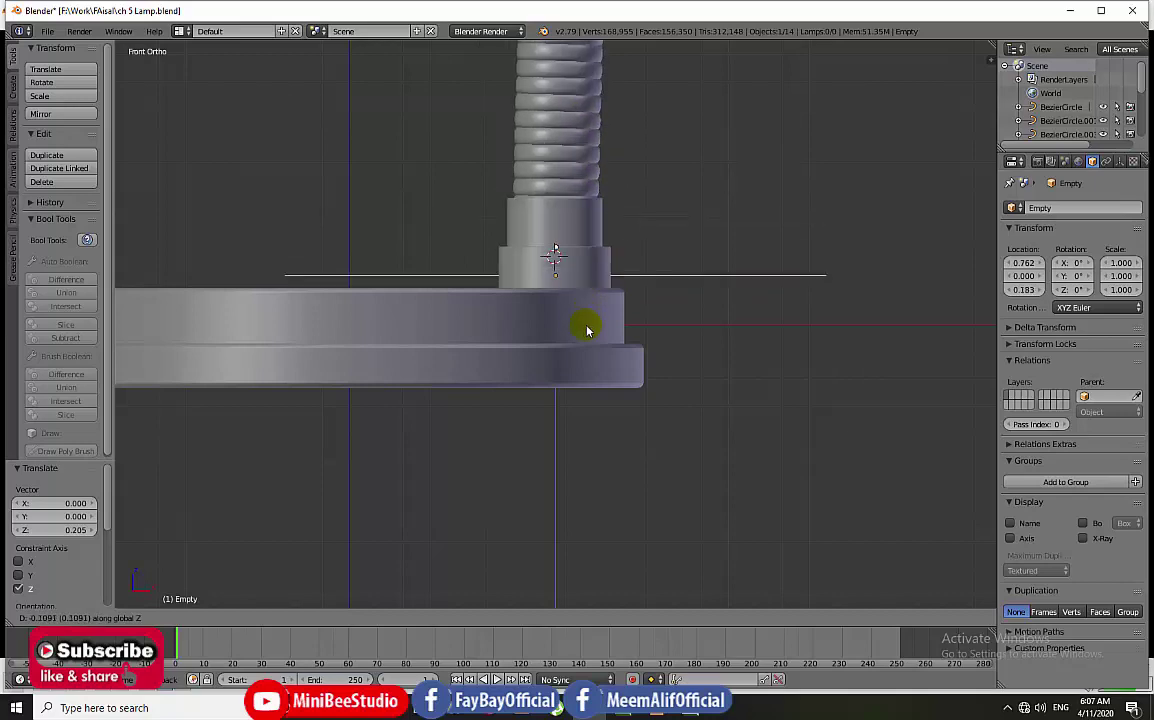
key(Escape)
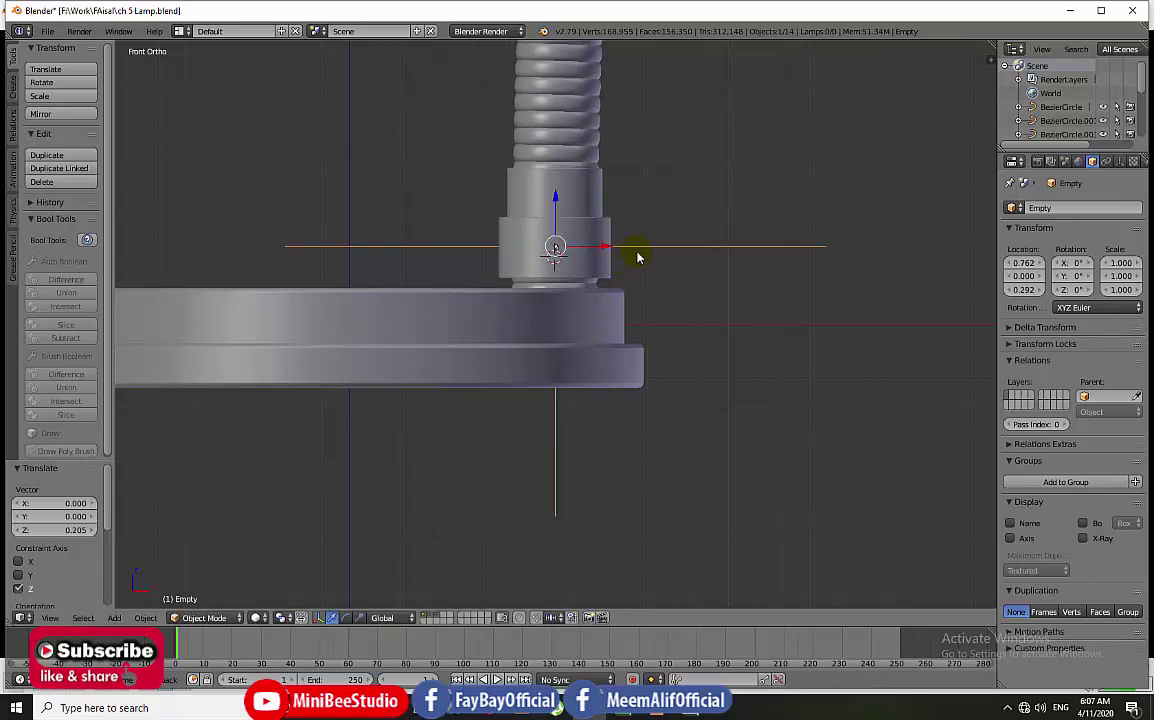
shift+right_click(637, 257)
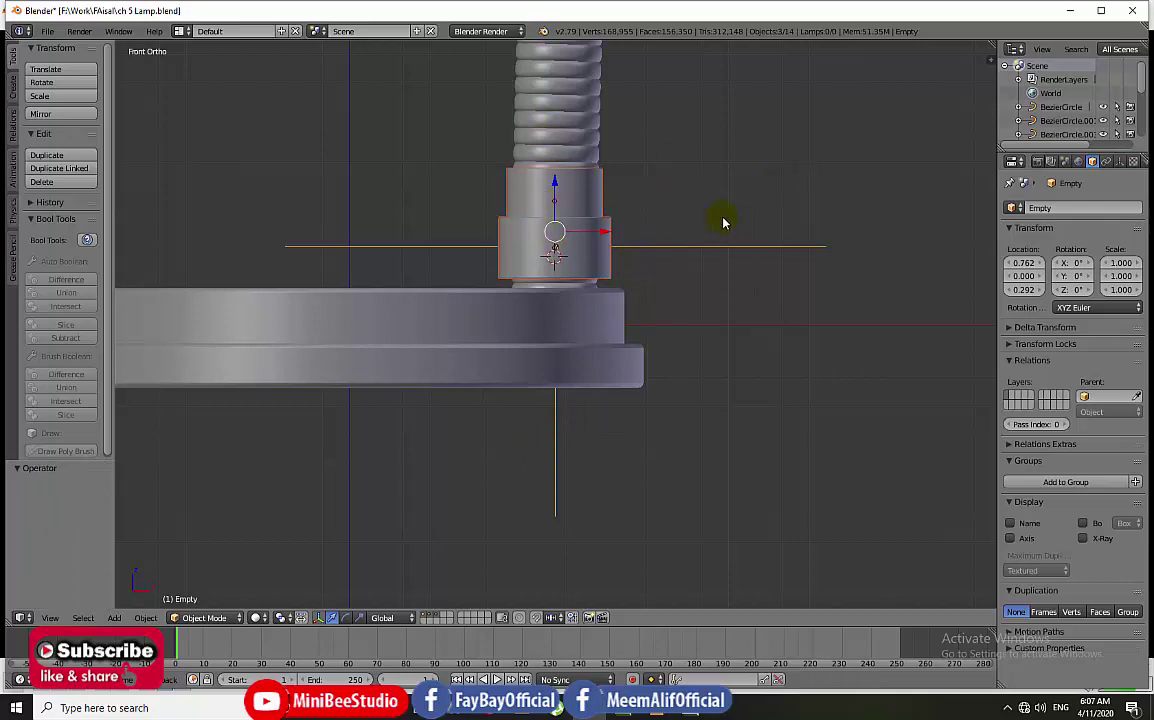
text(gz-0.206)
key(Return)
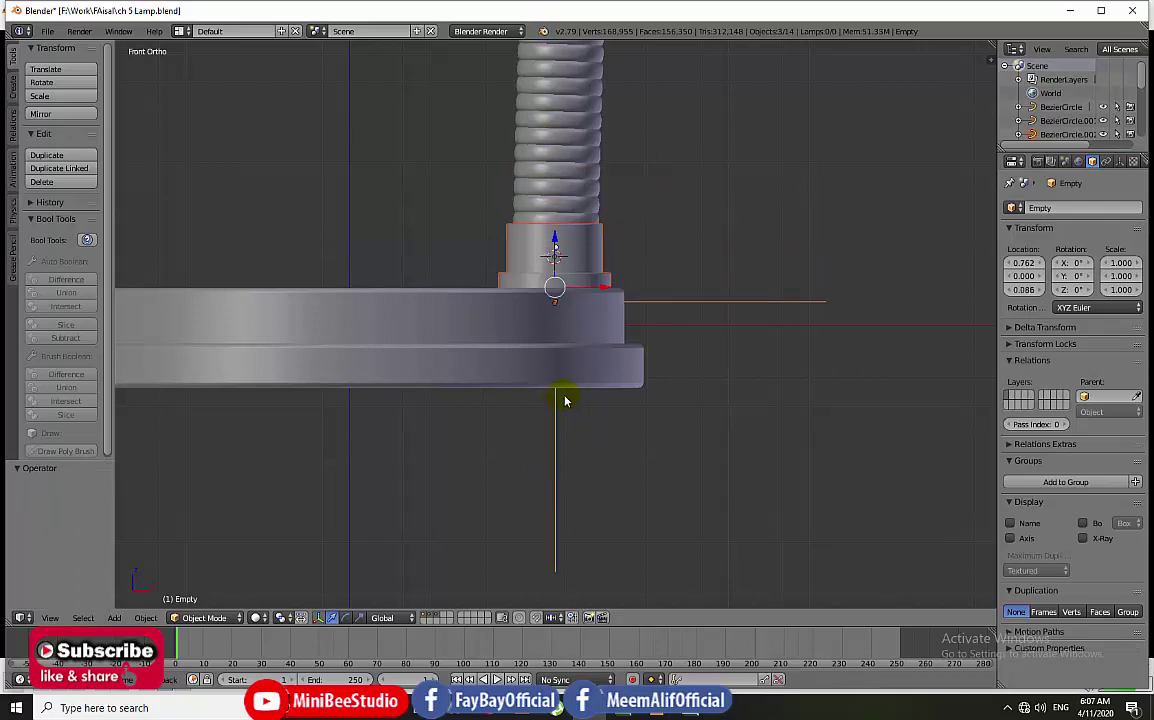
shift+right_click(565, 400)
Step: Reparent the collar and lower ring to the base empty, then test-rotate the empty
shift+right_click(565, 398)
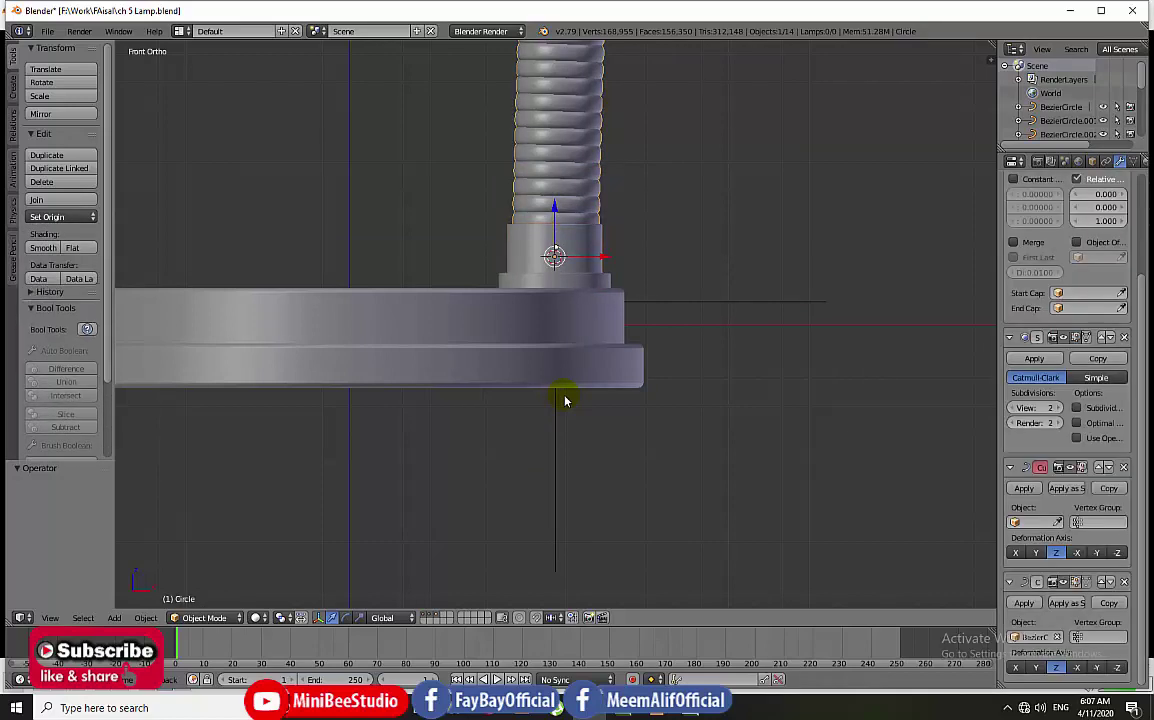
shift+right_click(520, 240)
shift+right_click(520, 242)
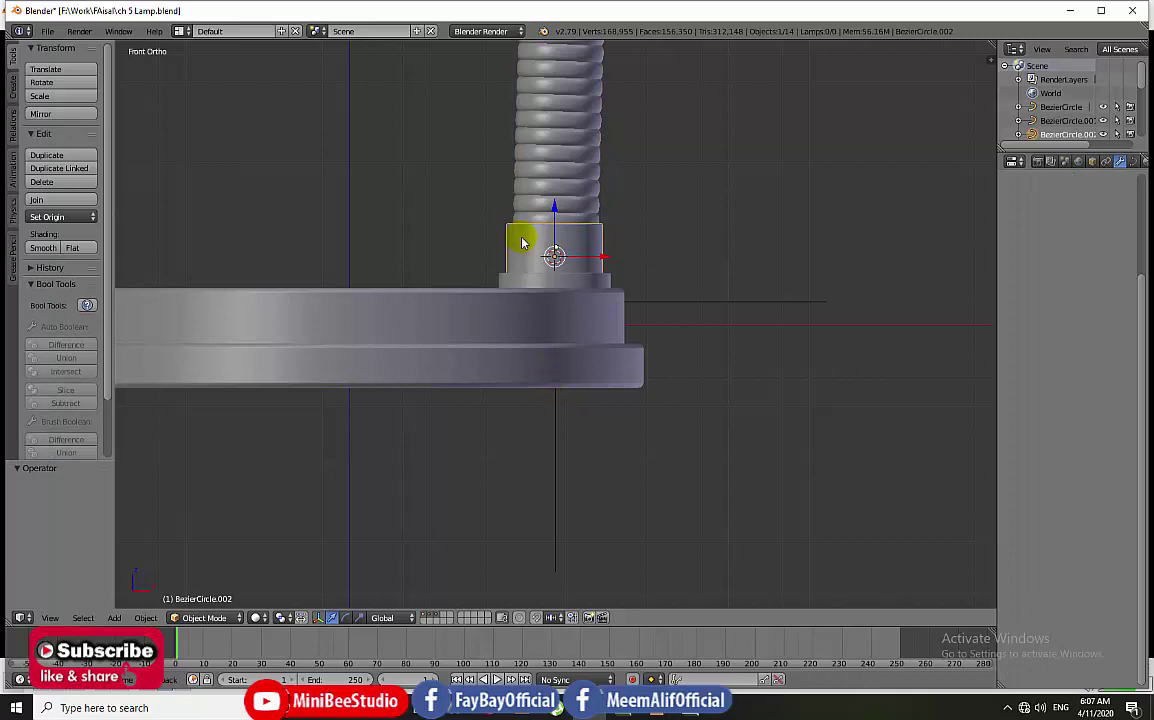
shift+right_click(572, 284)
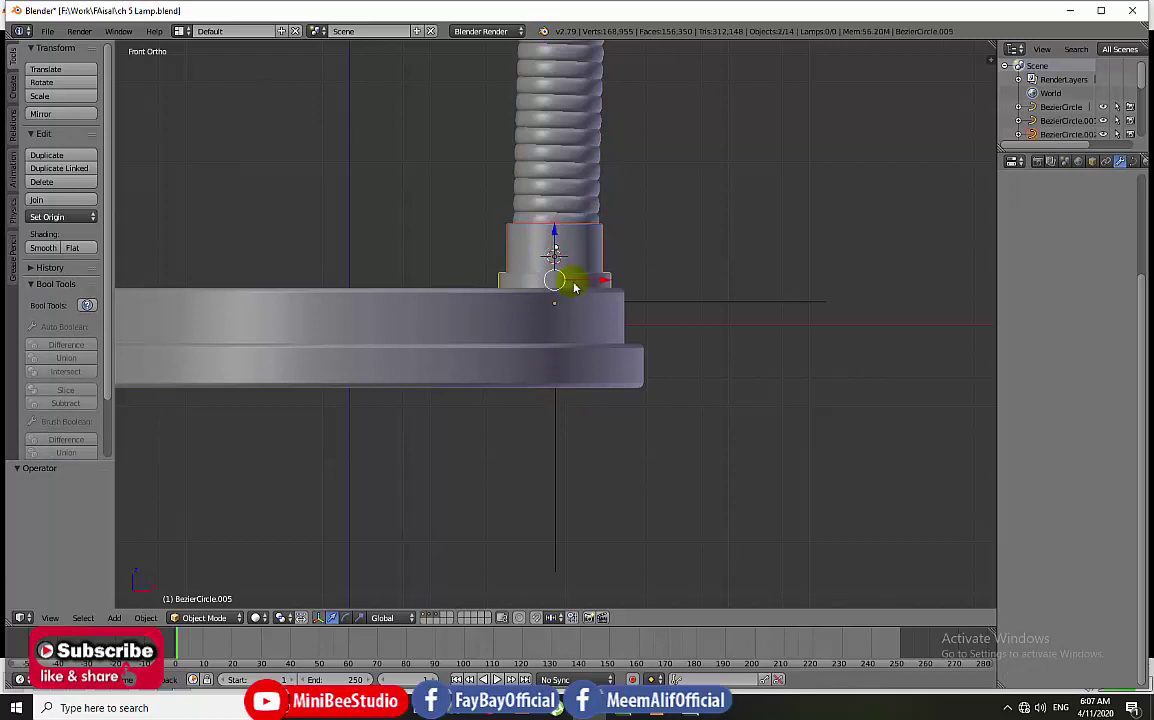
shift+right_click(688, 303)
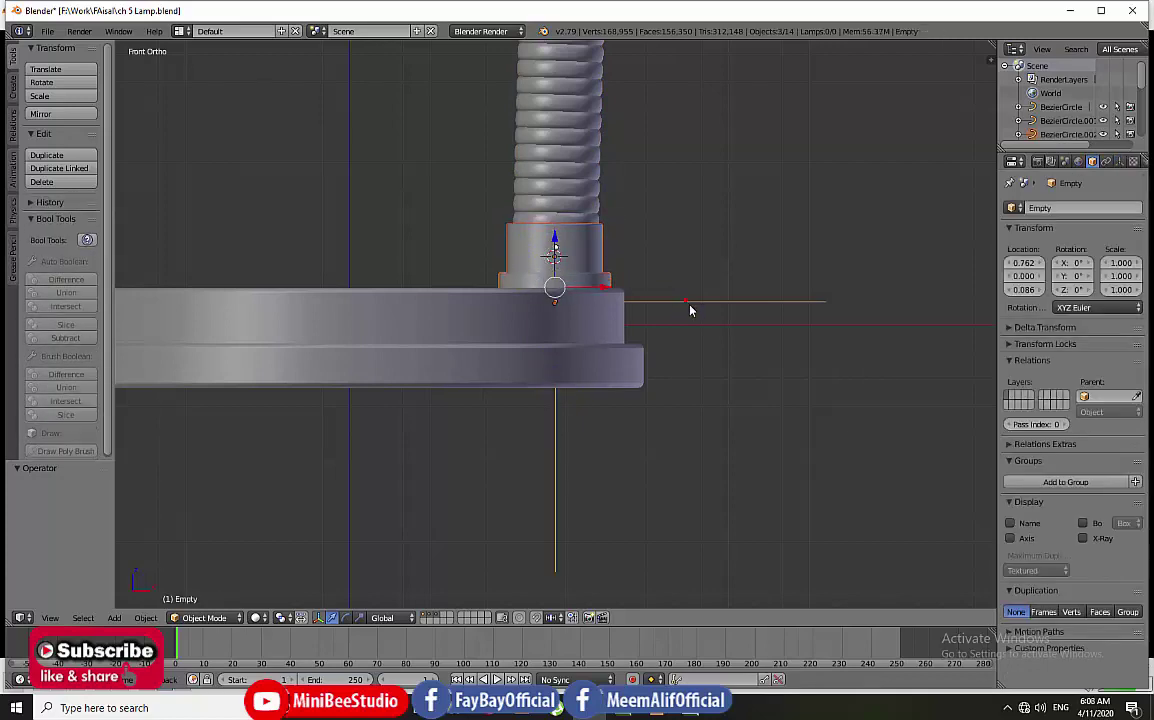
key(ctrl+p)
click(551, 487)
middle_drag(551, 487, 549, 477)
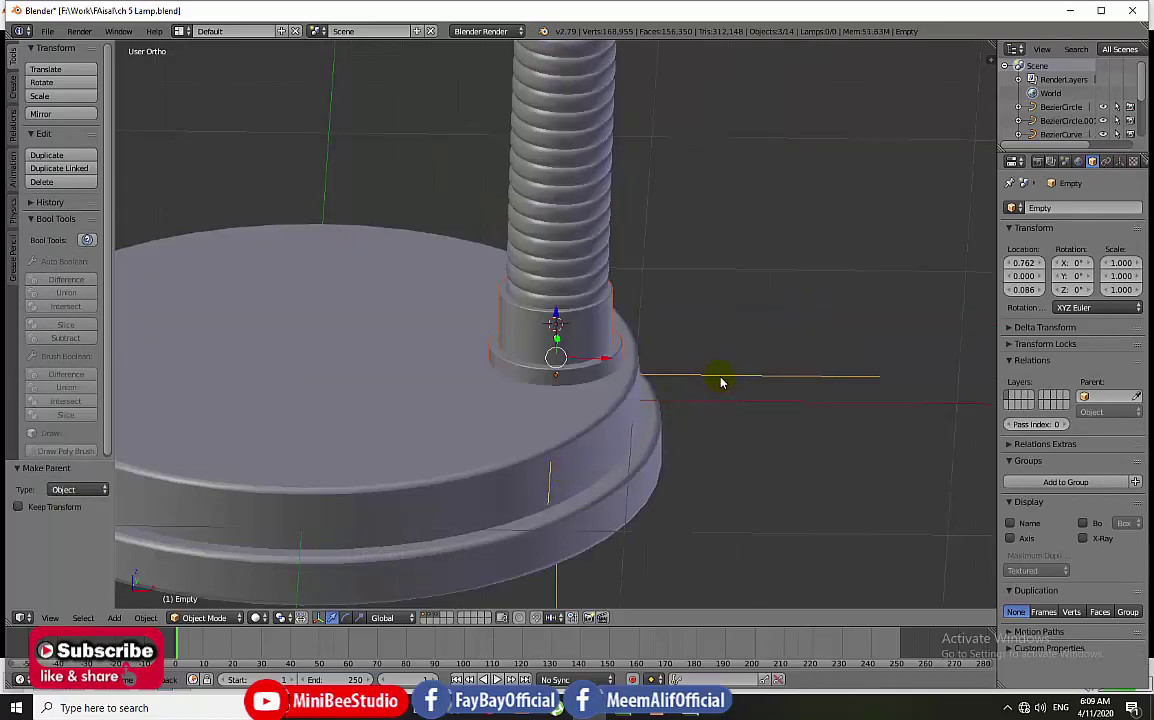
key(r)
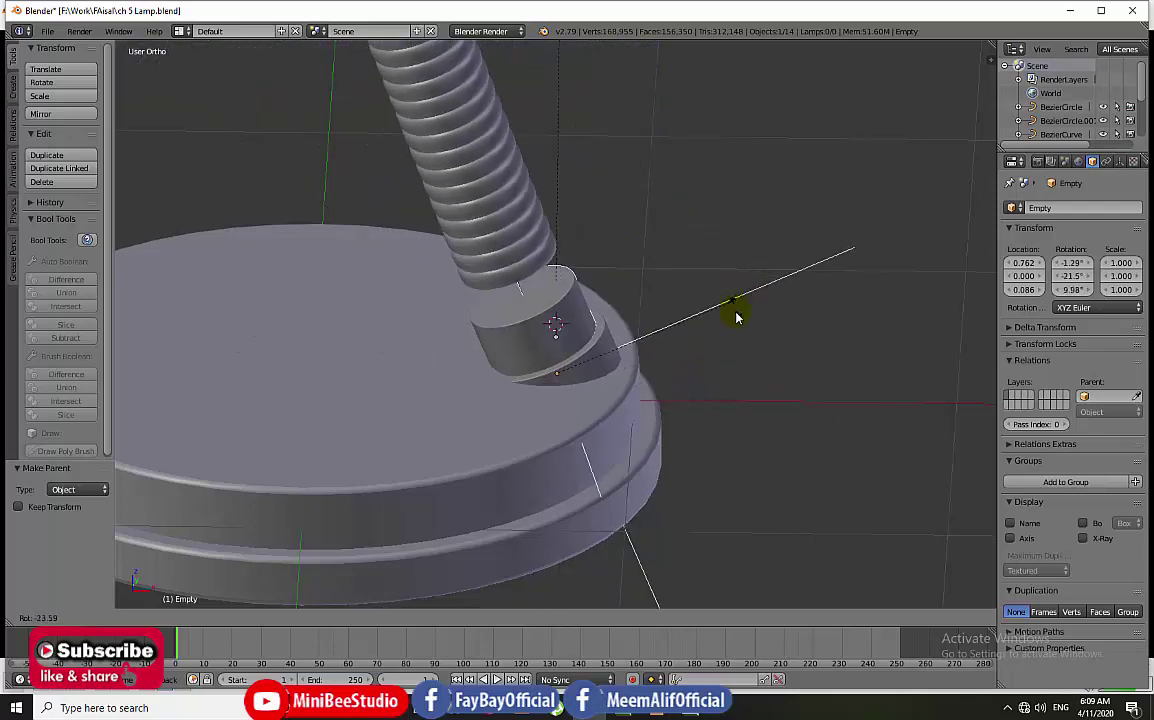
key(Escape)
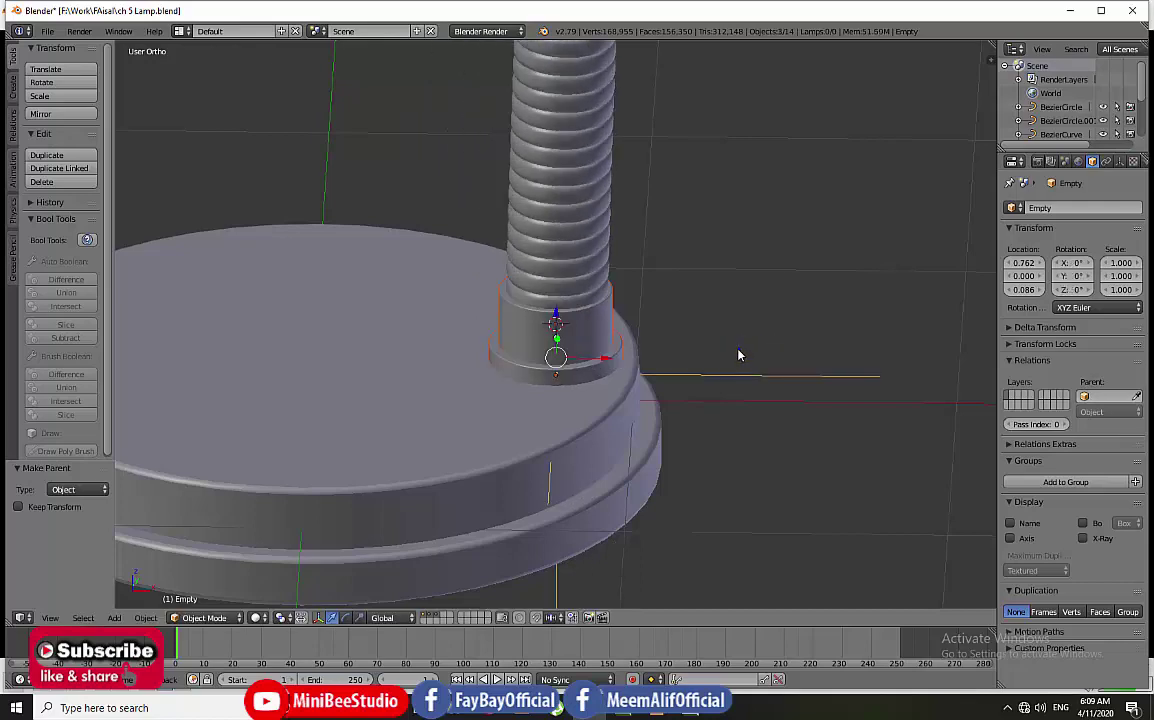
scroll(618, 349, down, 1)
scroll(618, 368, down, 3)
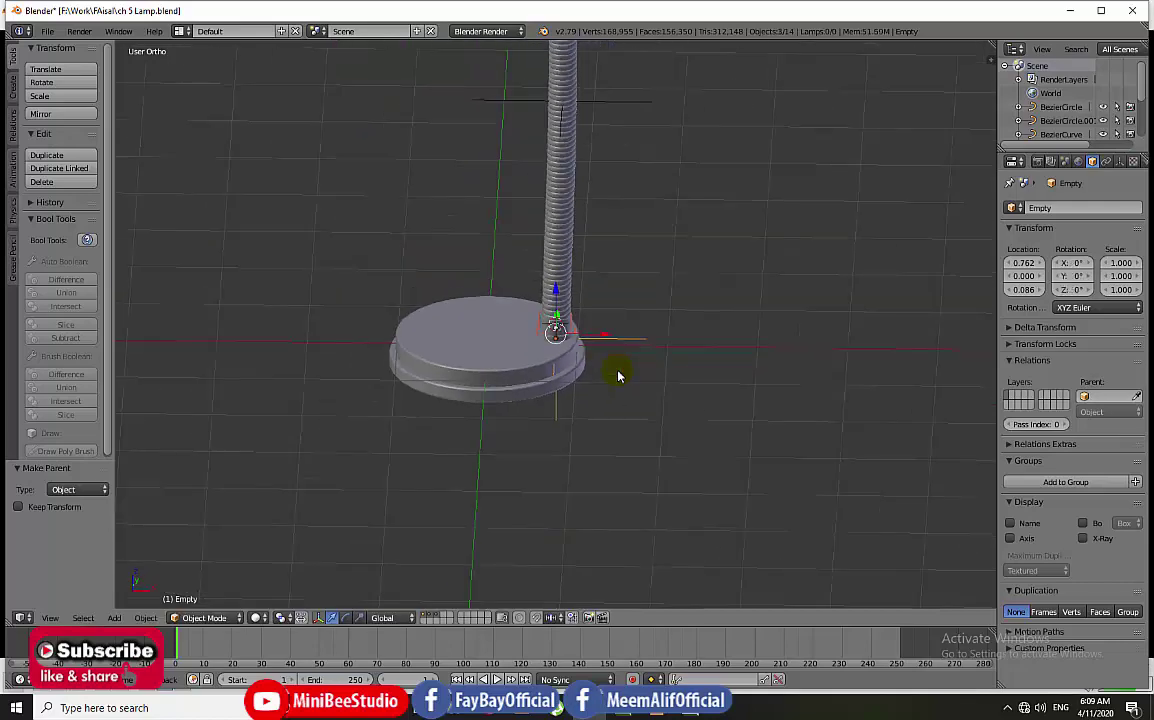
scroll(618, 373, down, 2)
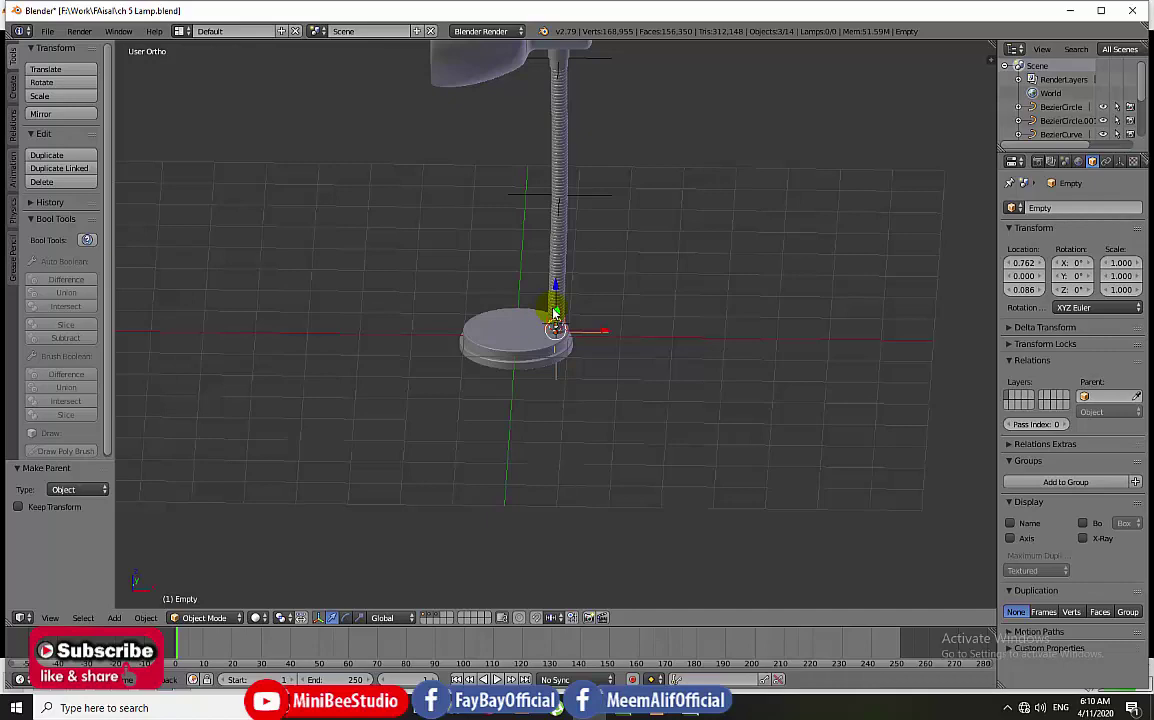
key(g)
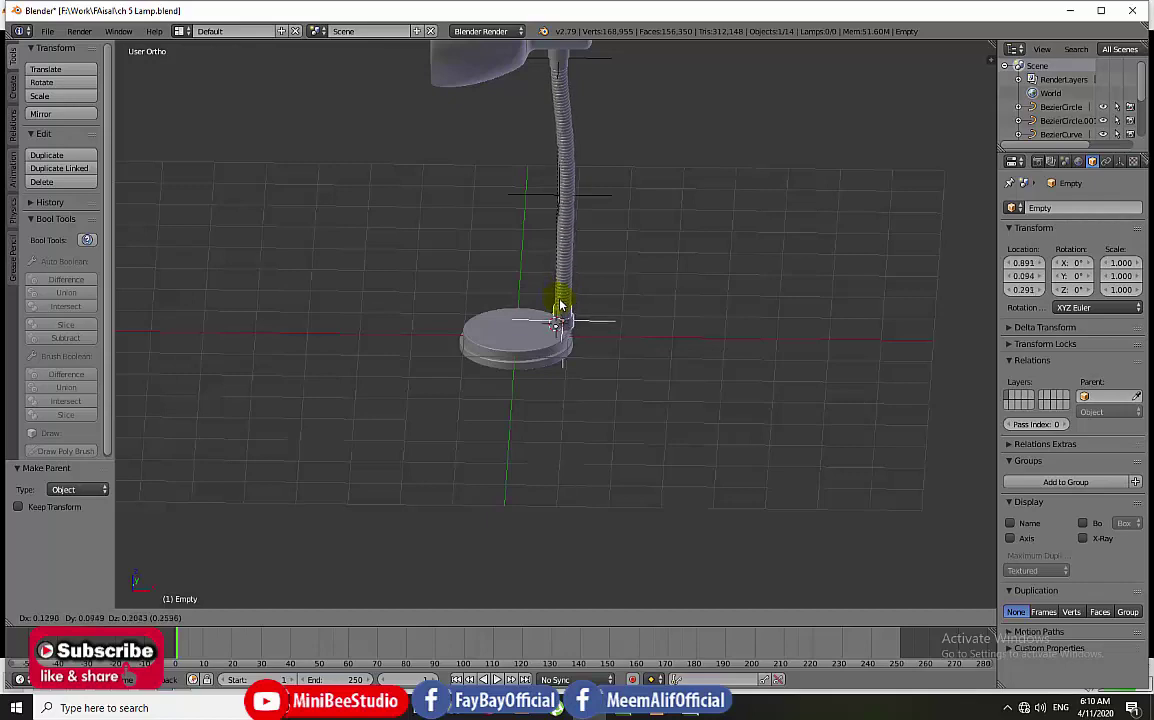
right_click(558, 296)
scroll(557, 292, down, 2)
Step: Parent the lamp head and neck ring to Empty.002
right_click(555, 125)
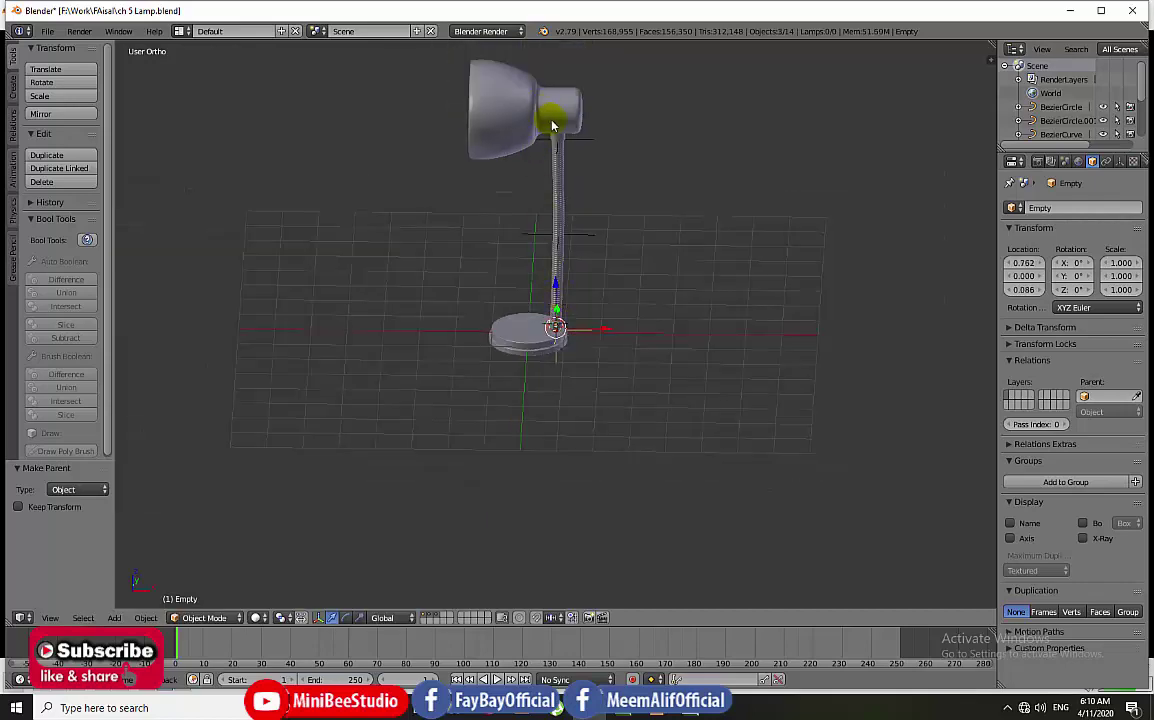
key(KP_Decimal)
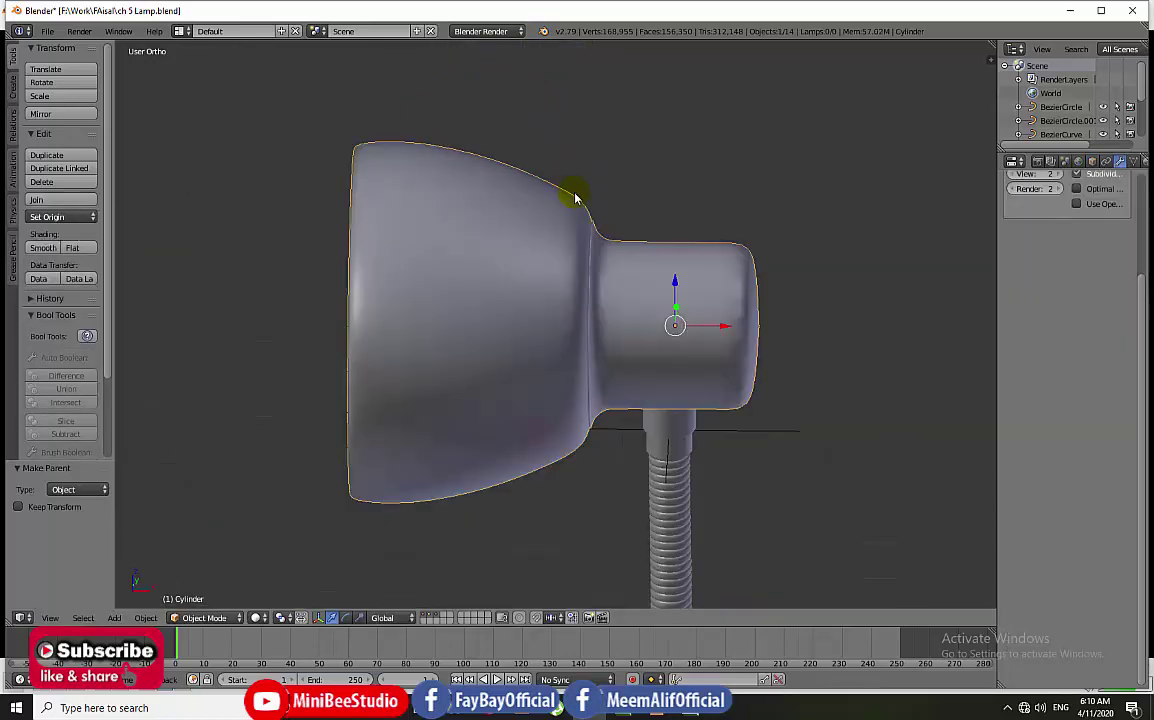
scroll(580, 213, down, 3)
scroll(617, 414, up, 1)
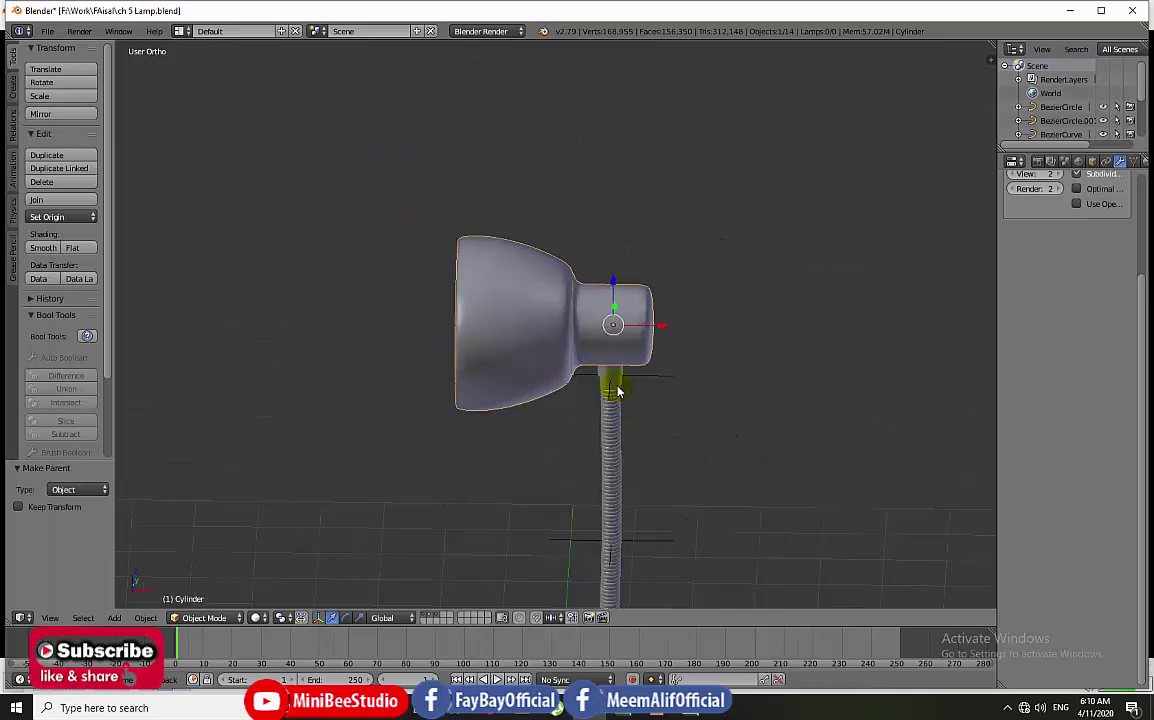
right_click(615, 388)
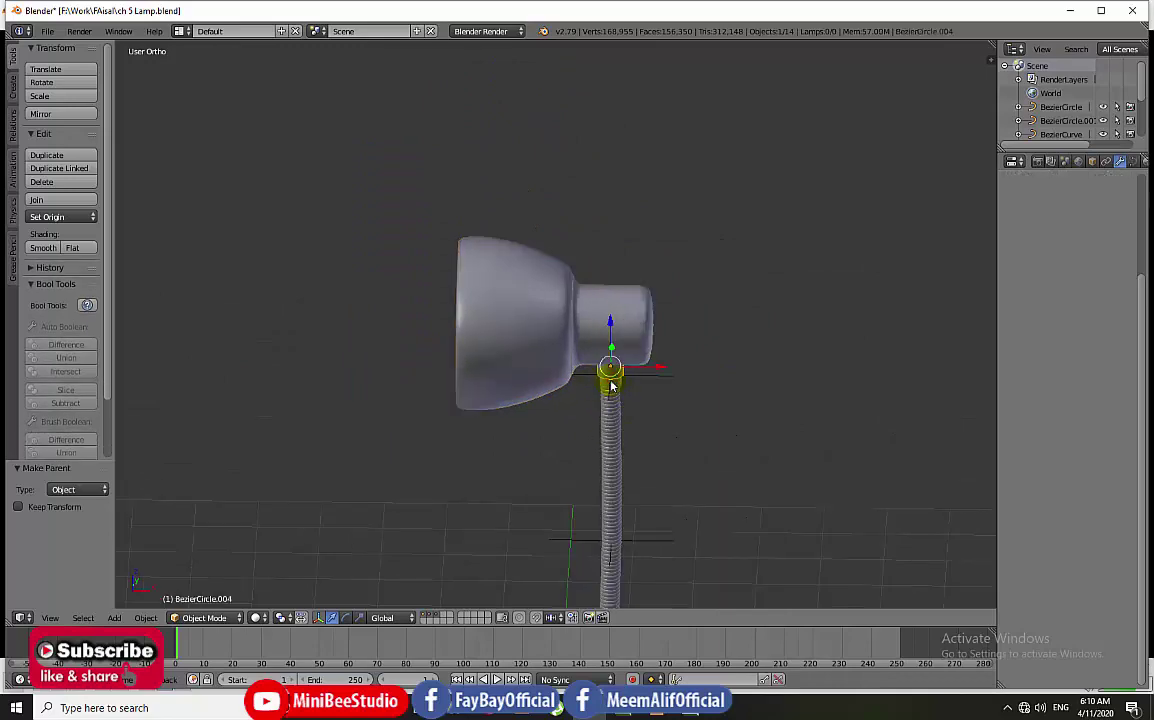
shift+right_click(515, 322)
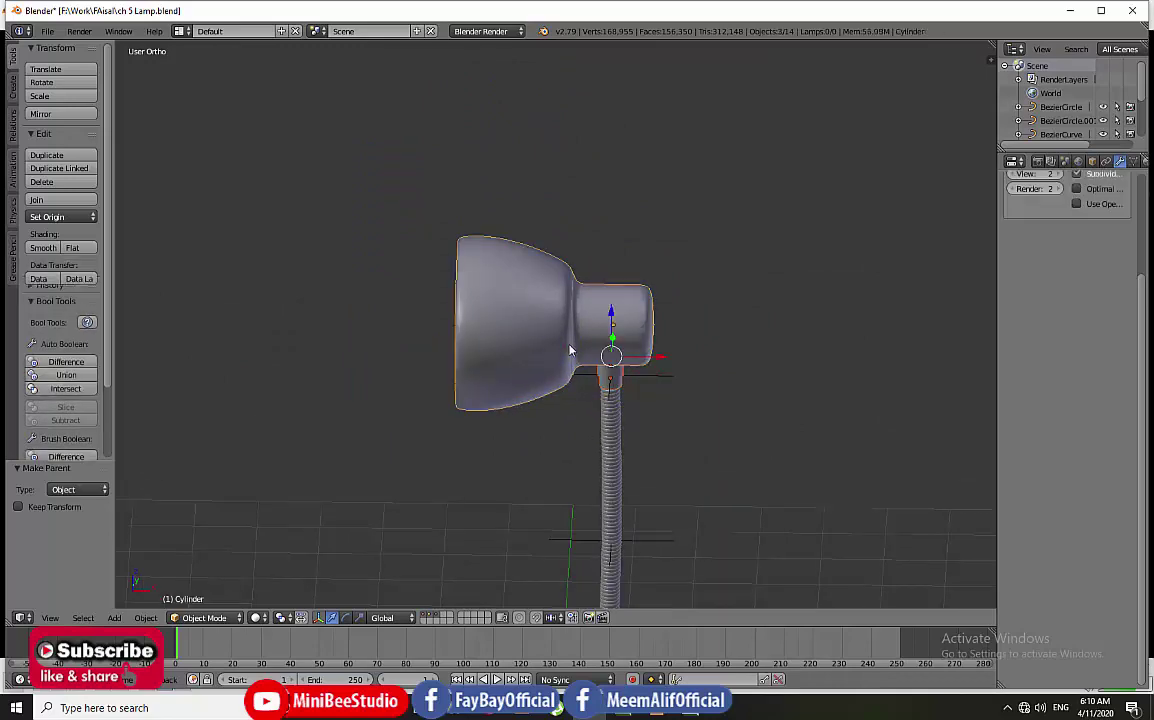
shift+right_click(663, 378)
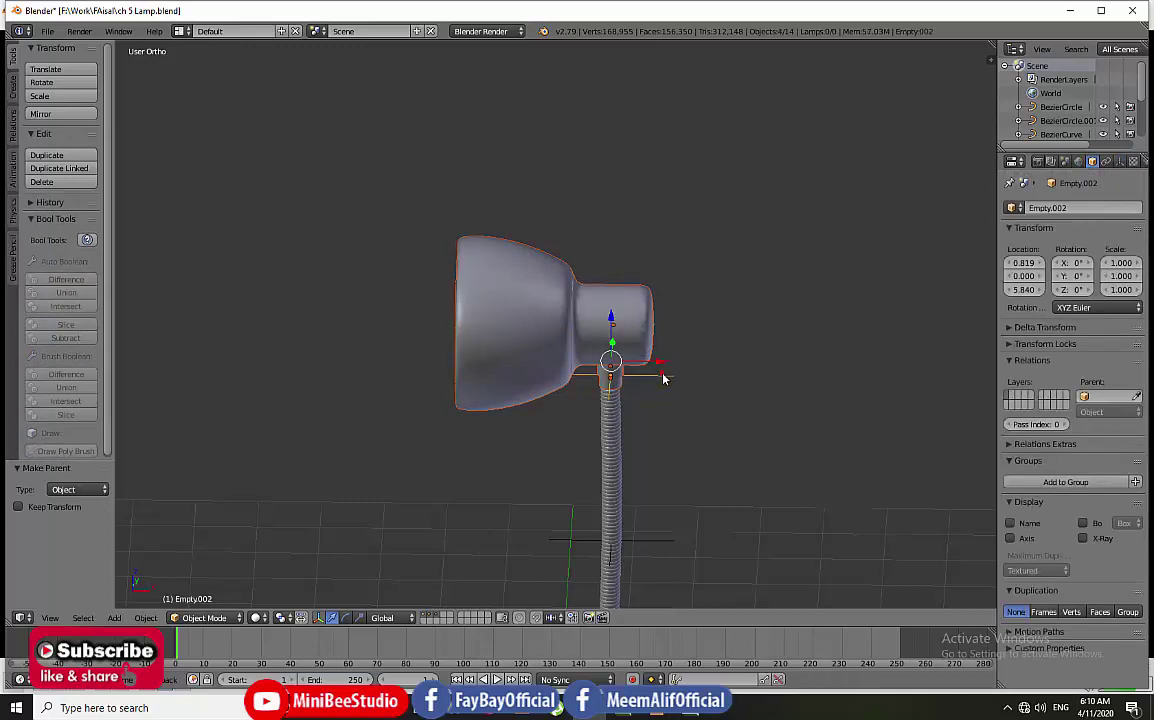
key(ctrl+p)
click(663, 378)
Step: Test-move the lamp head along X, then undo the move
key(g)
key(x)
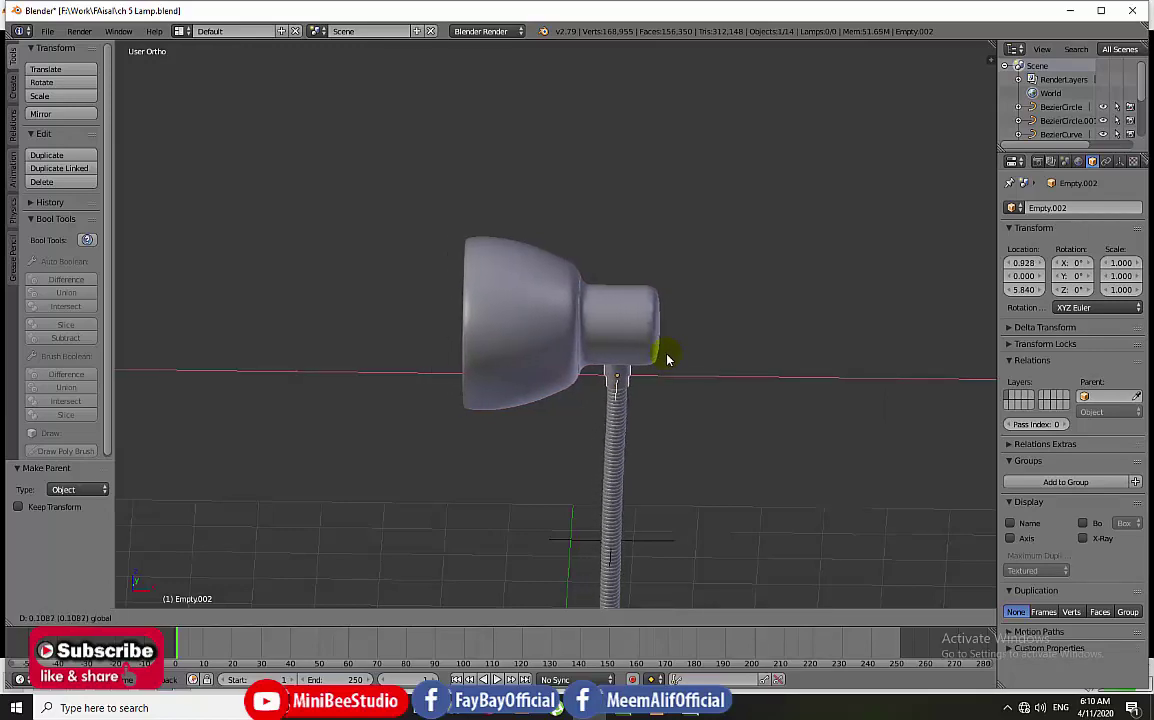
click(669, 360)
key(ctrl+z)
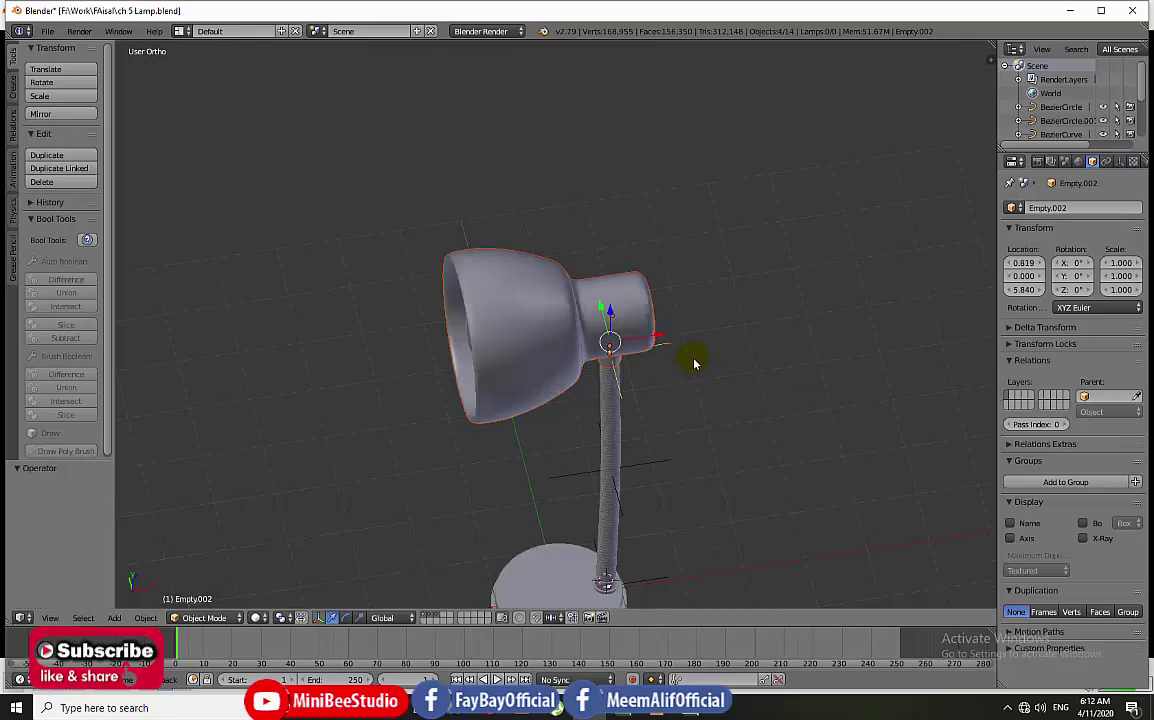
key(ctrl+shift+z)
scroll(641, 370, down, 4)
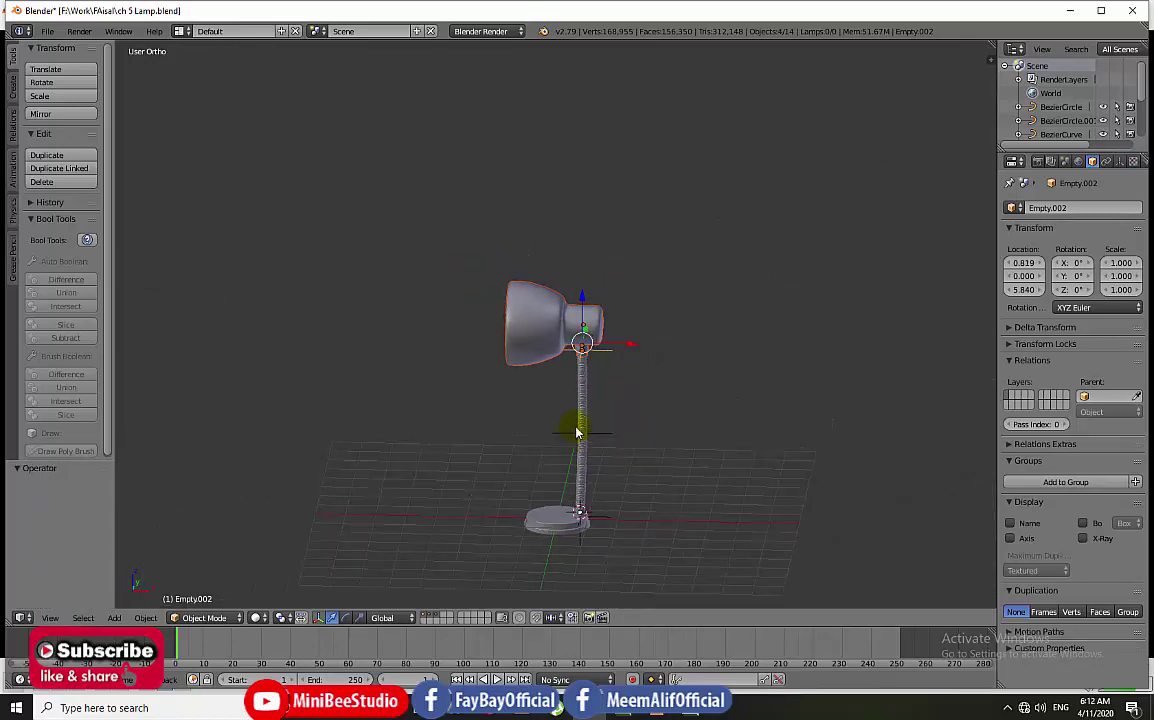
click(588, 350)
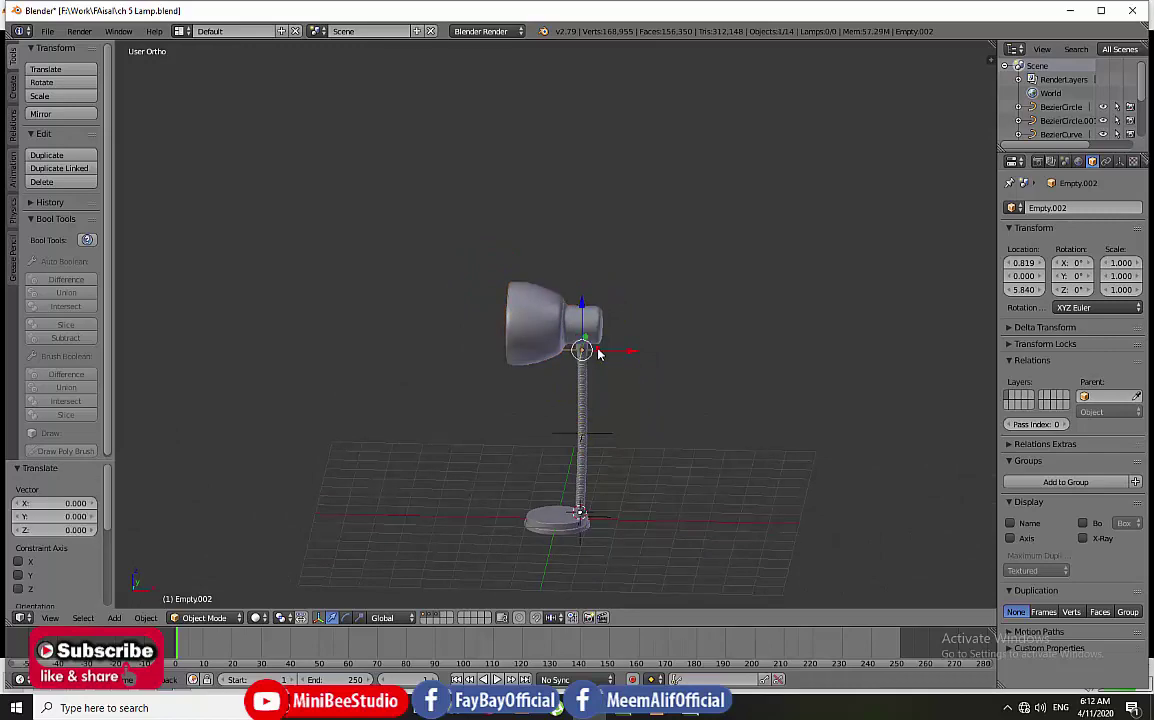
Step: Clear the parent link of the hook empty Empty.002
key(alt+p)
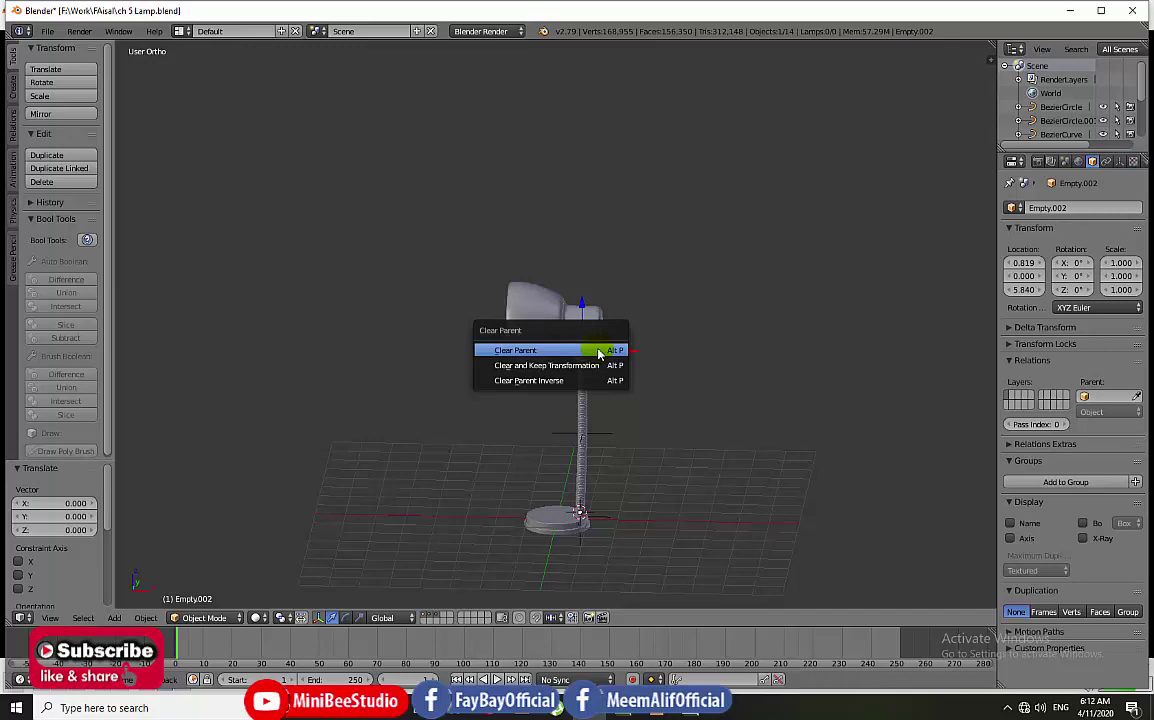
click(600, 352)
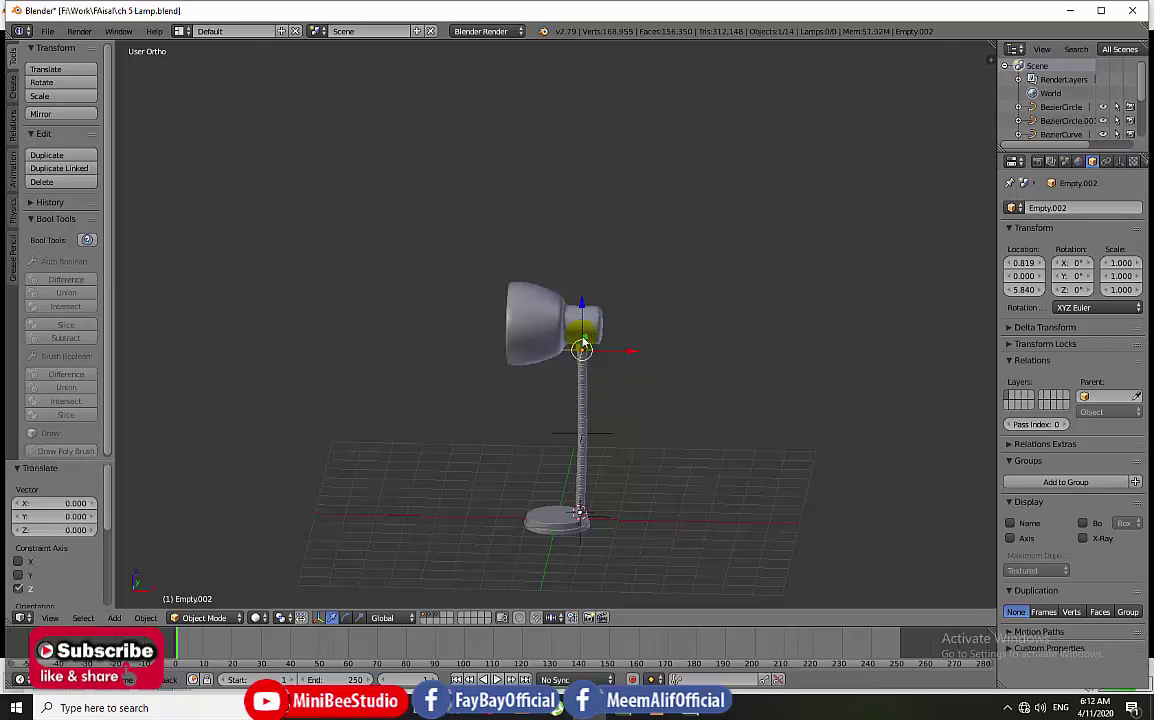
scroll(581, 348, up, 2)
right_click(597, 352)
key(KP_Decimal)
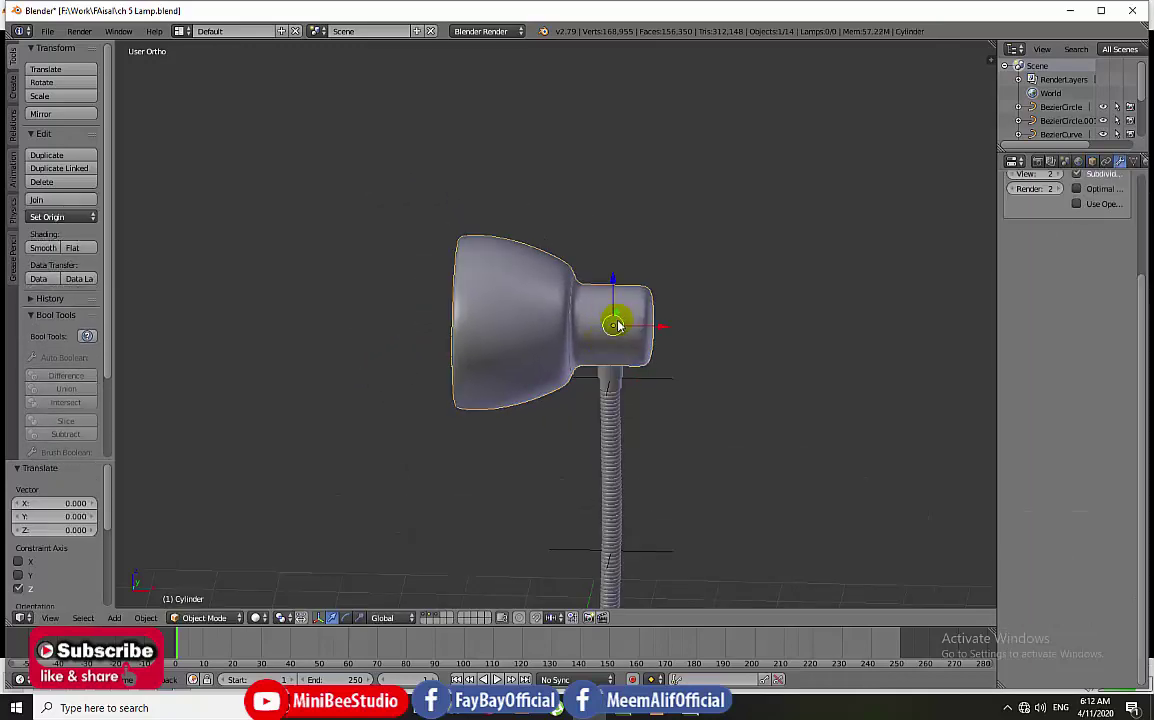
Step: Clear the parents of the lamp head, neck piece and Empty.002
right_click(618, 333)
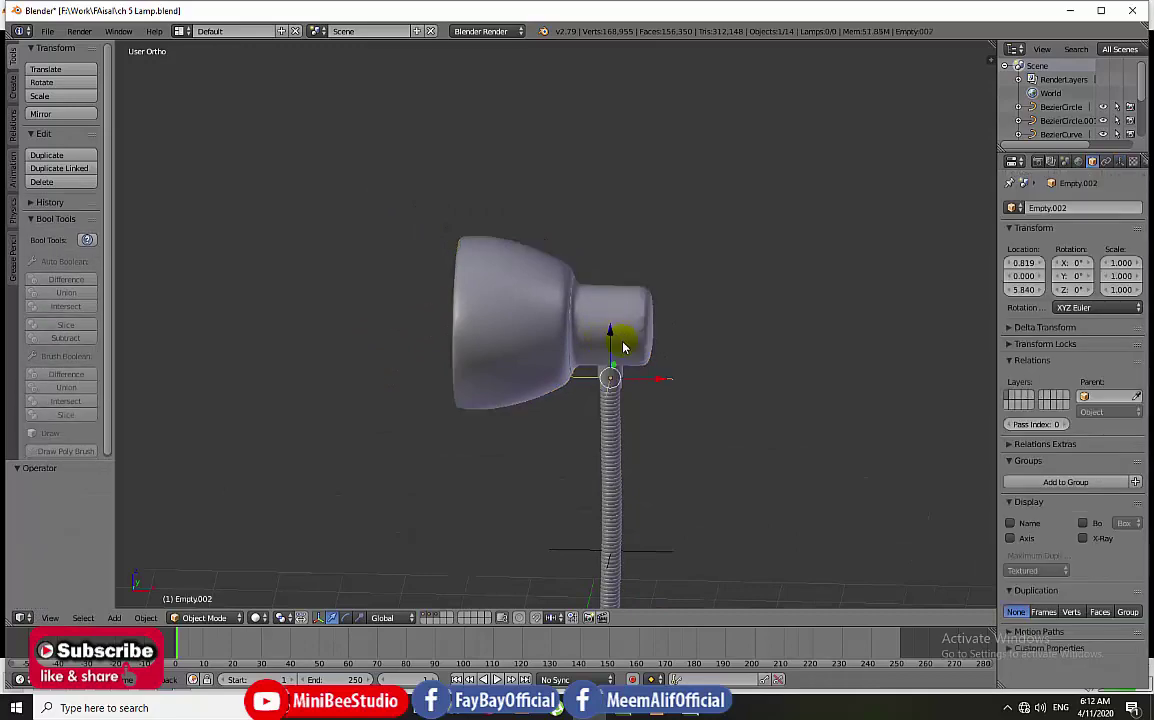
right_click(540, 320)
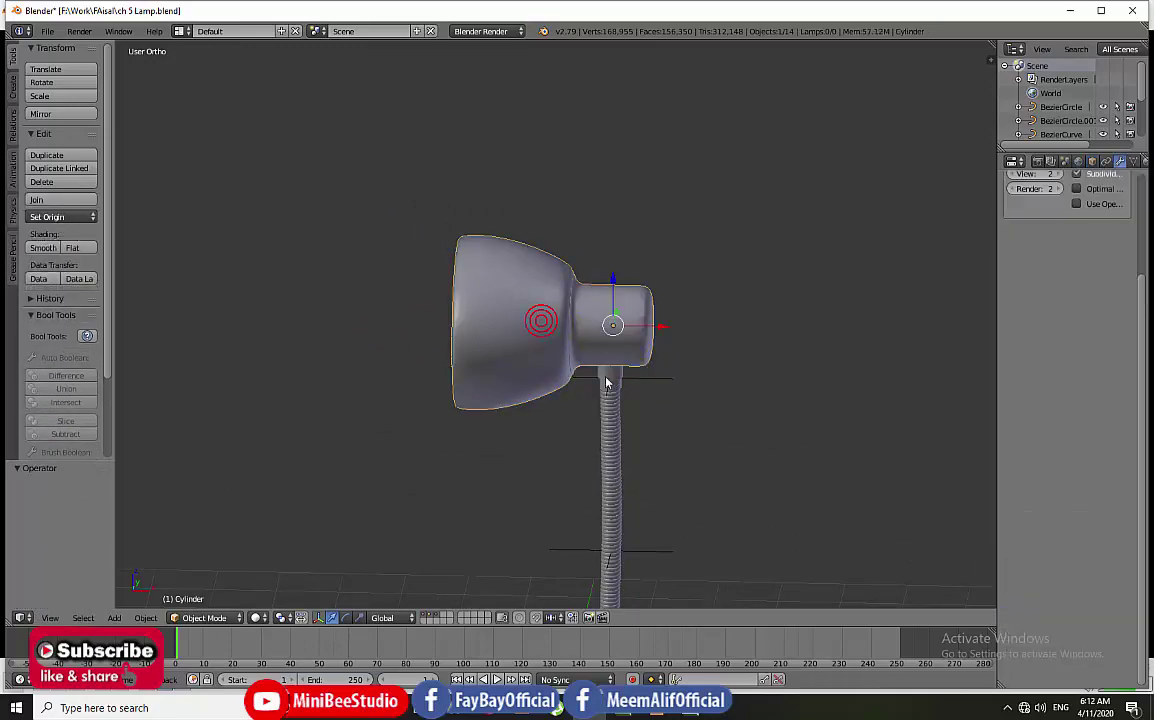
shift+right_click(608, 382)
shift+right_click(612, 384)
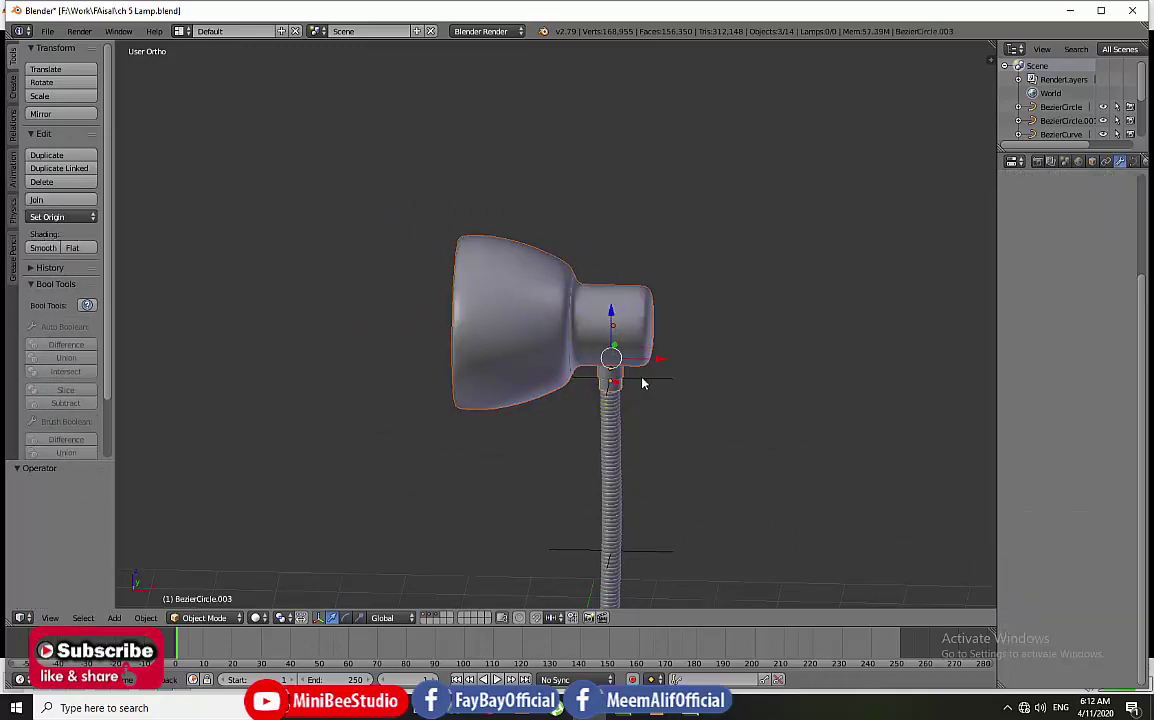
shift+right_click(648, 382)
key(alt+p)
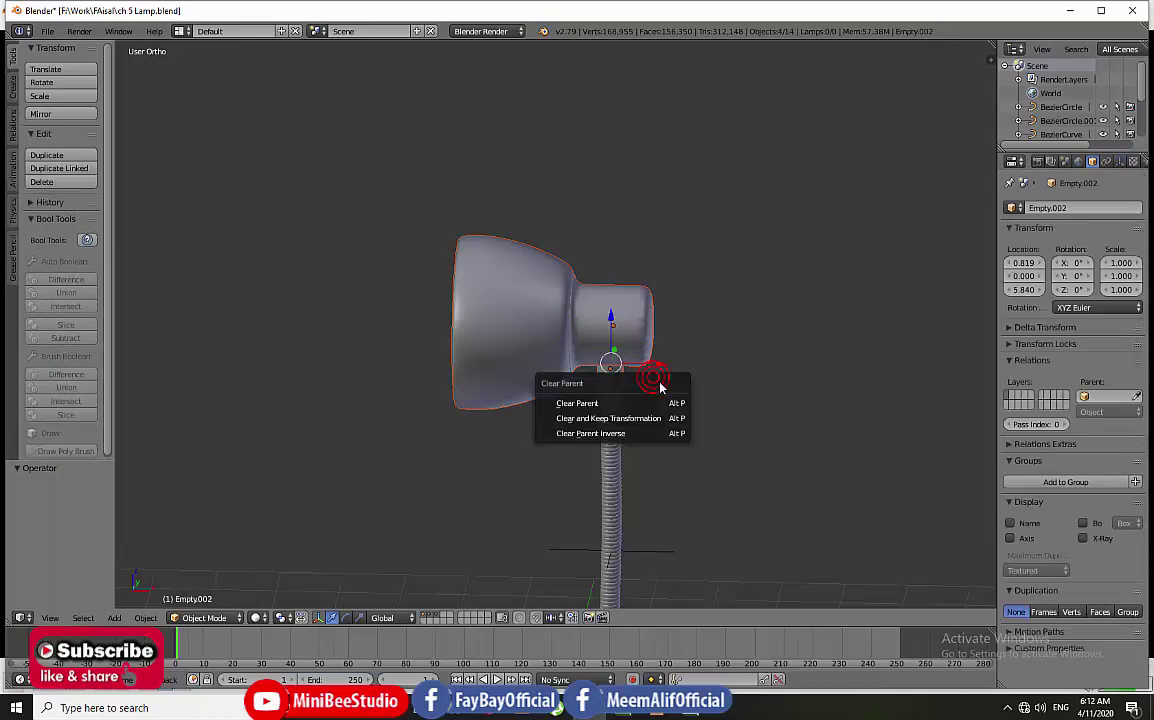
click(605, 403)
Step: Move the freed lamp head back down onto the neck top
mouse_move(634, 338)
right_down()
mouse_move(594, 313)
mouse_move(620, 333)
right_up()
right_click(609, 376)
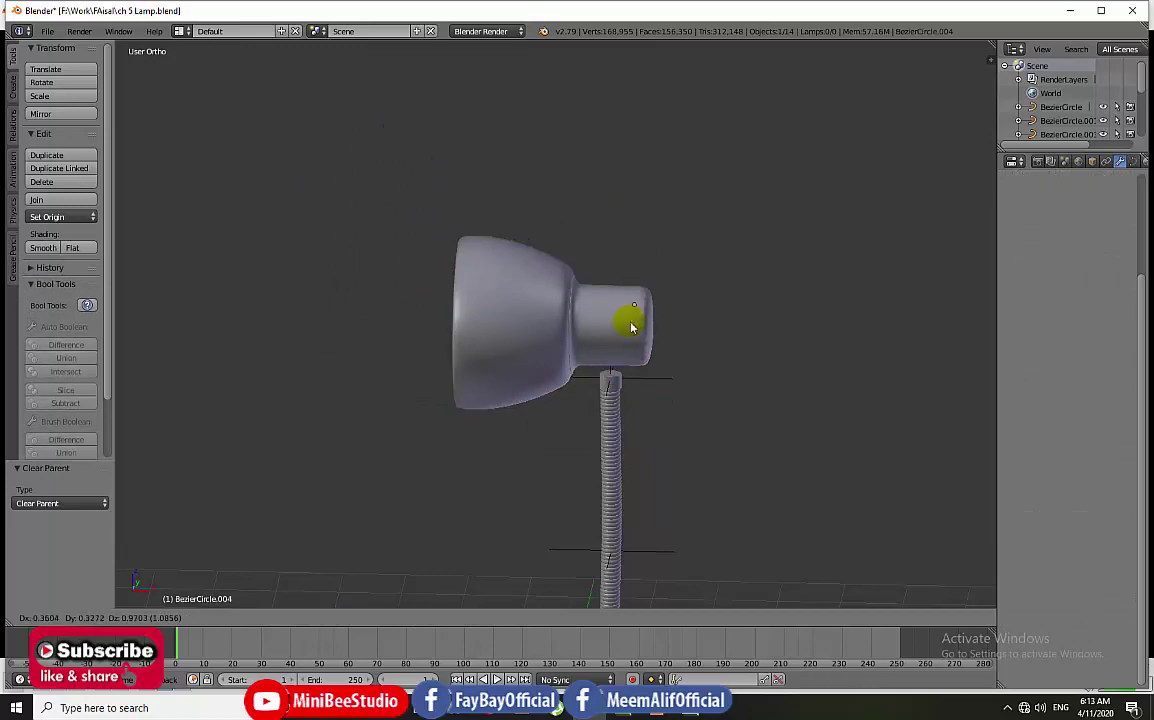
scroll(632, 387, down, 3)
scroll(628, 381, up, 1)
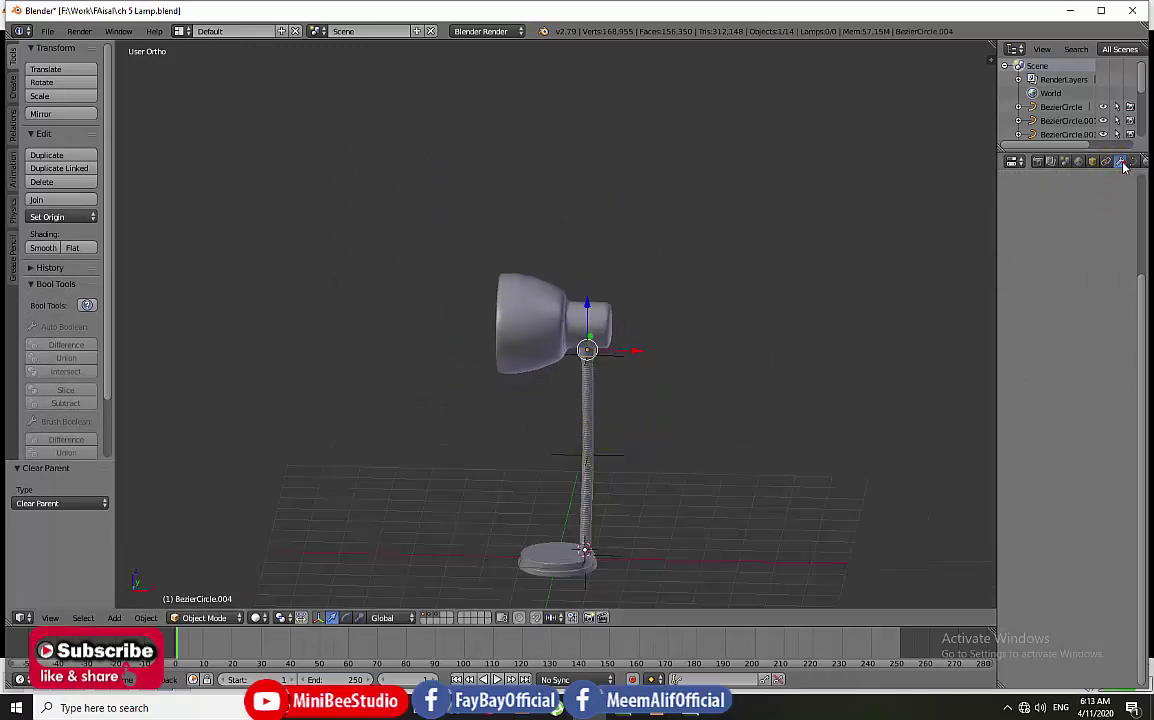
Step: Add a Curve modifier to the neck following BezierCurve.002 along the Z axis
click(958, 278)
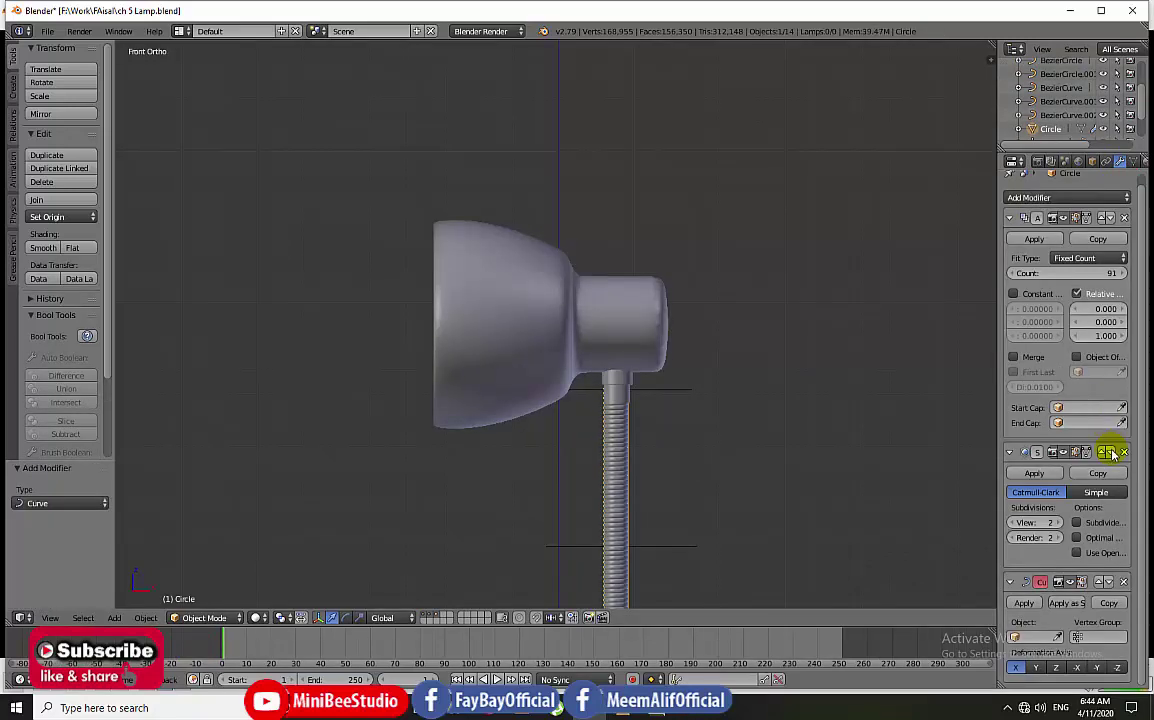
click(1030, 637)
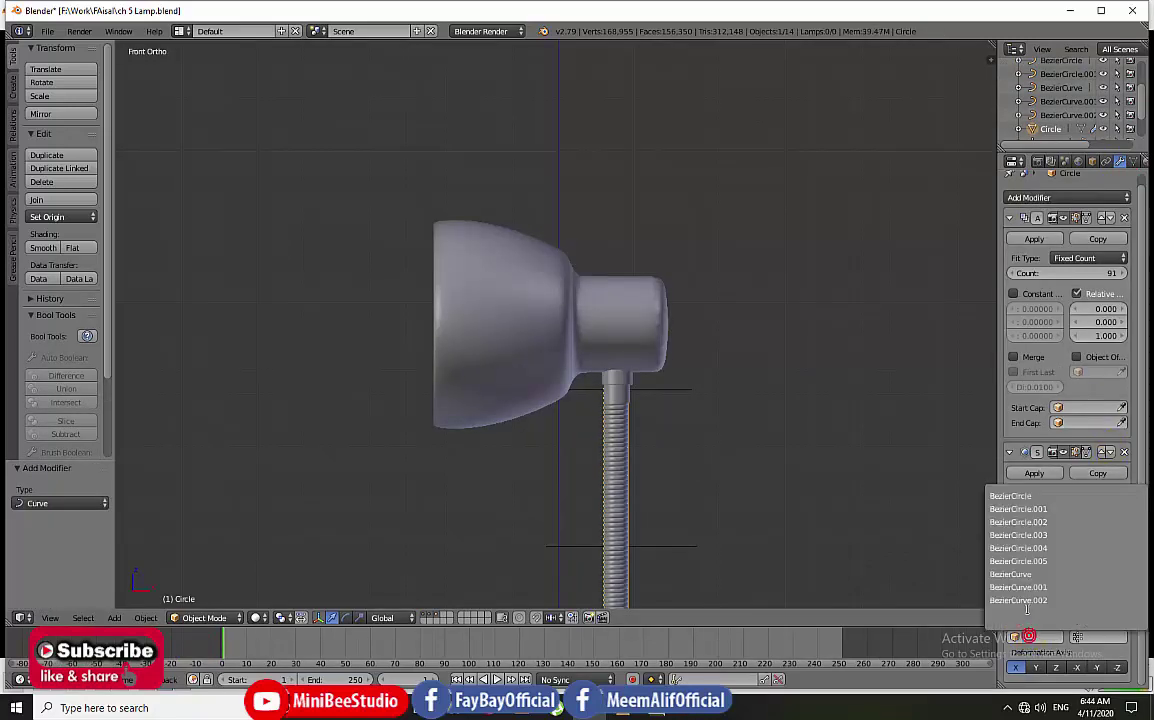
click(1040, 601)
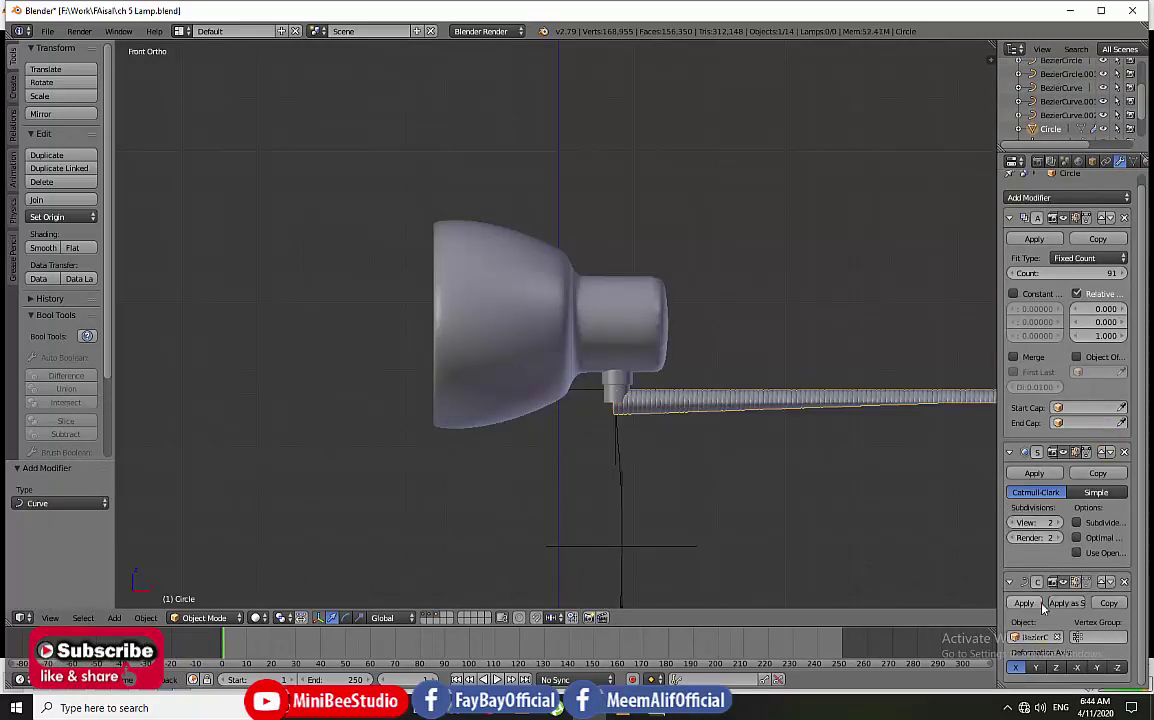
click(1057, 667)
scroll(646, 424, down, 6)
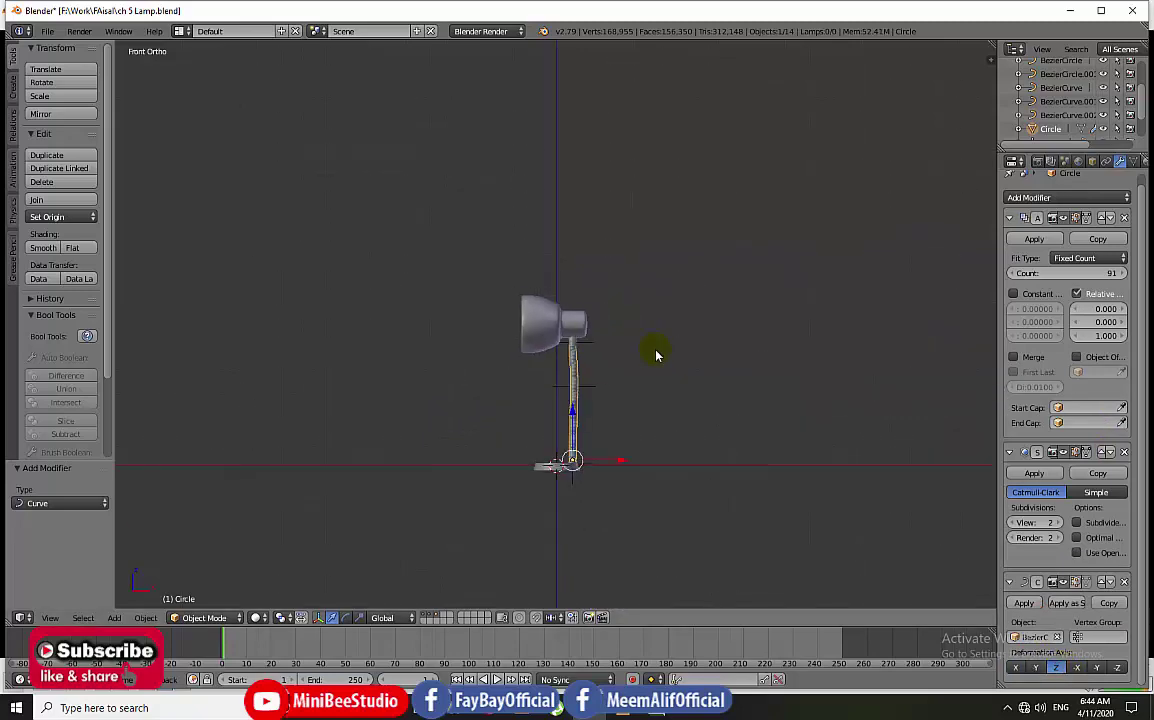
scroll(657, 353, up, 3)
scroll(567, 489, up, 1)
scroll(587, 363, up, 3)
scroll(633, 415, up, 2)
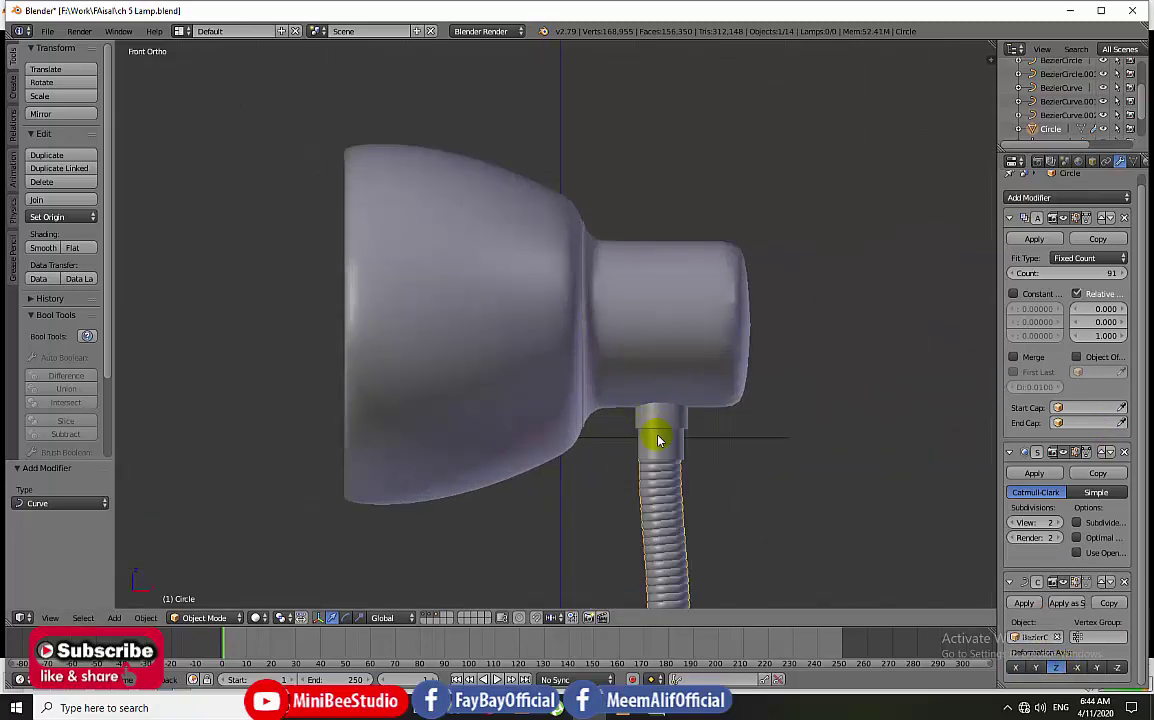
Step: Frame the view on the lamp base and select the empty at the base
right_click(740, 442)
scroll(703, 443, down, 4)
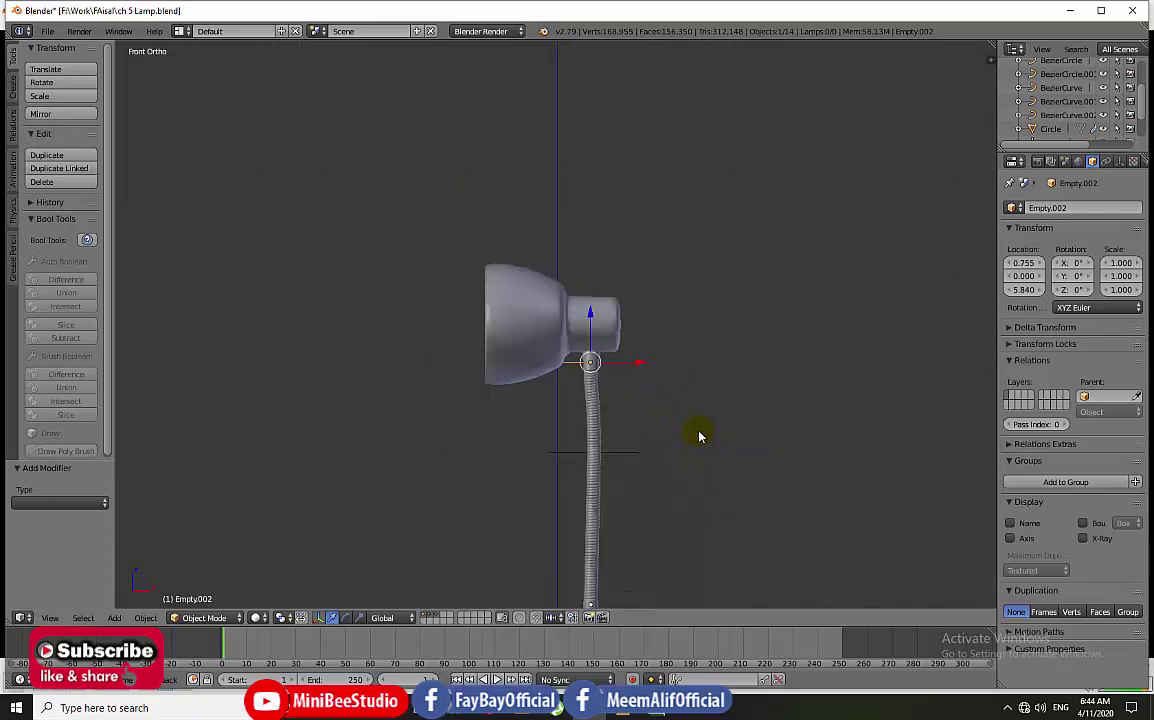
right_click(562, 472)
key(KP_Decimal)
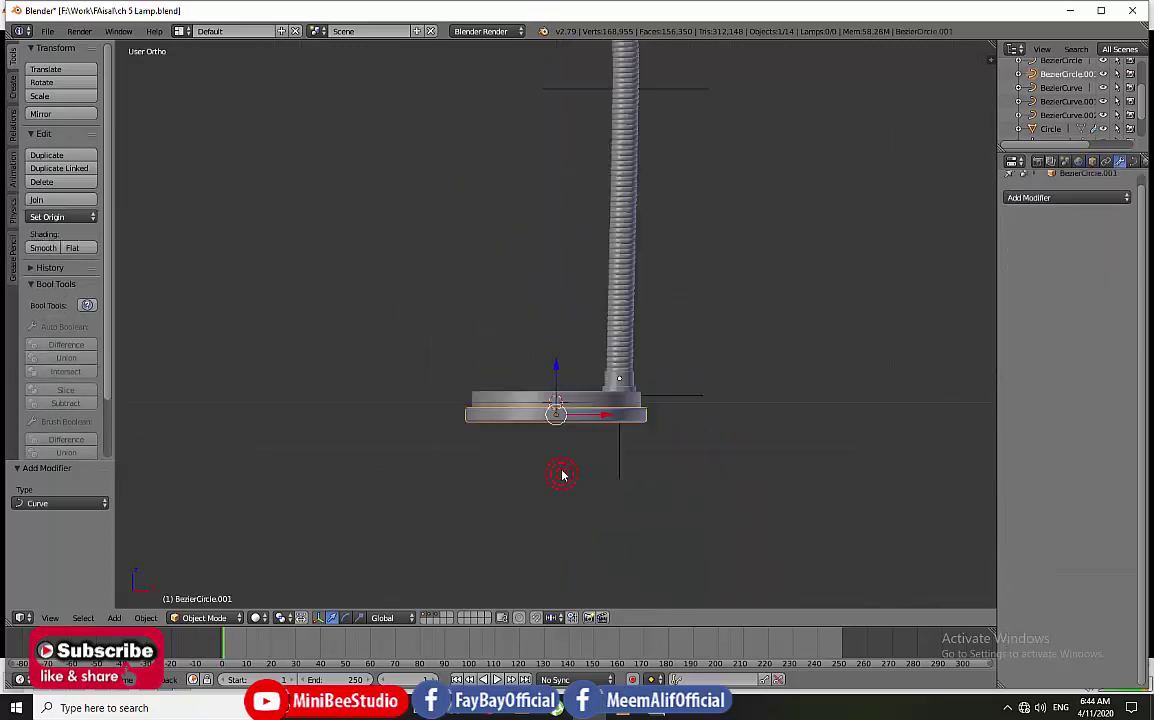
scroll(595, 335, up, 1)
scroll(597, 335, down, 4)
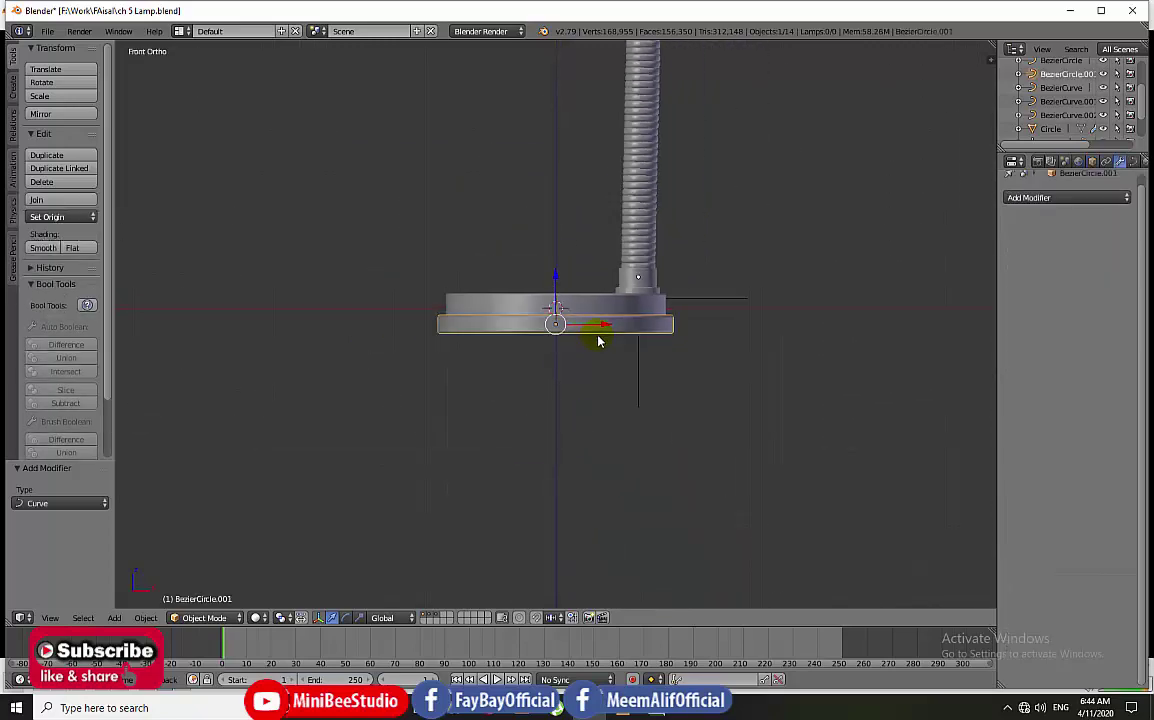
scroll(586, 314, up, 1)
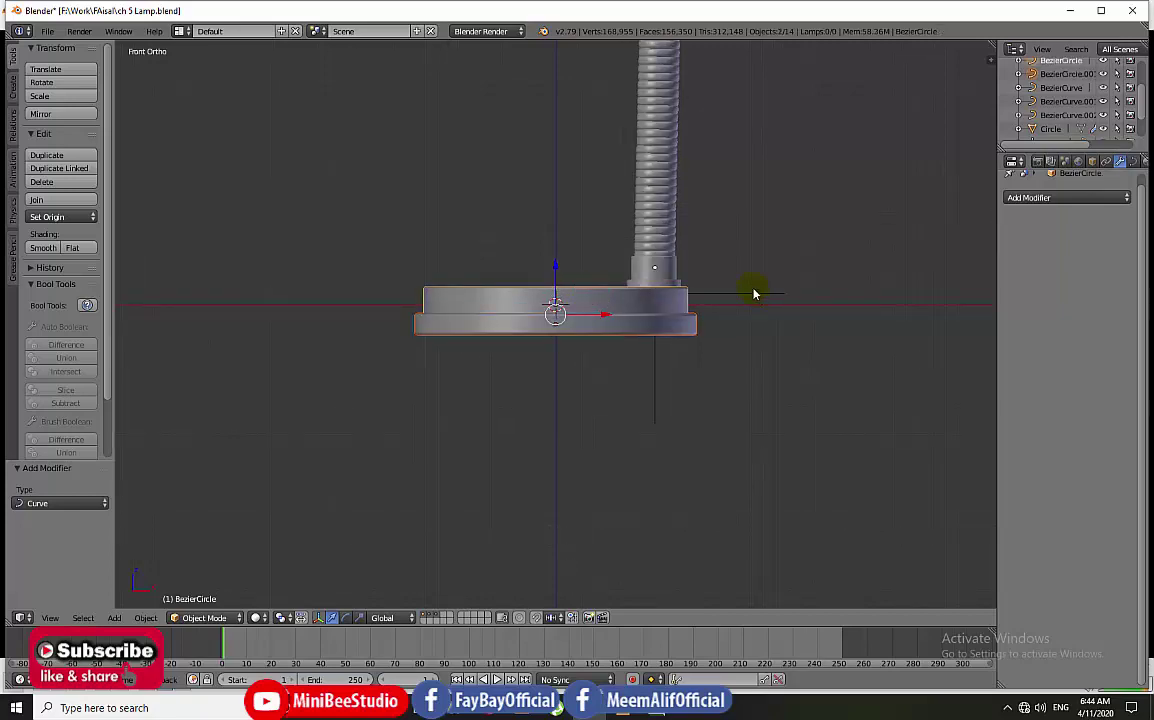
right_click(754, 300)
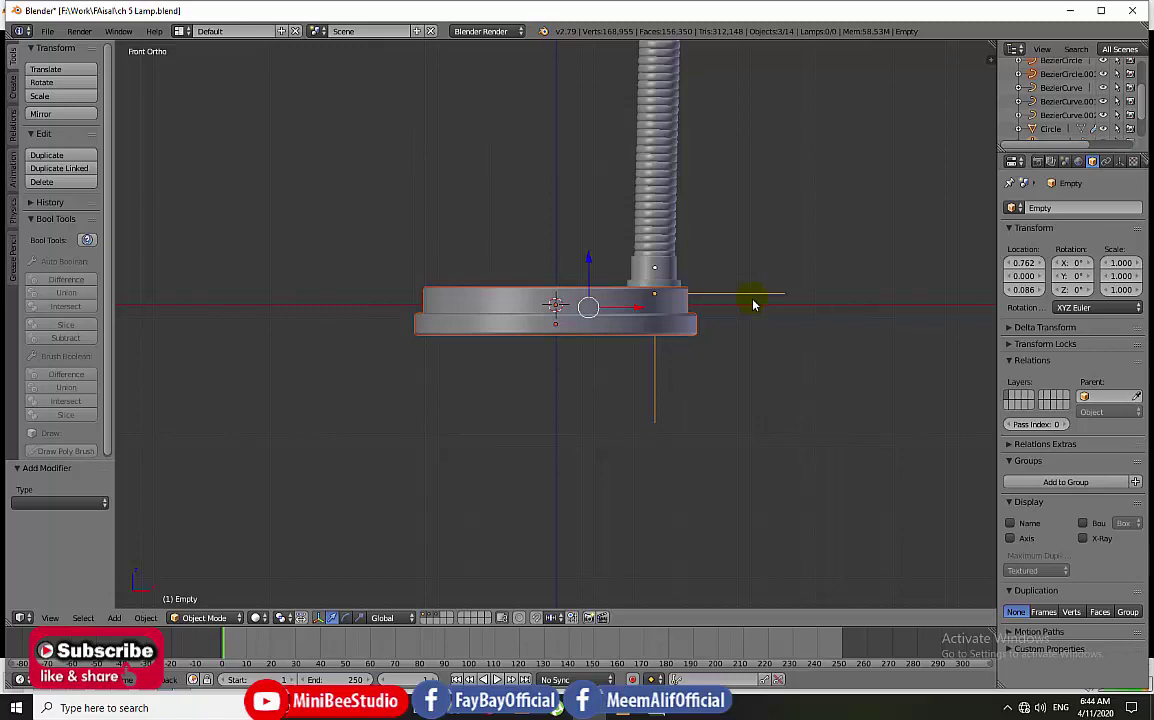
Step: Parent the base empty to the lamp base disc BezierCircle.001
right_click(750, 304)
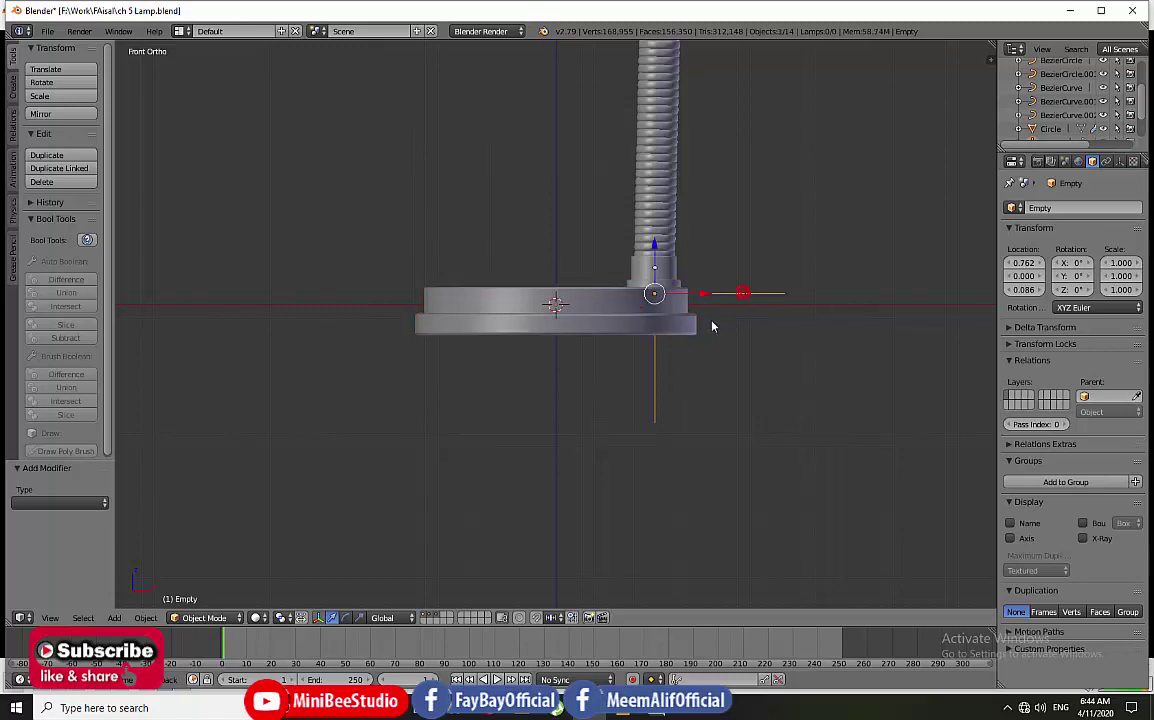
right_click(590, 314)
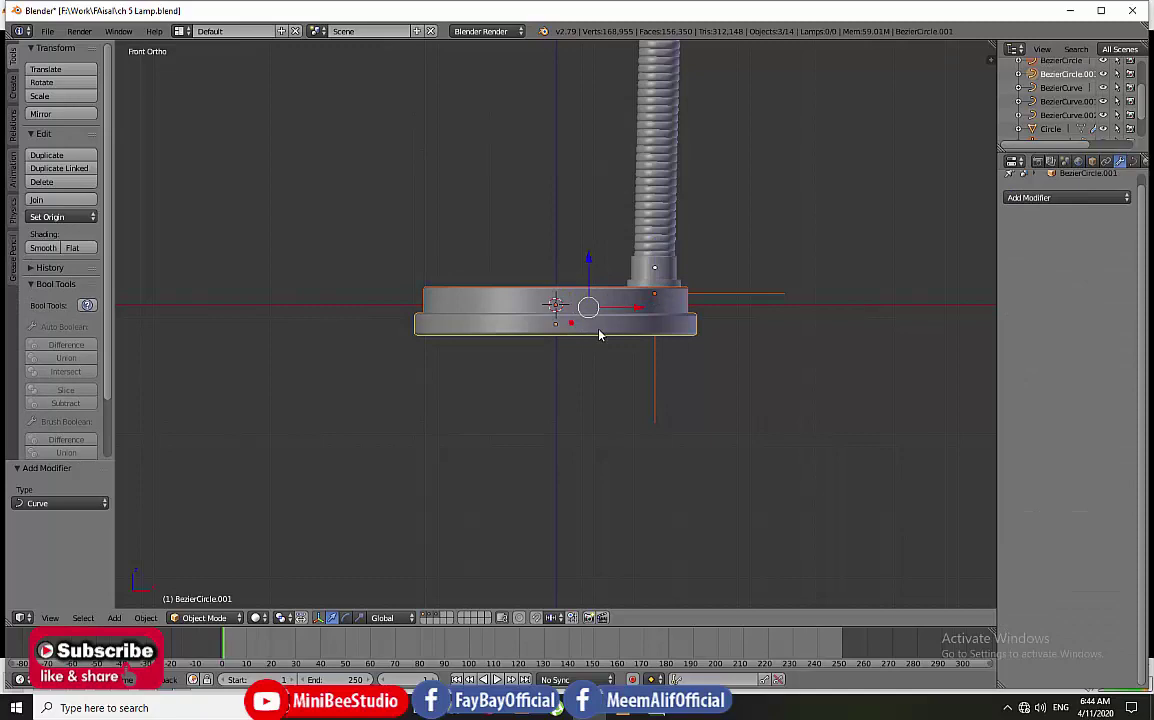
key(ctrl+p)
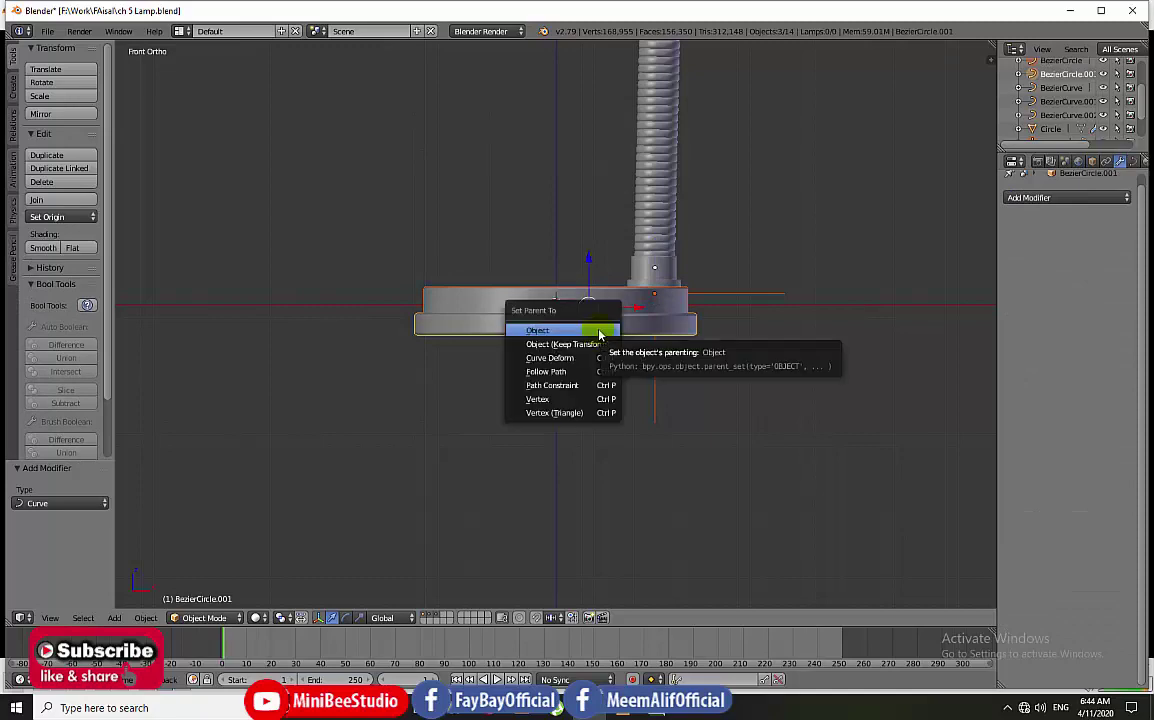
click(600, 334)
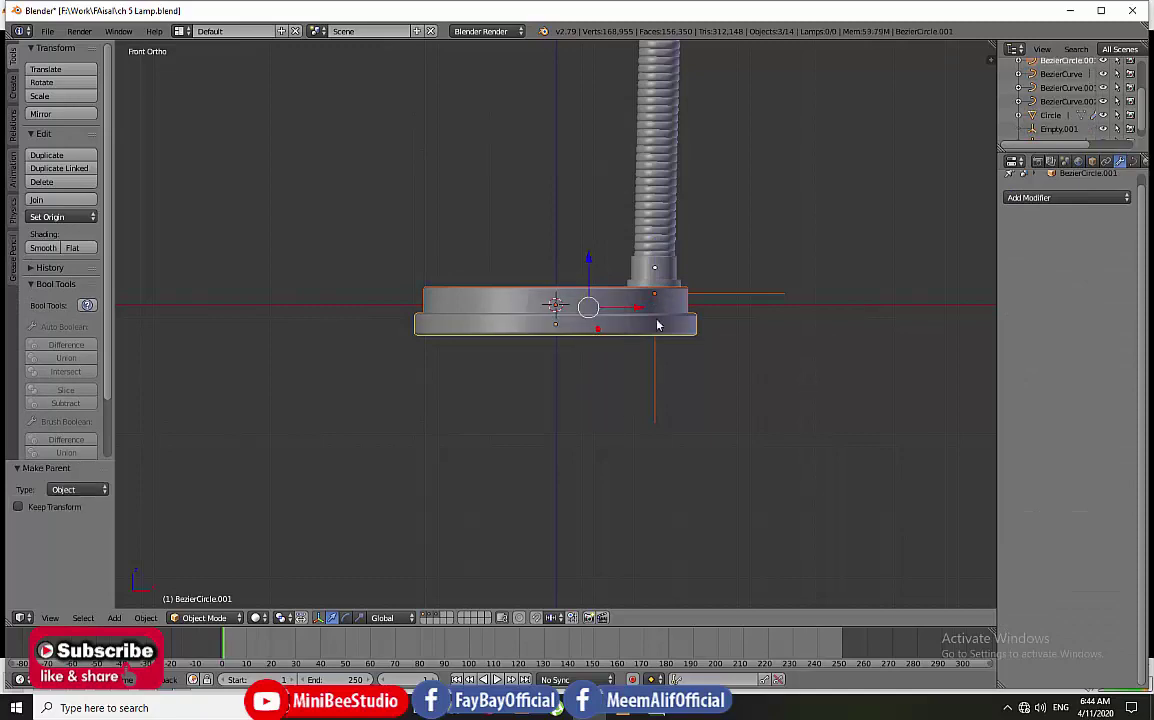
Step: Test rotating the empty and moving the lamp base, cancelling both
right_click(727, 296)
key(r)
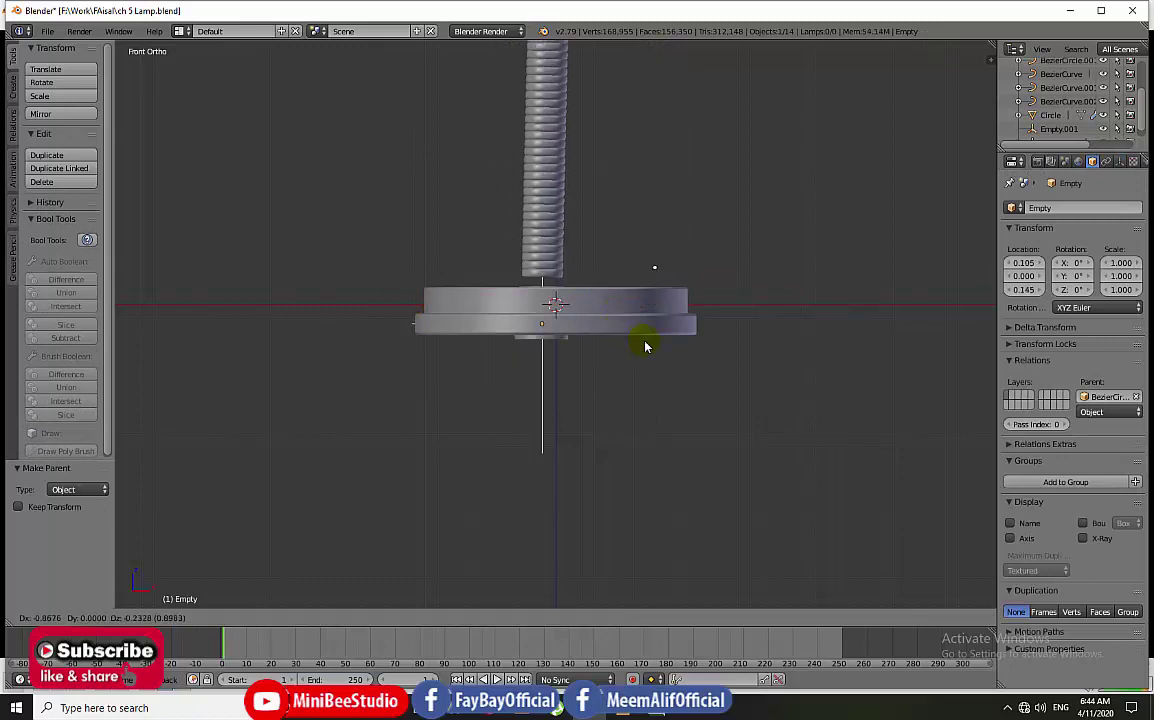
click(556, 333)
right_click(553, 322)
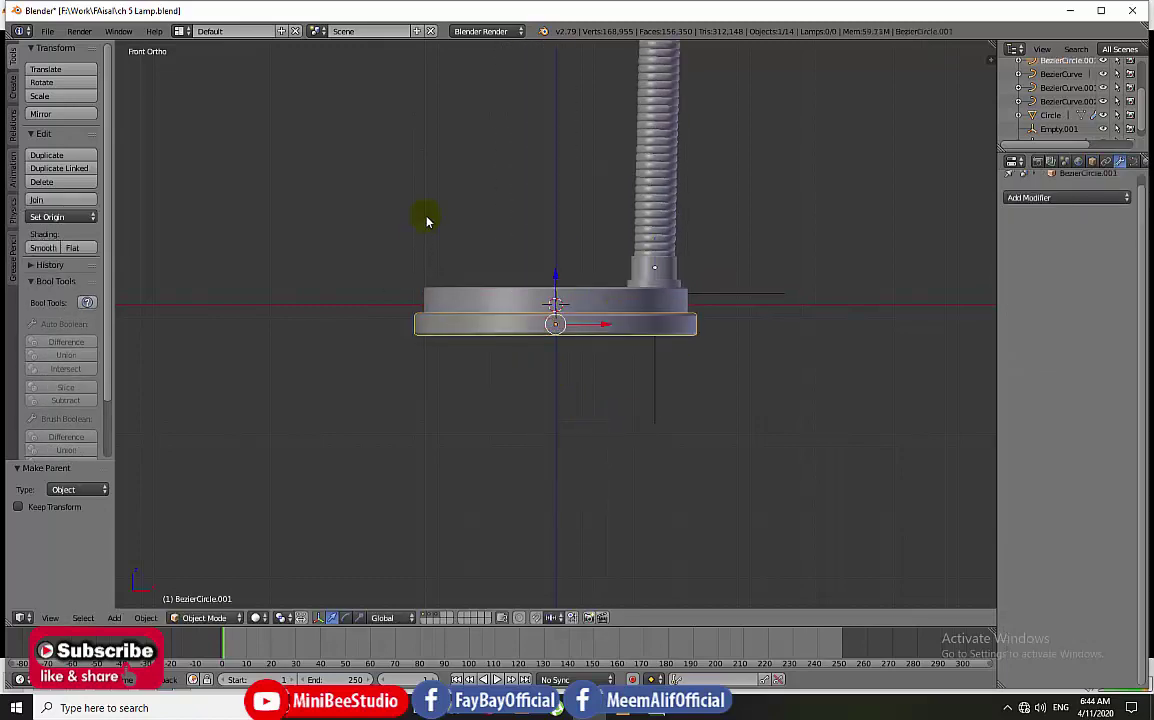
key(g)
key(Escape)
scroll(626, 373, down, 5)
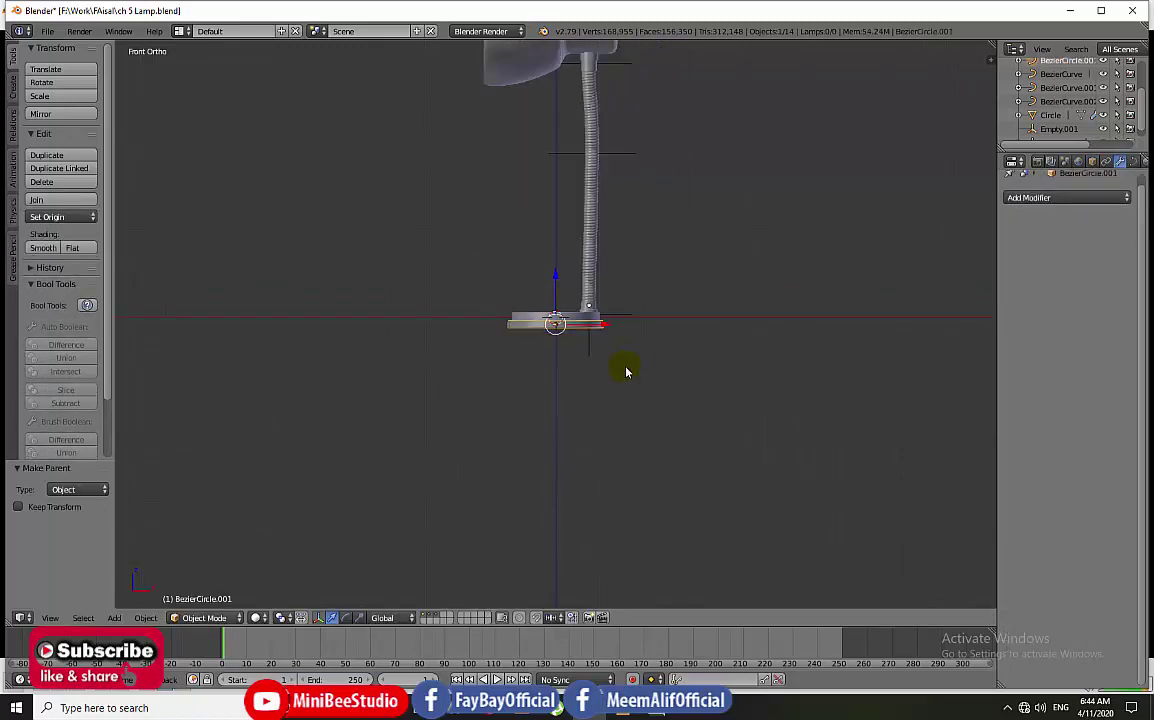
scroll(626, 373, down, 3)
scroll(621, 363, up, 4)
scroll(578, 145, down, 3)
scroll(585, 135, up, 1)
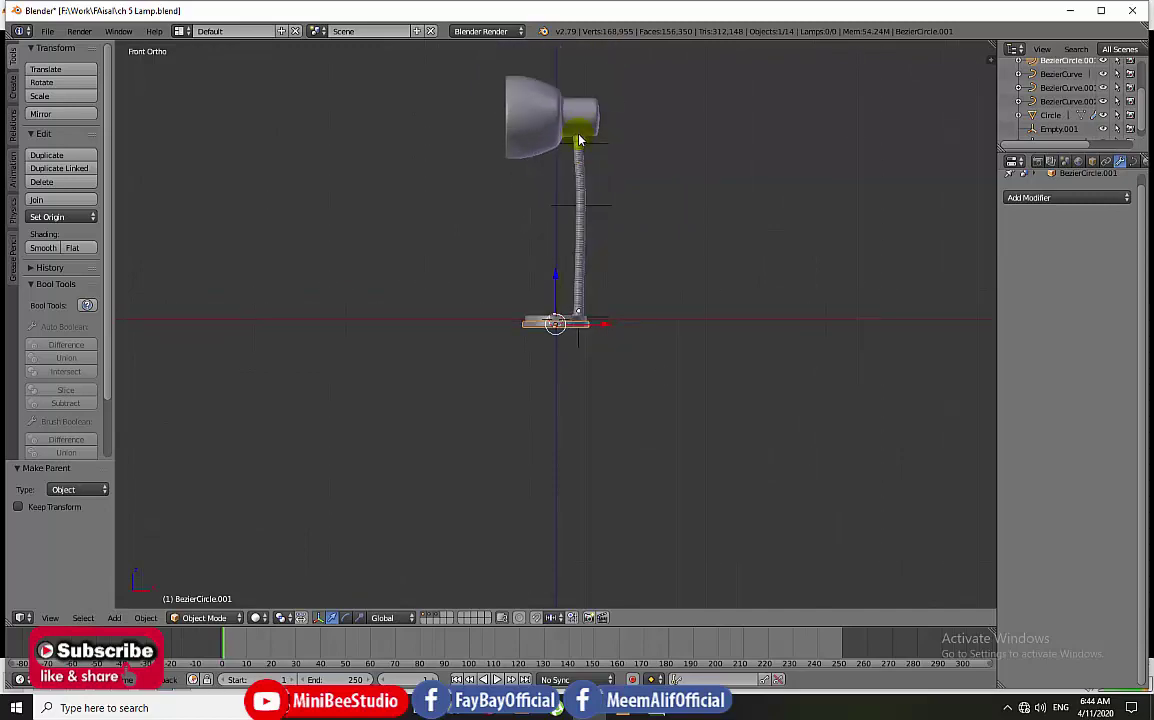
scroll(595, 120, up, 1)
Step: Select the lamp head's hook empty Empty.002 and move it along X to 0.050
right_click(602, 108)
scroll(610, 110, down, 1)
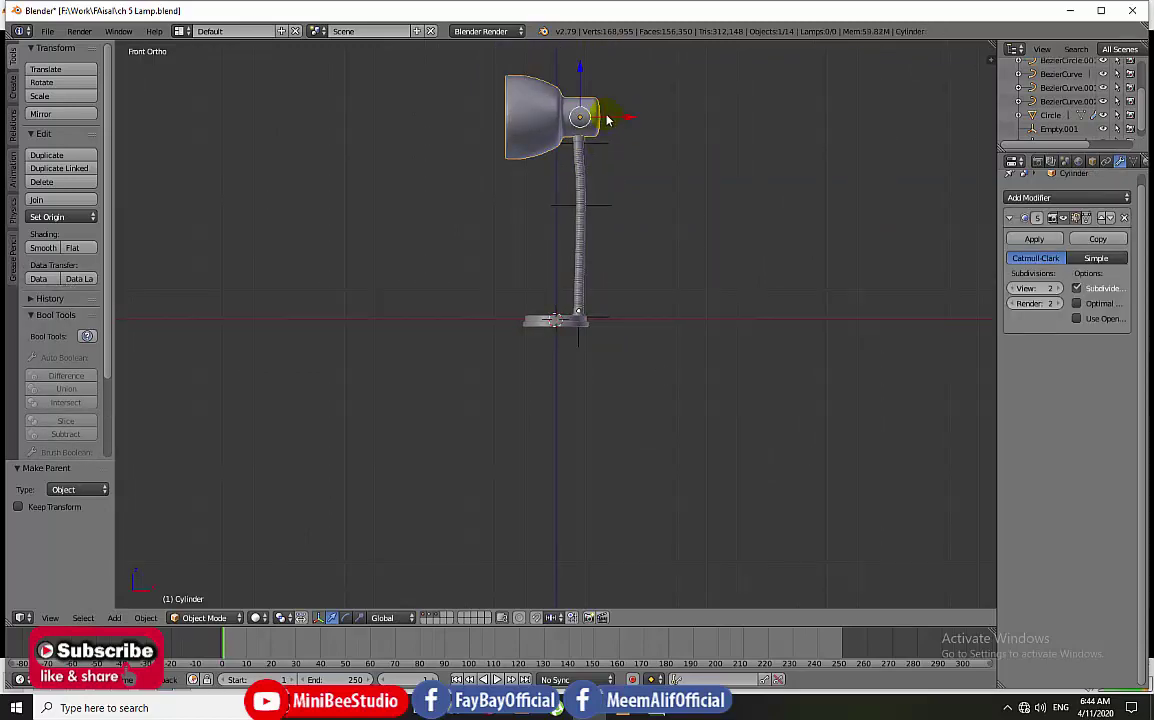
right_click(602, 146)
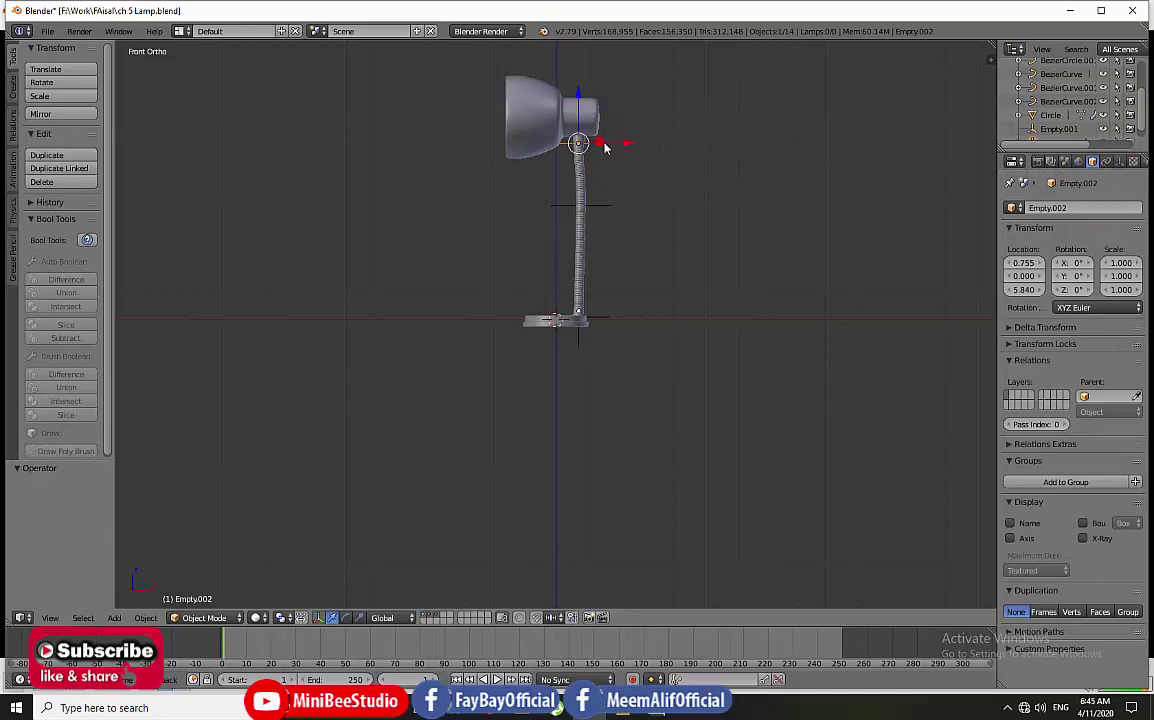
key(r)
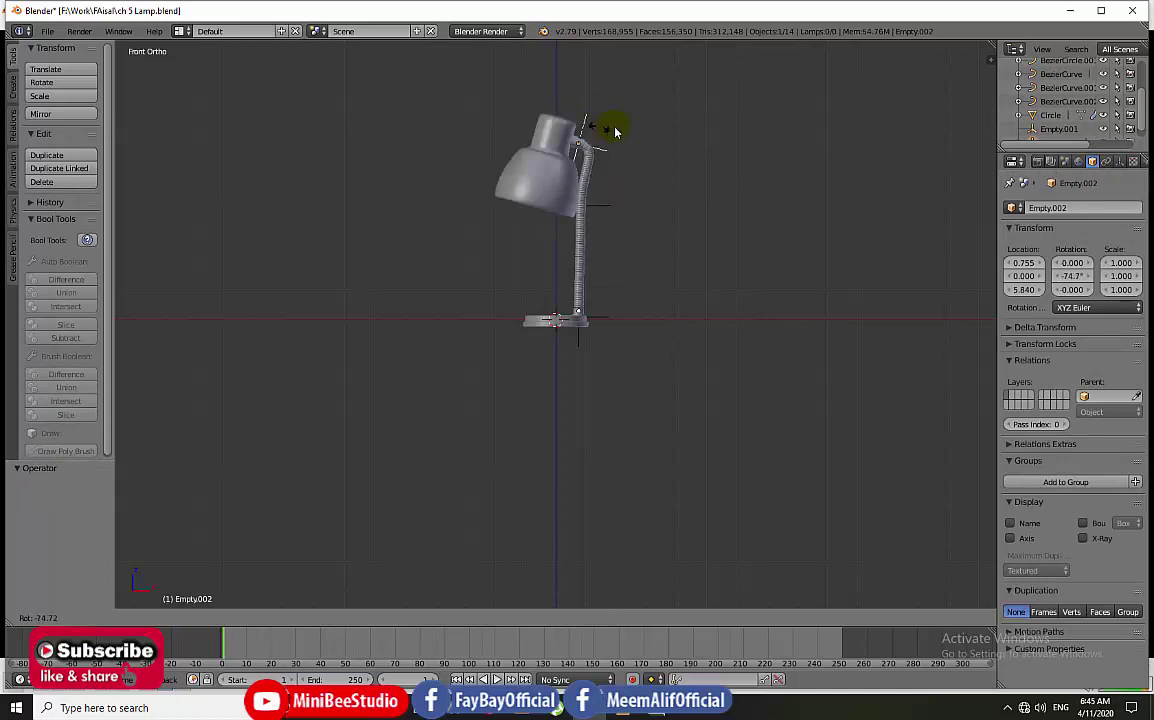
right_click(615, 128)
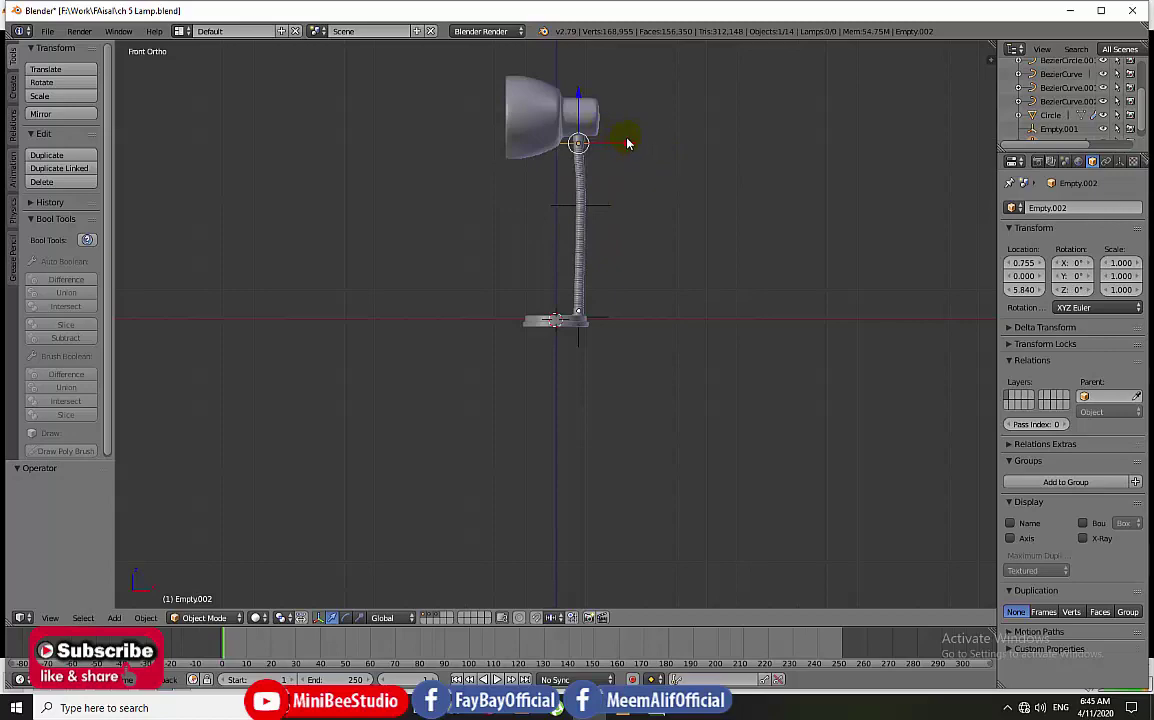
key(g)
key(x)
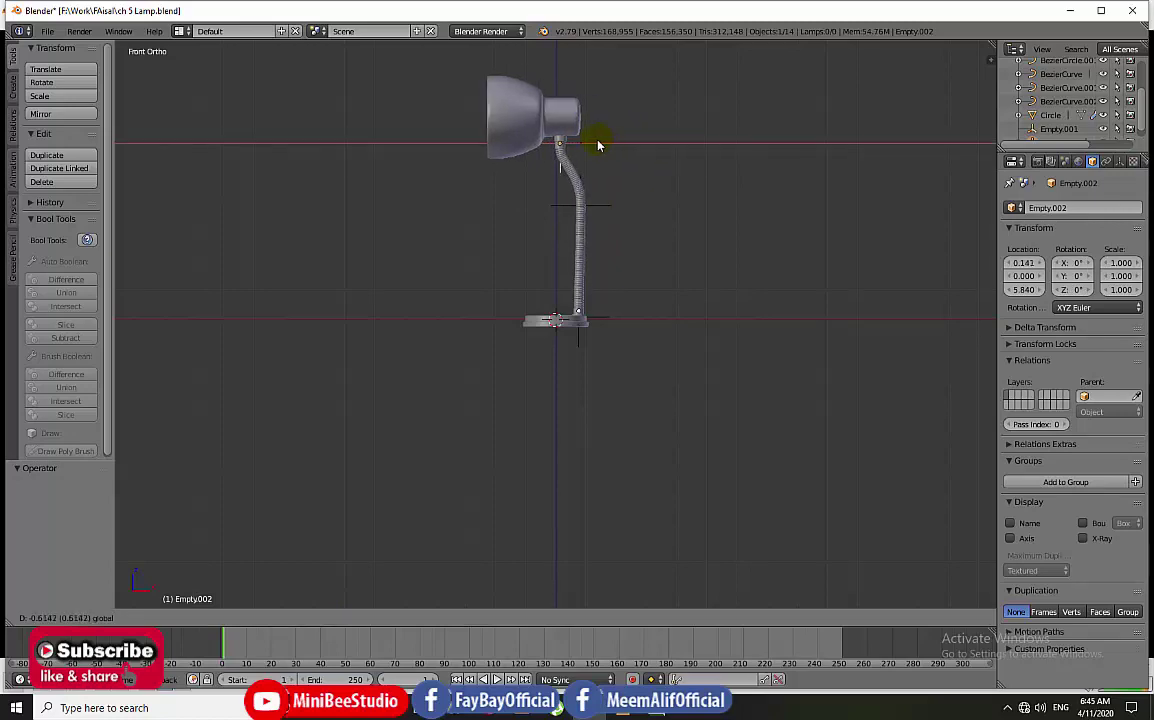
key(Escape)
key(g)
key(x)
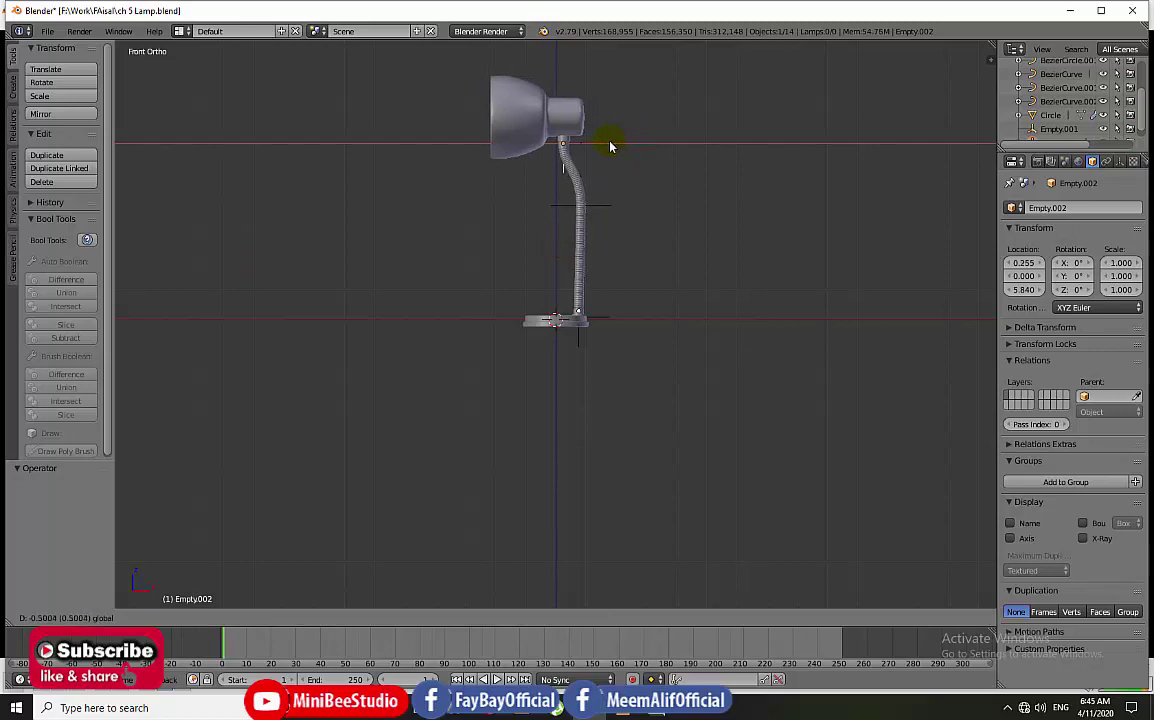
click(611, 149)
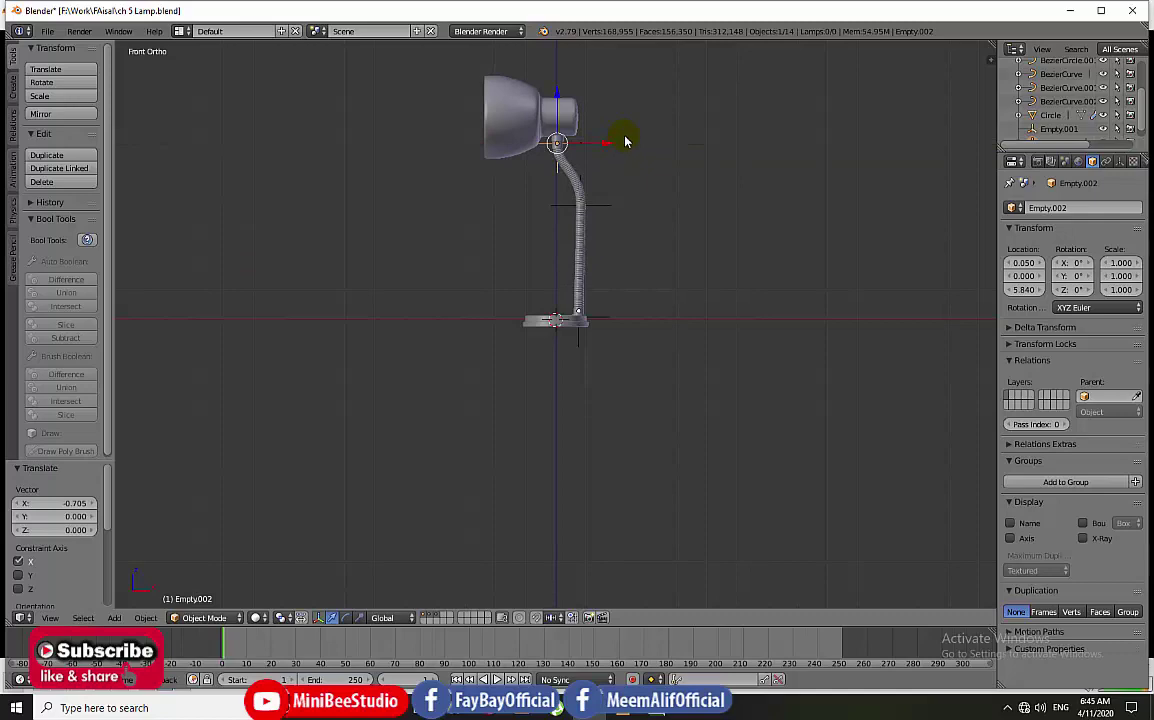
Step: Rotate Empty.002 by -29.5° so the shade tilts down
key(r)
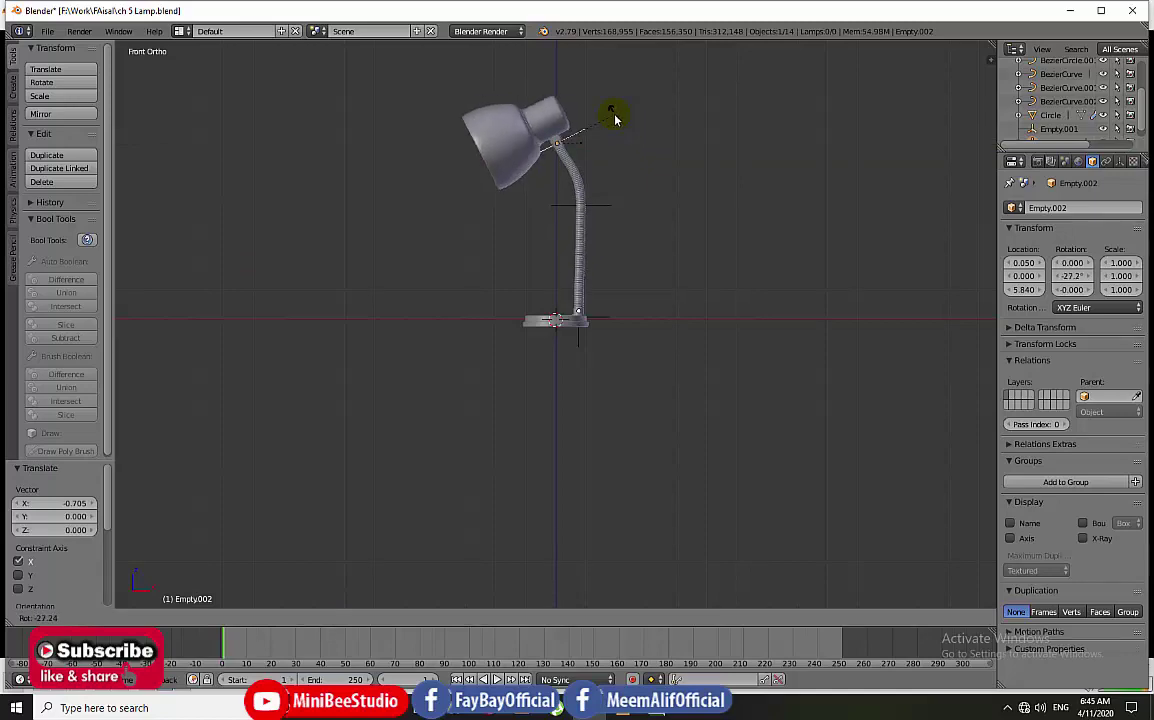
click(612, 118)
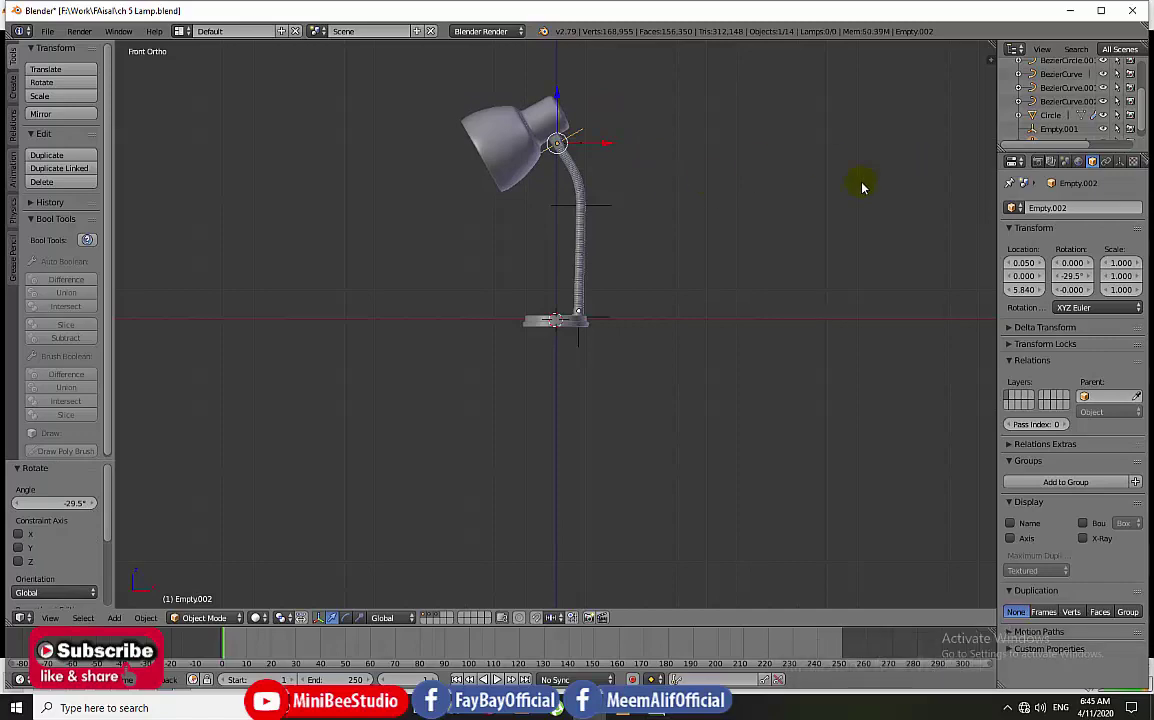
scroll(613, 255, up, 2)
scroll(613, 300, up, 1)
Step: Move the mid-neck hook empty Empty.001 to bend the lamp neck
scroll(613, 330, up, 1)
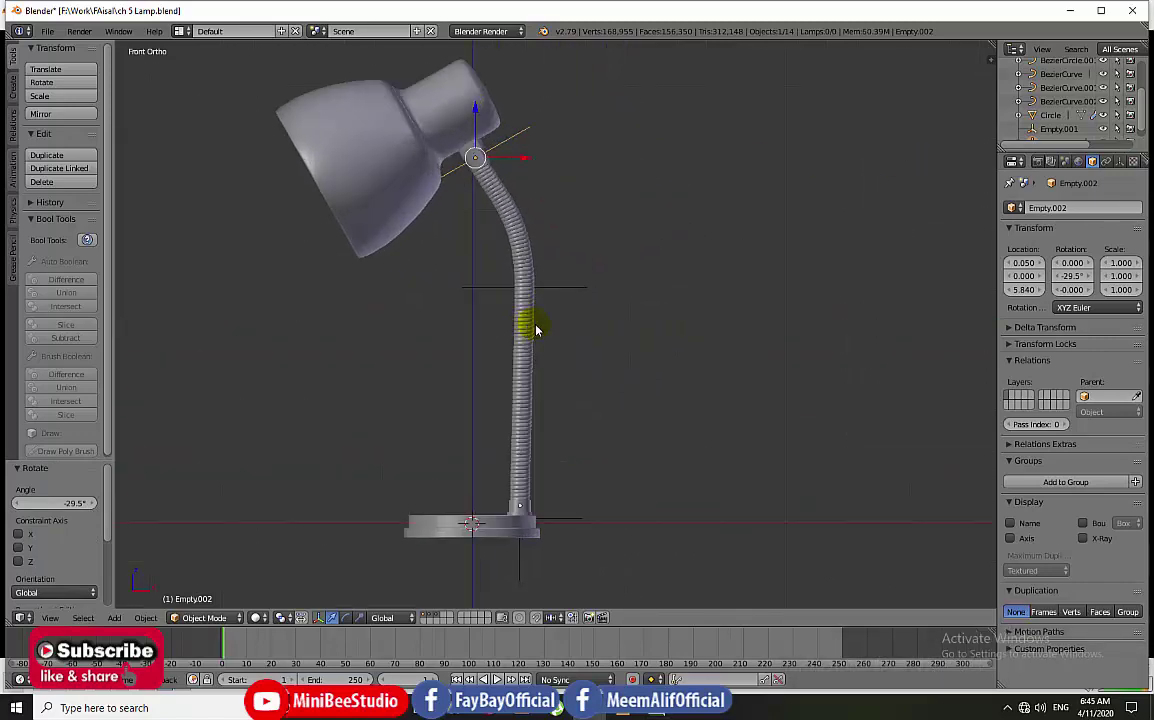
right_click(627, 321)
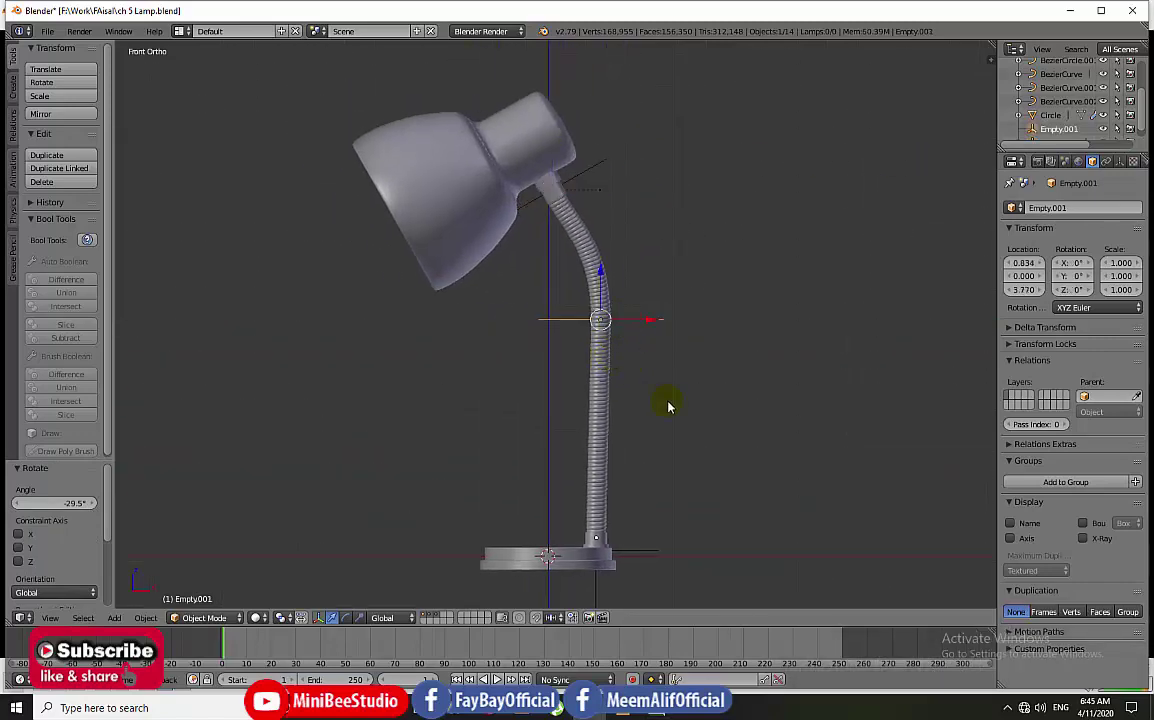
key(g)
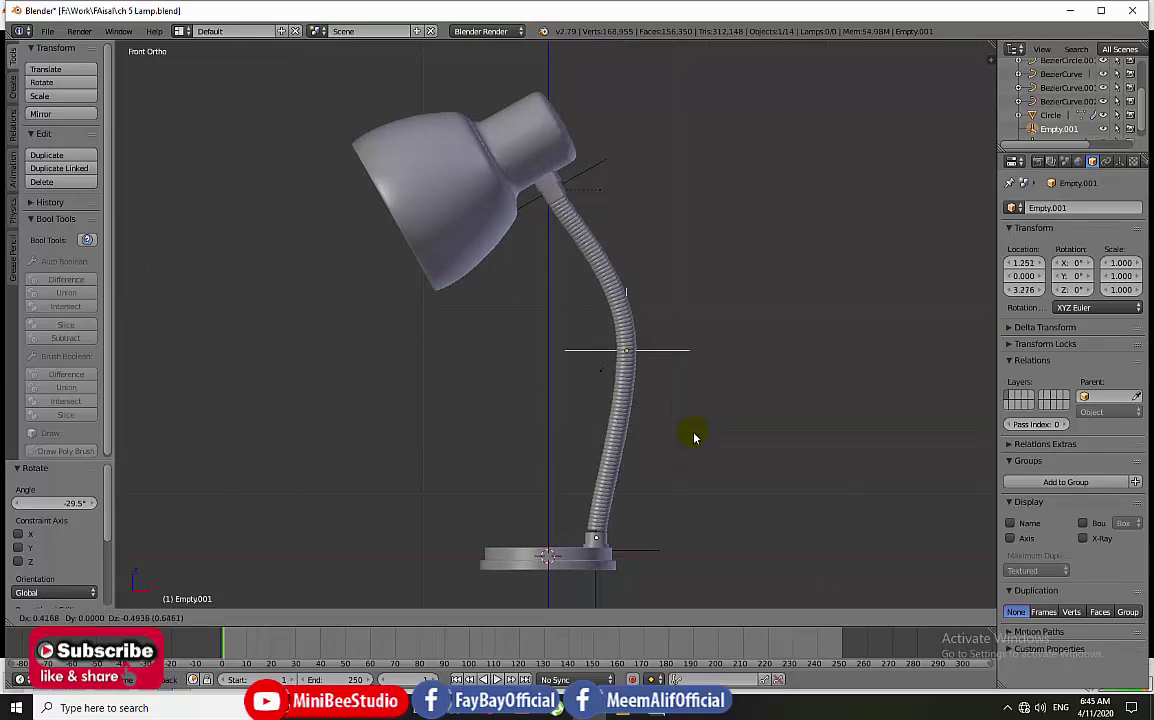
click(693, 443)
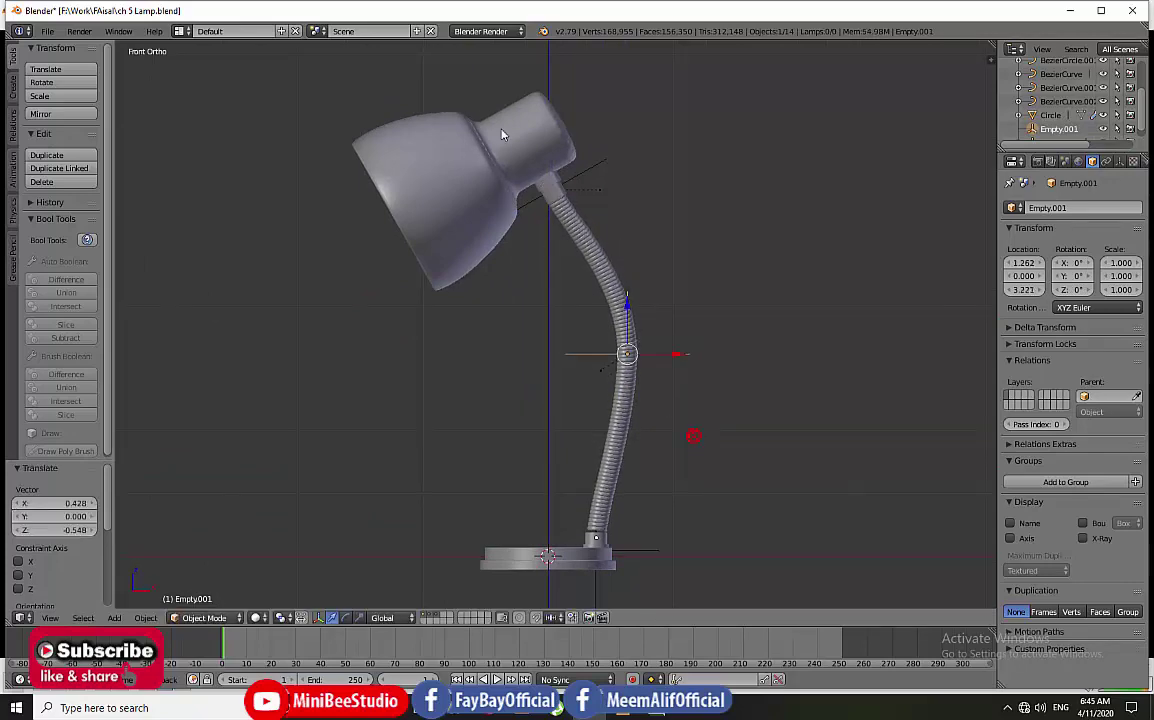
Step: Move Empty.002 down-left to X 0.190 and rotate it to -55.7°
right_click(576, 177)
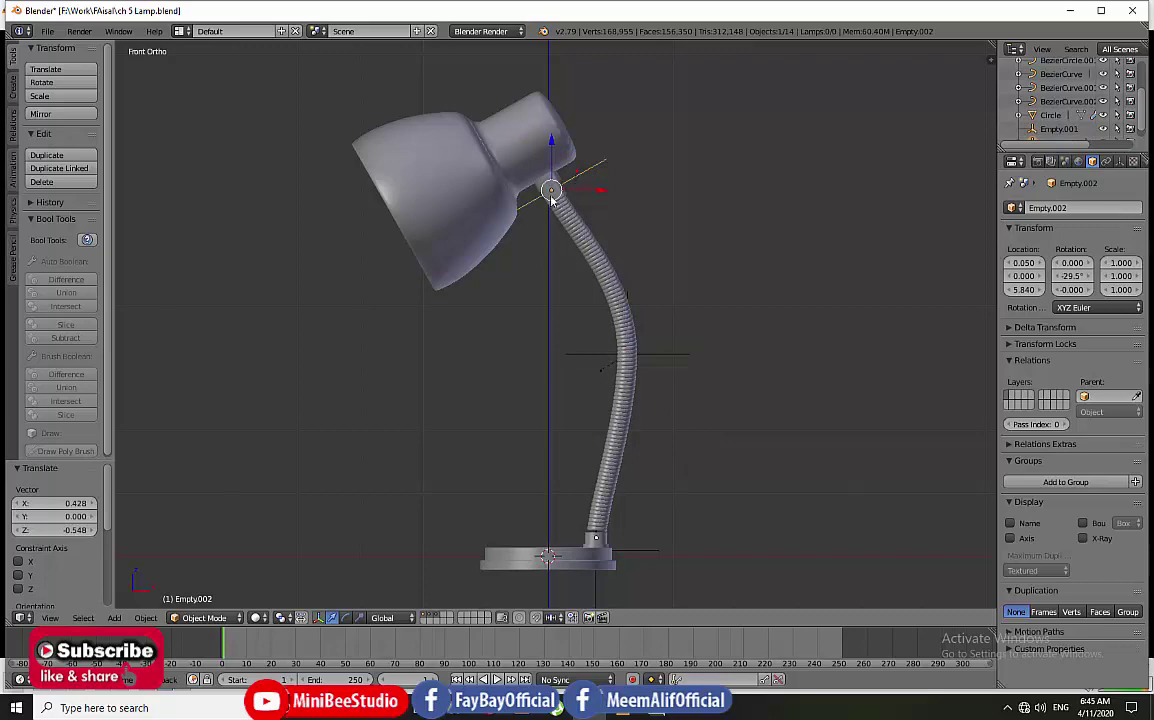
drag(551, 196, 538, 248)
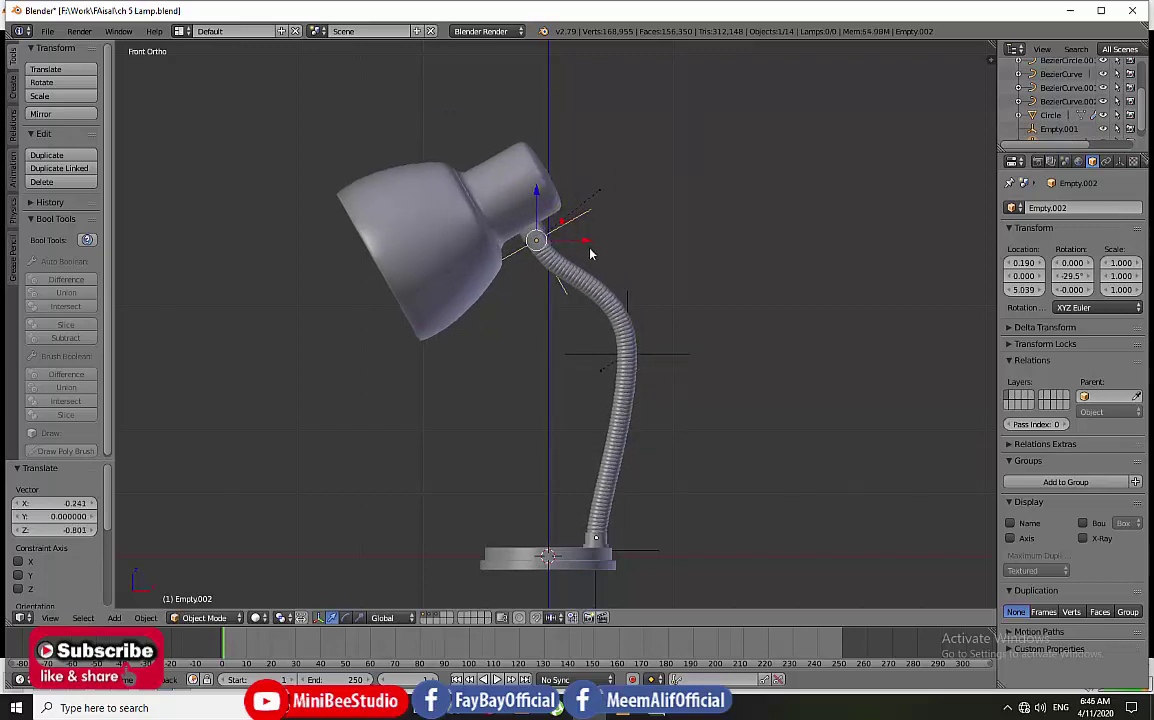
key(r)
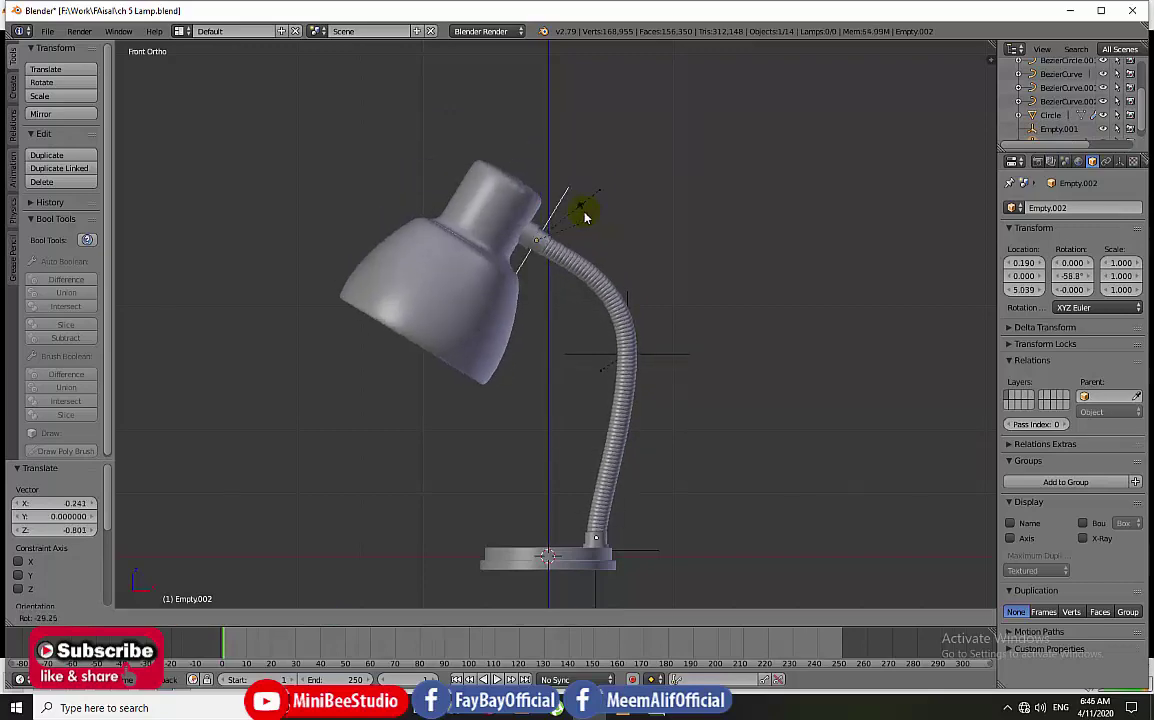
click(584, 217)
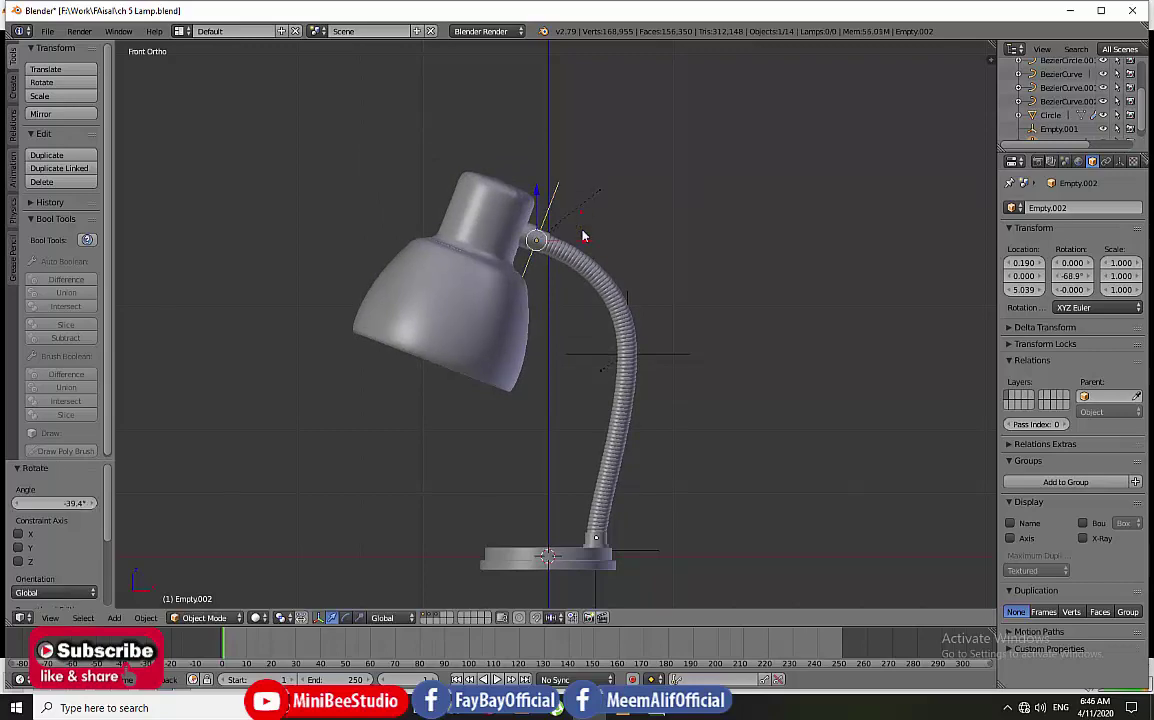
shift+middle_drag(582, 237, 588, 185)
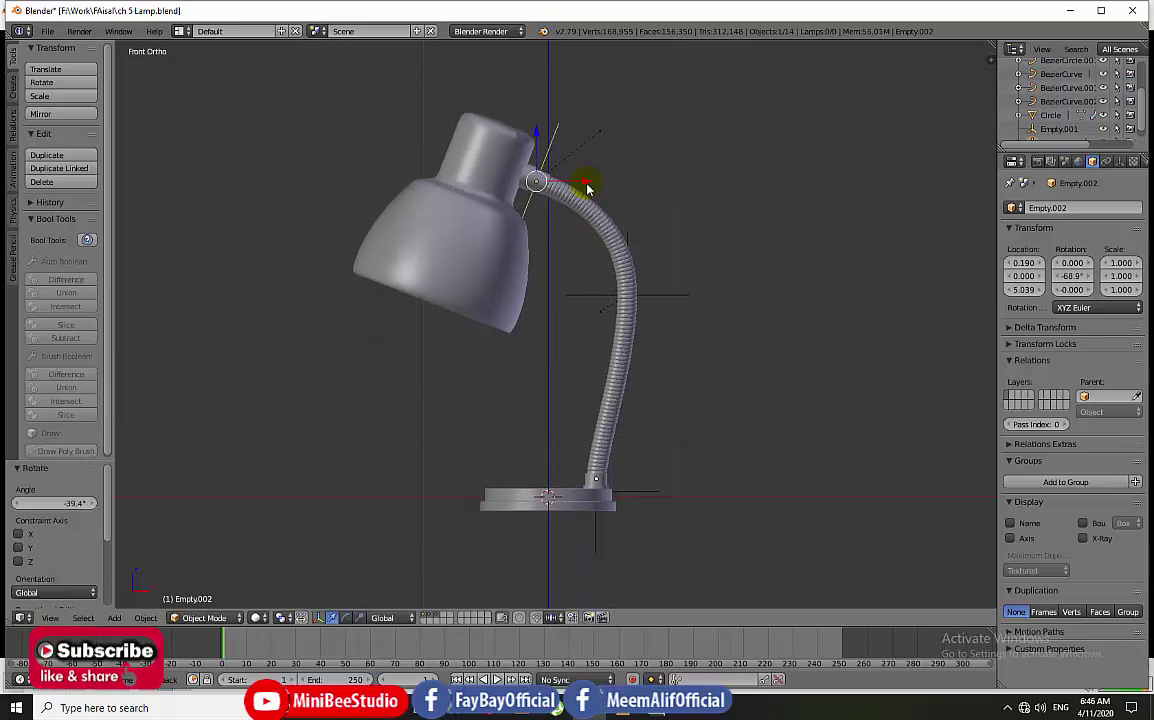
key(r)
click(618, 257)
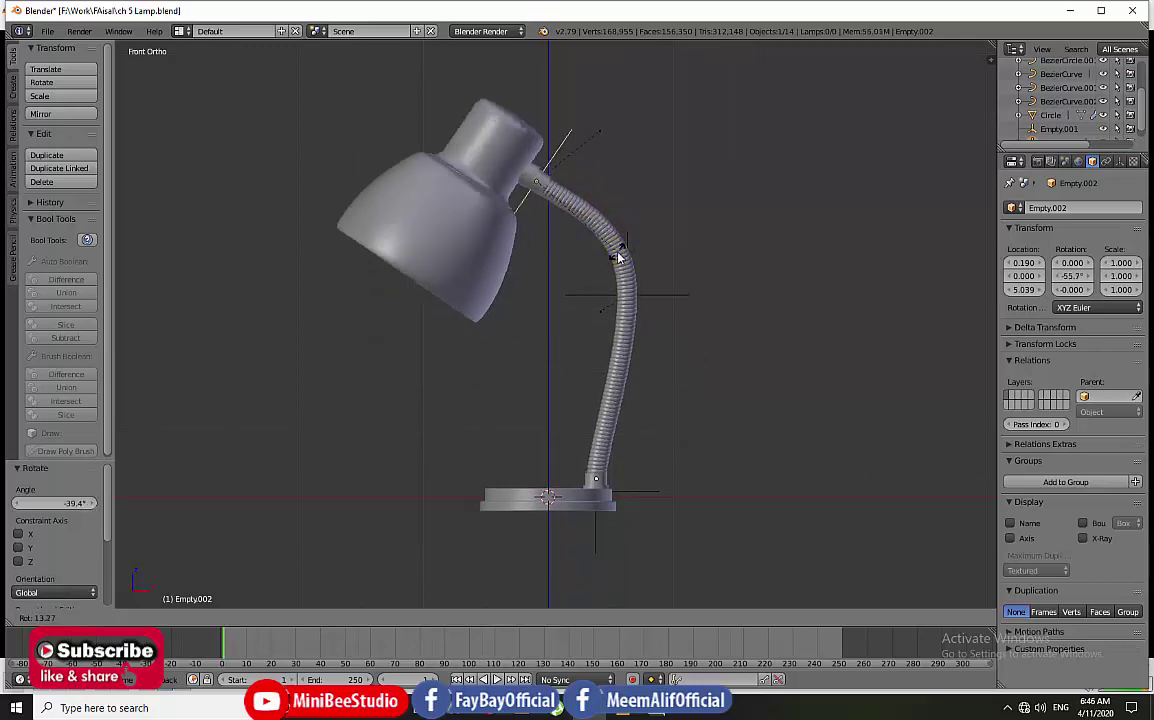
Step: Rotate Empty.001 by -14.5° to curve the arm further
right_click(626, 293)
key(r)
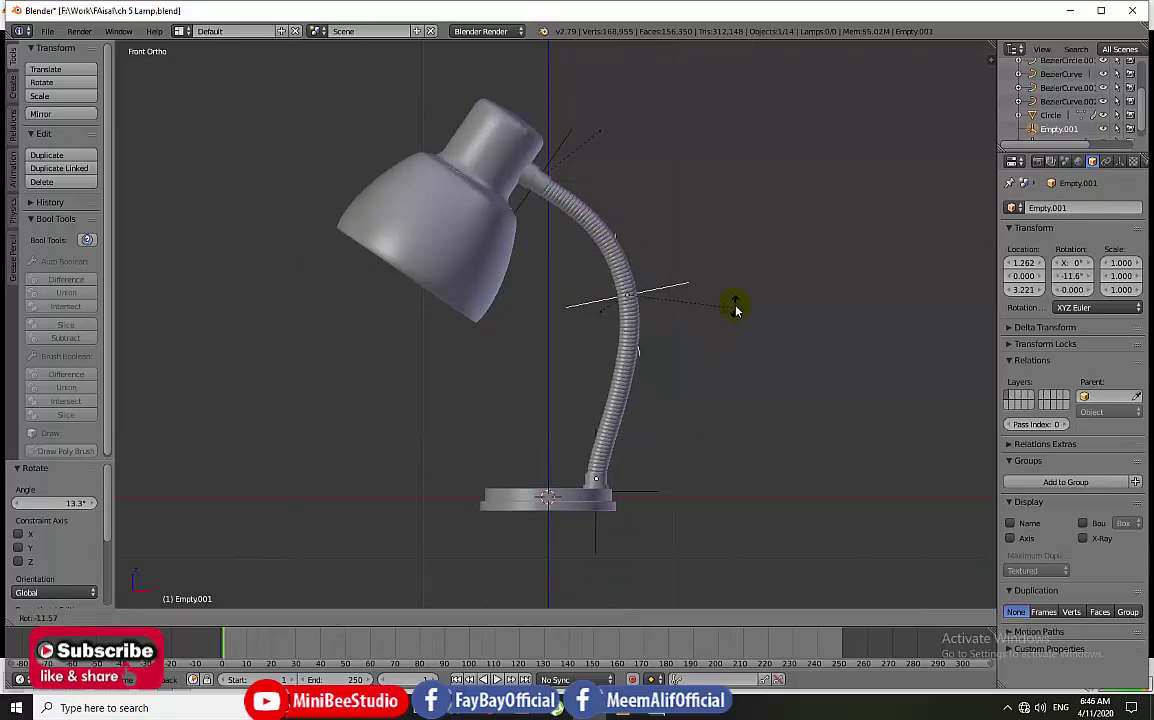
click(735, 306)
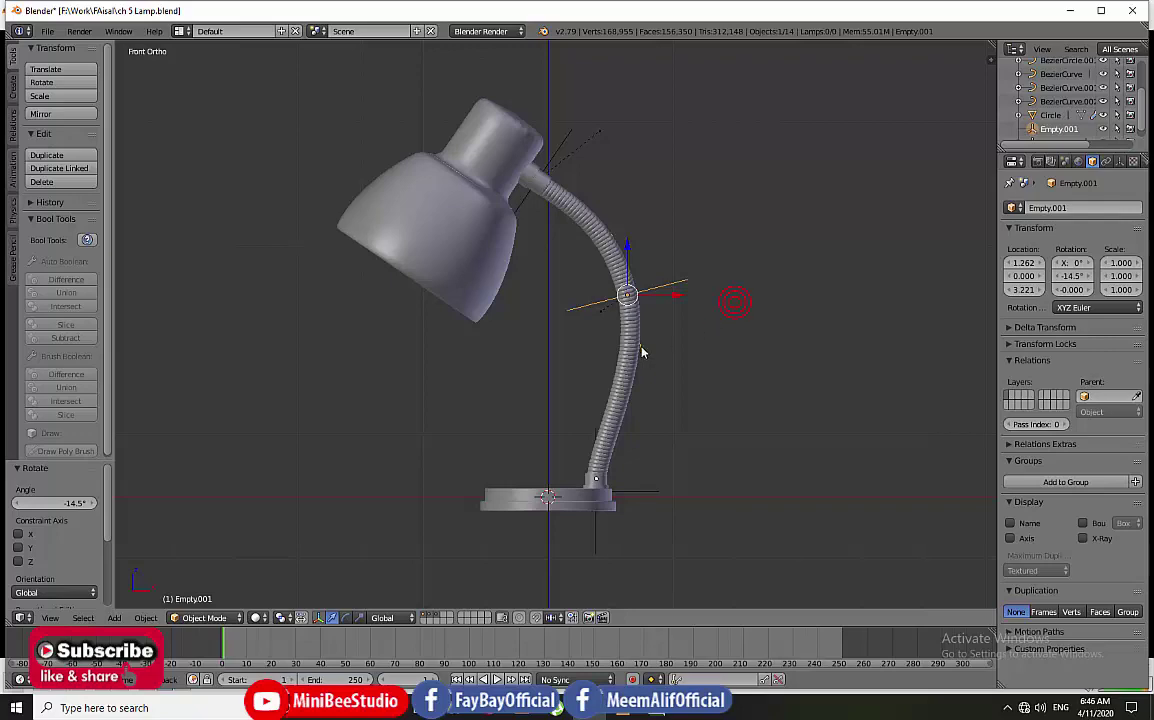
shift+middle_drag(643, 352, 700, 262)
Step: Add a cube and move it along X to -2.688, left of the lamp base
key(shift+a)
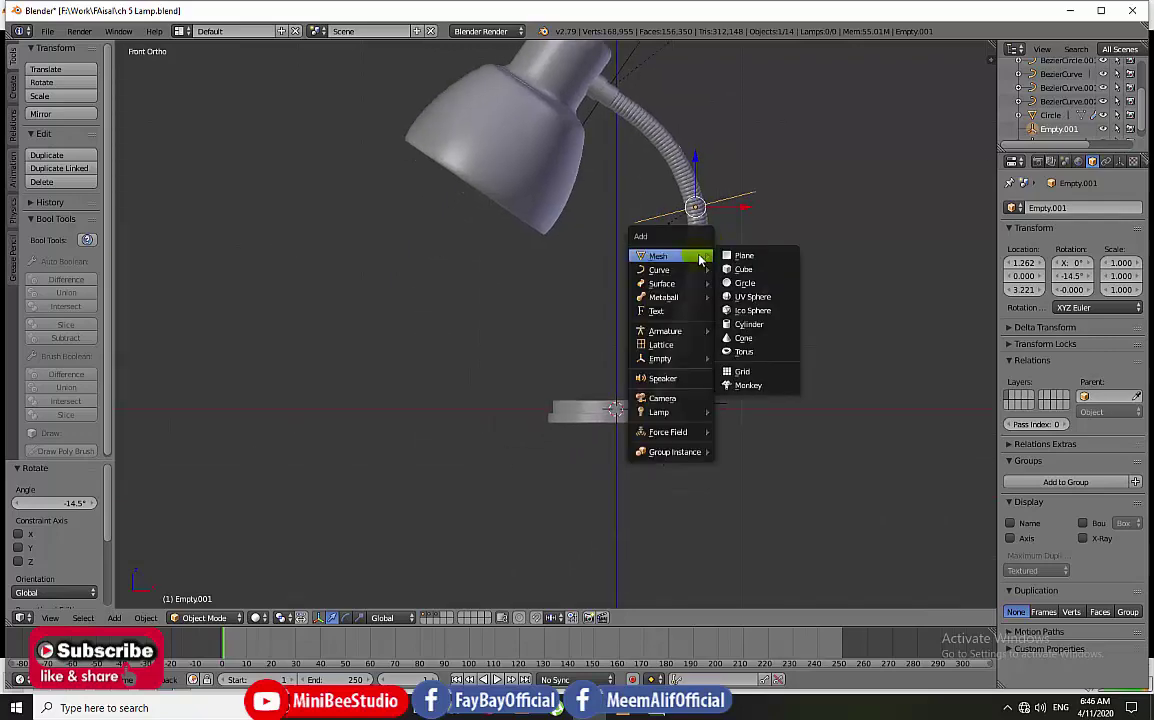
click(745, 269)
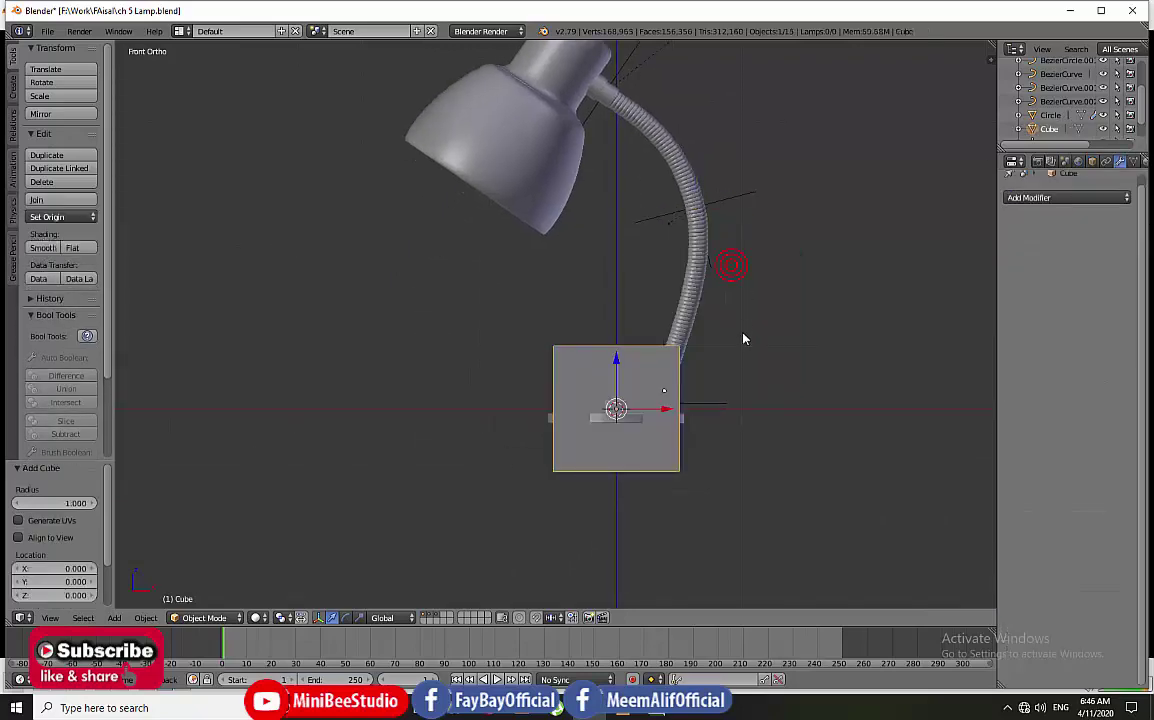
mouse_move(665, 408)
mouse_down()
mouse_move(471, 403)
mouse_move(446, 303)
mouse_up()
right_click(487, 175)
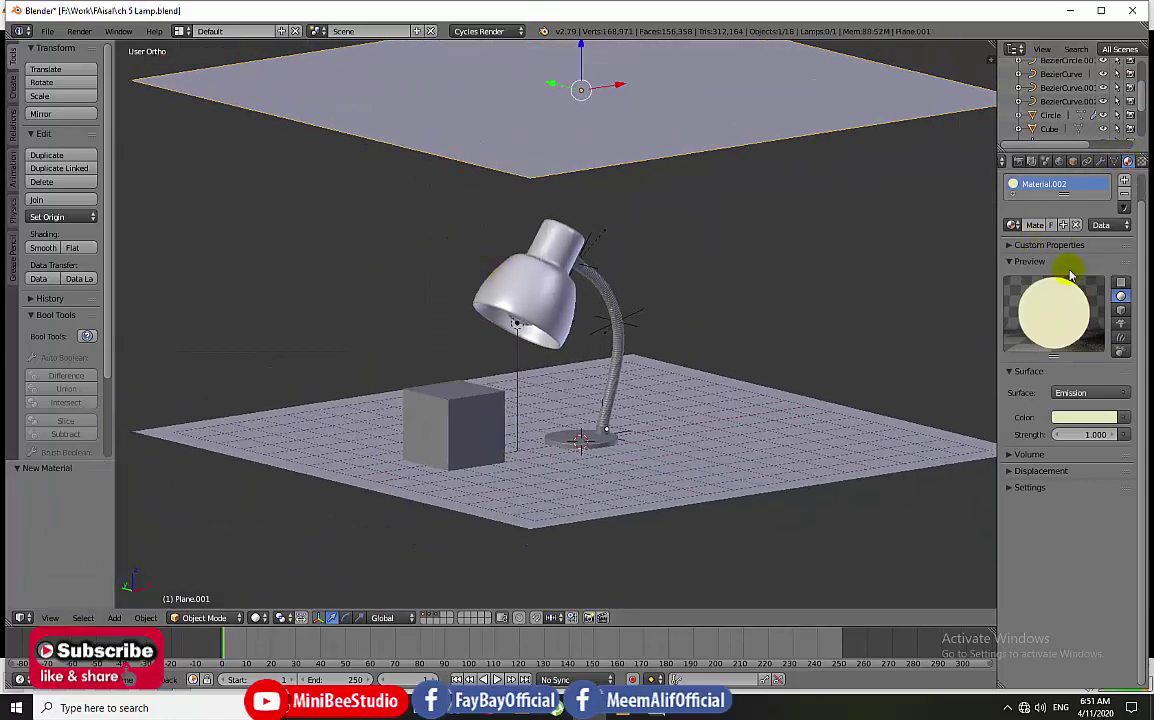
Step: Set Plane.001's surface shader to pale-yellow Emission at strength 1.0
click(1075, 392)
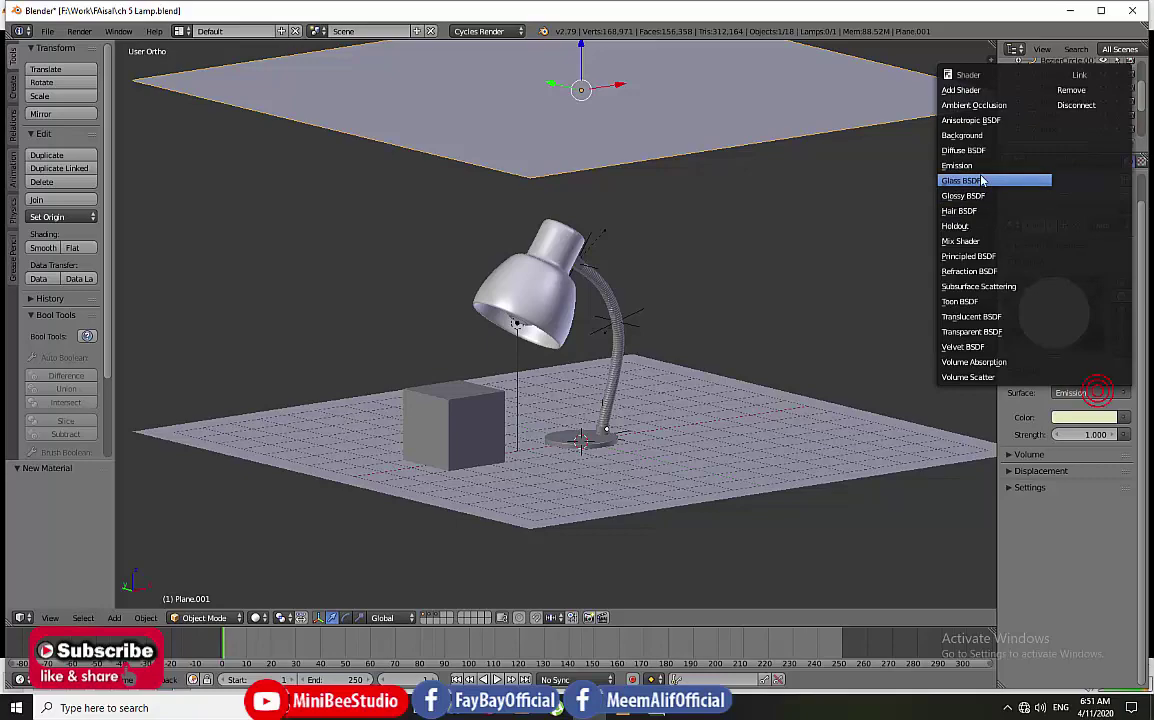
click(972, 166)
mouse_move(680, 343)
middle_down()
mouse_move(677, 275)
mouse_move(590, 304)
mouse_move(690, 368)
middle_up()
scroll(592, 304, up, 2)
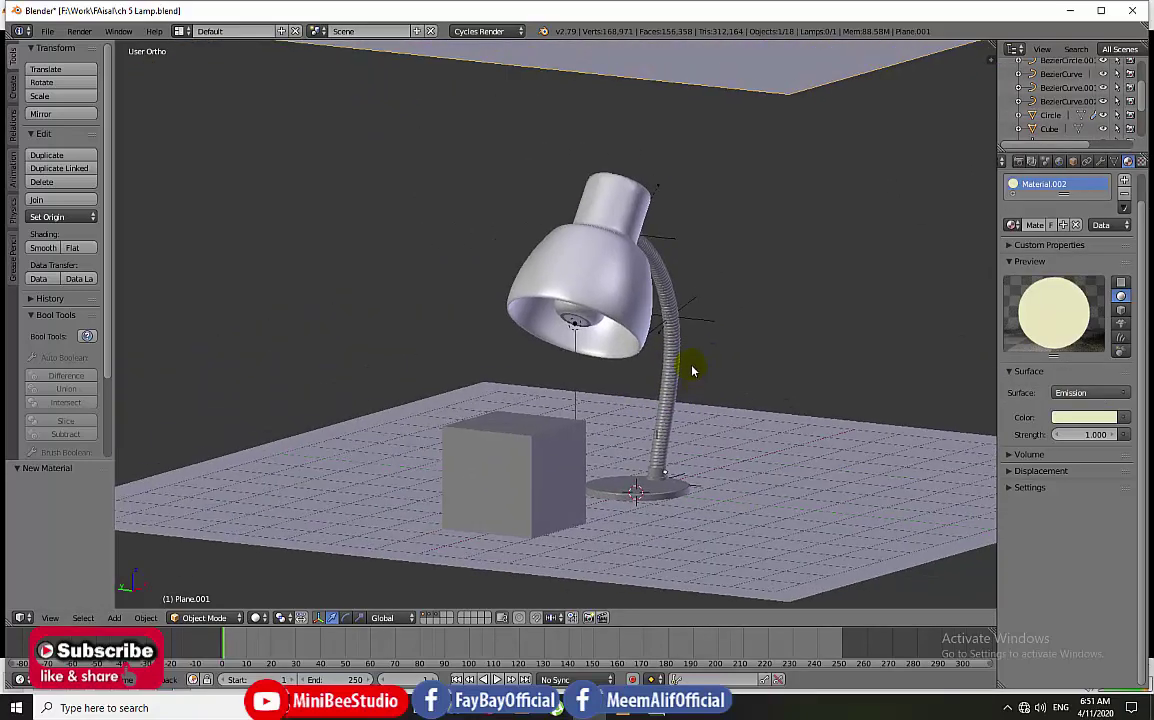
key(shift+z)
Step: Zoom and orbit slightly to frame the lamp and cube in the rendered preview
scroll(692, 370, up, 3)
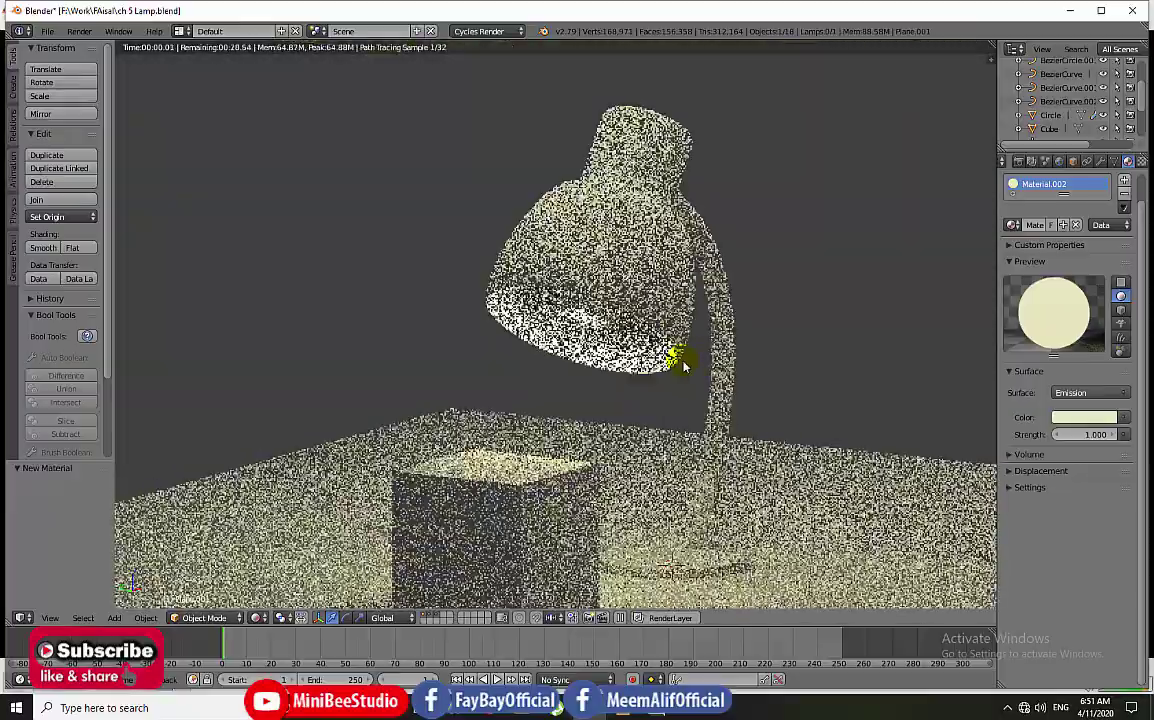
mouse_move(678, 353)
middle_down()
mouse_move(697, 362)
mouse_move(691, 354)
middle_up()
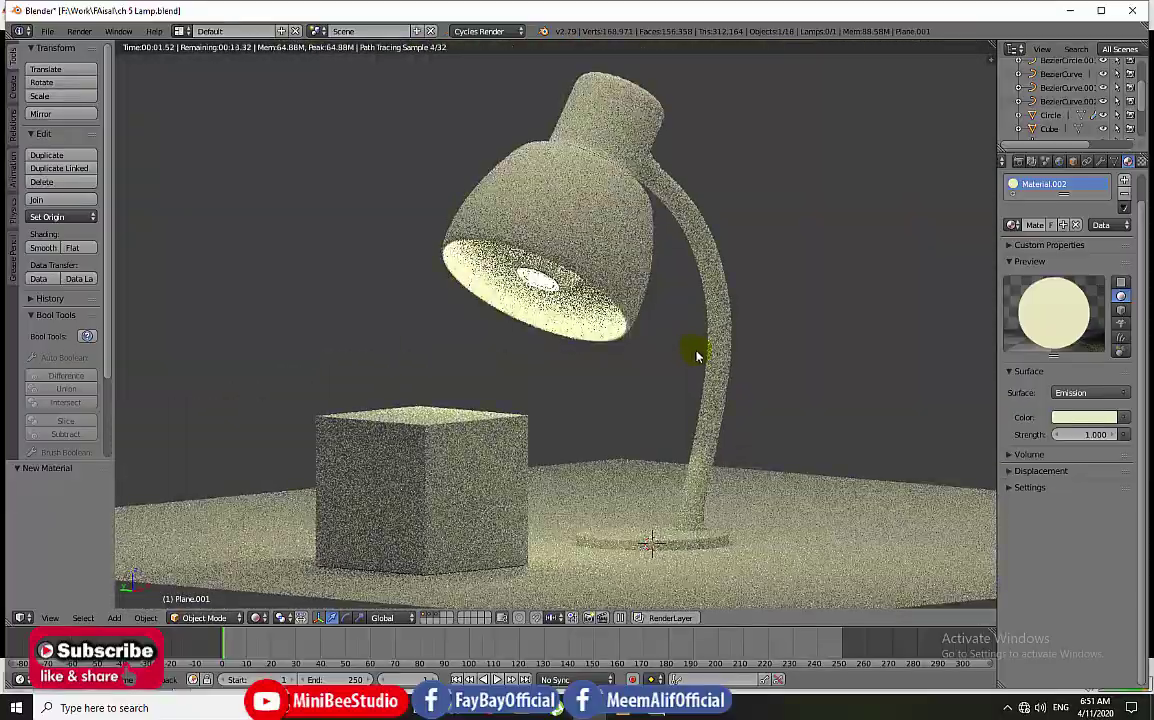